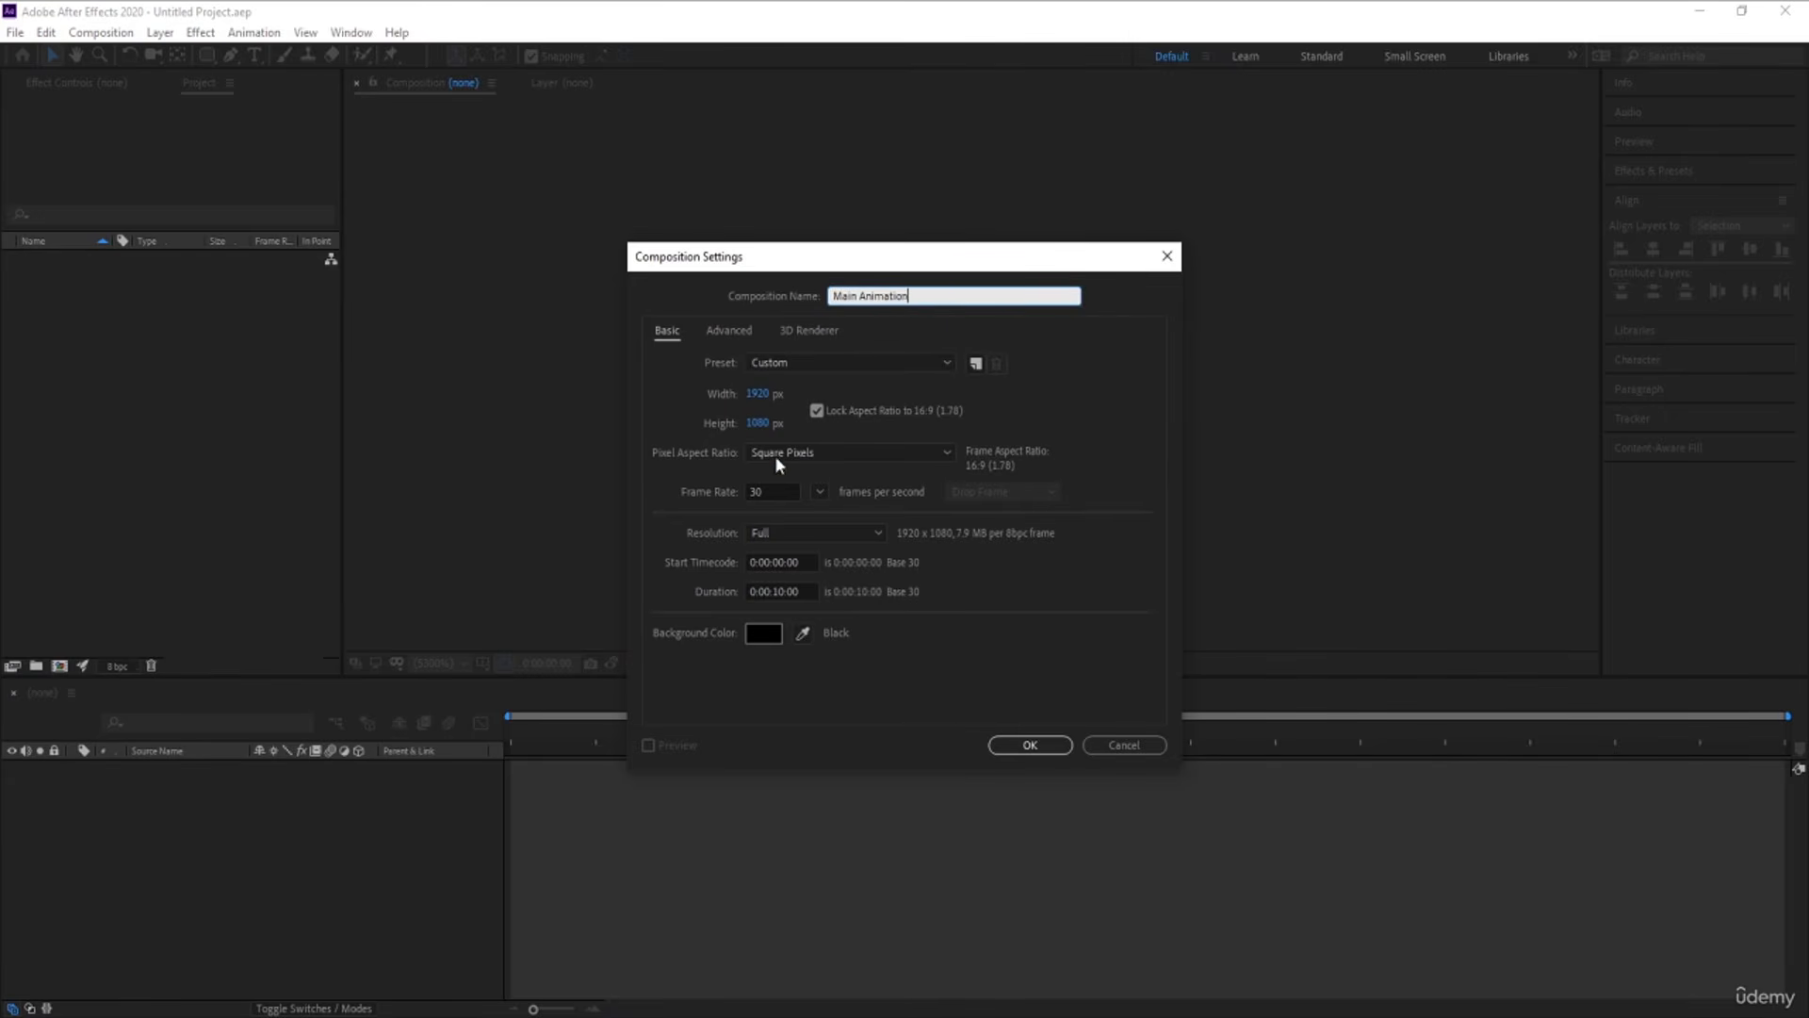
# Create the Main Animation composition with a duration of 0:00:30:00 and a white FFFFFF background
pyautogui.click(778, 591)
pyautogui.click(911, 688)
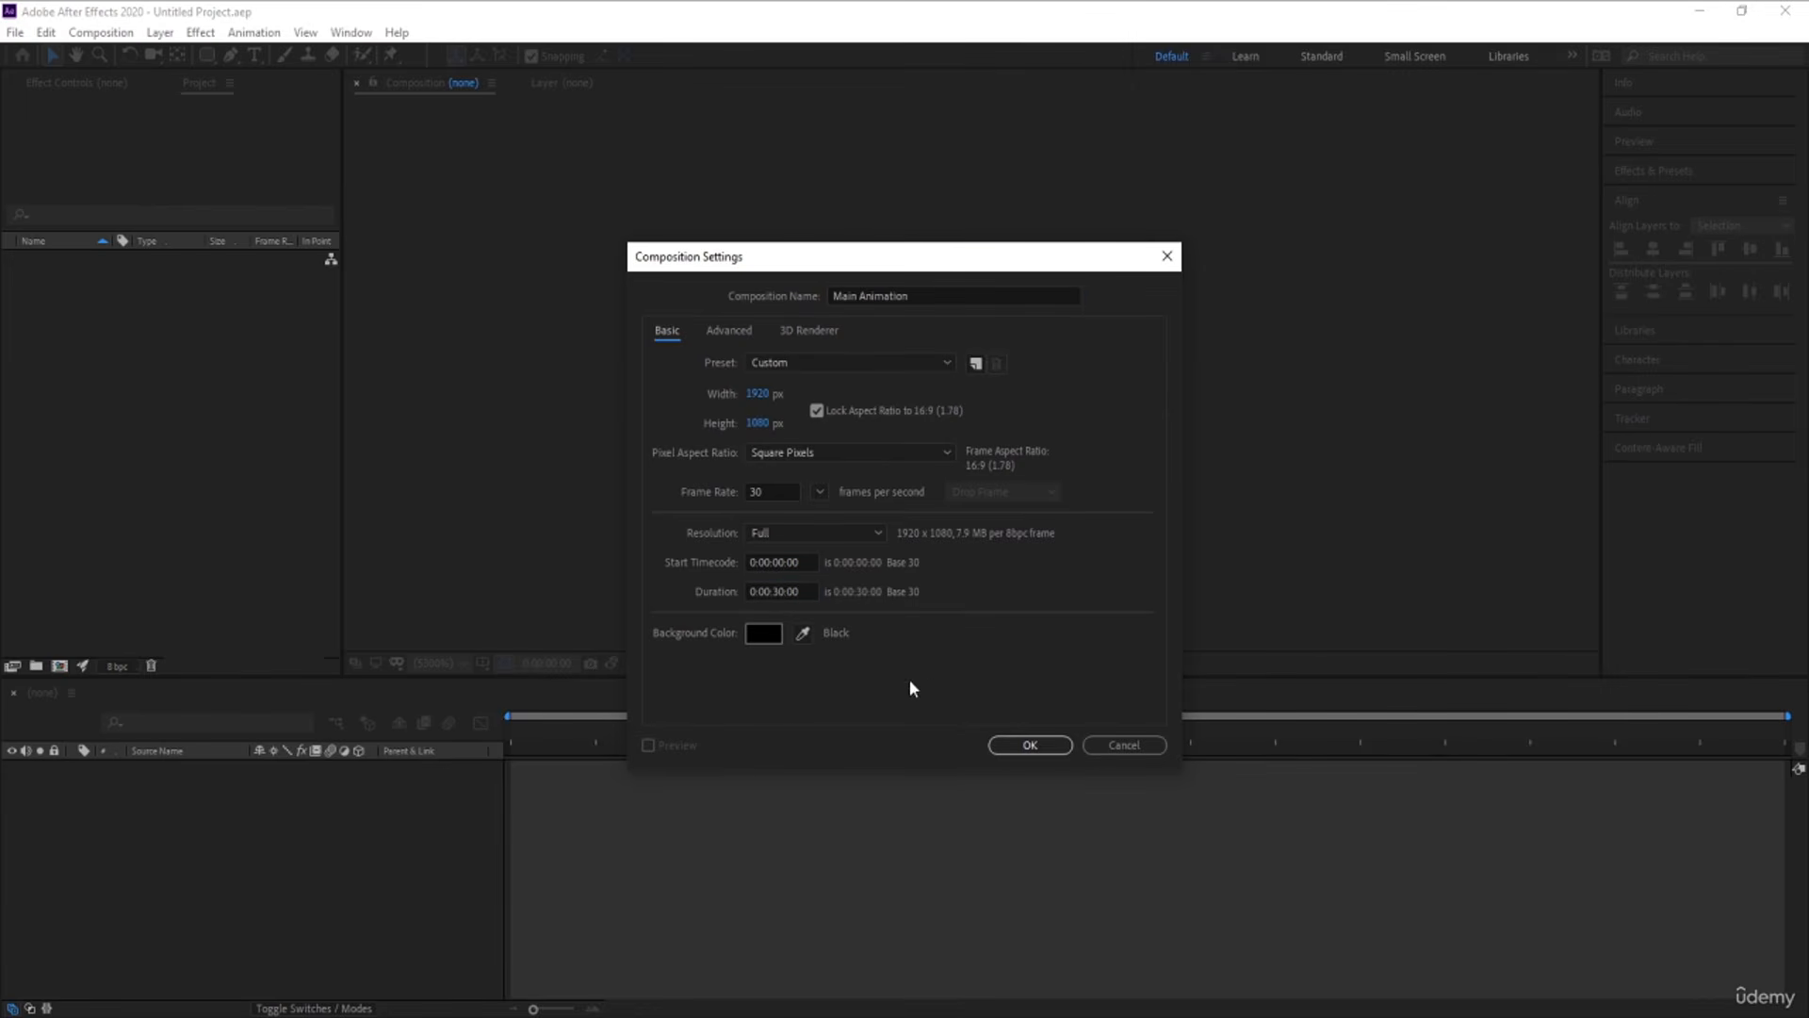
pyautogui.click(763, 633)
pyautogui.write('FFFFFF')
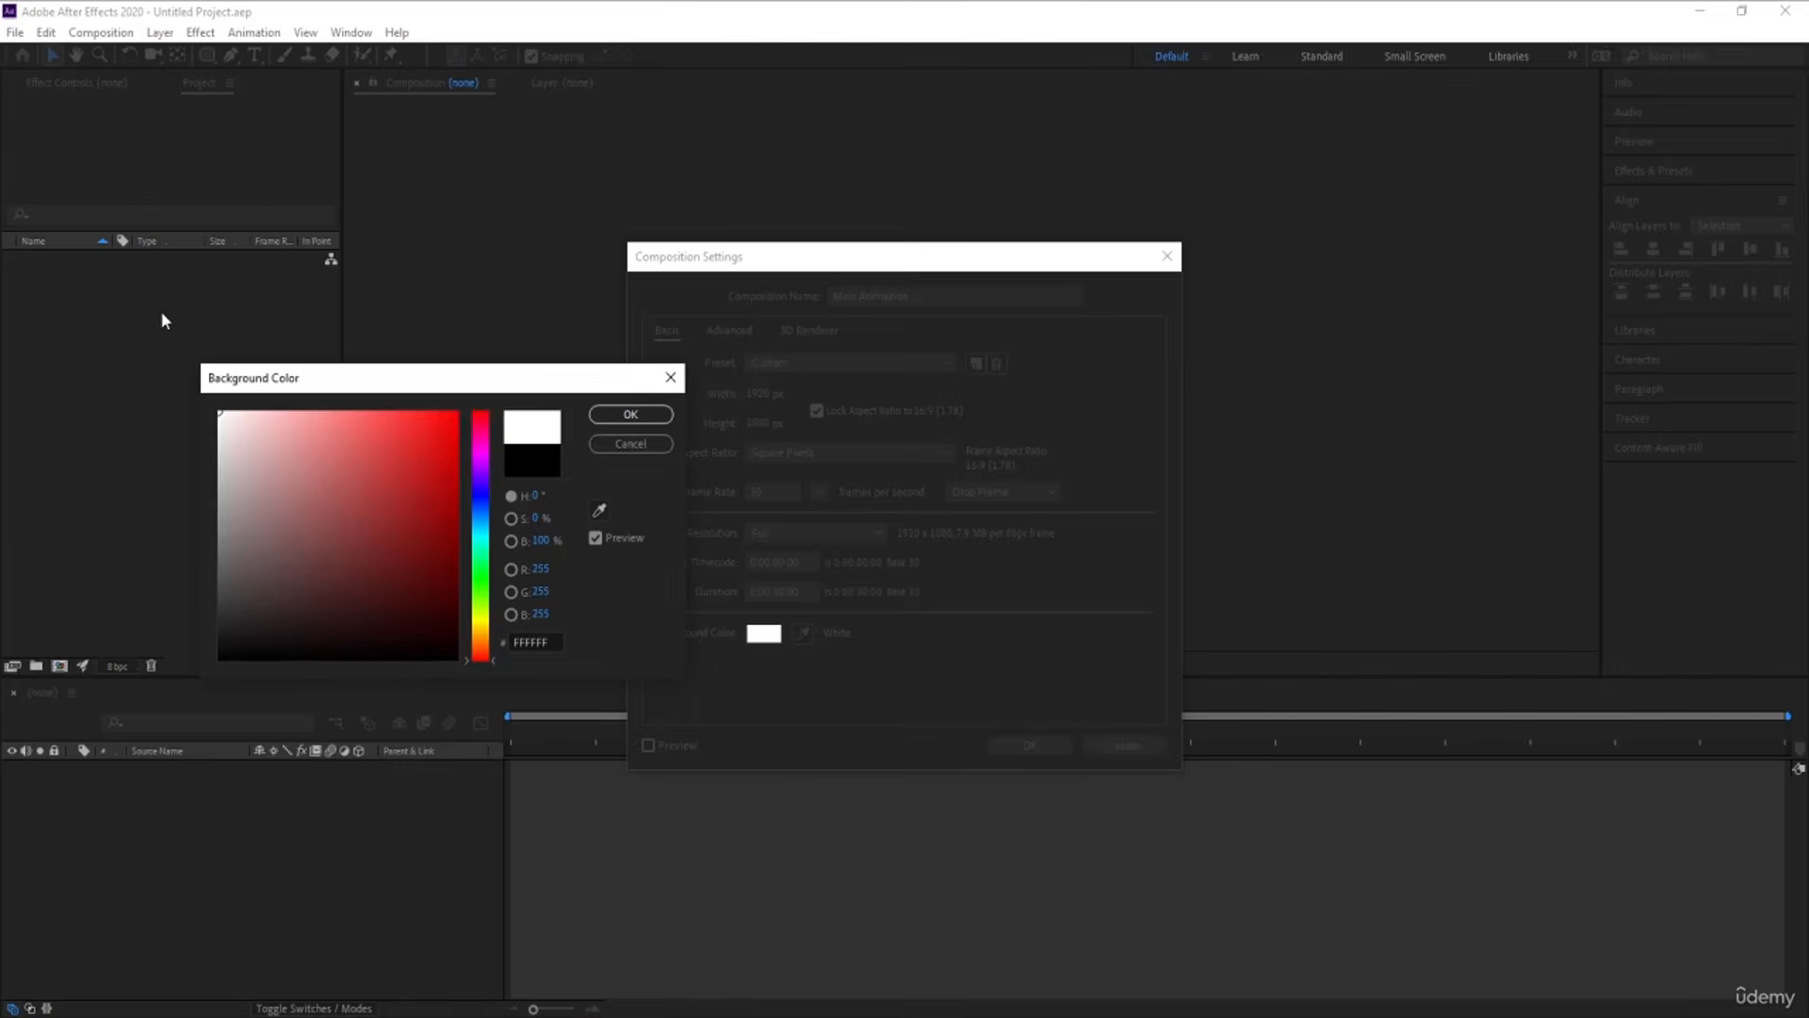
pyautogui.press('Return')
pyautogui.press('Return')
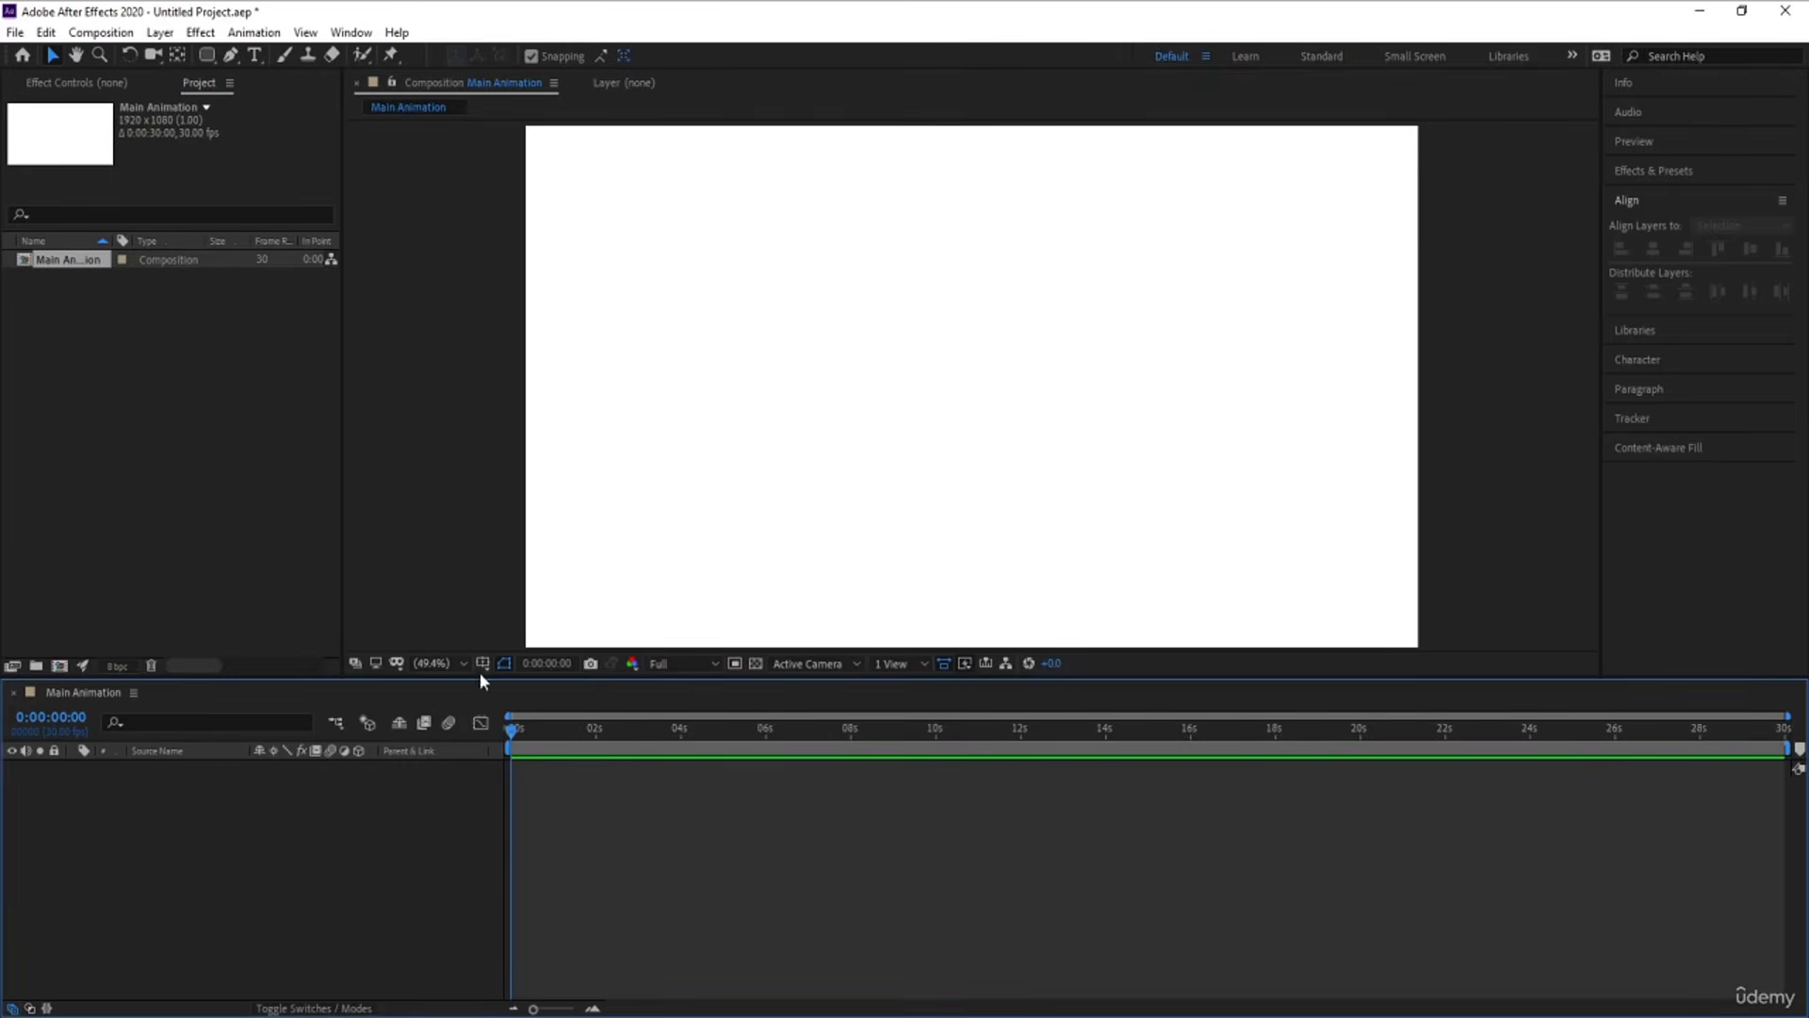
# Turn on the title/action safe guides in the composition view
pyautogui.click(481, 665)
pyautogui.click(499, 687)
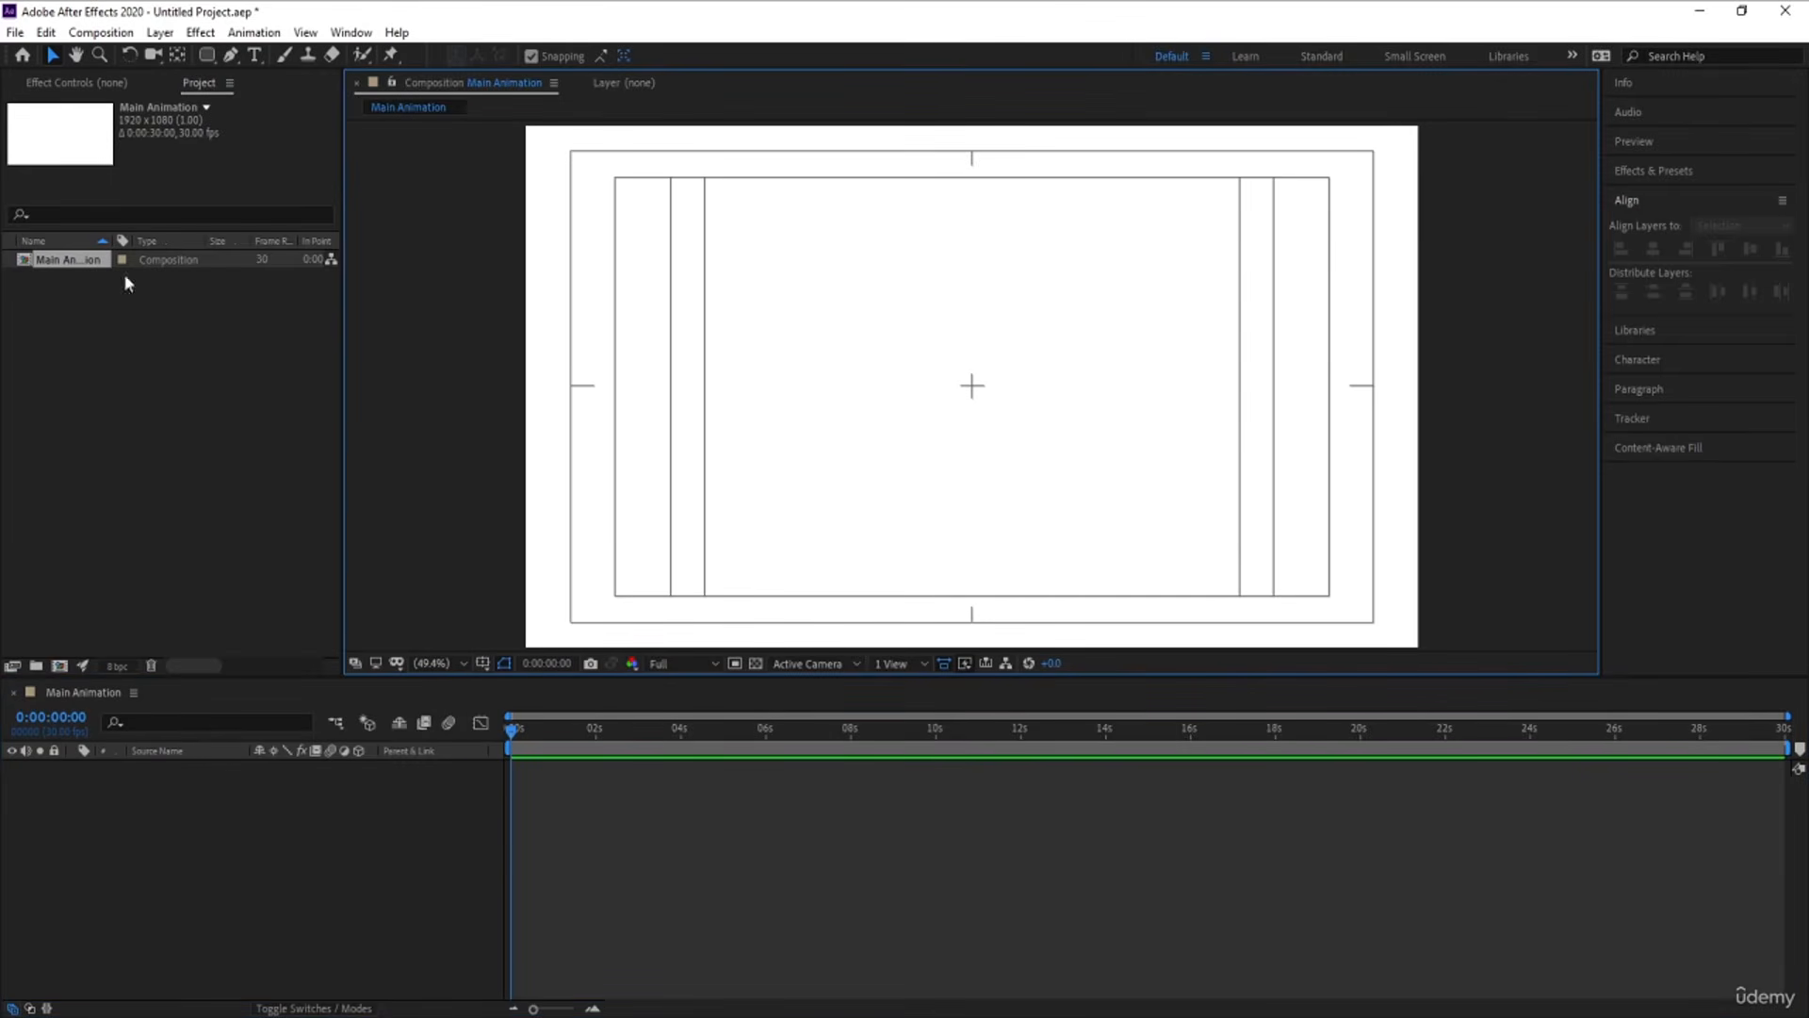
# Draw a near-black filled circle around the middle of the composition with the Ellipse tool
pyautogui.click(203, 54)
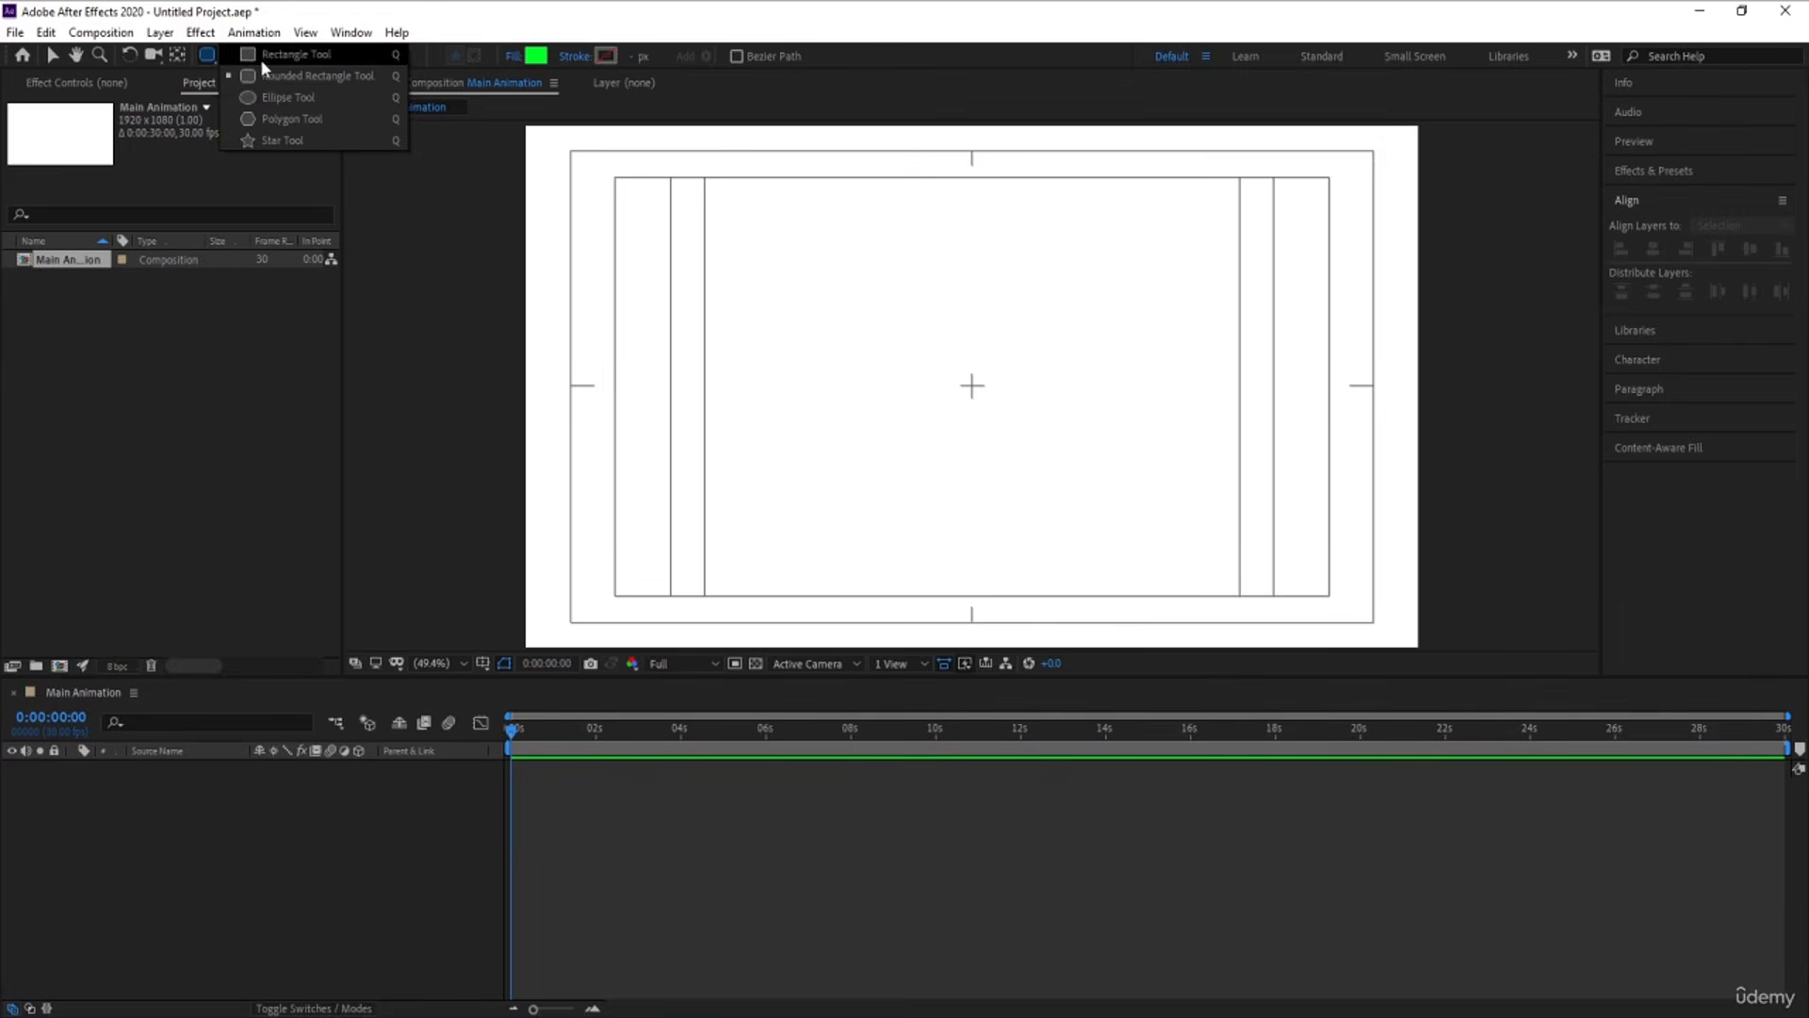
pyautogui.click(271, 100)
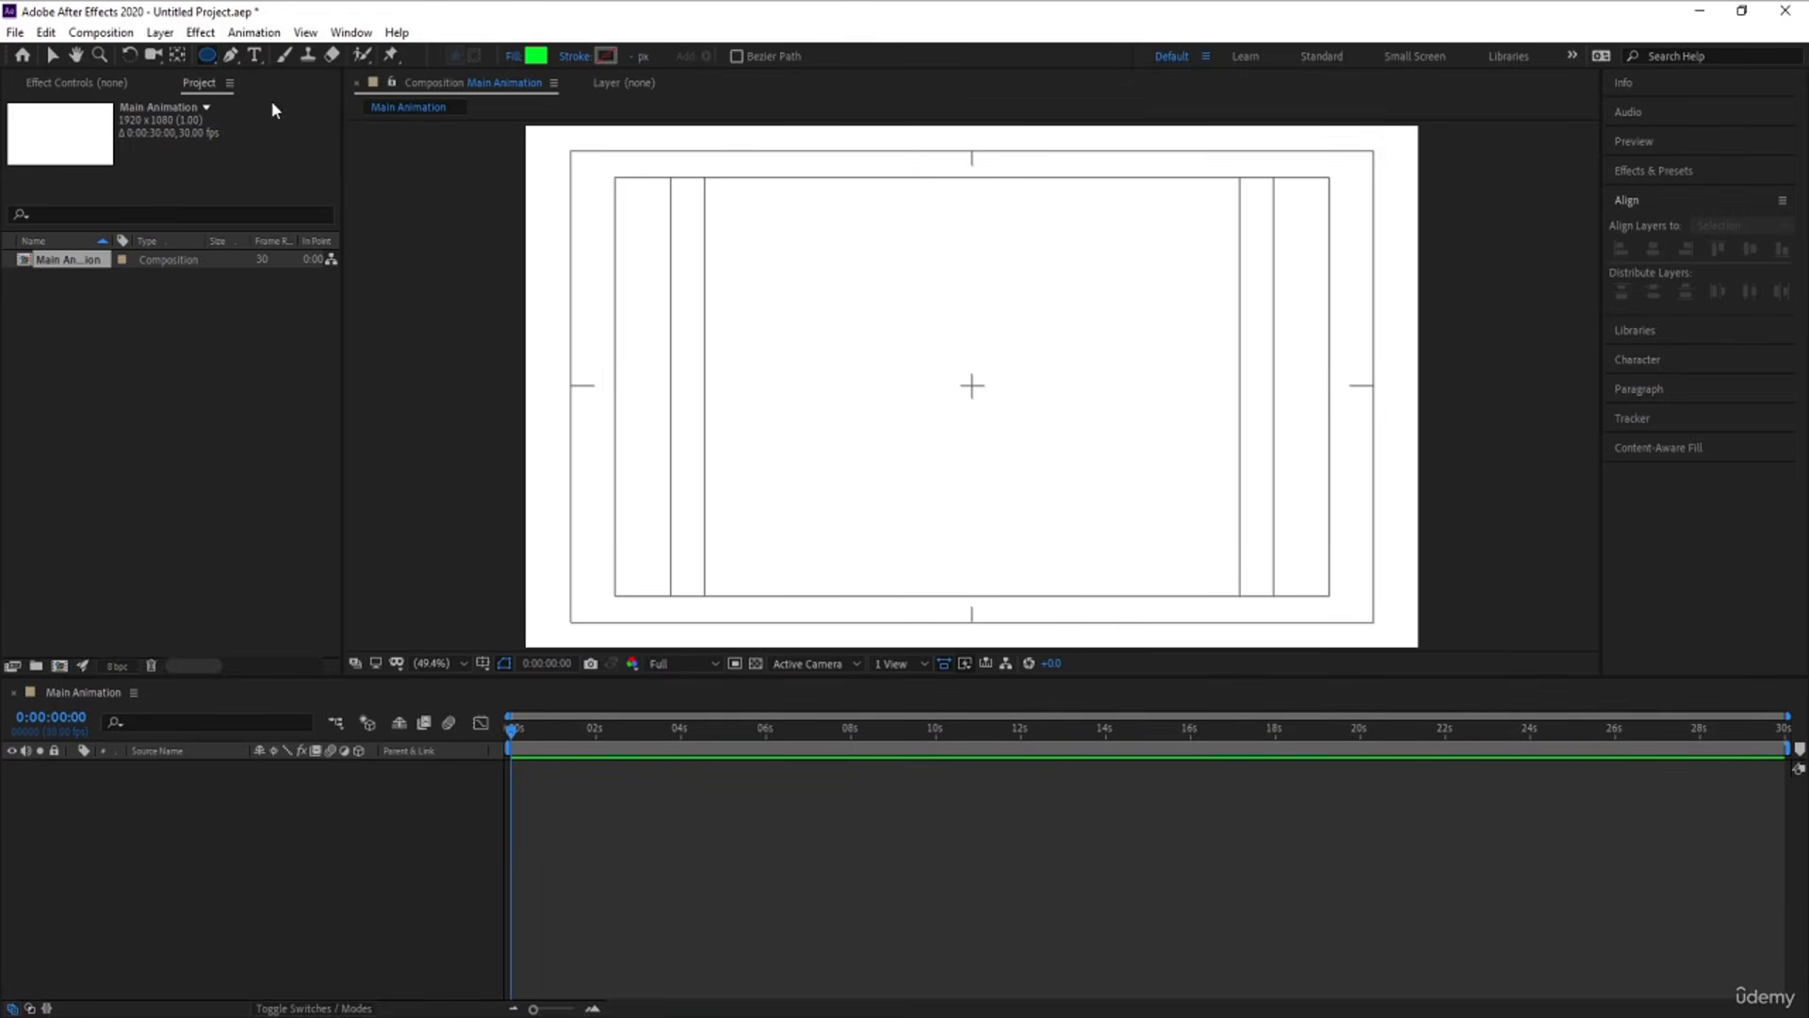
pyautogui.click(535, 55)
pyautogui.moveTo(215, 633); pyautogui.dragTo(219, 631)
pyautogui.press('Return')
pyautogui.moveTo(904, 308); pyautogui.dragTo(1022, 465)
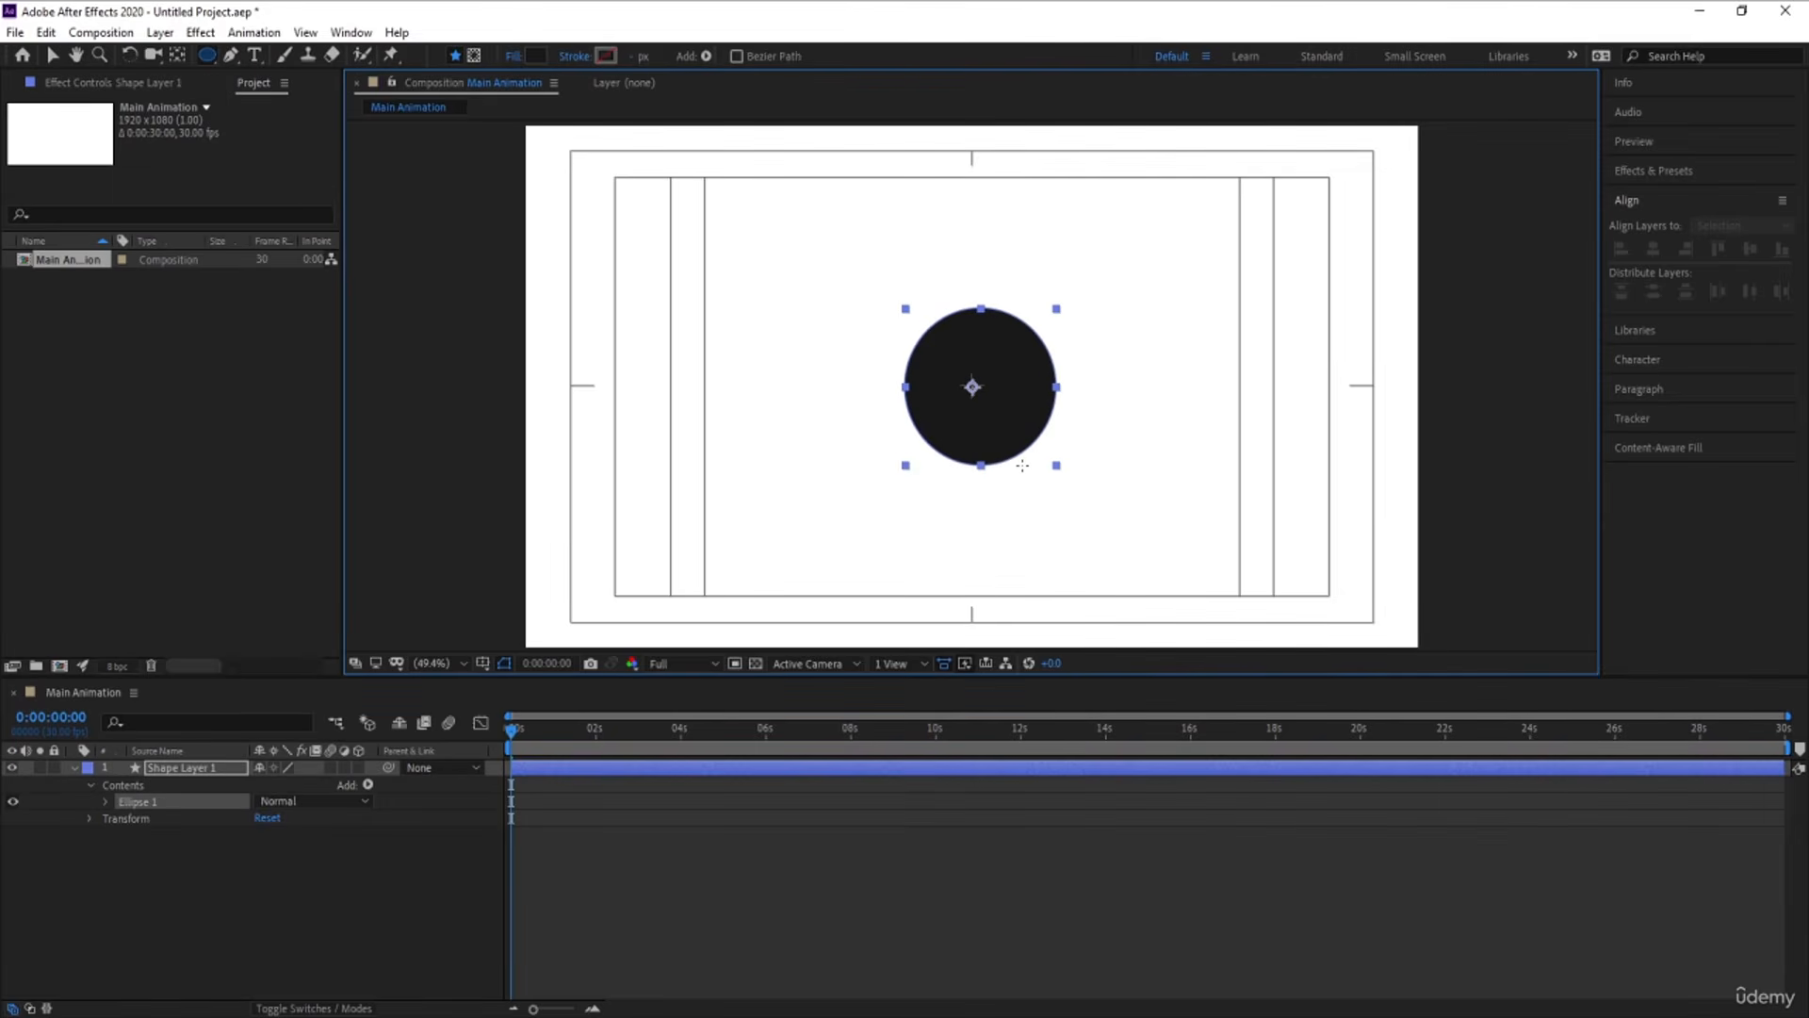
# Center the circle layer's anchor point on its content and align the layer horizontally to the composition's center
pyautogui.click(179, 844)
pyautogui.click(179, 769)
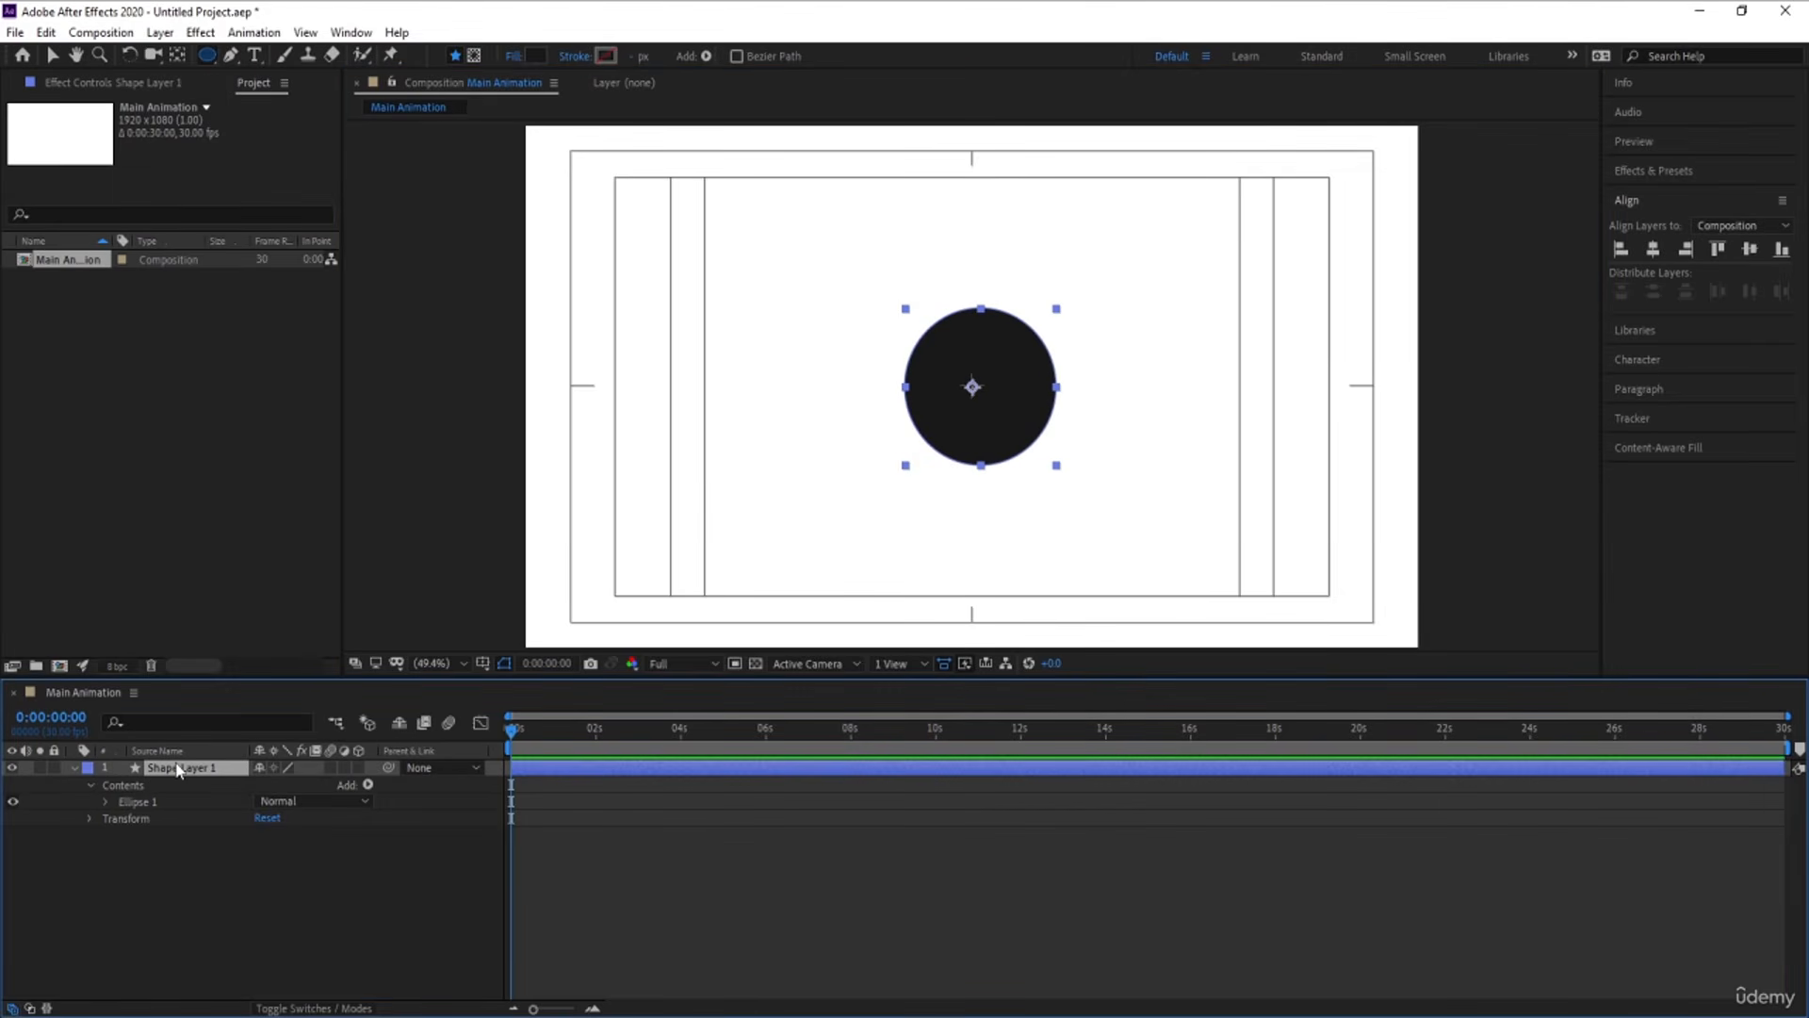
pyautogui.hotkey('ctrl', 'alt', 'Home')
pyautogui.click(1654, 250)
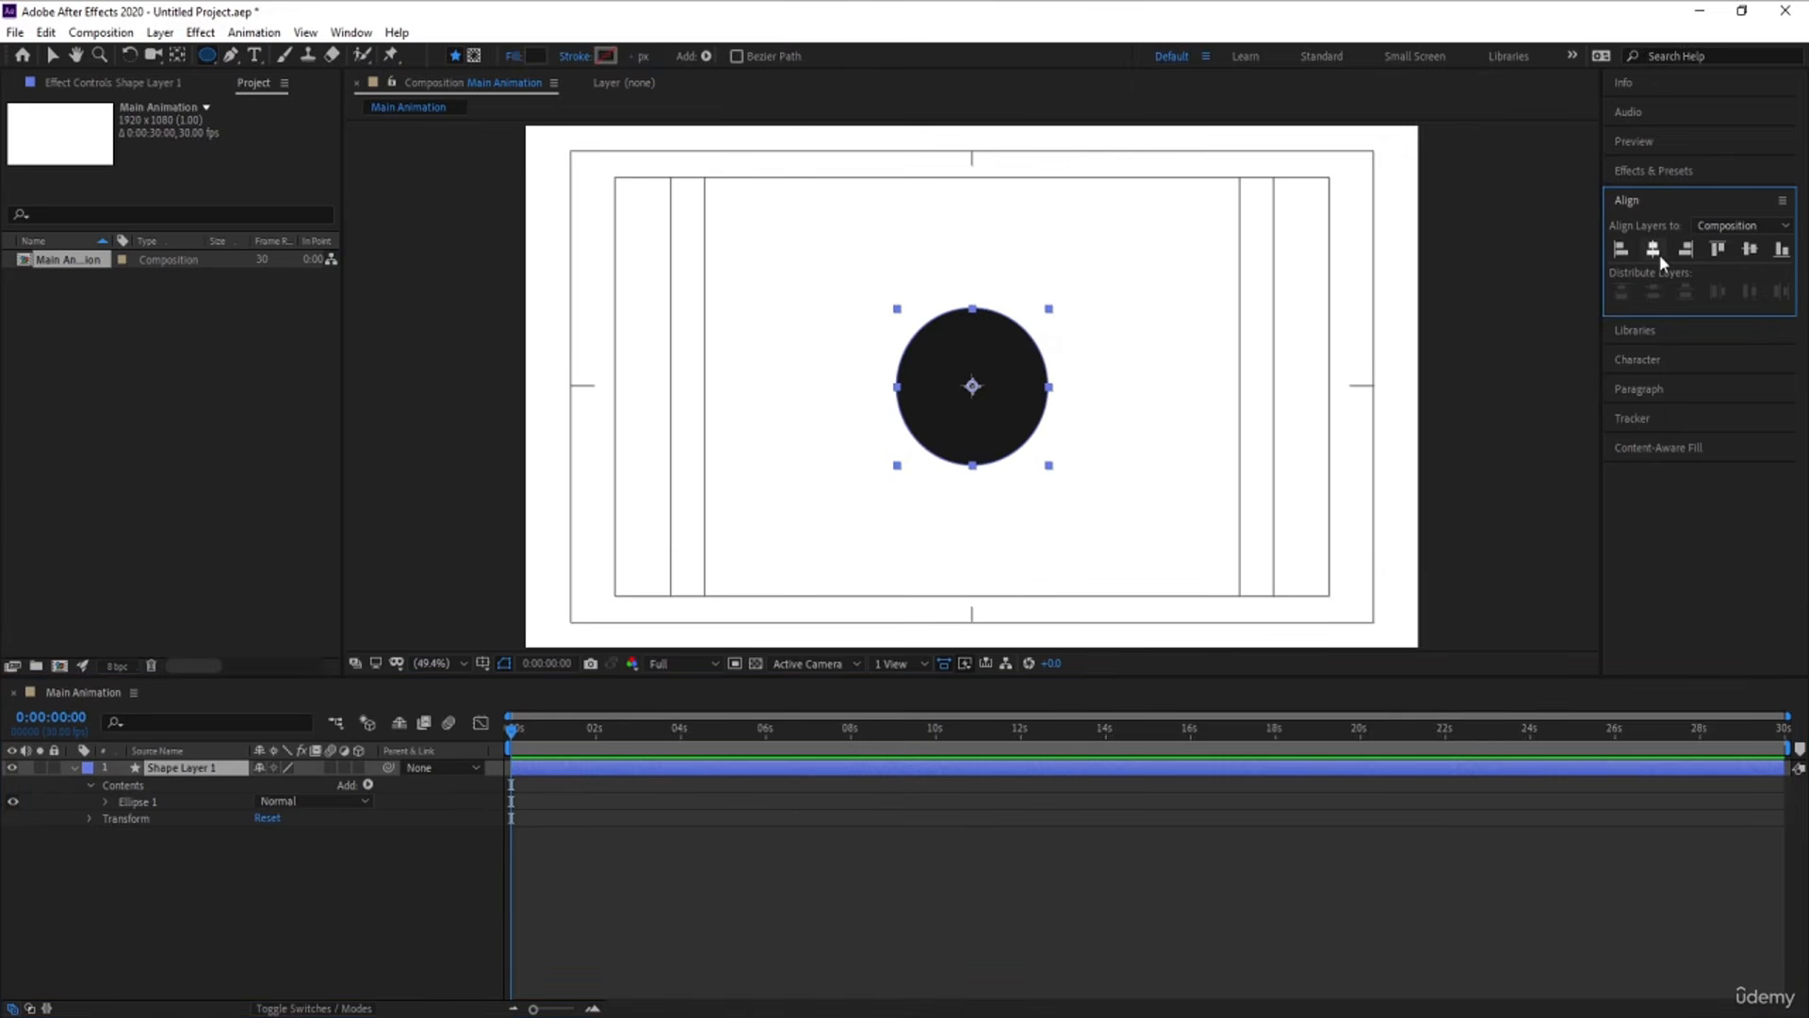
pyautogui.click(156, 886)
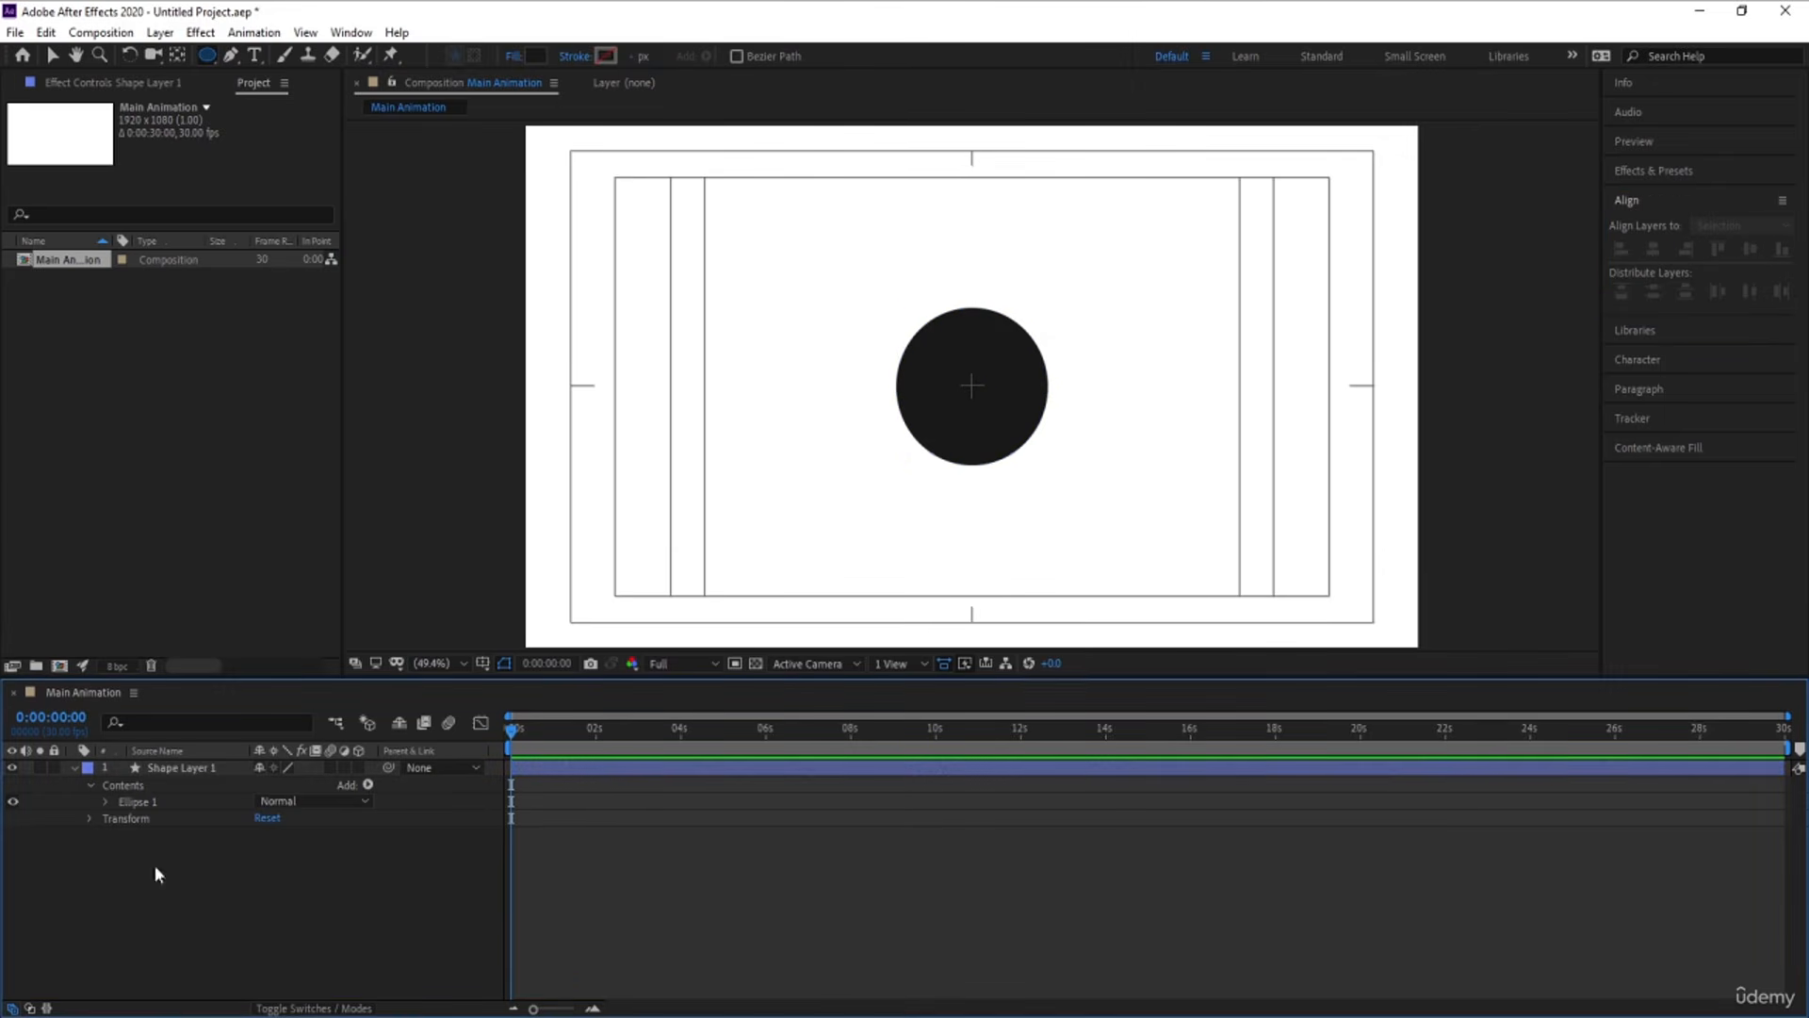
# Duplicate the circle layer and set the fill of the lower layer, Shape Layer 1, to None
pyautogui.click(170, 768)
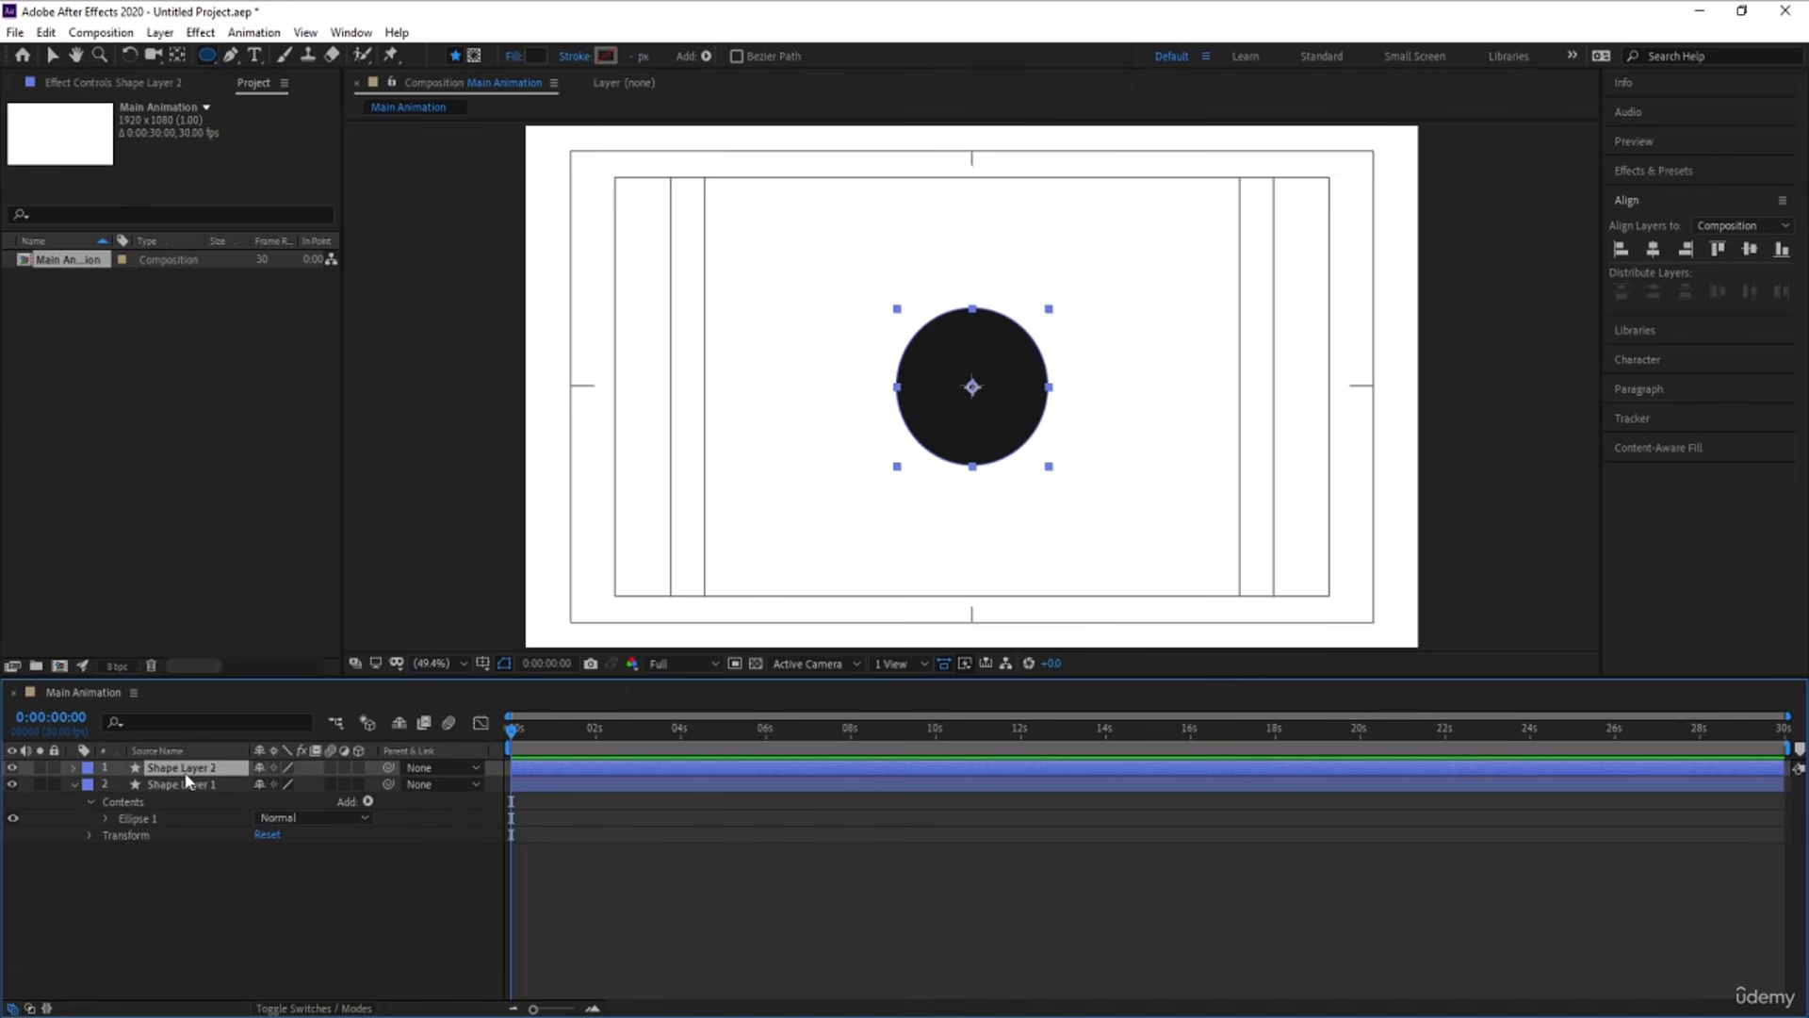
pyautogui.hotkey('ctrl', 'd')
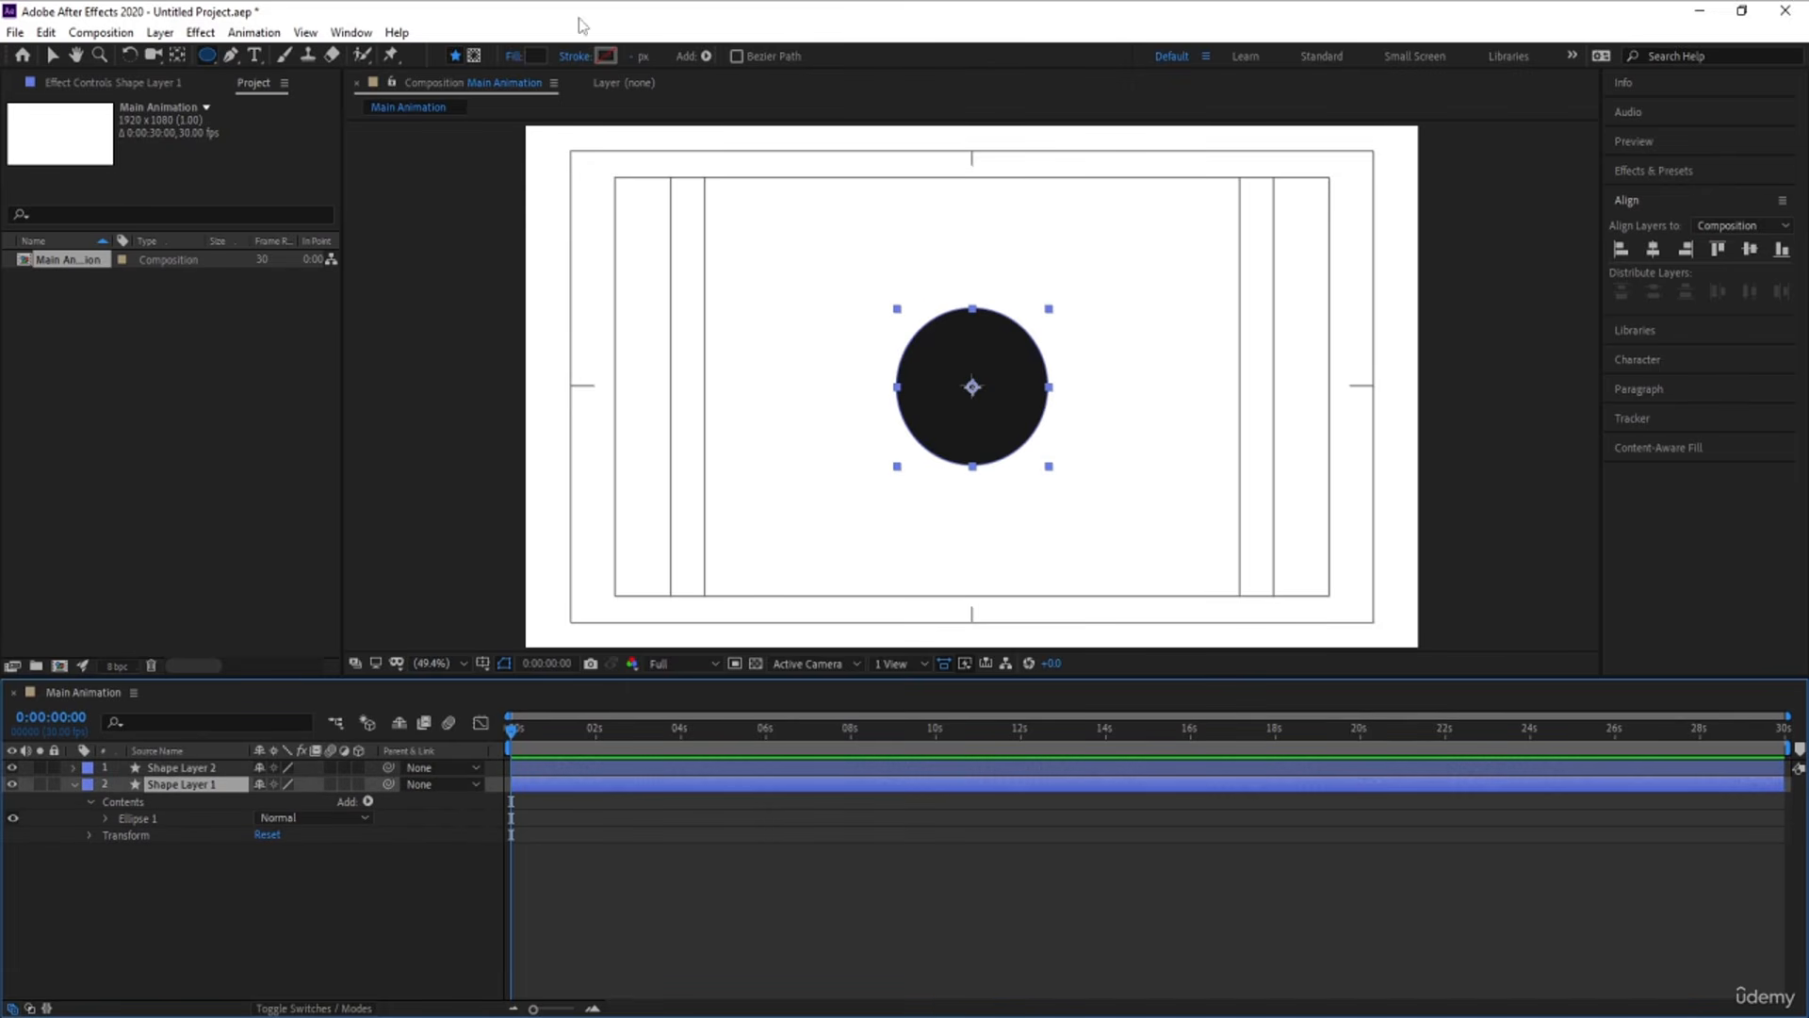
pyautogui.click(516, 56)
pyautogui.click(809, 464)
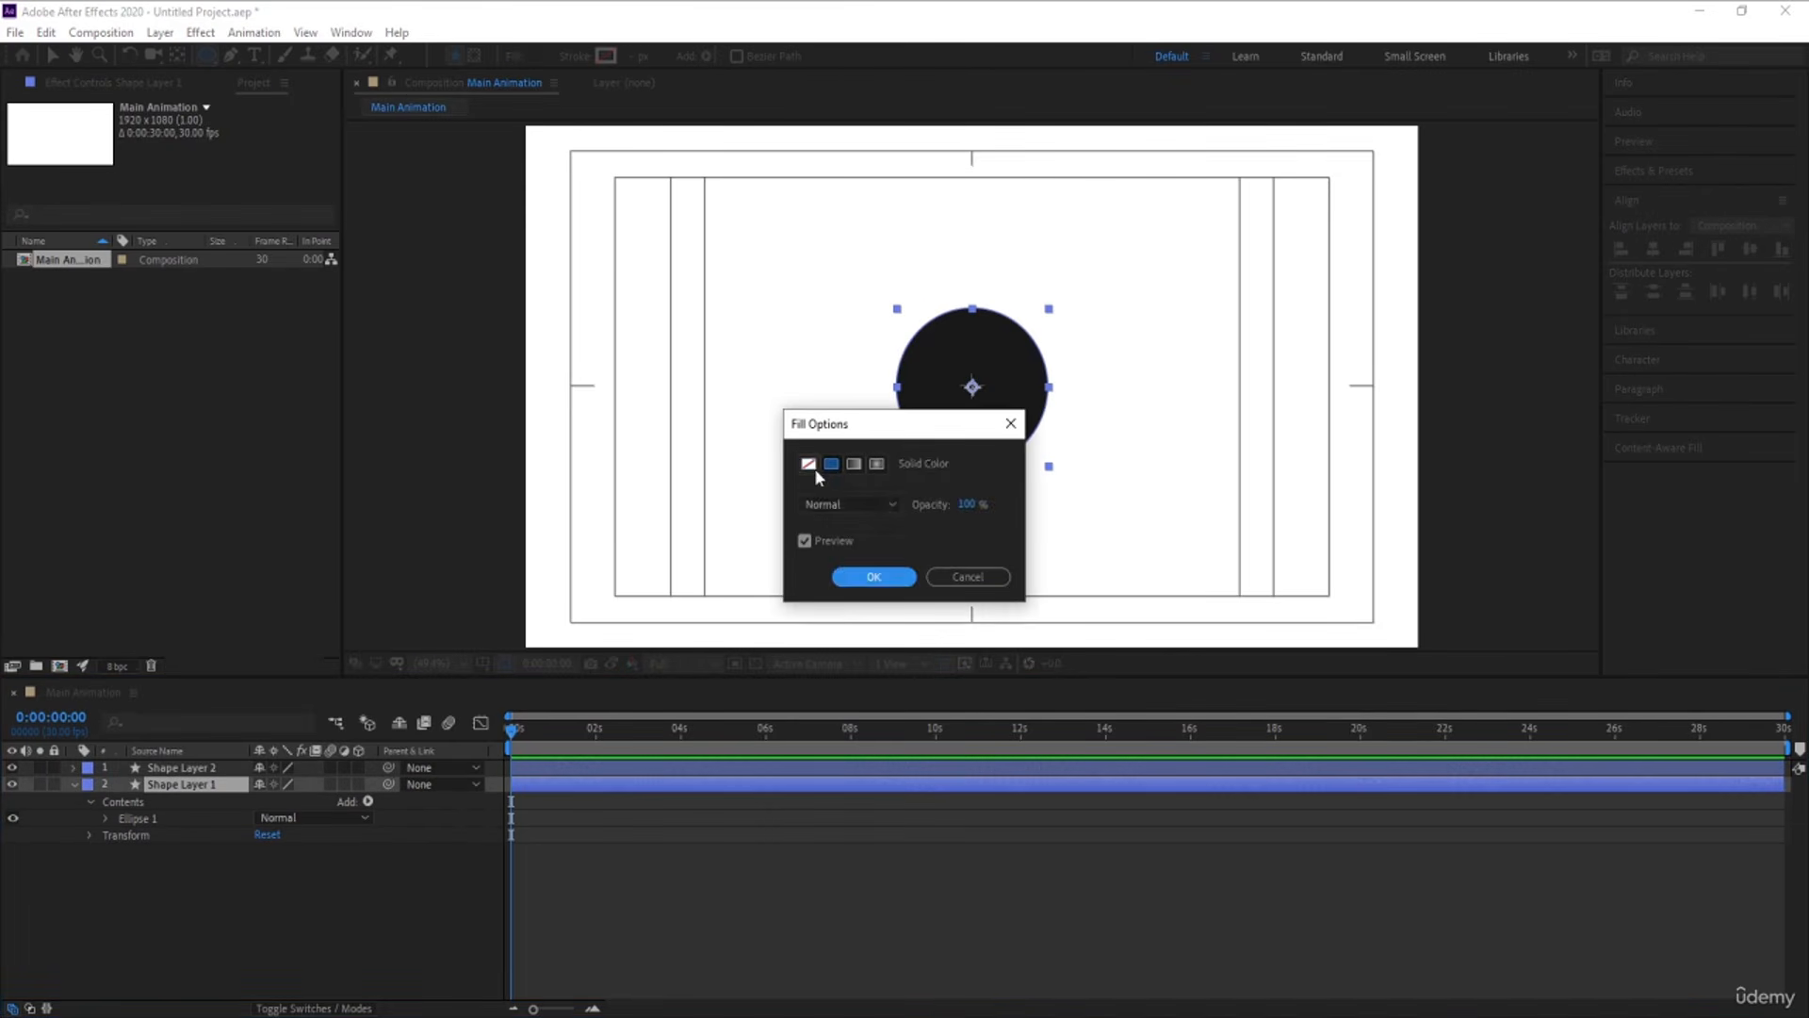
pyautogui.click(873, 577)
# Give Shape Layer 1 a 1 px stroke in the dark color 1D1D1D
pyautogui.click(606, 56)
pyautogui.click(216, 631)
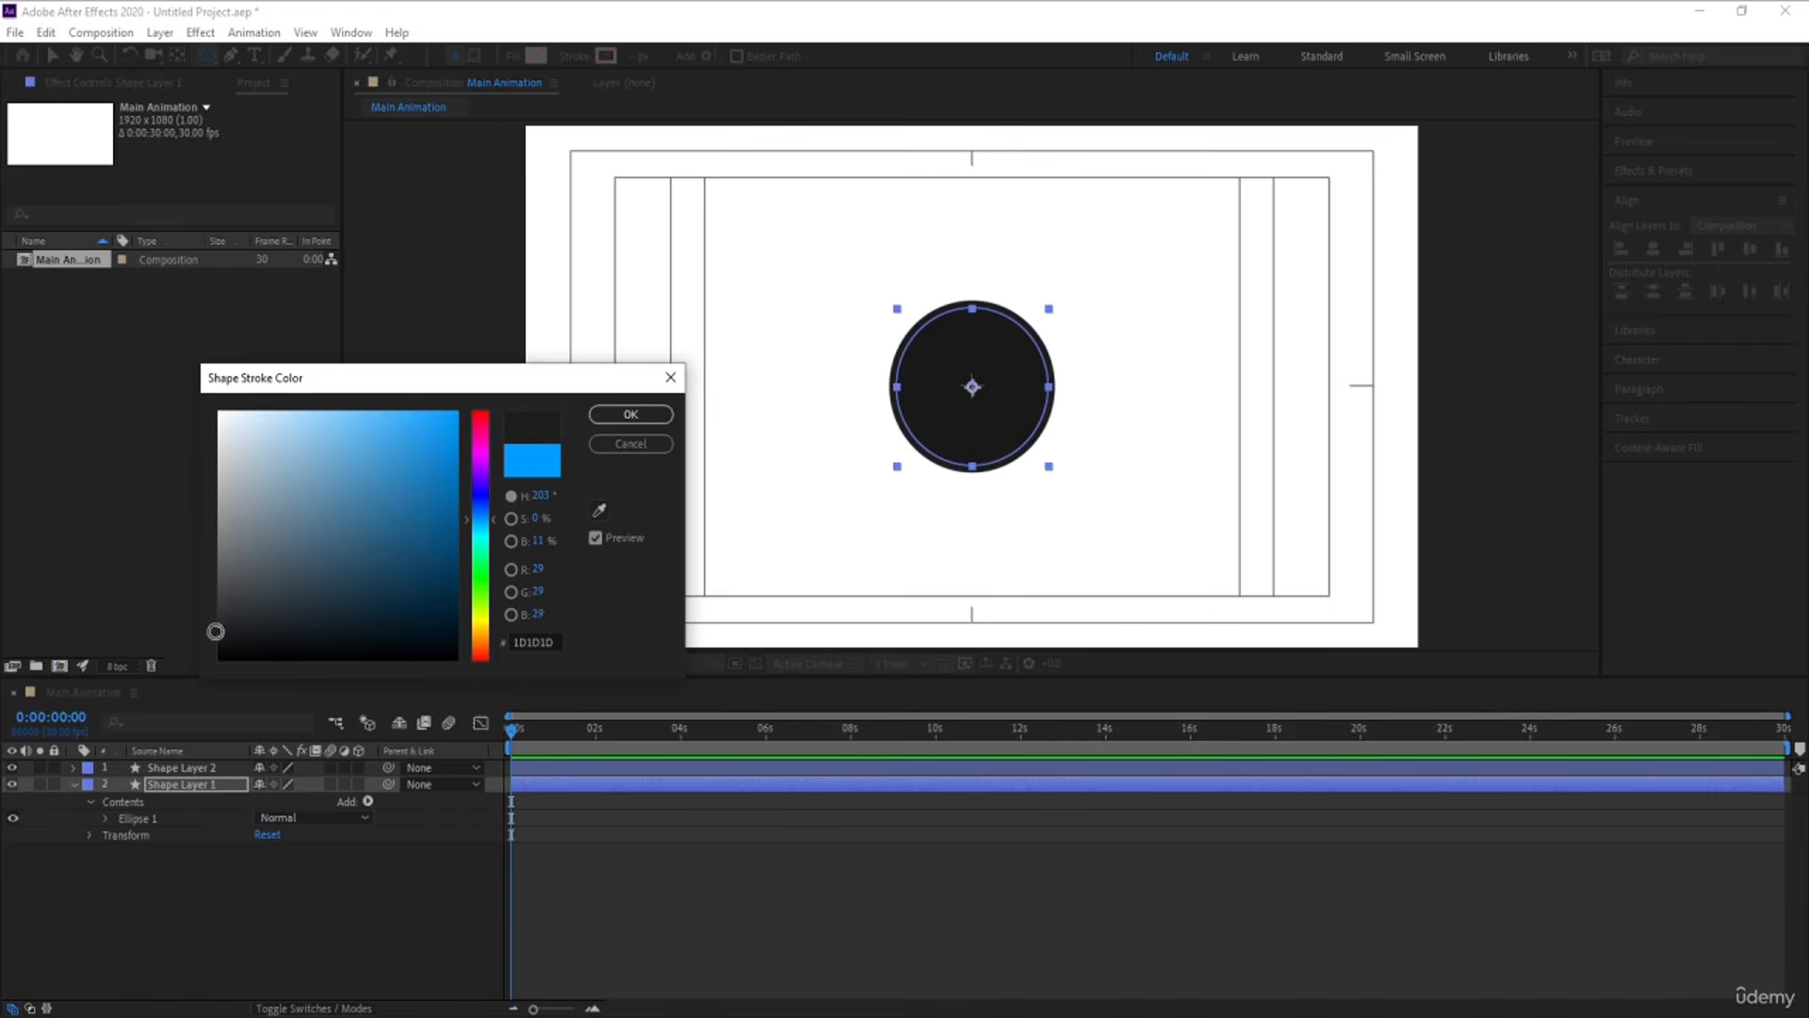
pyautogui.click(630, 413)
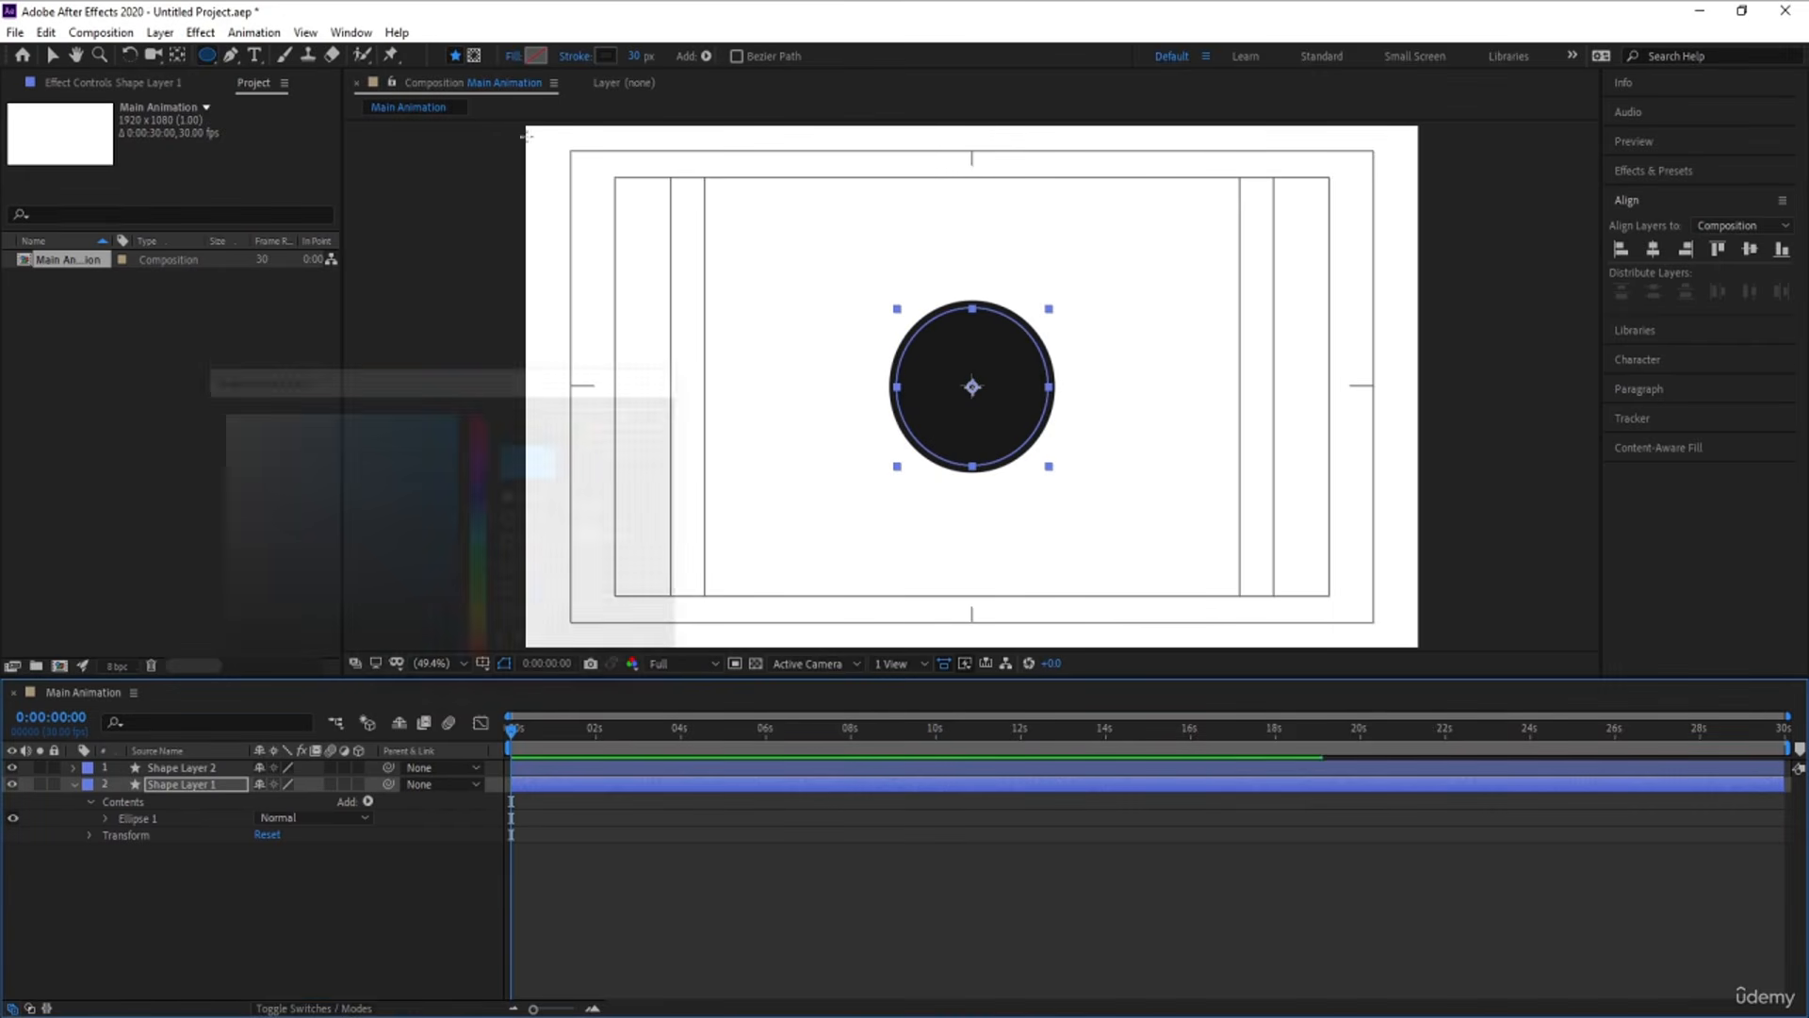
pyautogui.click(638, 55)
pyautogui.write('1')
pyautogui.press('Return')
# Scale Shape Layer 1 up slightly so its outline forms a ring around the black circle
pyautogui.press('s')
pyautogui.moveTo(286, 802); pyautogui.dragTo(292, 807)
pyautogui.click(305, 878)
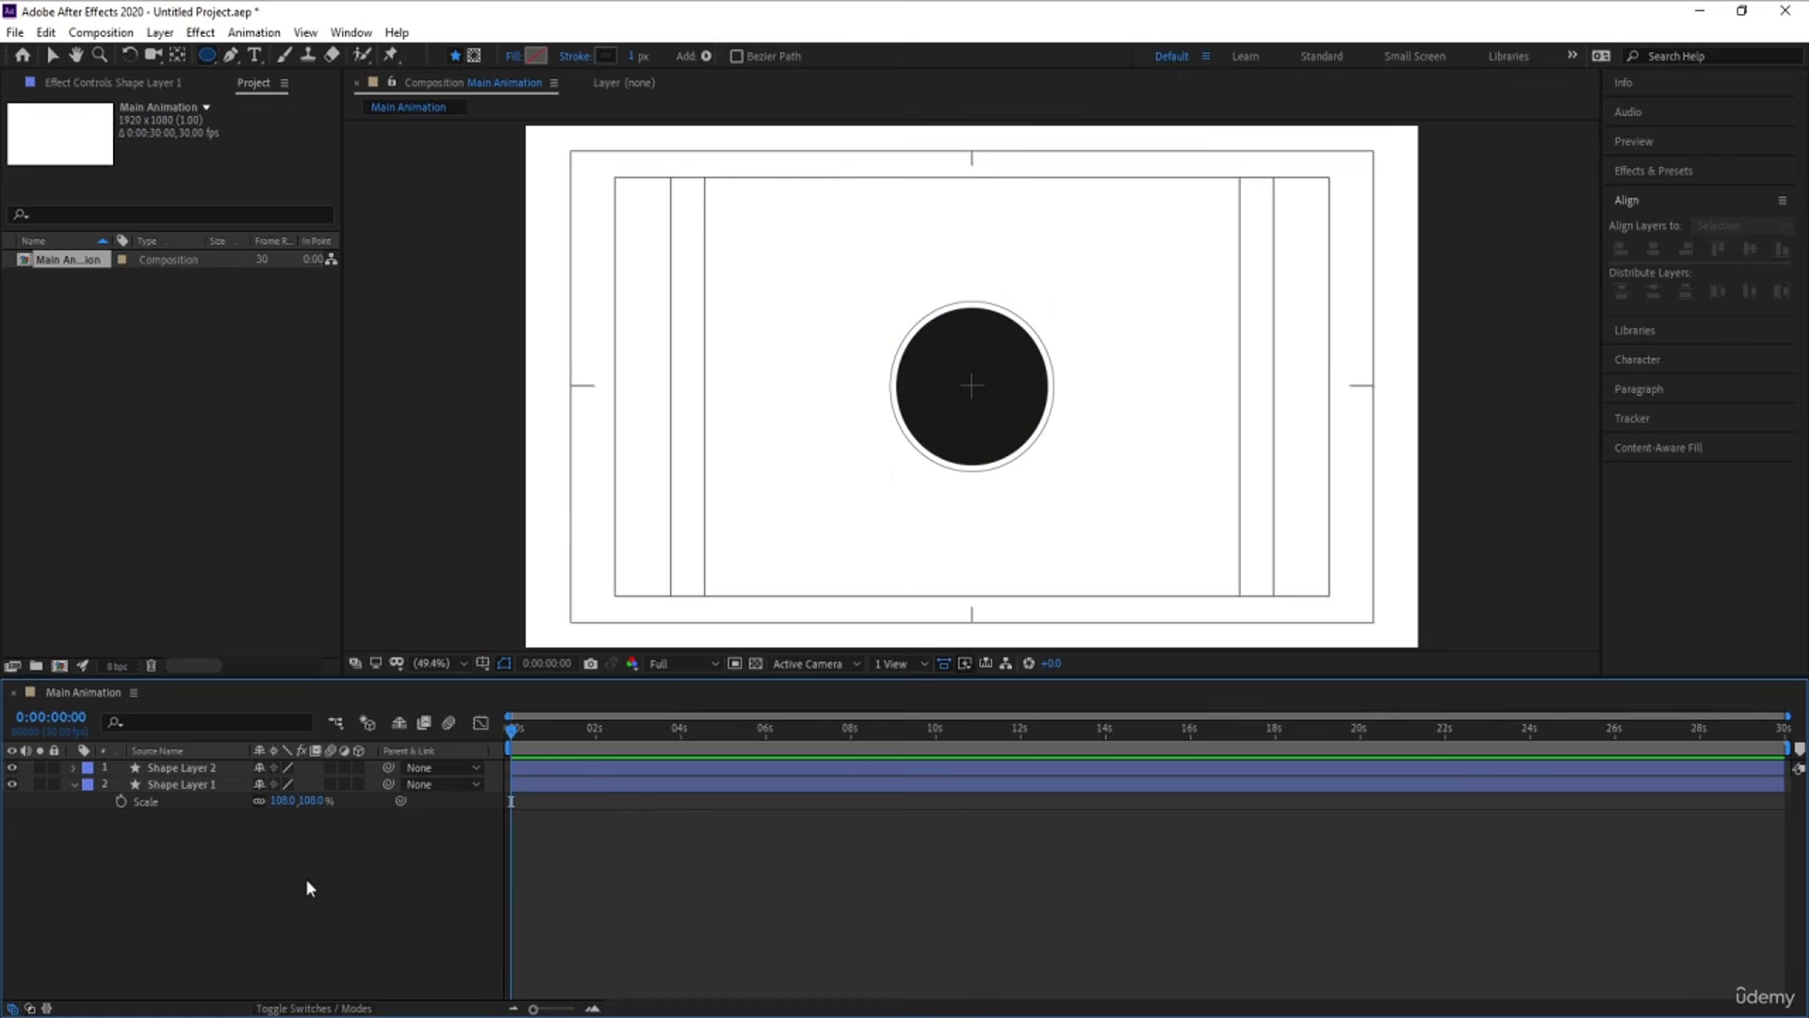
# Add a dash to Stroke 1 of the ellipse in Shape Layer 1
pyautogui.click(189, 786)
pyautogui.click(75, 783)
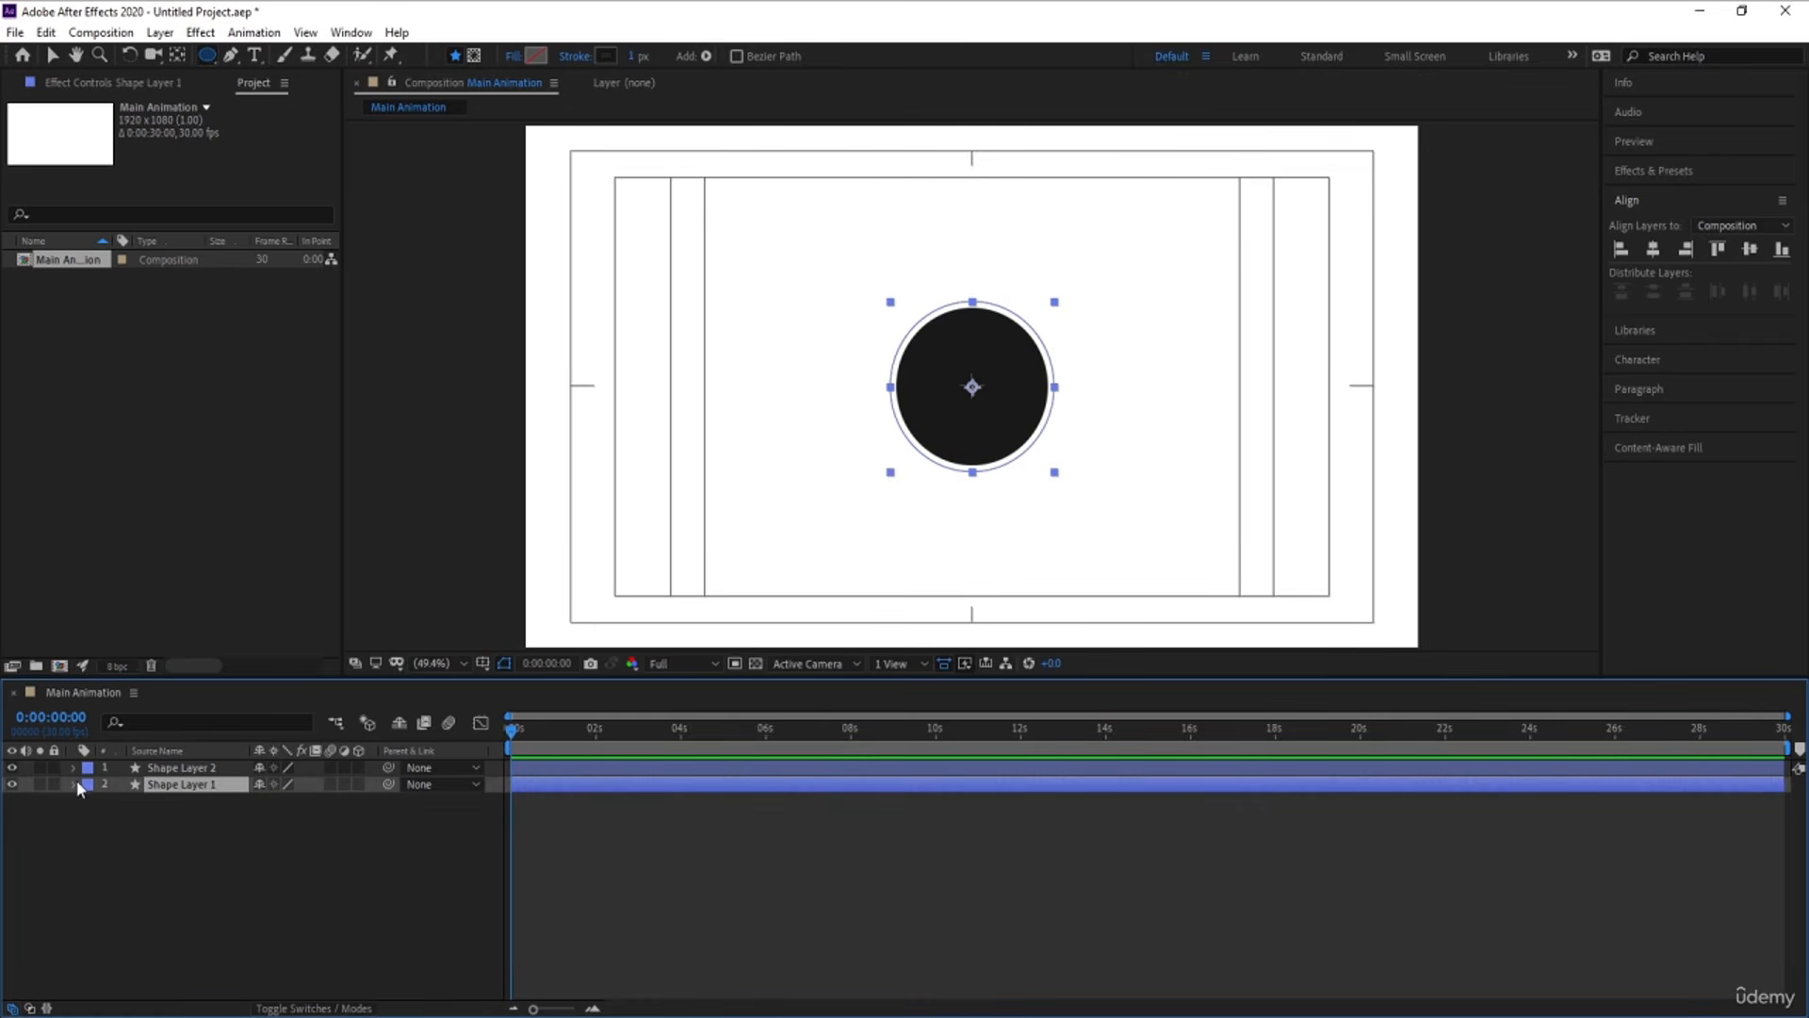
pyautogui.click(74, 784)
pyautogui.click(91, 818)
pyautogui.click(89, 818)
pyautogui.click(90, 802)
pyautogui.click(100, 818)
pyautogui.click(106, 818)
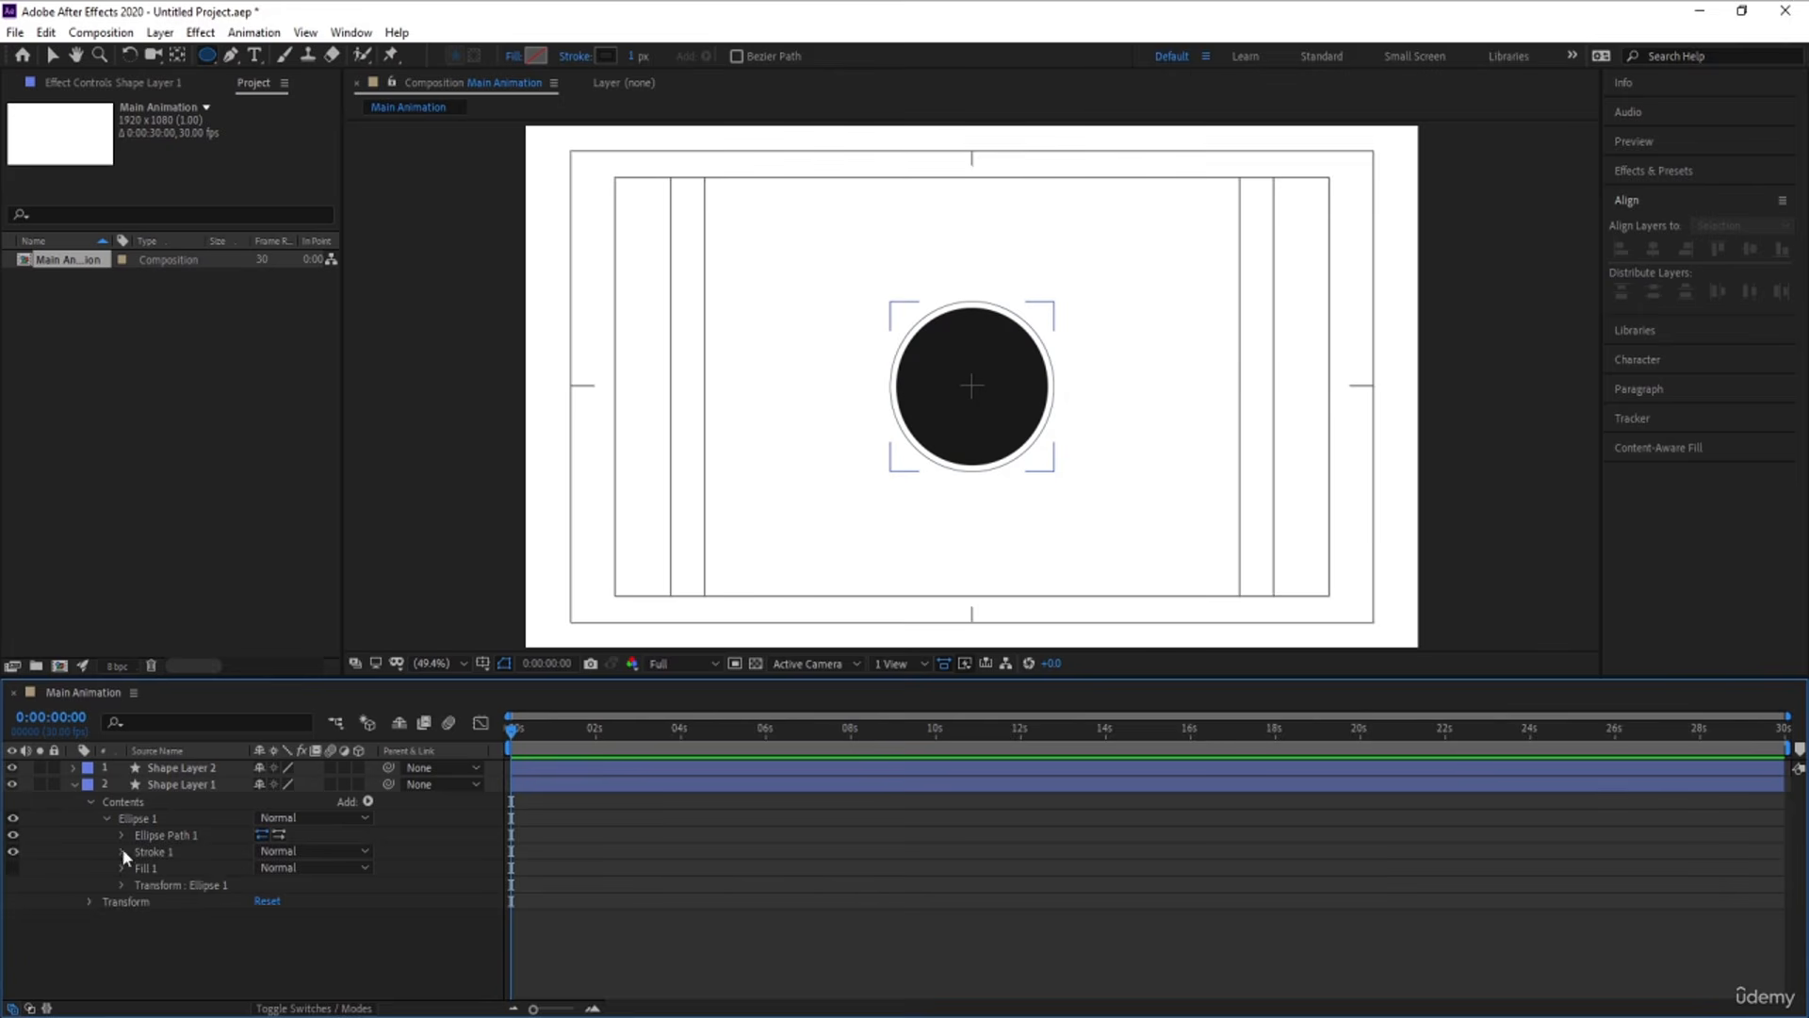
pyautogui.click(123, 851)
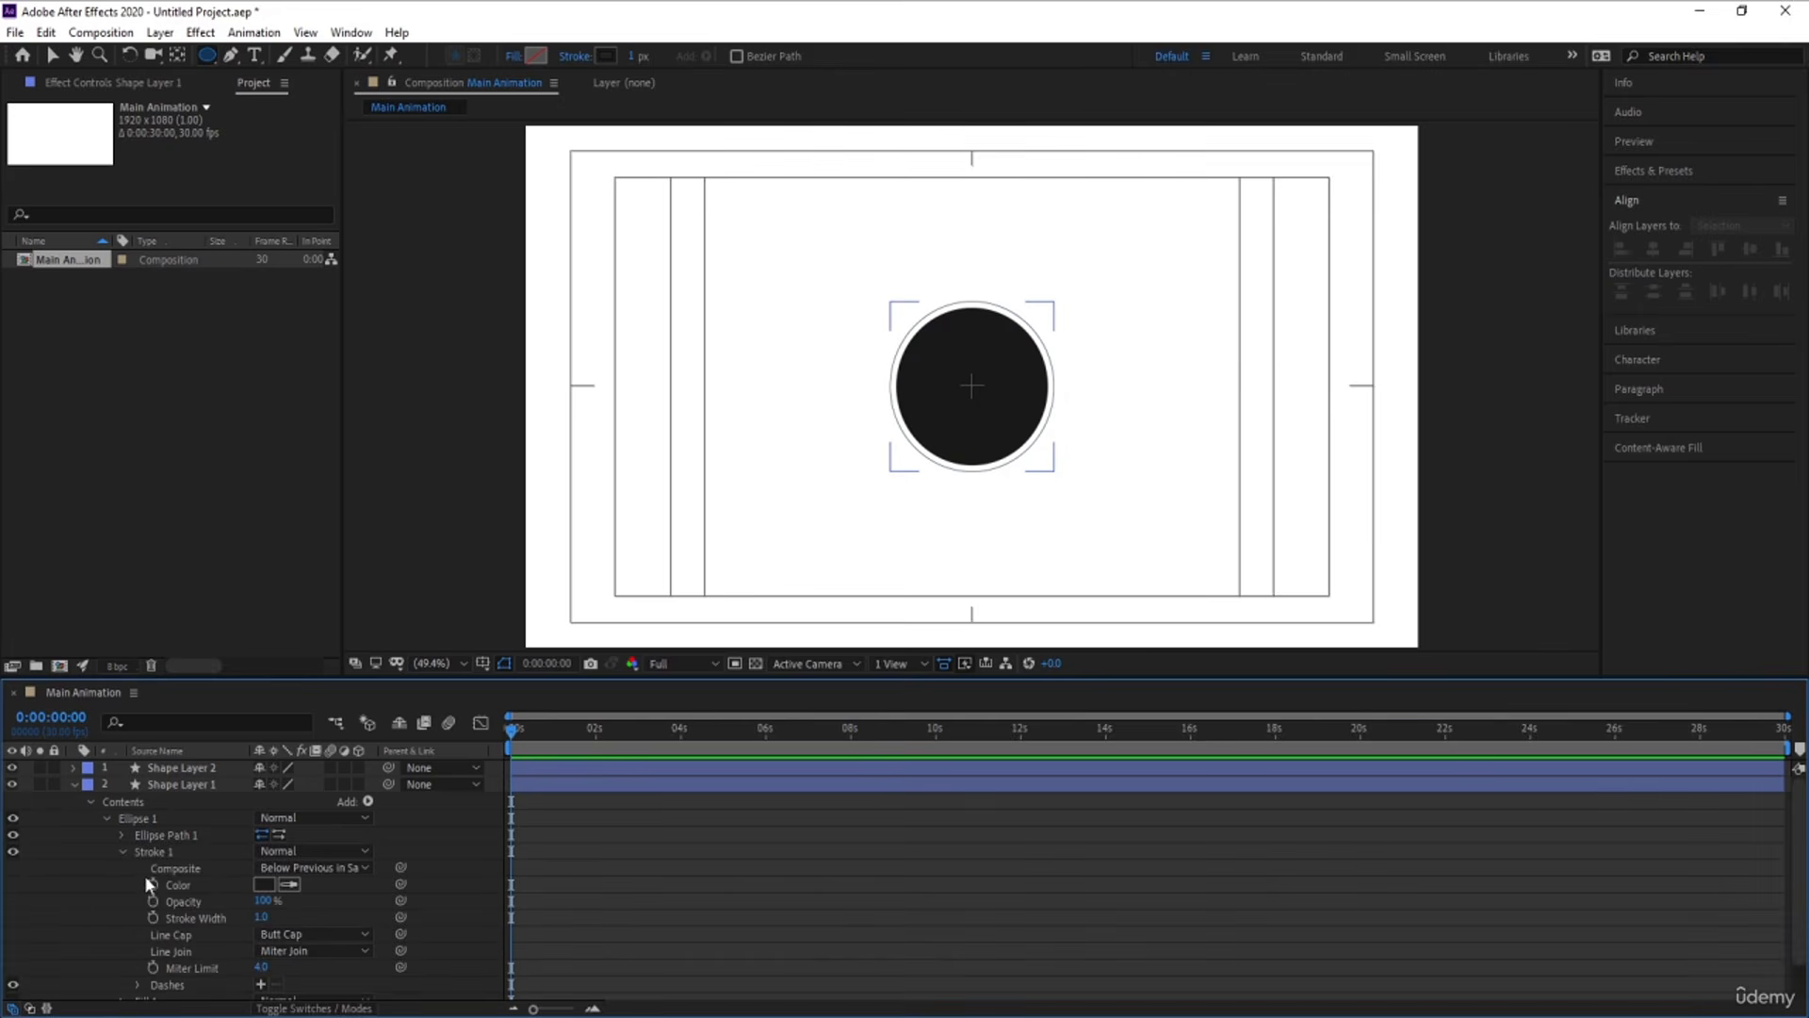
pyautogui.click(201, 966)
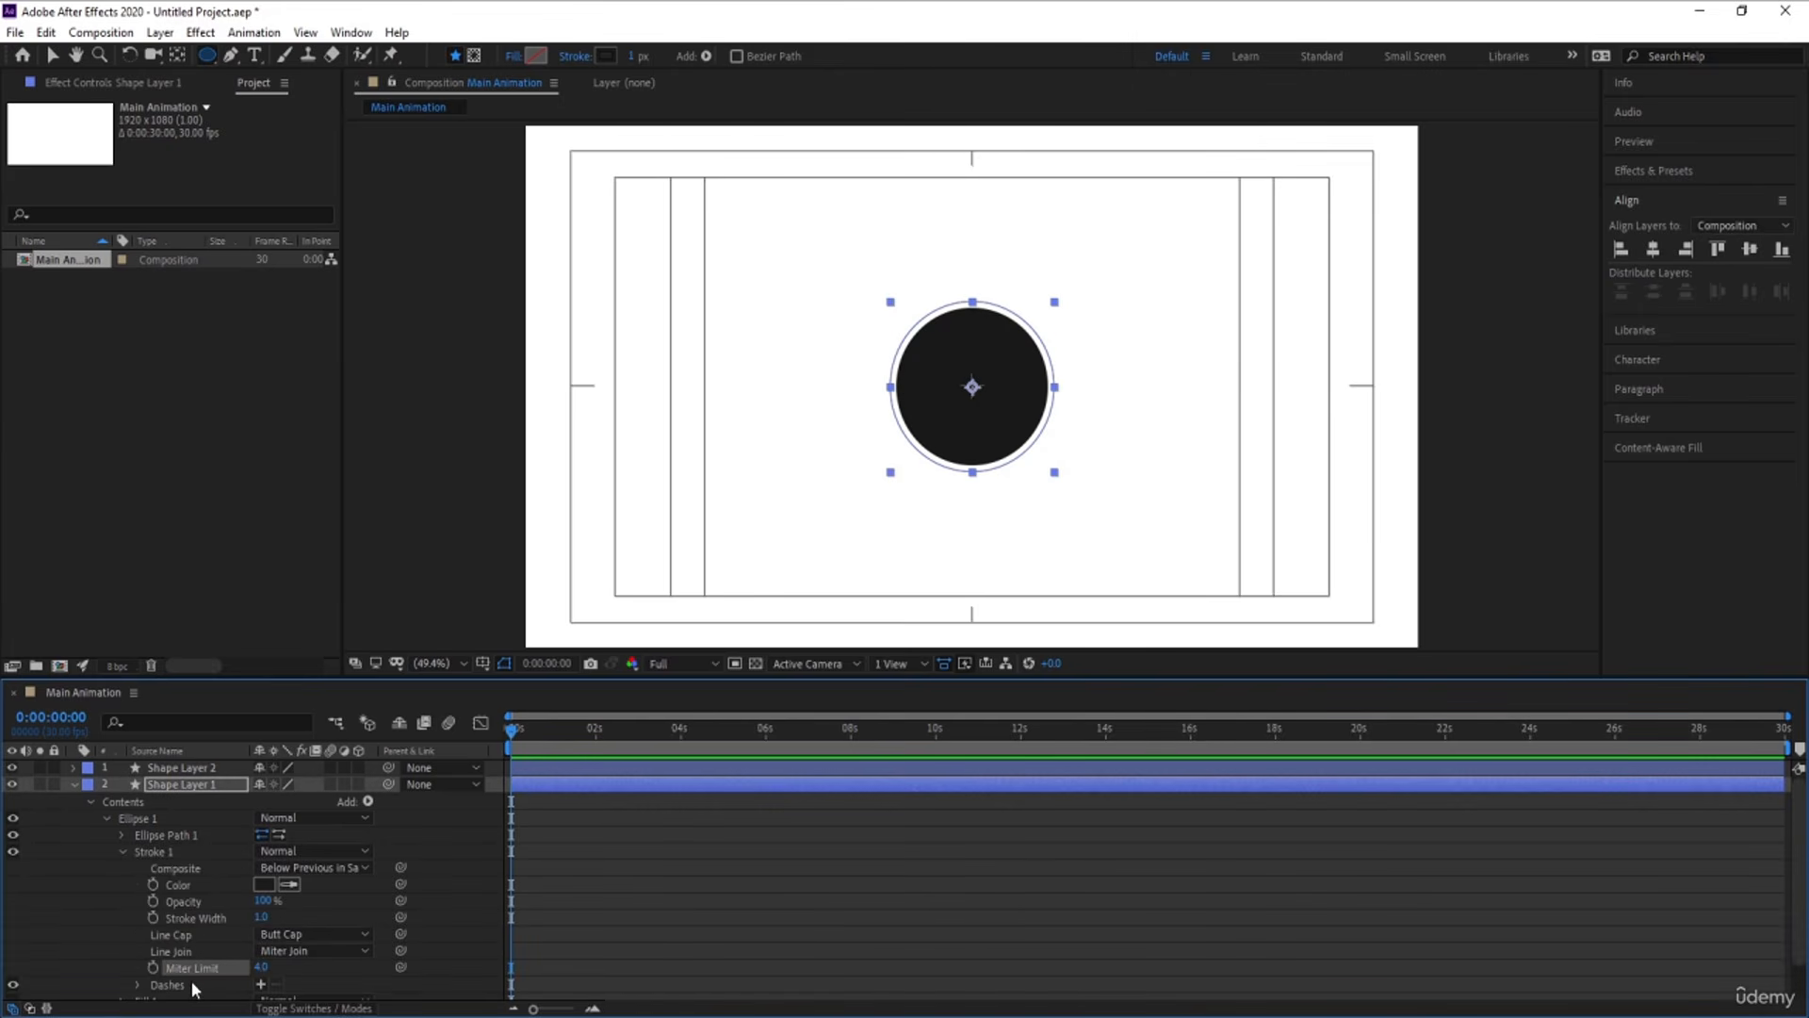
pyautogui.click(183, 985)
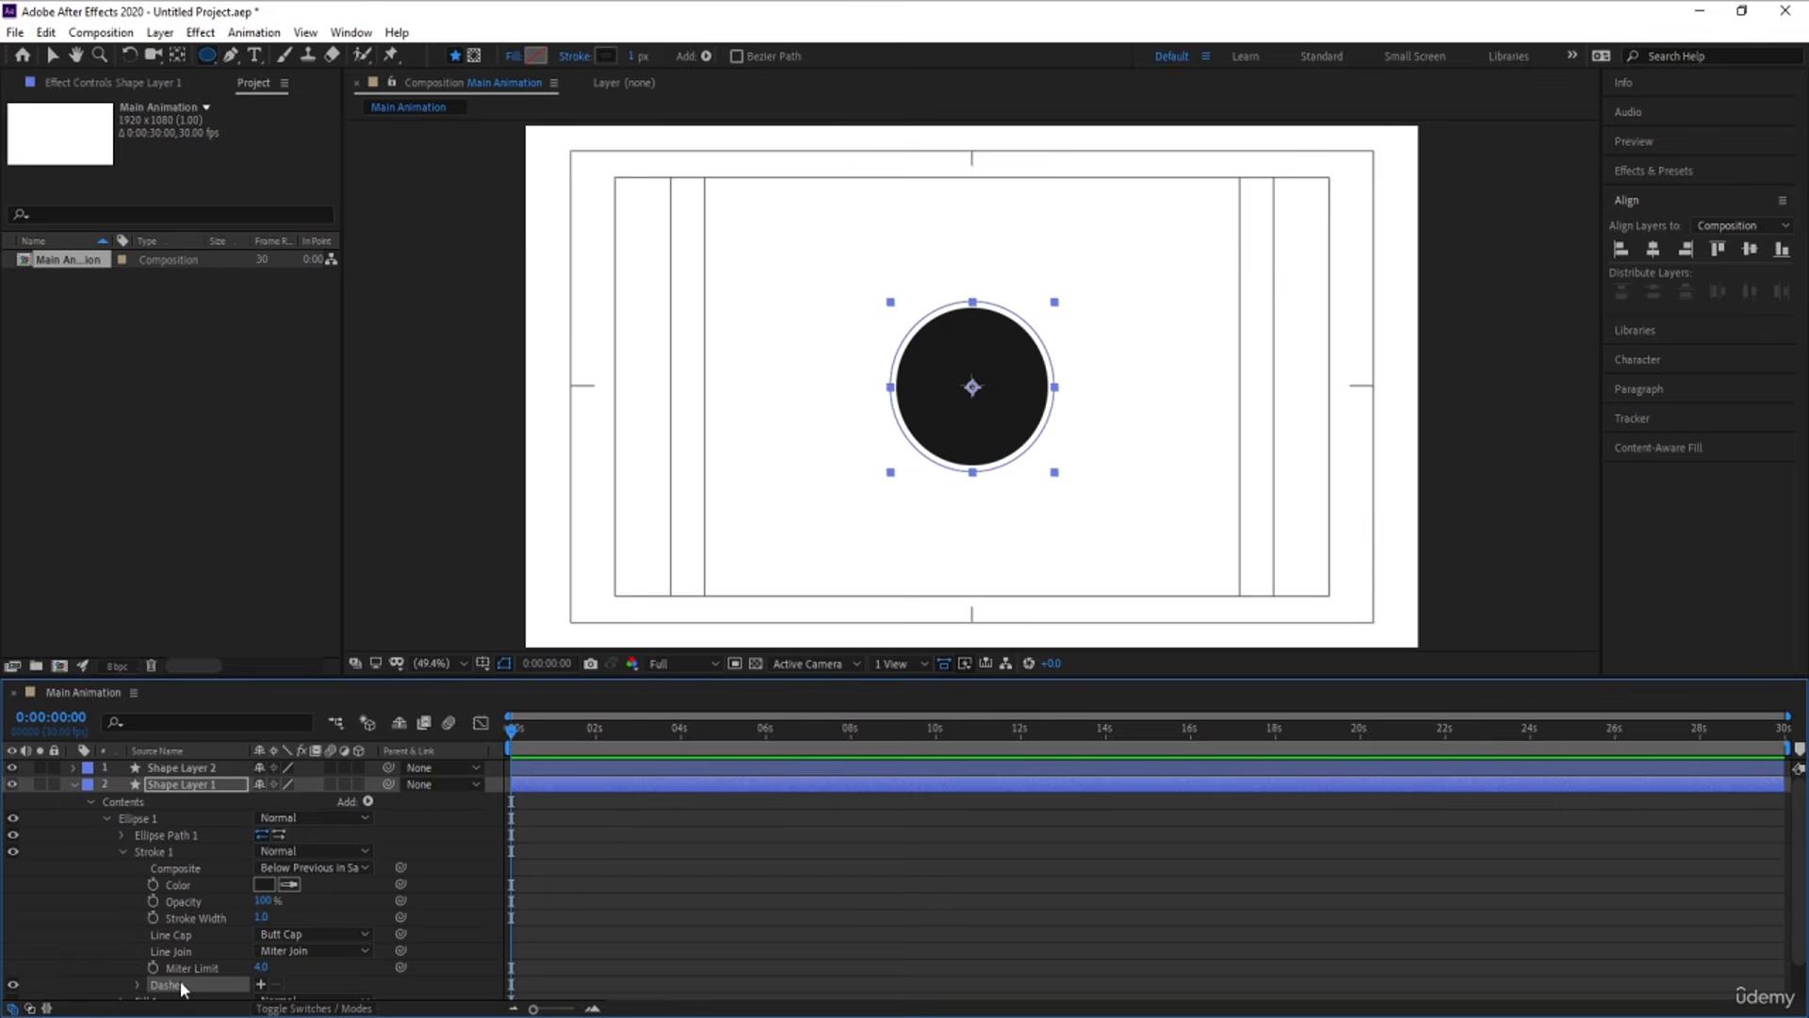
pyautogui.click(261, 985)
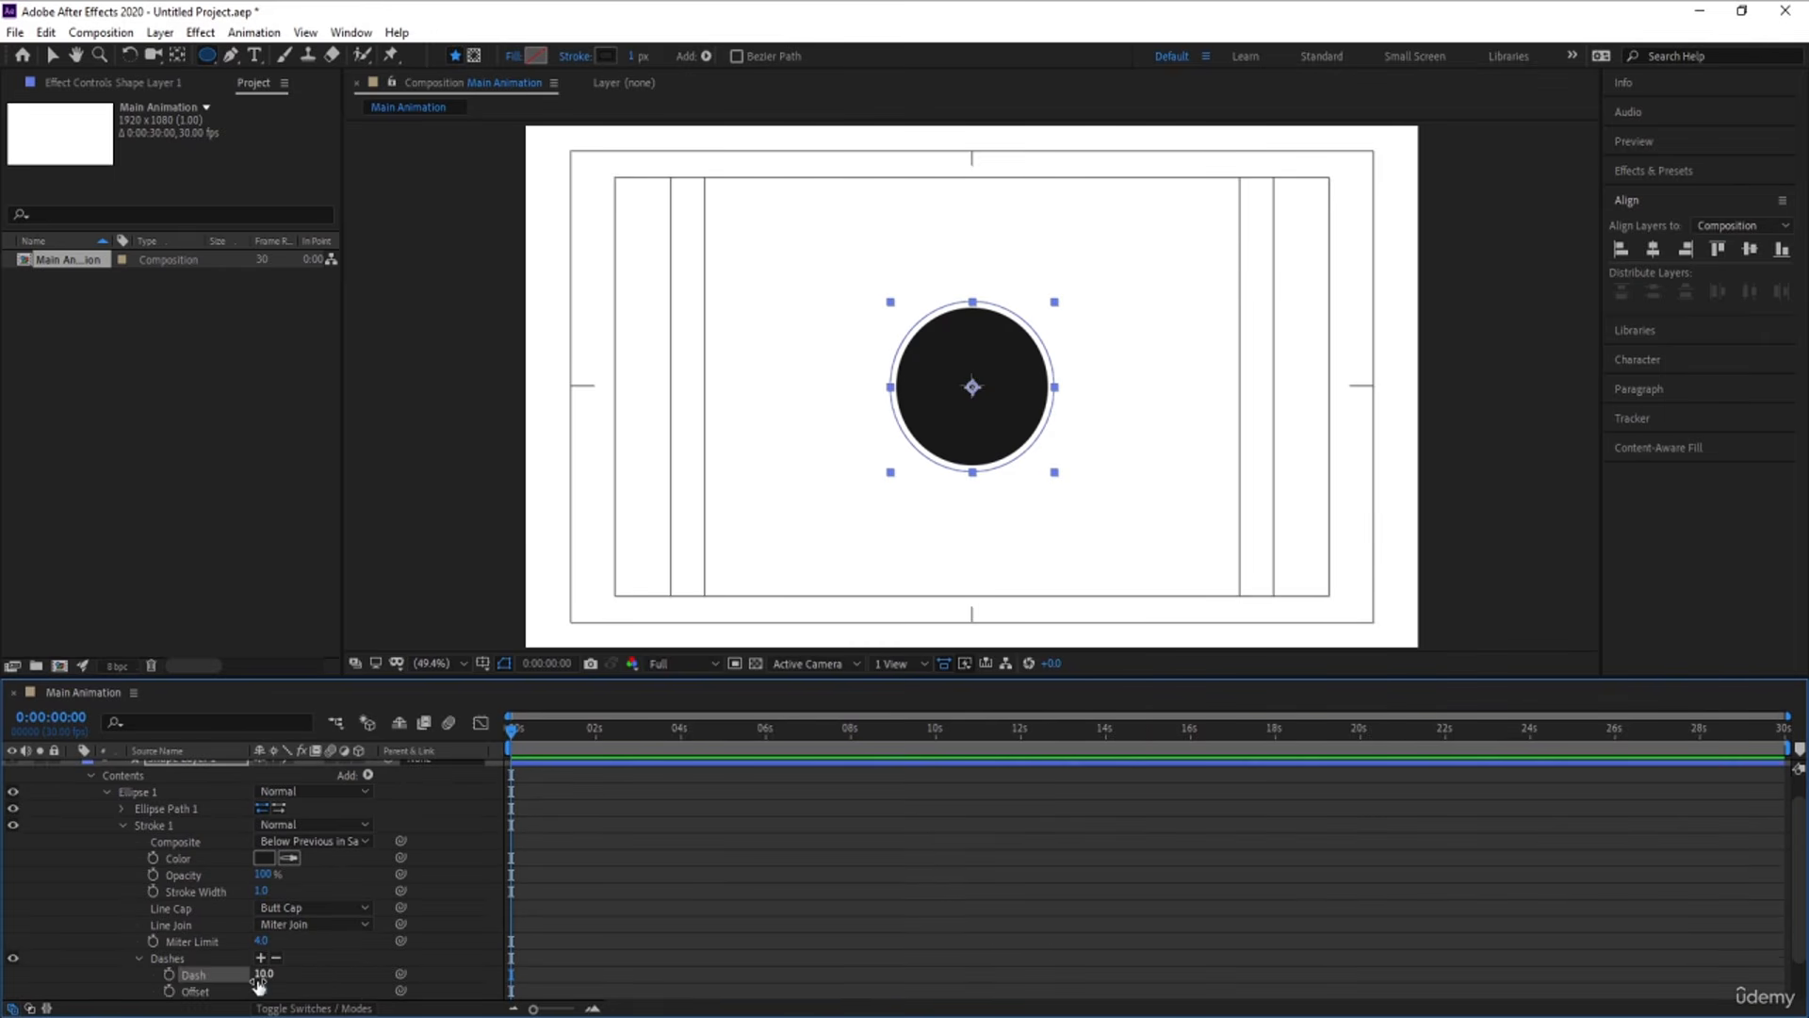
pyautogui.click(696, 878)
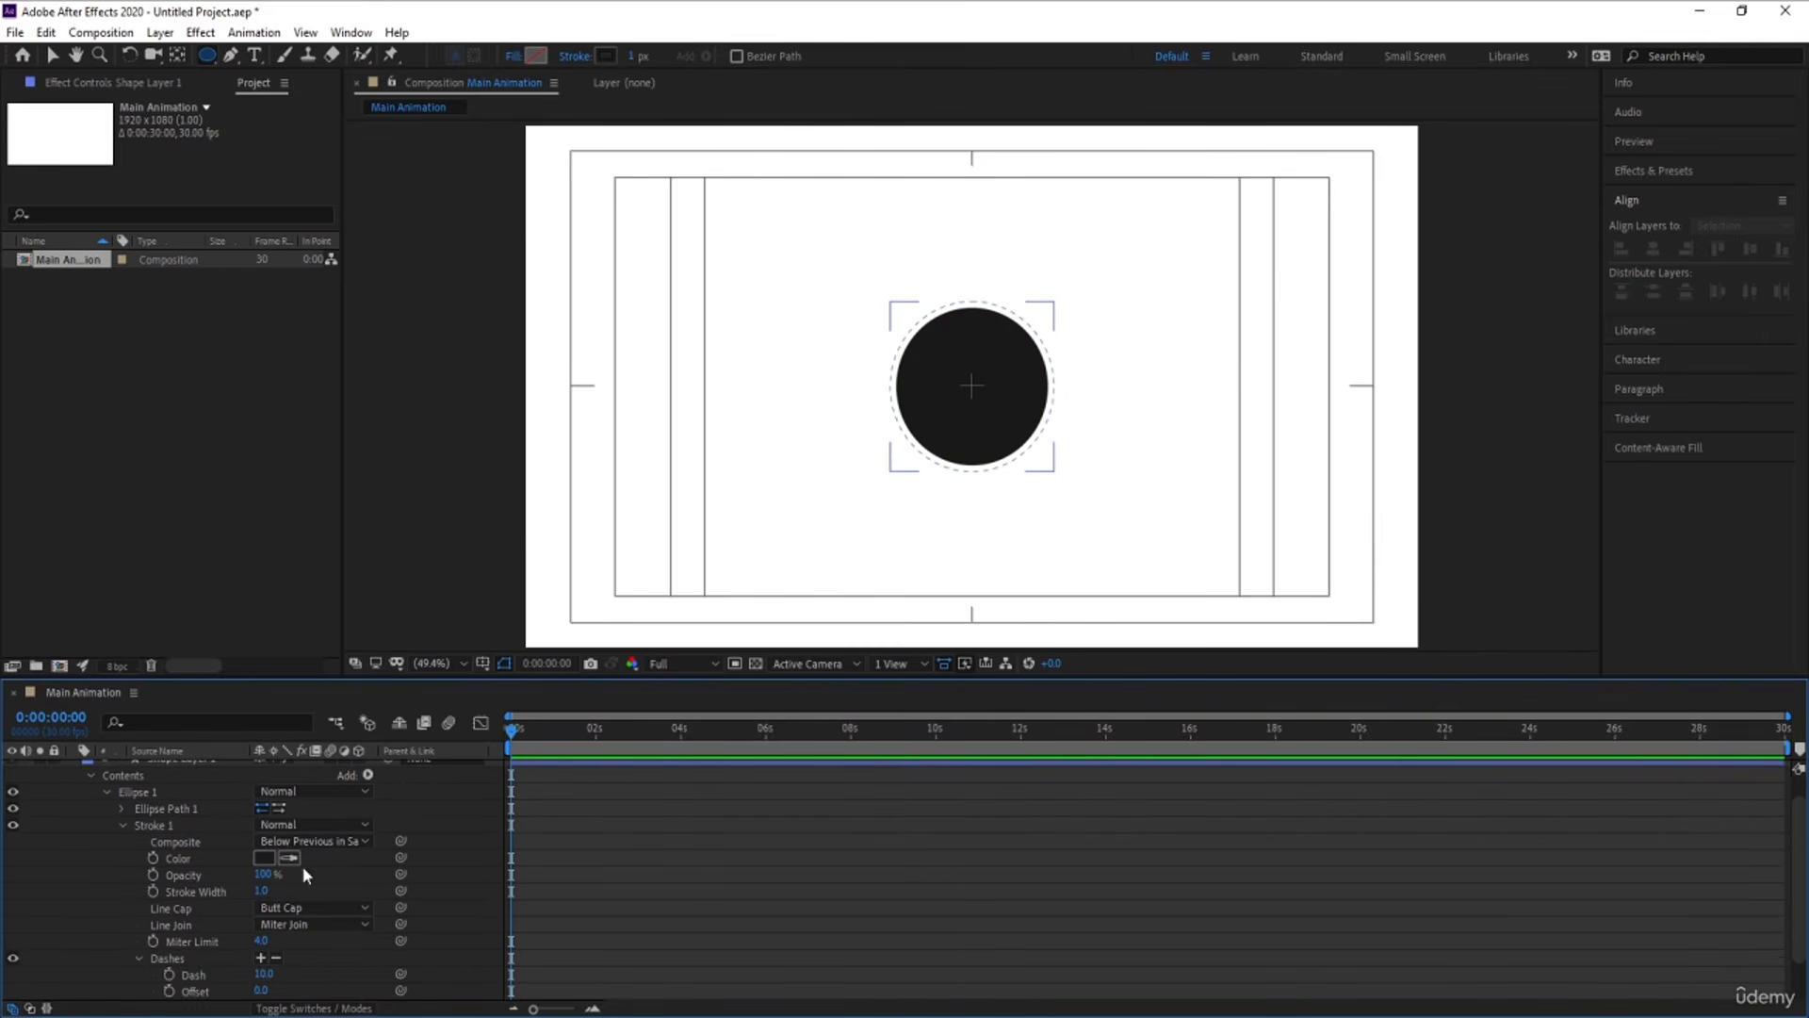
# Set the dashed ring's stroke width to 2 and its line cap to Round Cap
pyautogui.moveTo(259, 894); pyautogui.dragTo(268, 901)
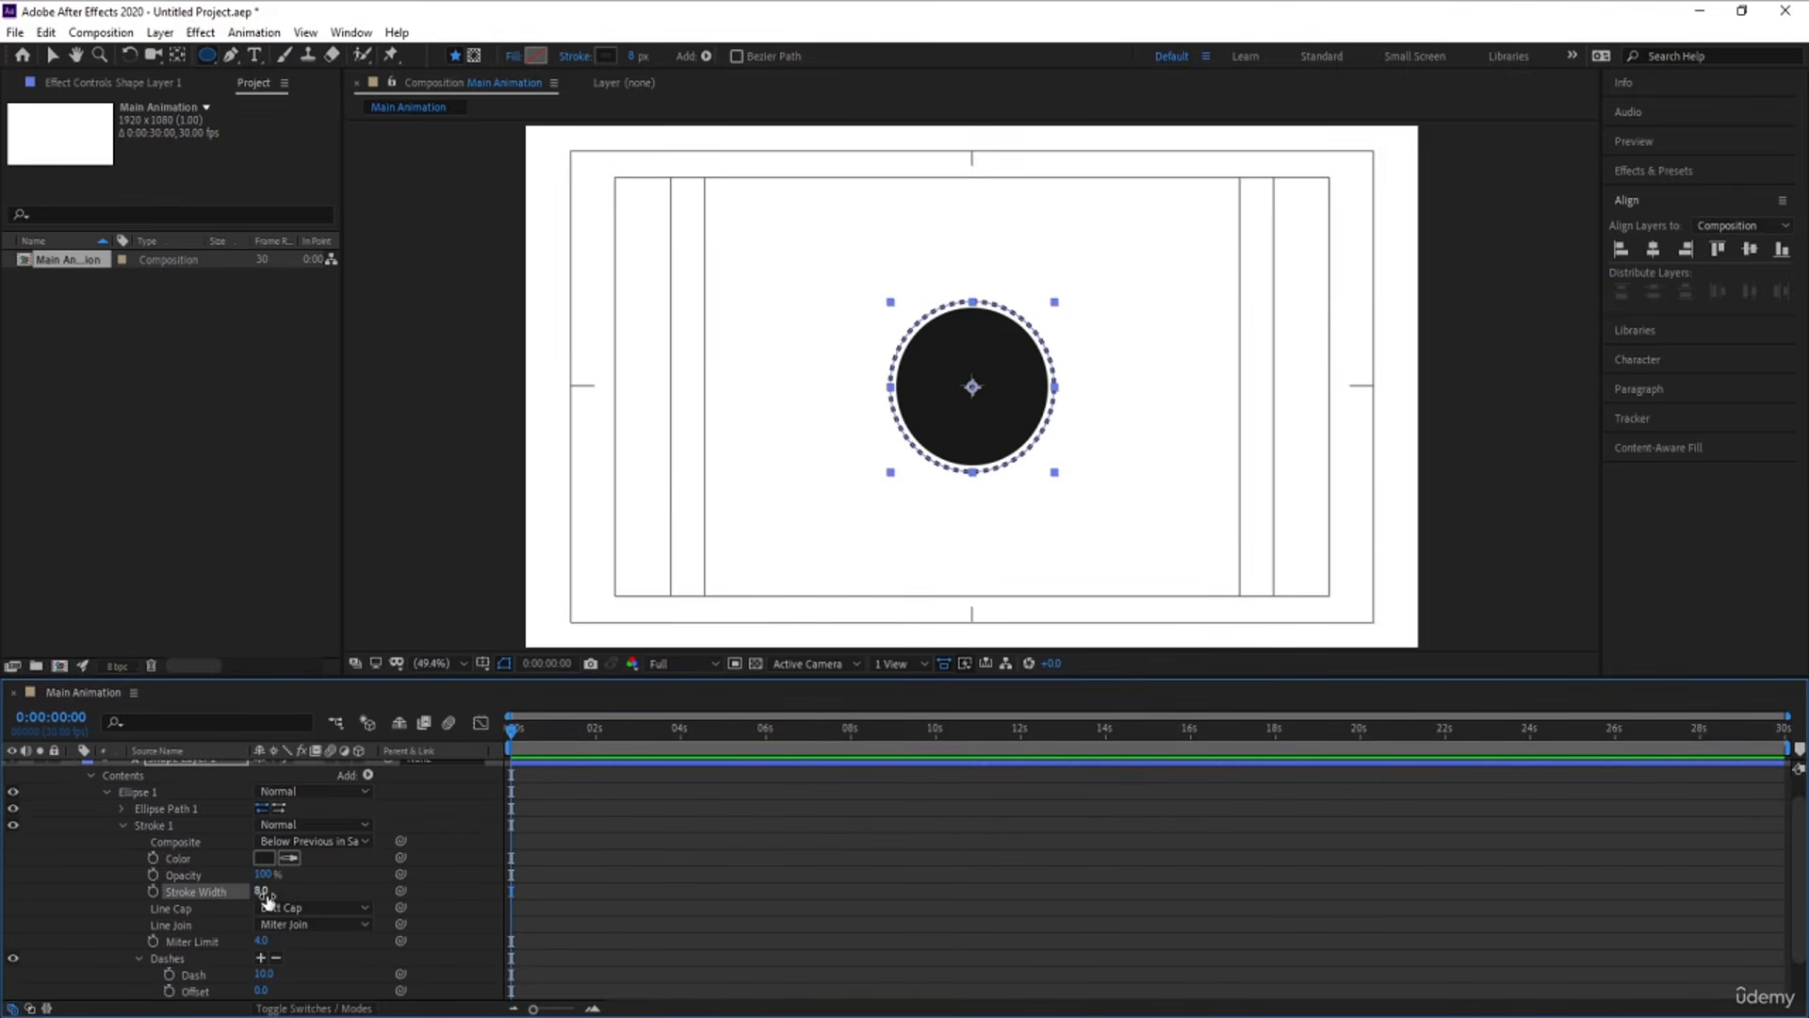
pyautogui.click(265, 892)
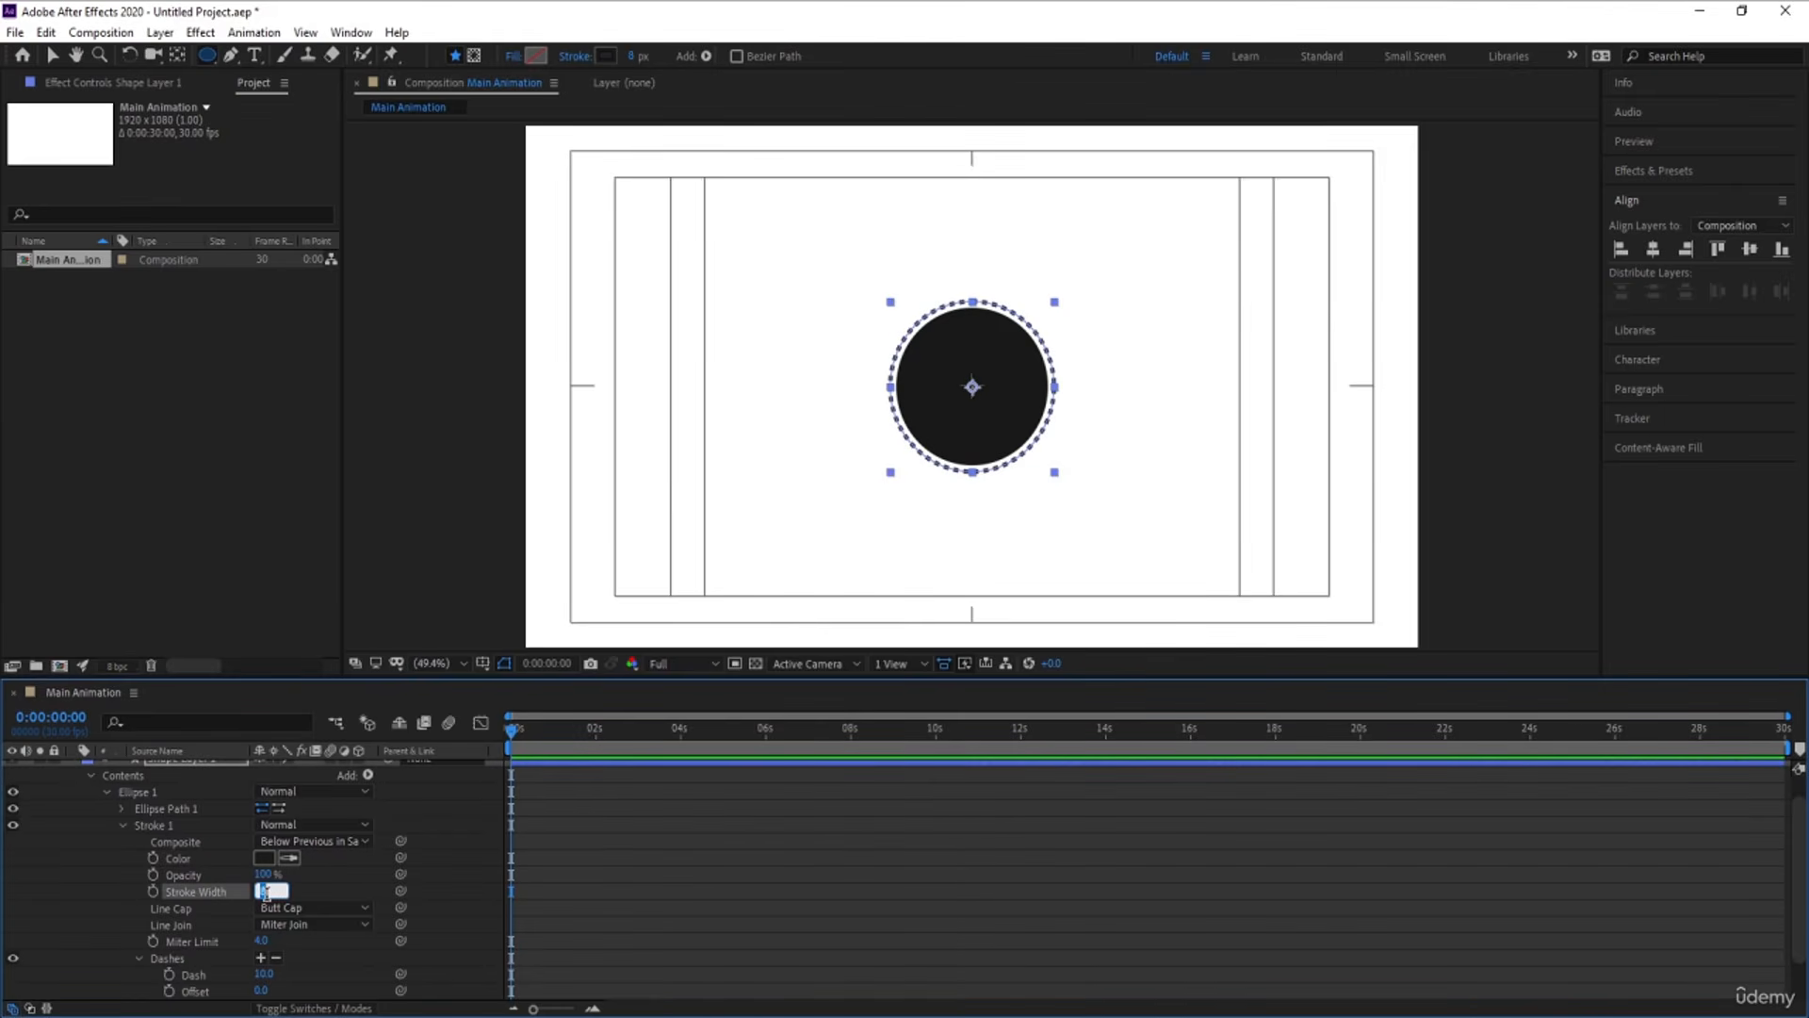
pyautogui.click(684, 887)
pyautogui.click(339, 906)
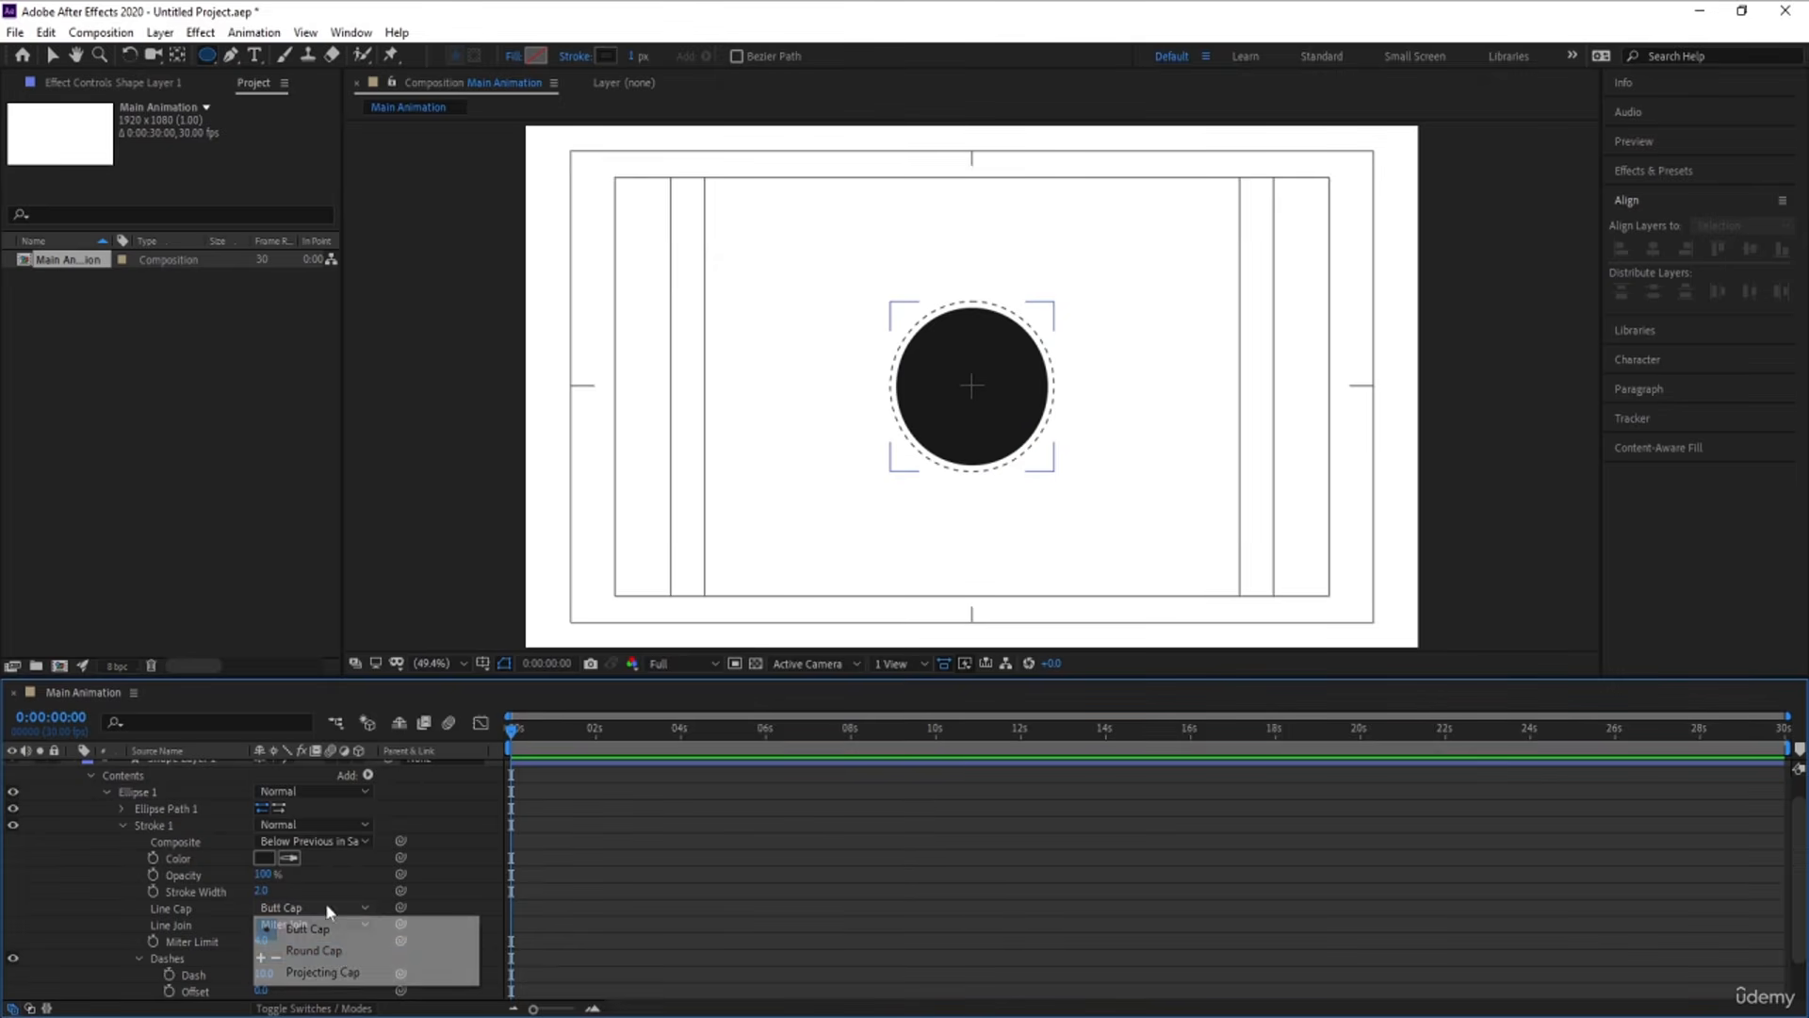
pyautogui.click(414, 944)
pyautogui.click(551, 935)
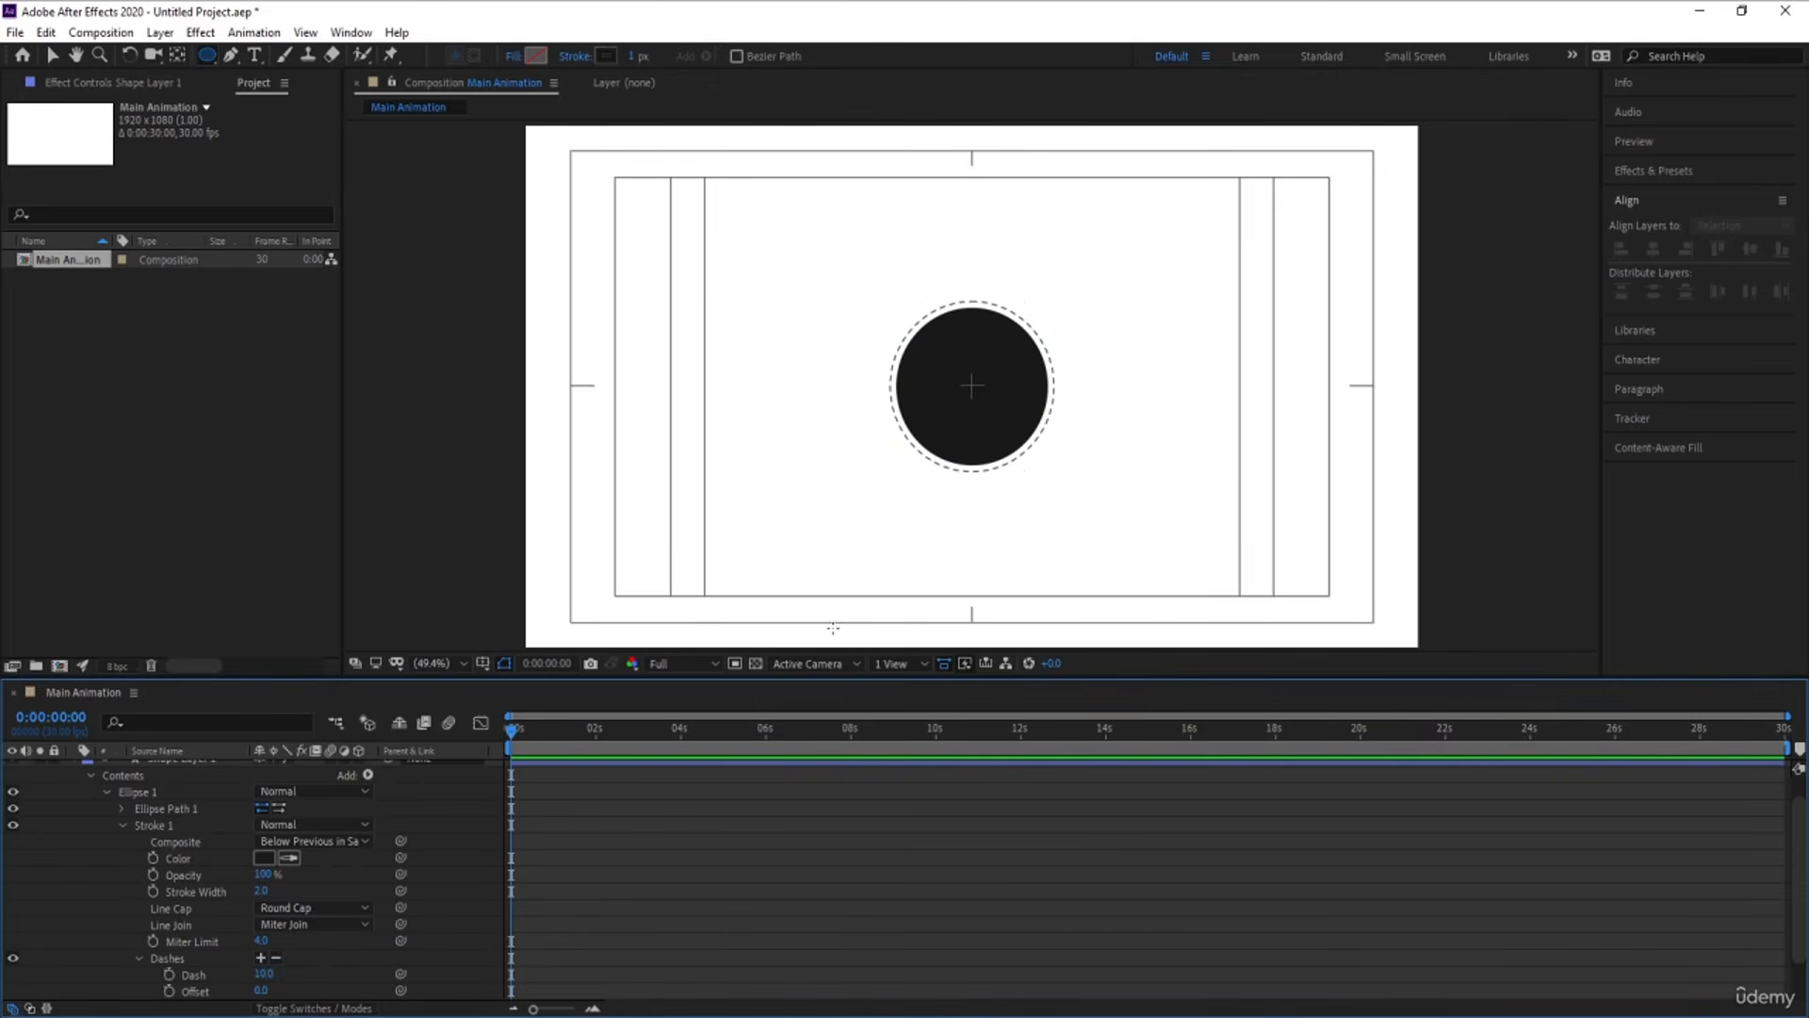
# Duplicate the dashed ring layer and move the copy, Shape Layer 3, to the top of the layer stack
pyautogui.scroll(1, 120, 858)
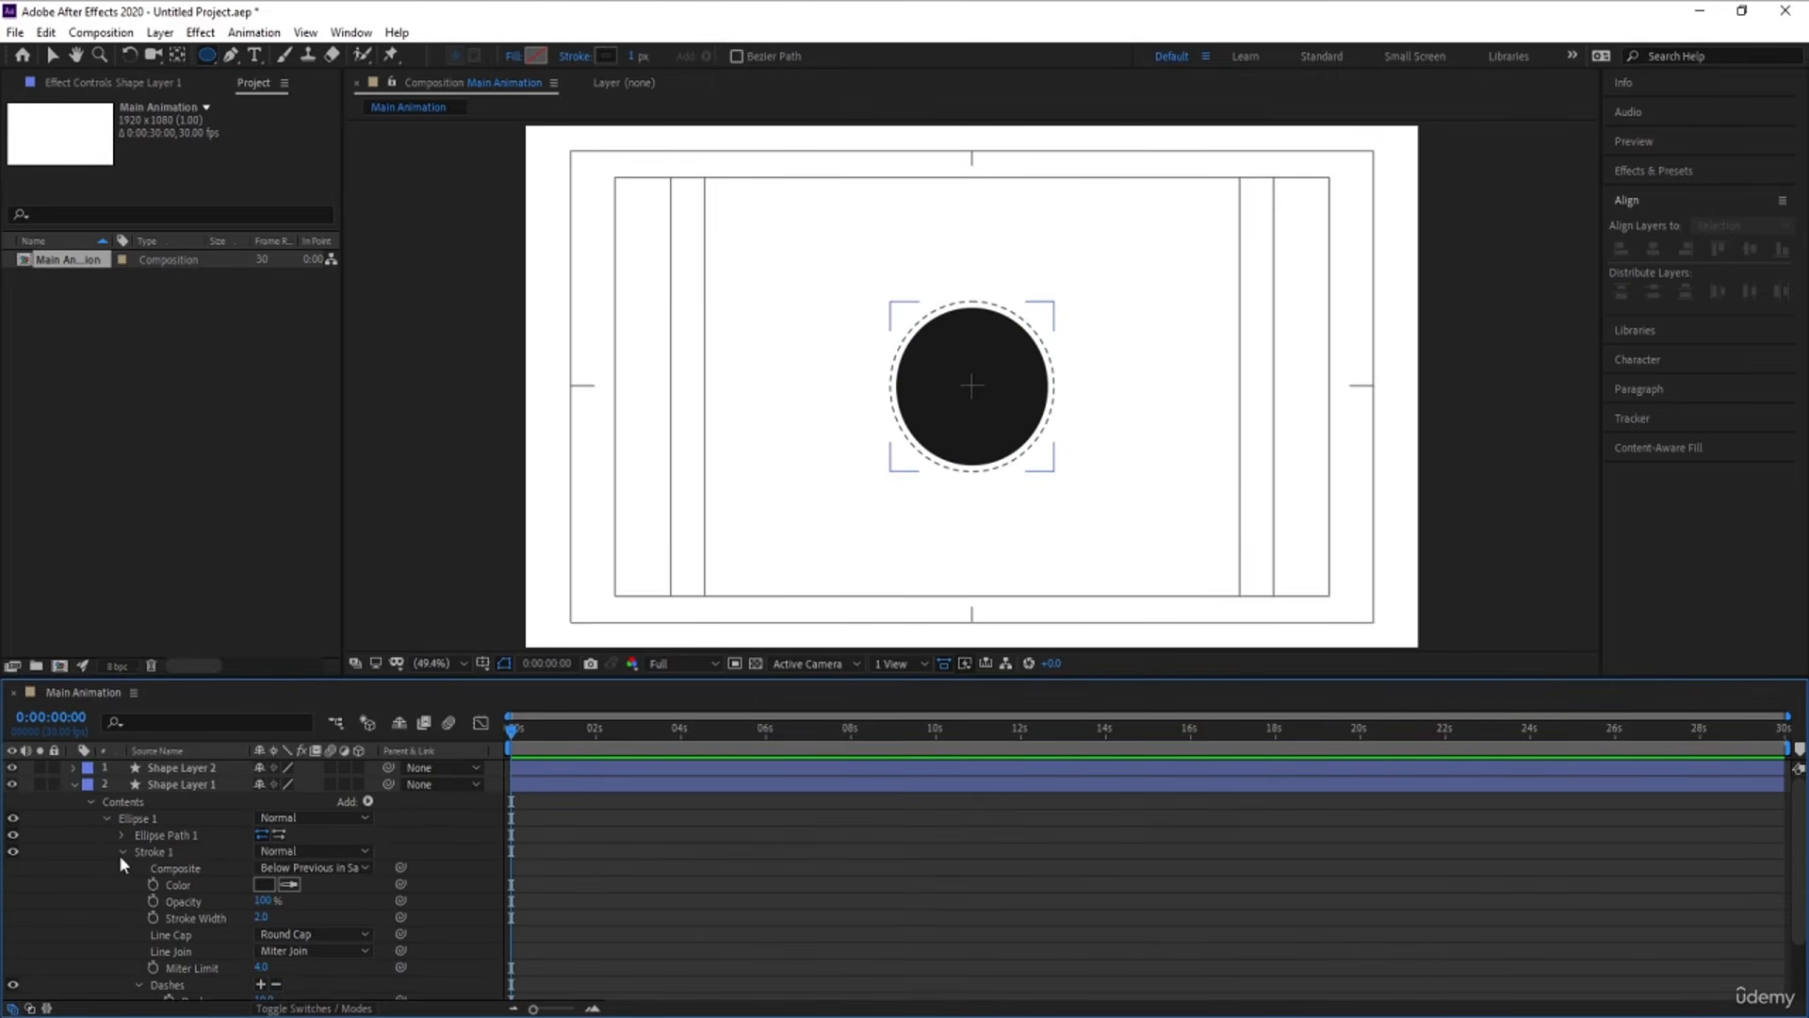
pyautogui.click(74, 785)
pyautogui.click(187, 784)
pyautogui.hotkey('ctrl', 'd')
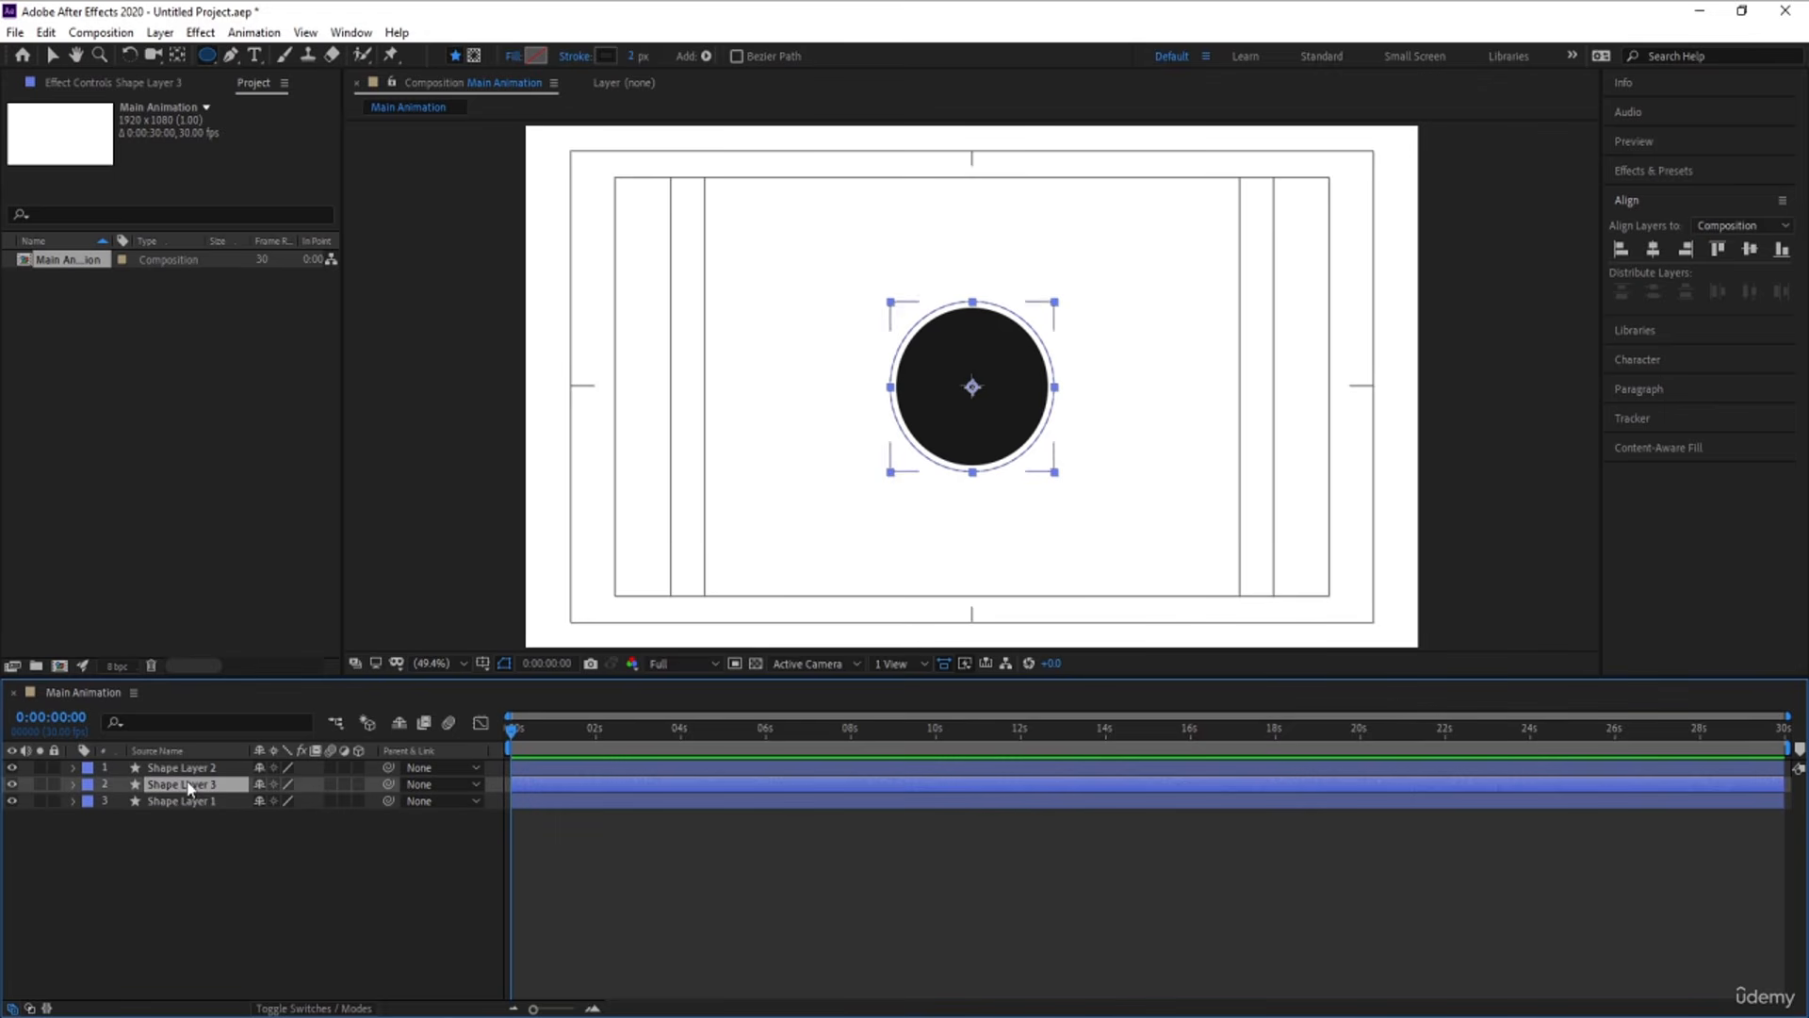
pyautogui.moveTo(188, 786); pyautogui.dragTo(188, 769)
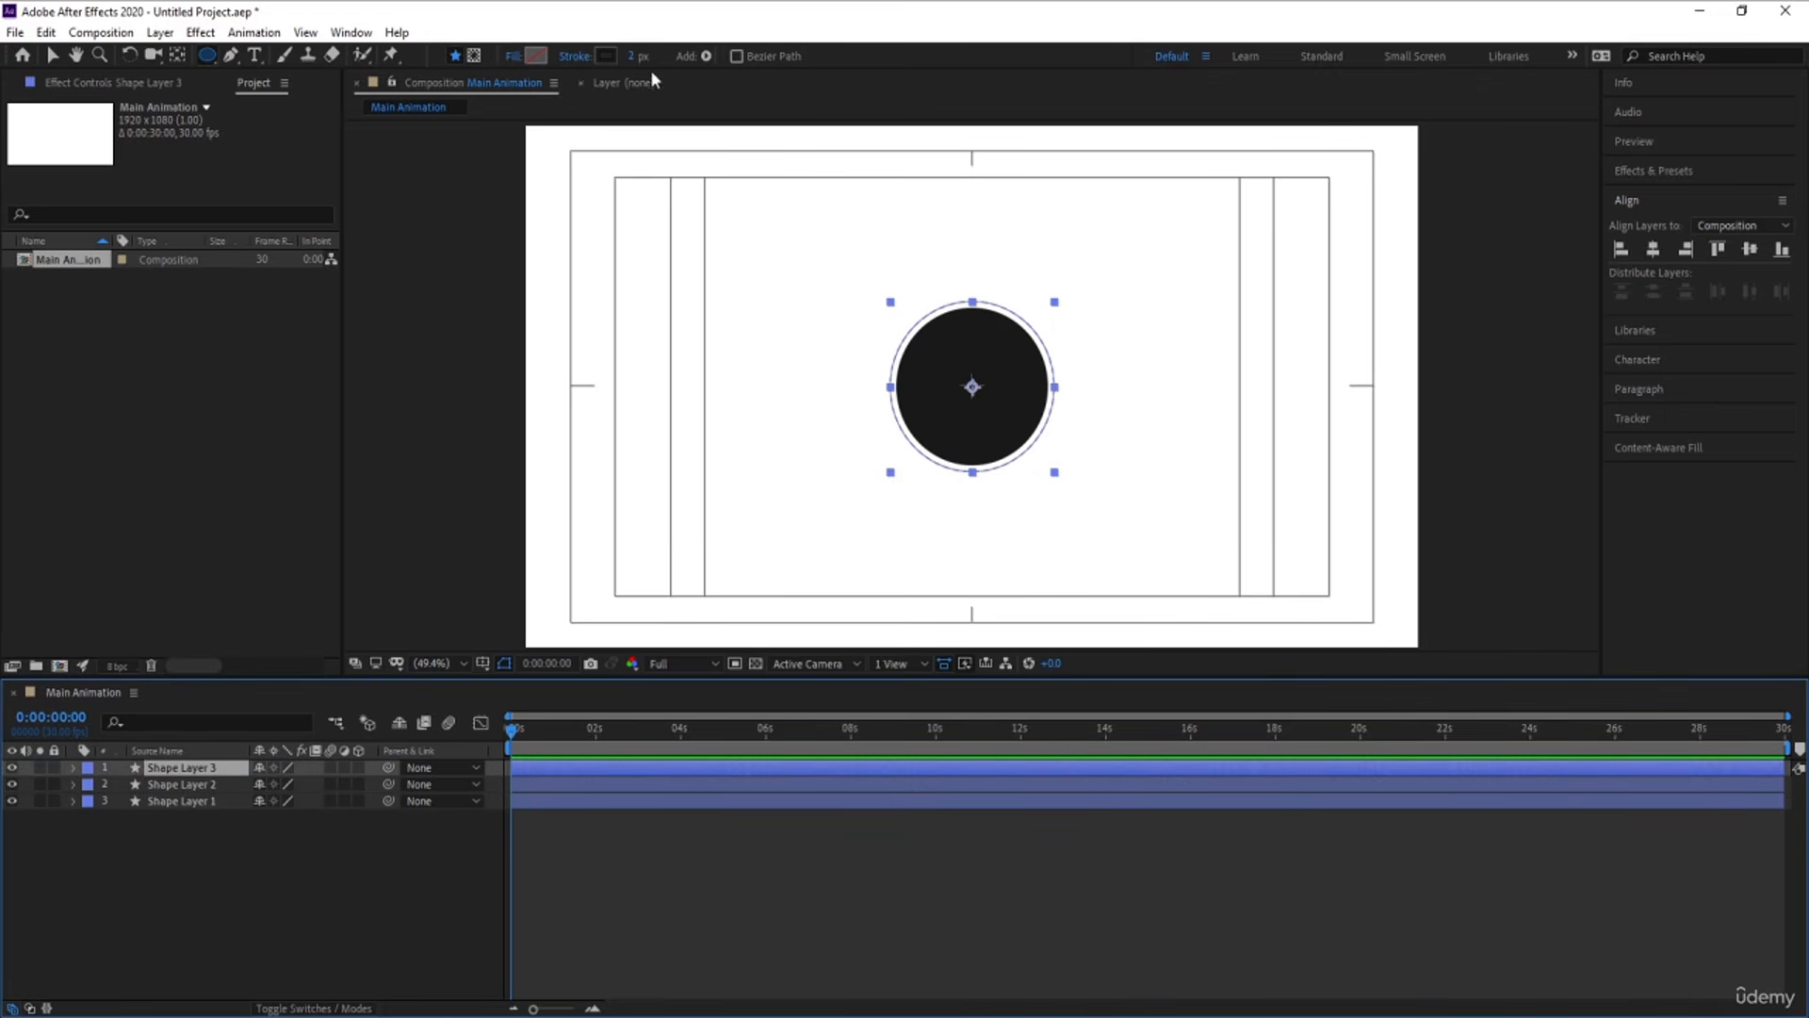
# Change the stroke color of Shape Layer 3 to white
pyautogui.click(604, 56)
pyautogui.moveTo(303, 505); pyautogui.dragTo(215, 407)
pyautogui.press('Return')
# Scale the white dashed ring down to 94% inside the black circle and set its stroke width to 1 px
pyautogui.press('s')
pyautogui.moveTo(312, 787); pyautogui.dragTo(277, 785)
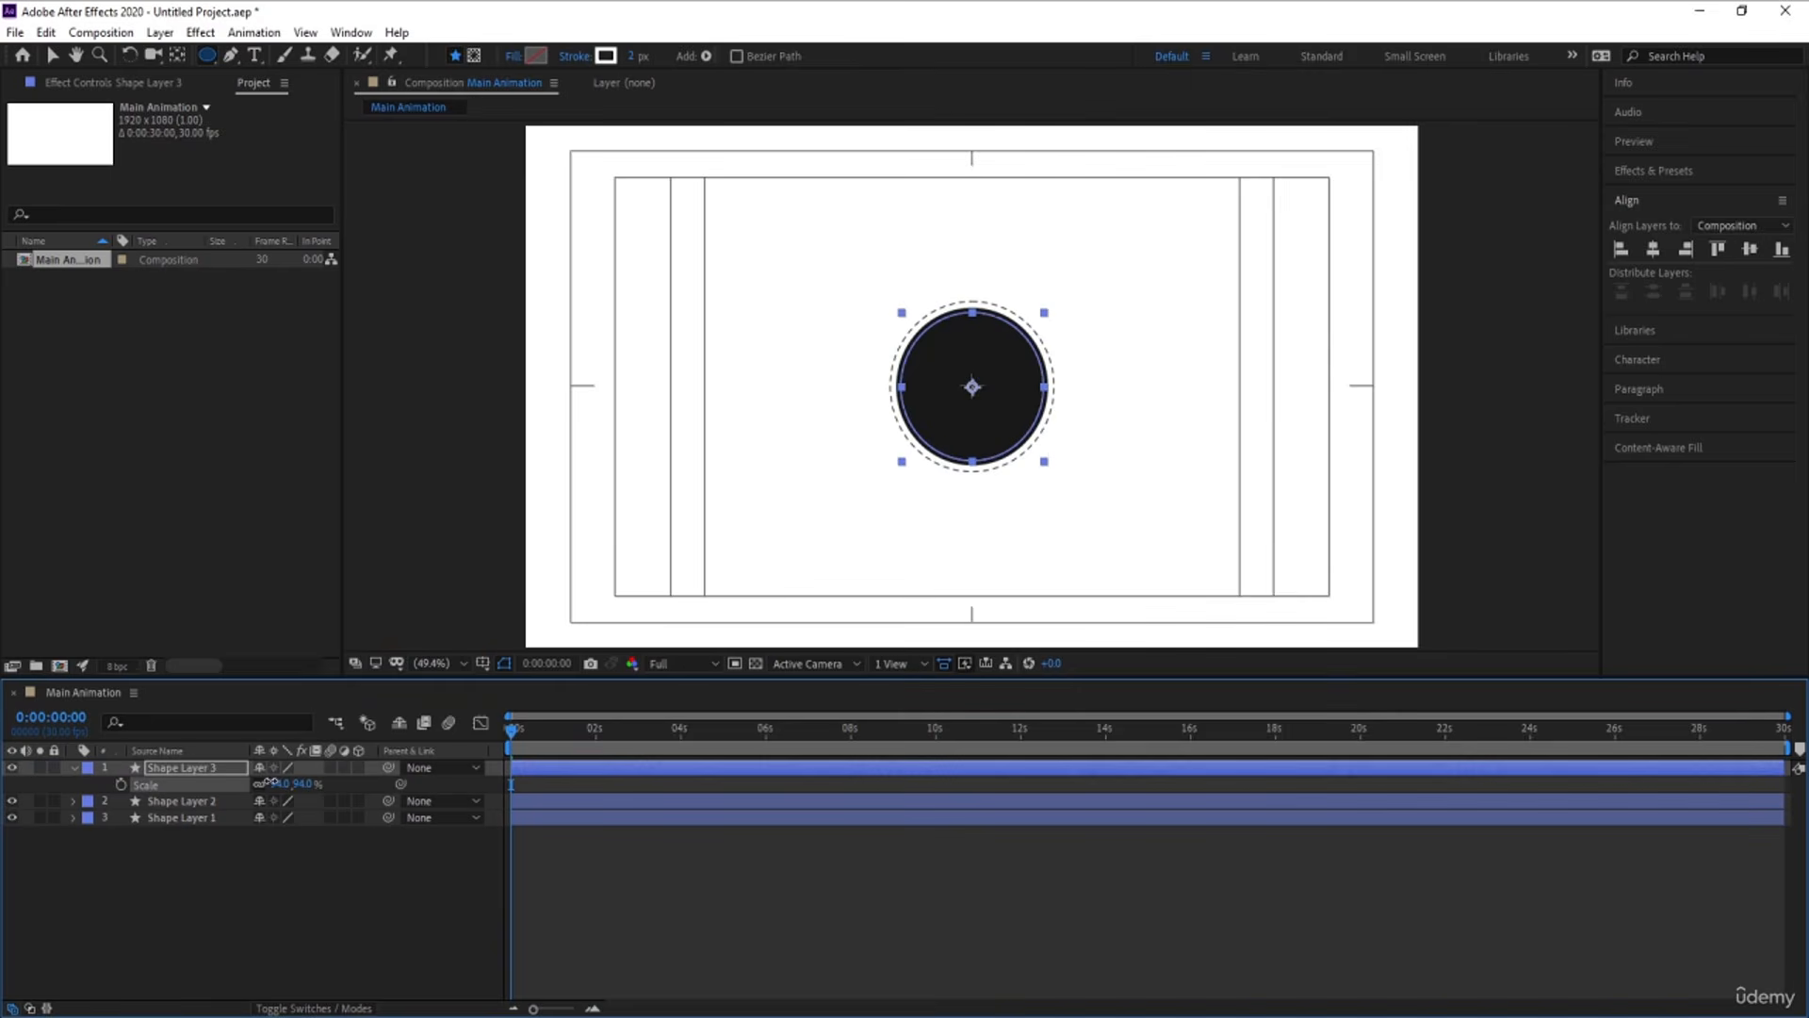
pyautogui.click(284, 845)
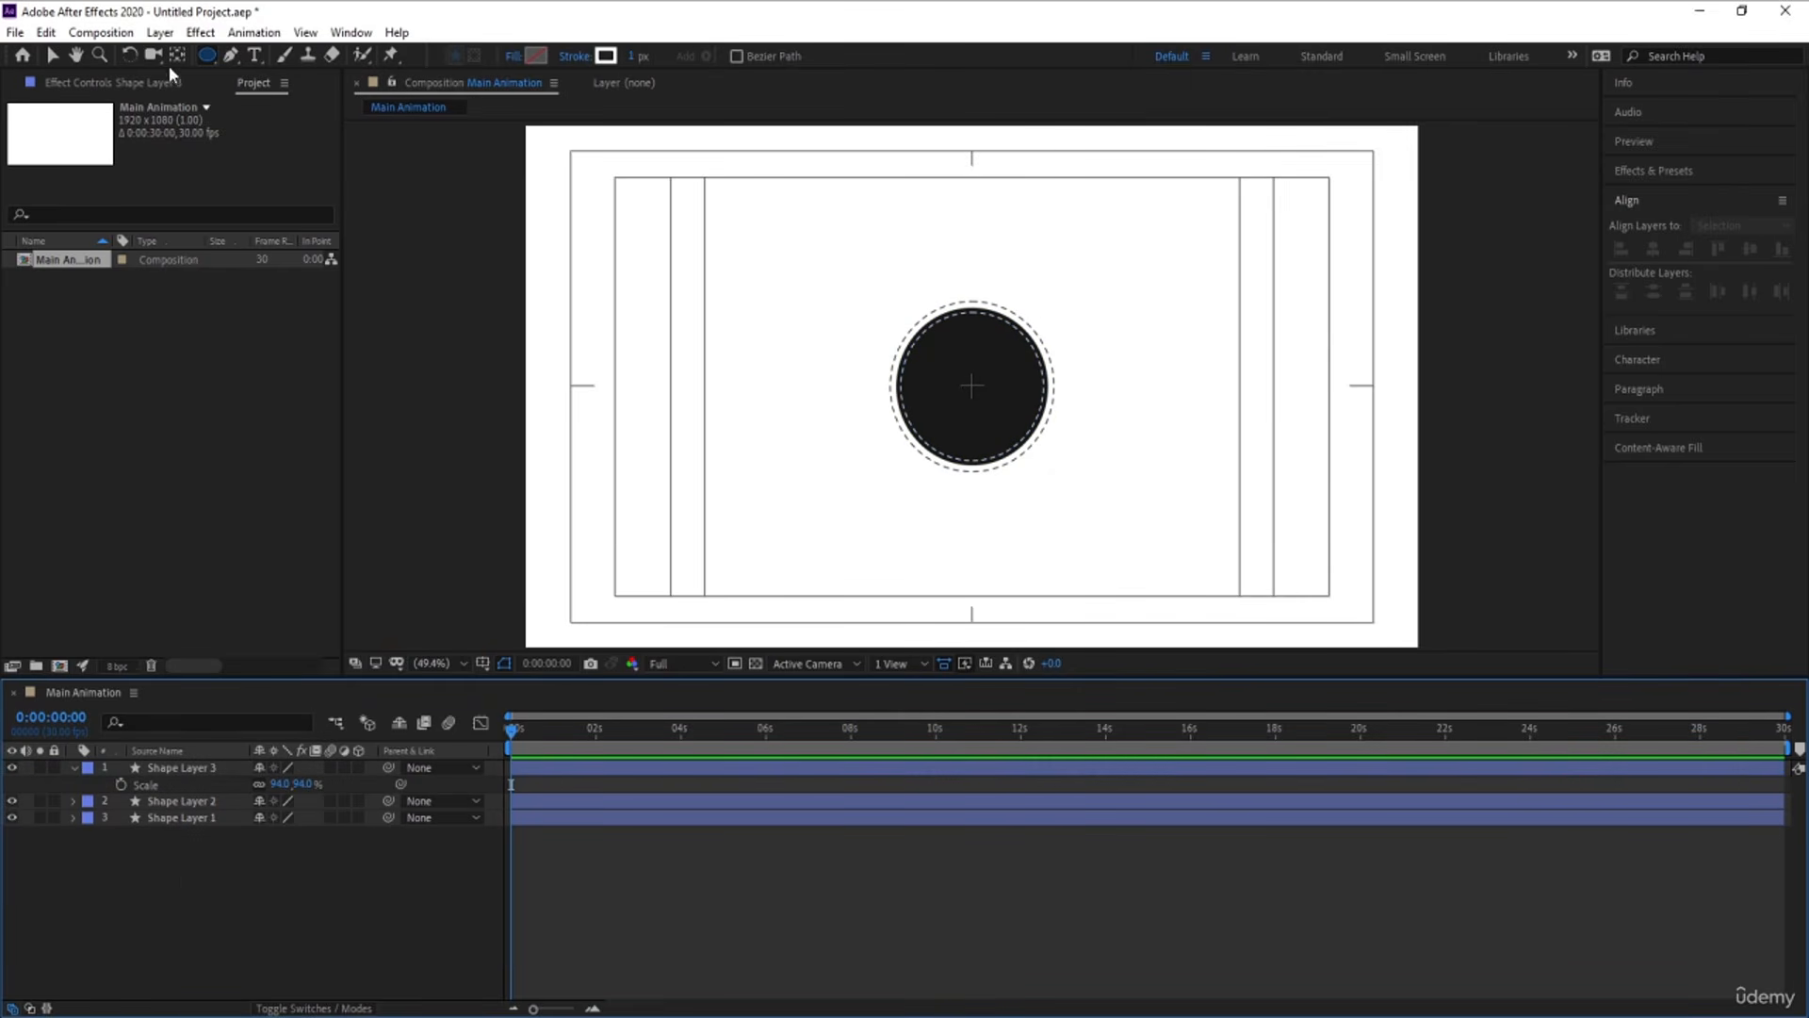
# Add the text "INFR" inside the black circle
pyautogui.click(252, 54)
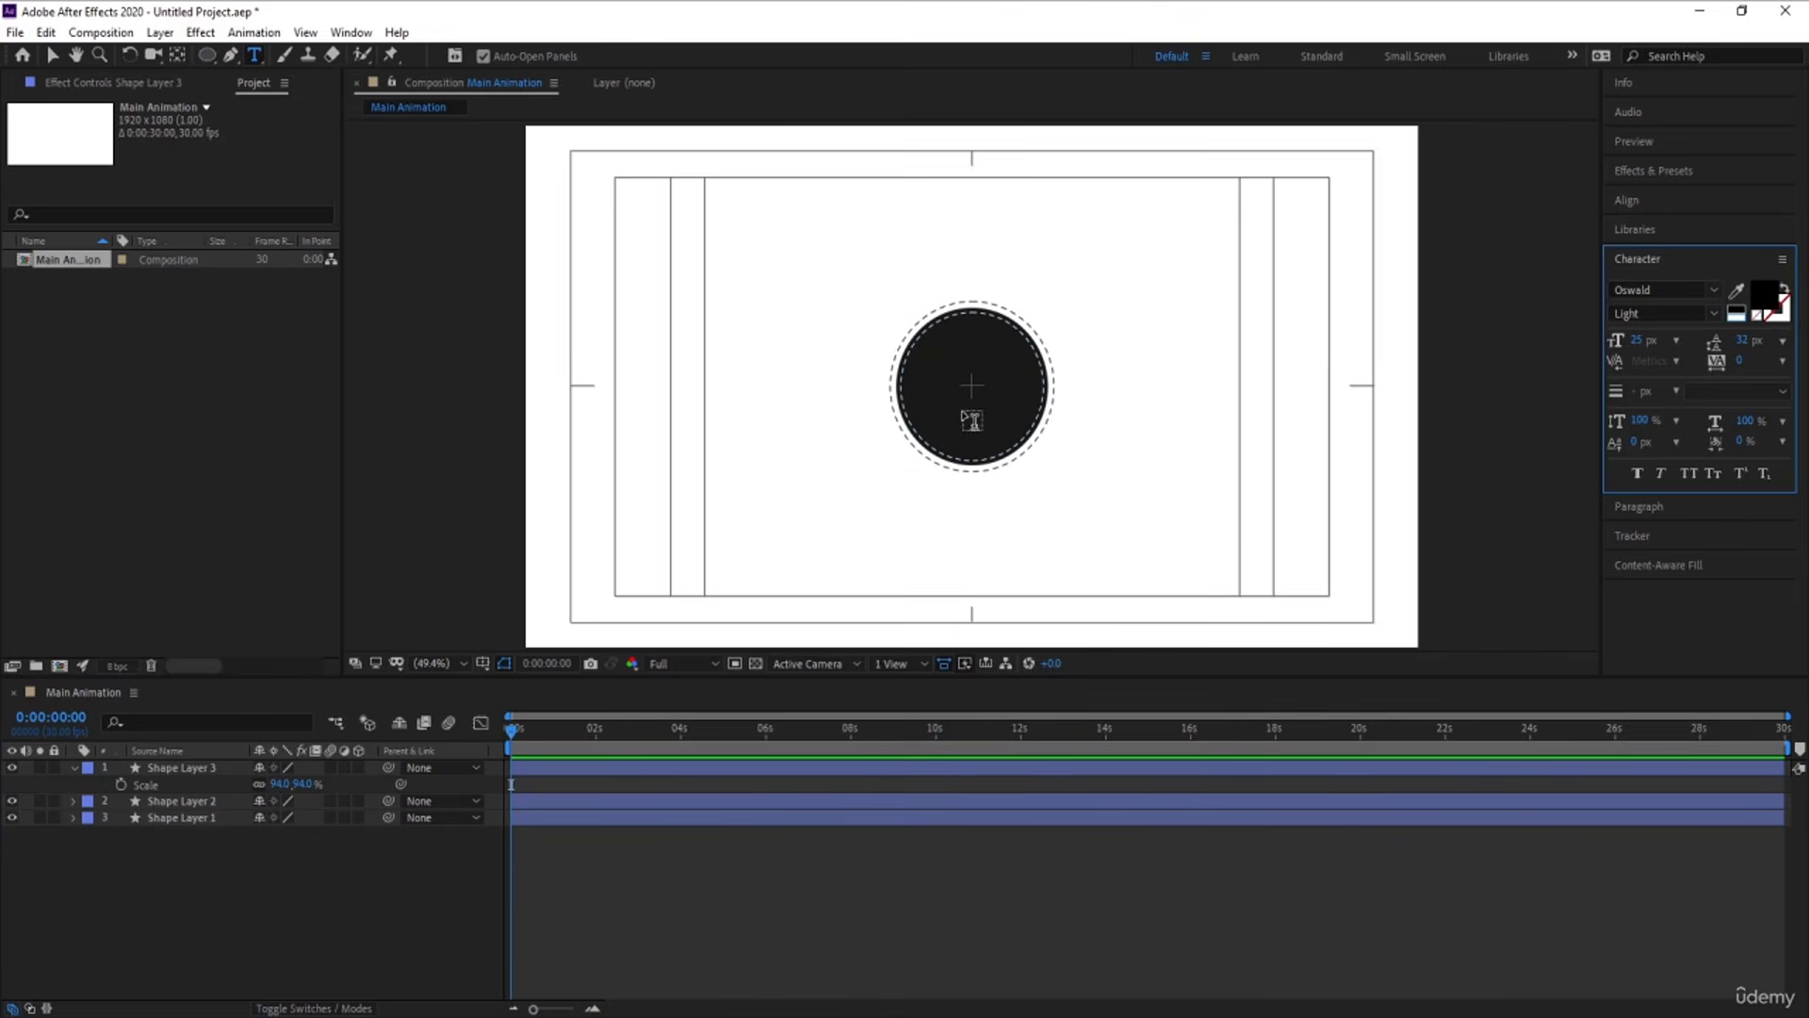
pyautogui.click(946, 402)
pyautogui.write('INFR')
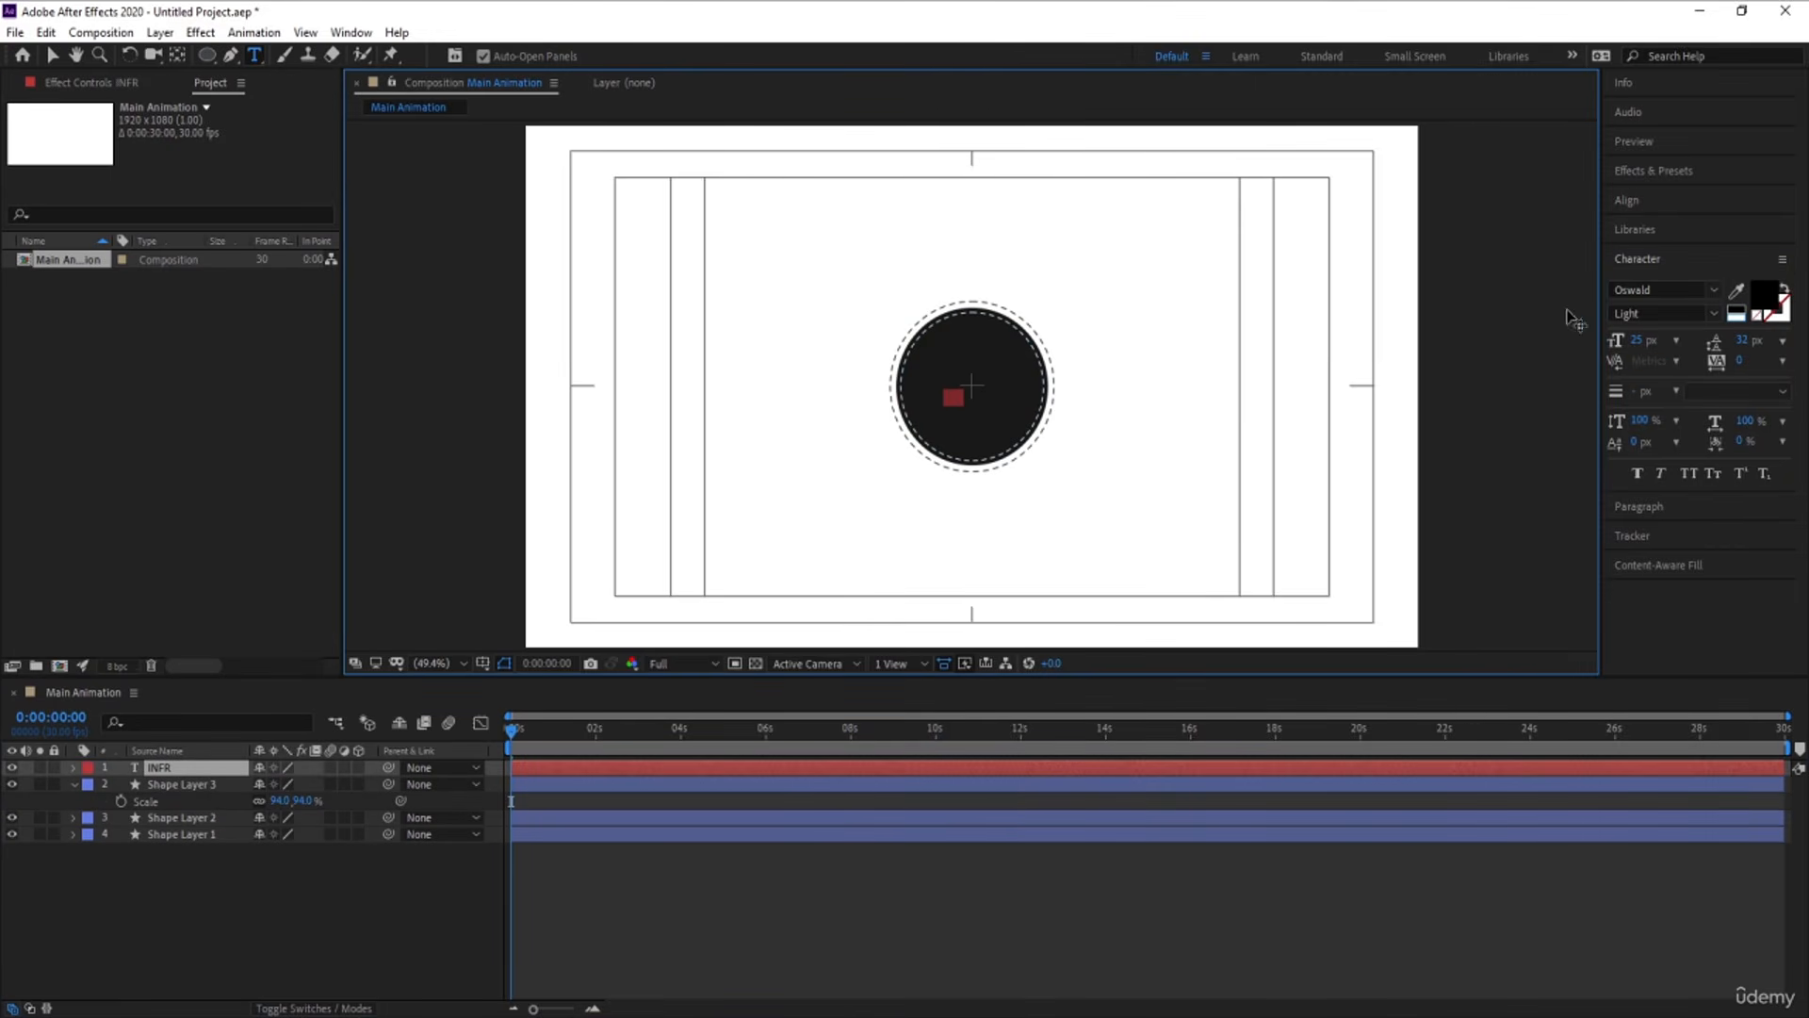
# Set the fill color of the "INFR" text to white and its font style to Medium
pyautogui.click(1737, 309)
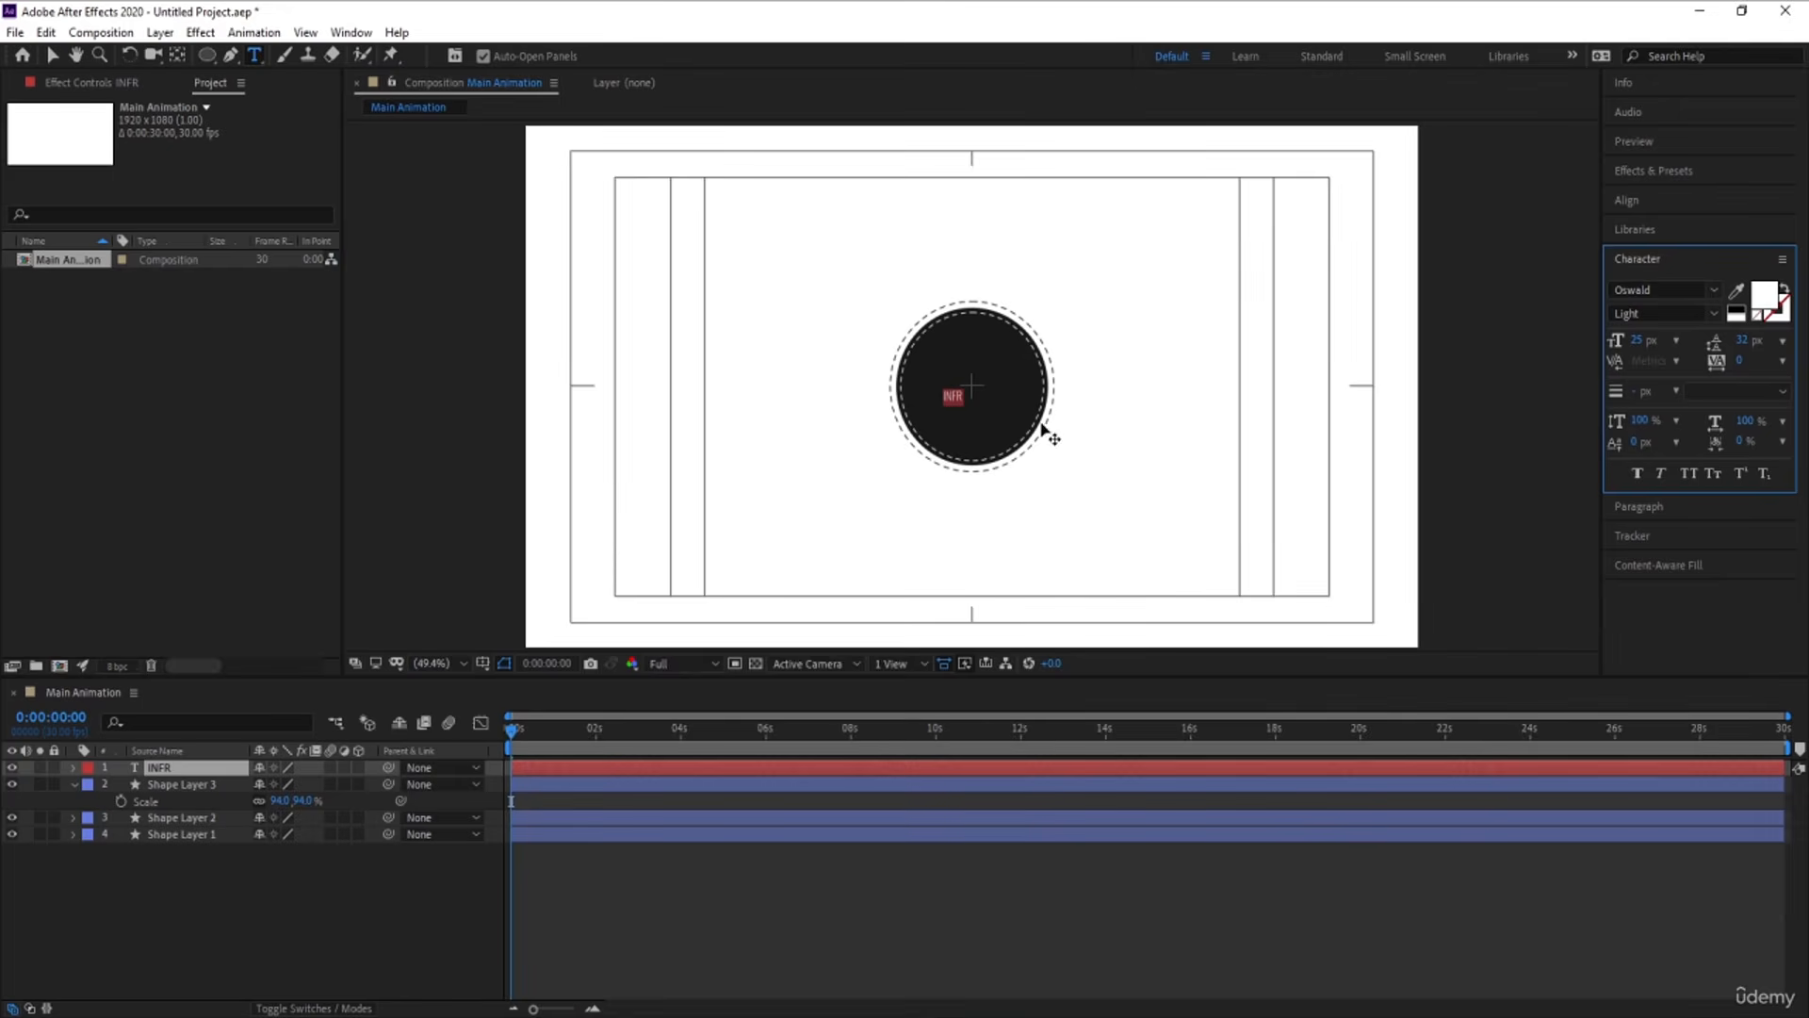
pyautogui.click(1713, 313)
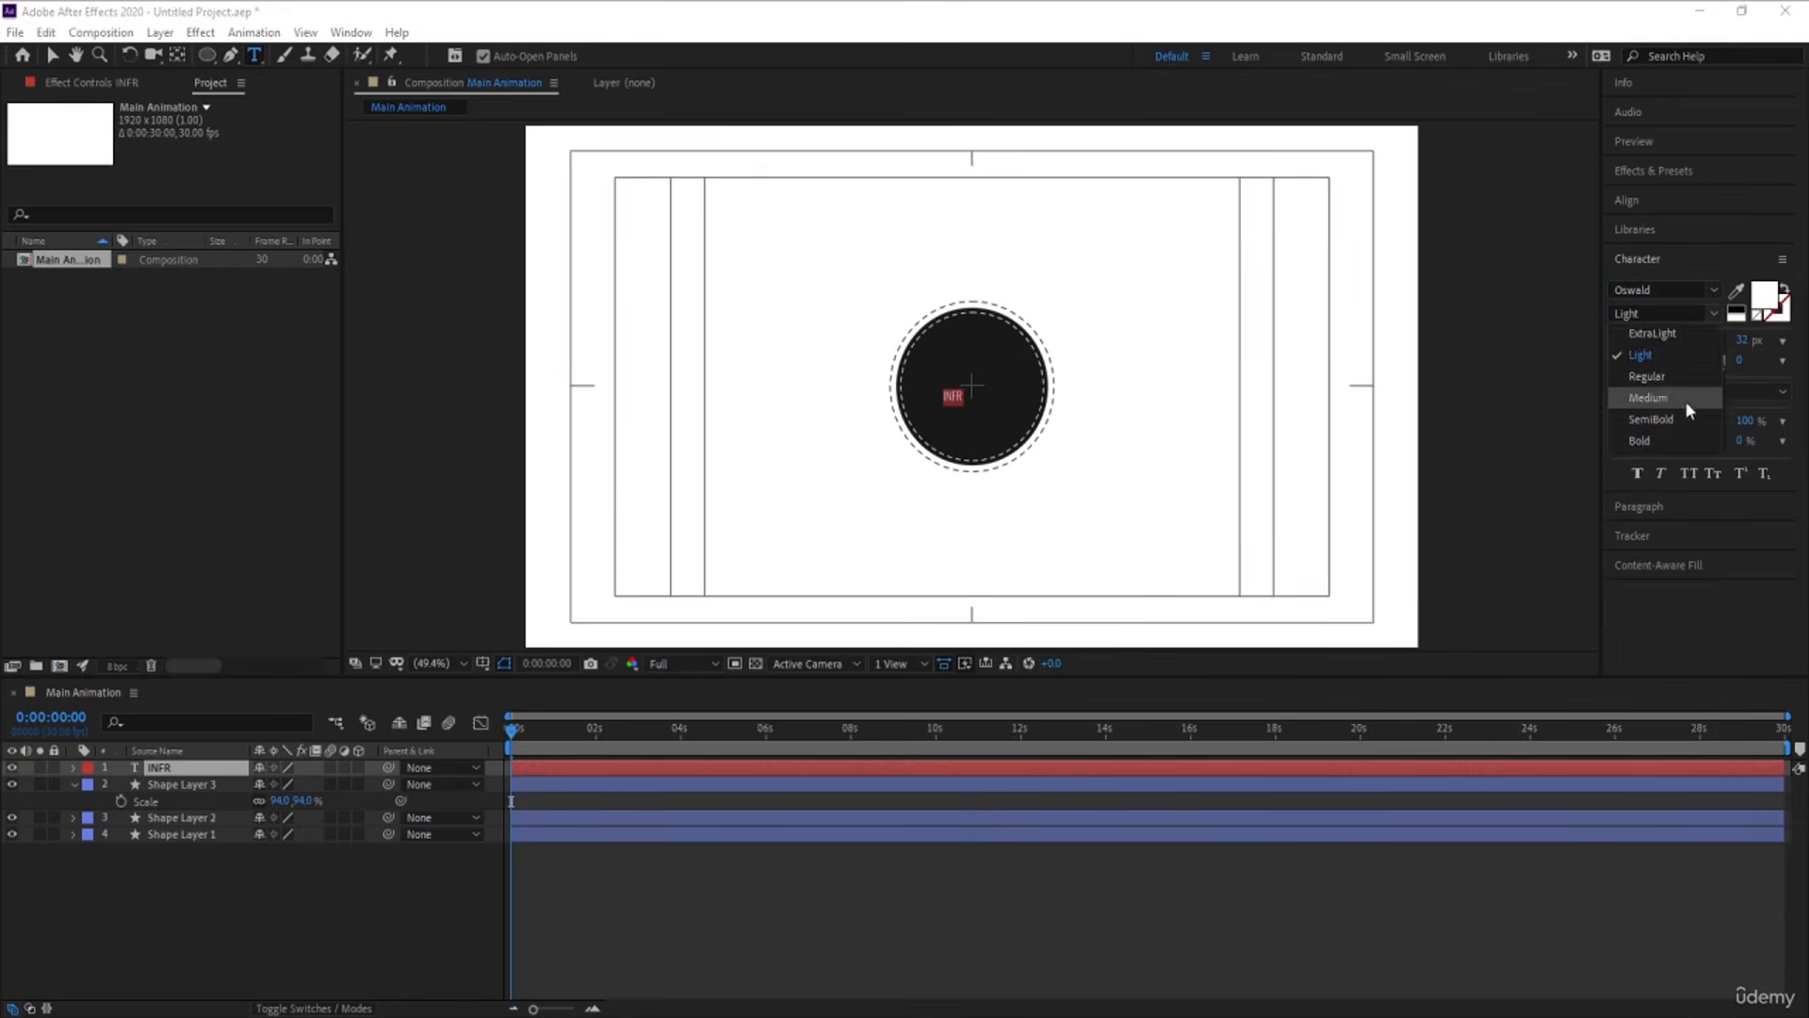
pyautogui.click(1677, 397)
# Replace the text inside the black circle with "INFOGRAPHICS"
pyautogui.click(954, 396)
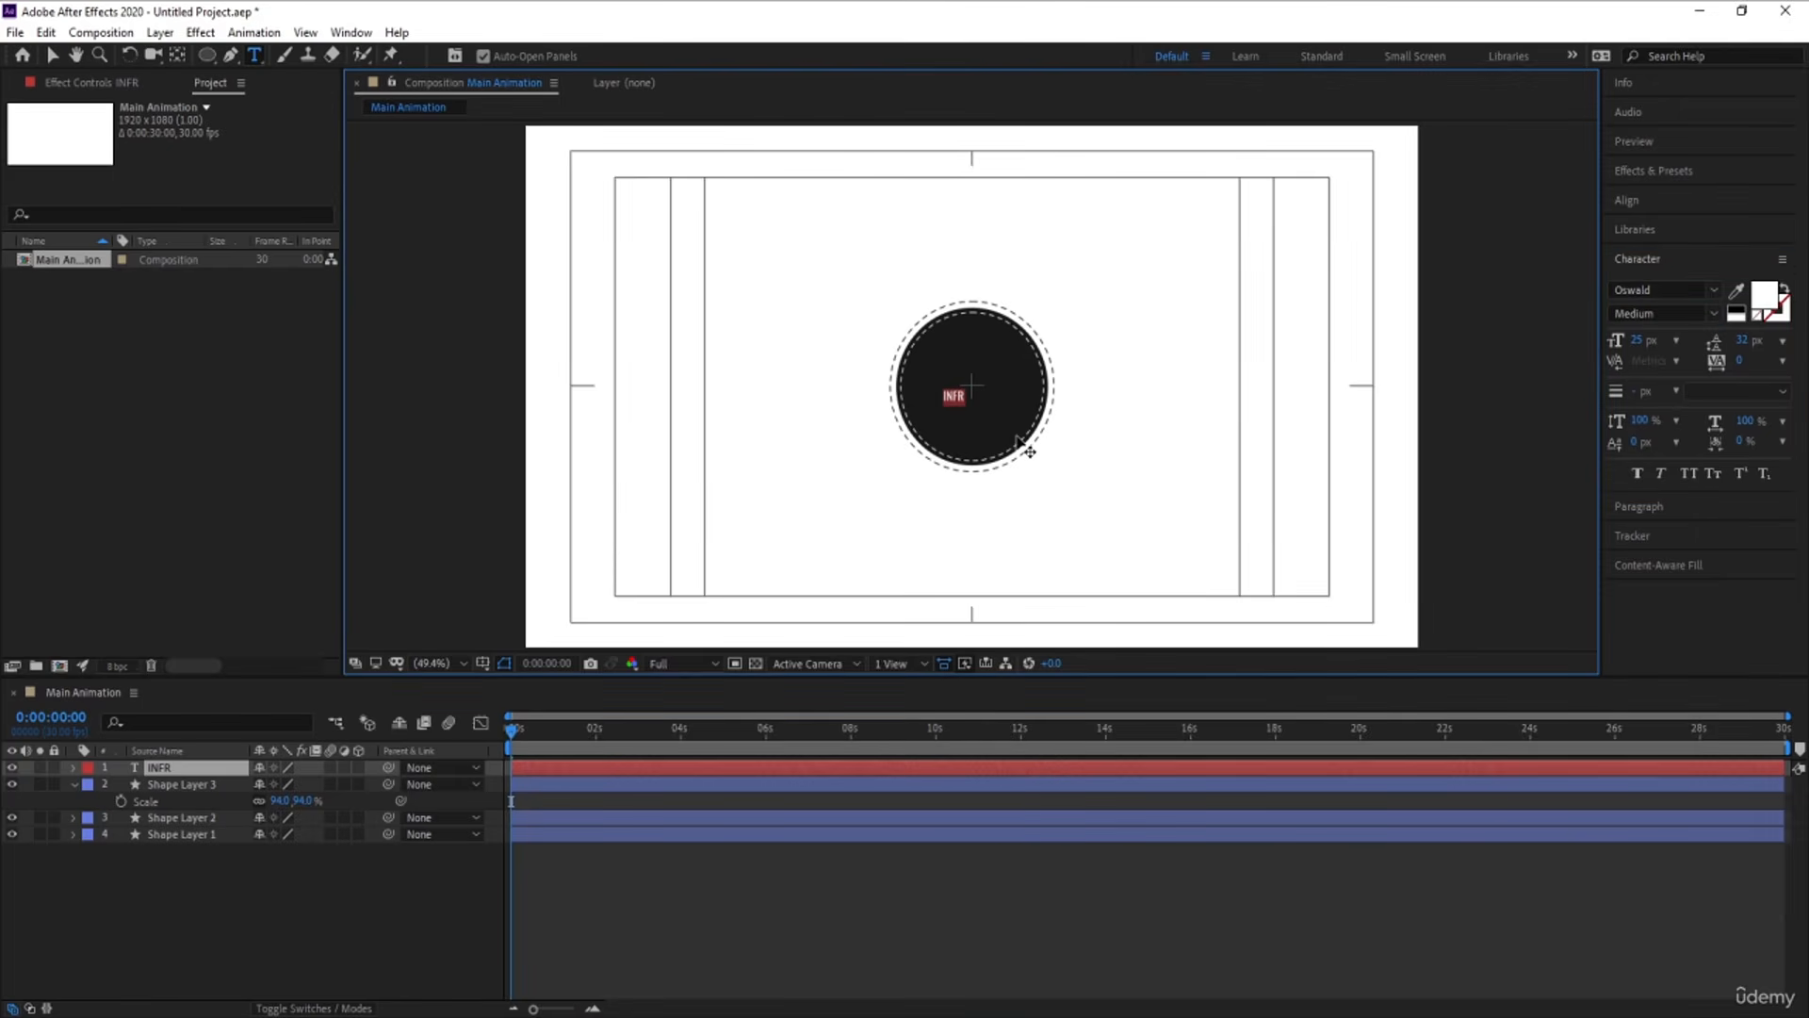
pyautogui.write('INFOGRAPHICS')
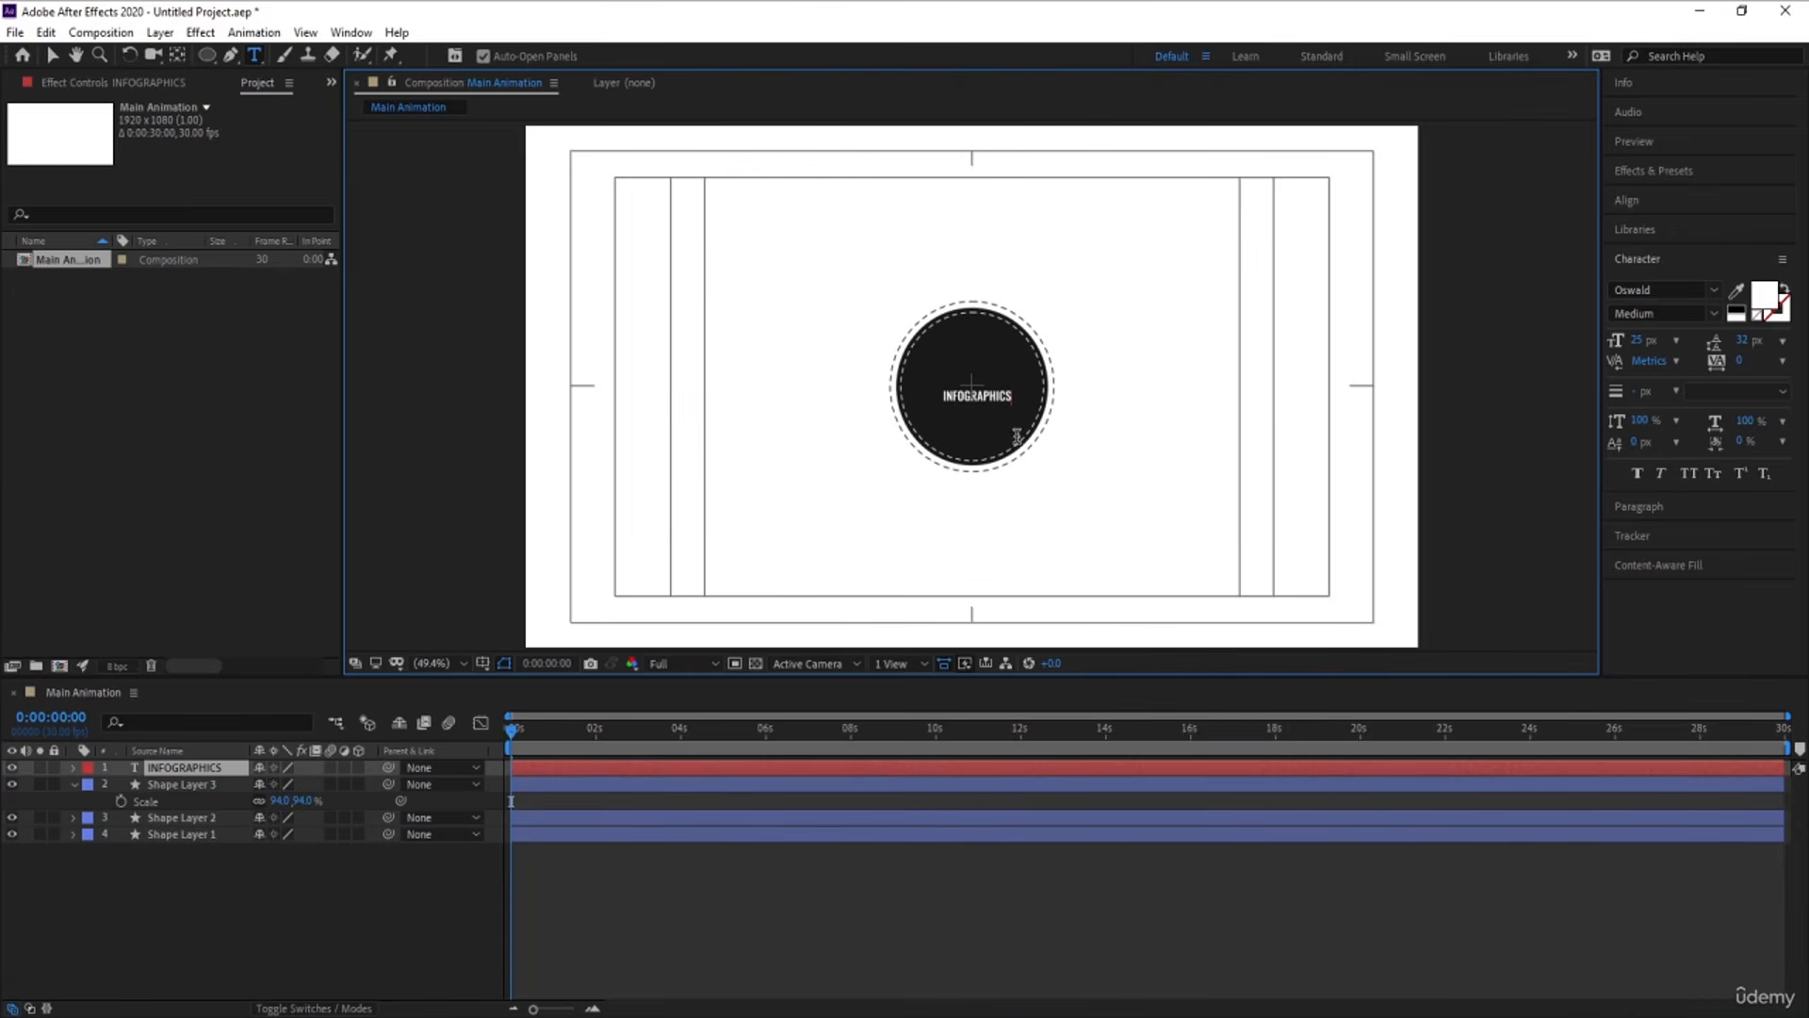
pyautogui.press('KP_Enter')
pyautogui.click(218, 852)
# Center the INFOGRAPHICS text layer horizontally and vertically in the composition
pyautogui.click(174, 768)
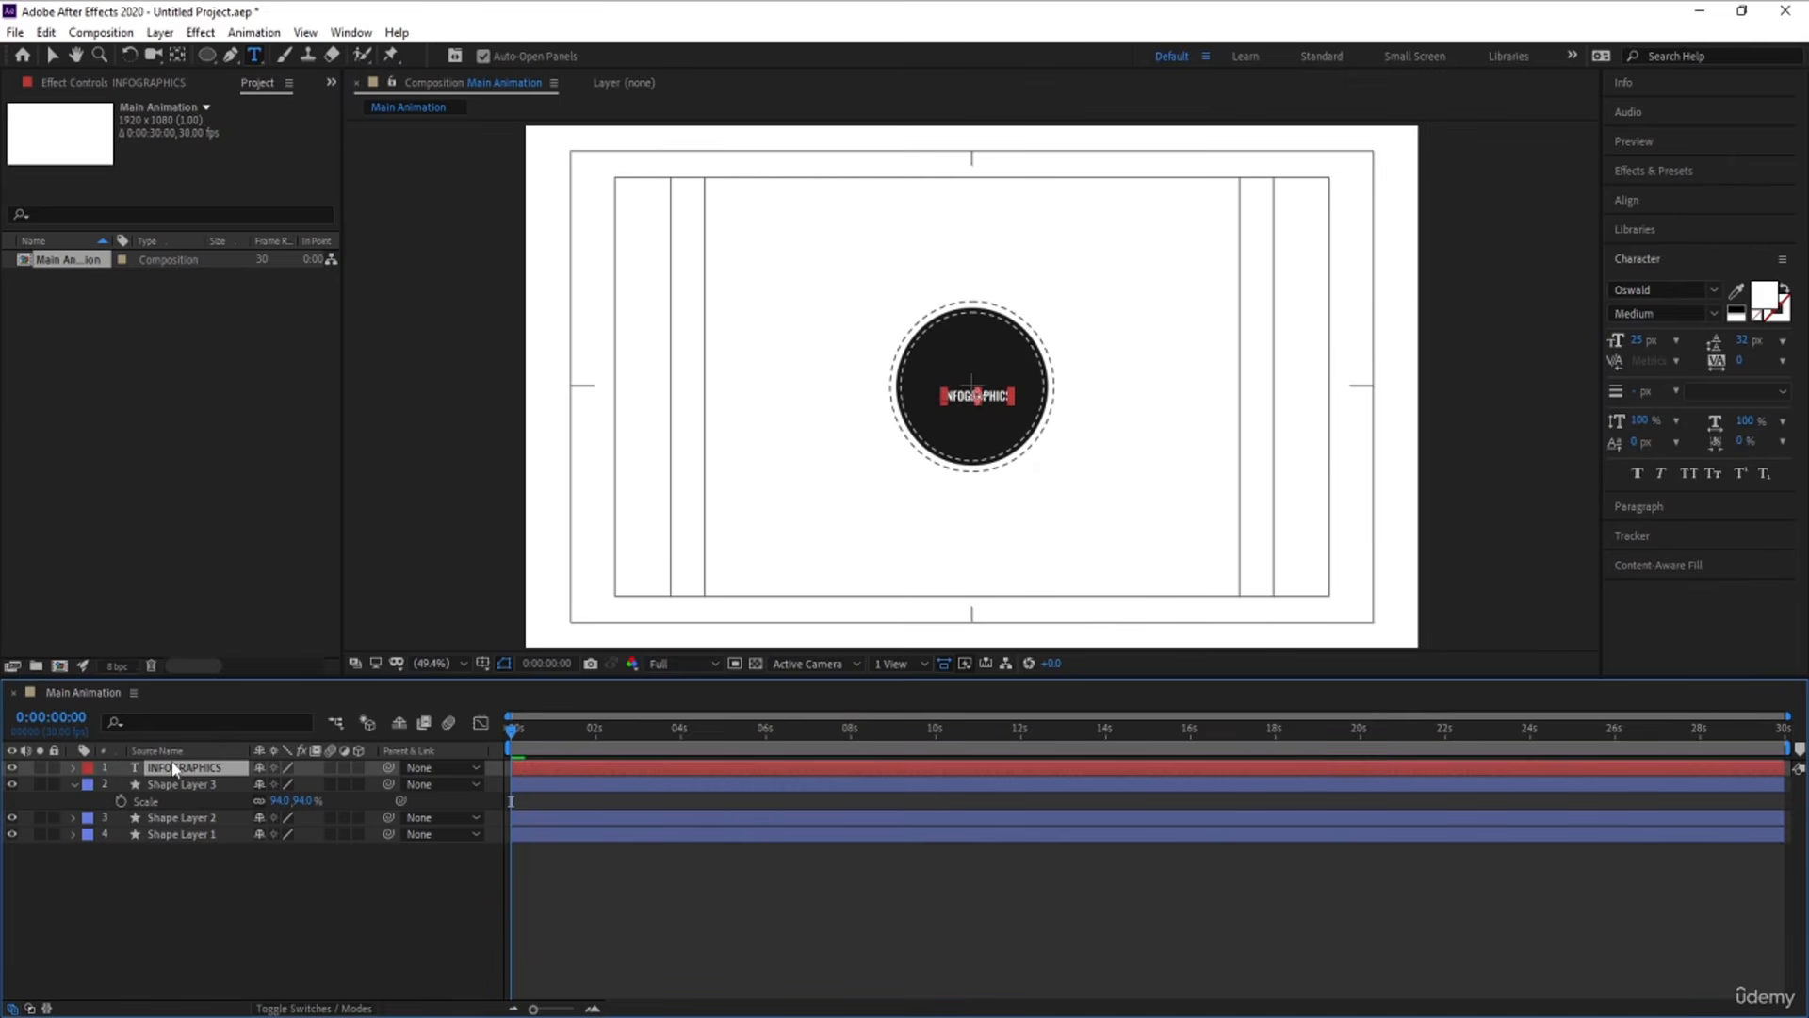
pyautogui.click(1656, 199)
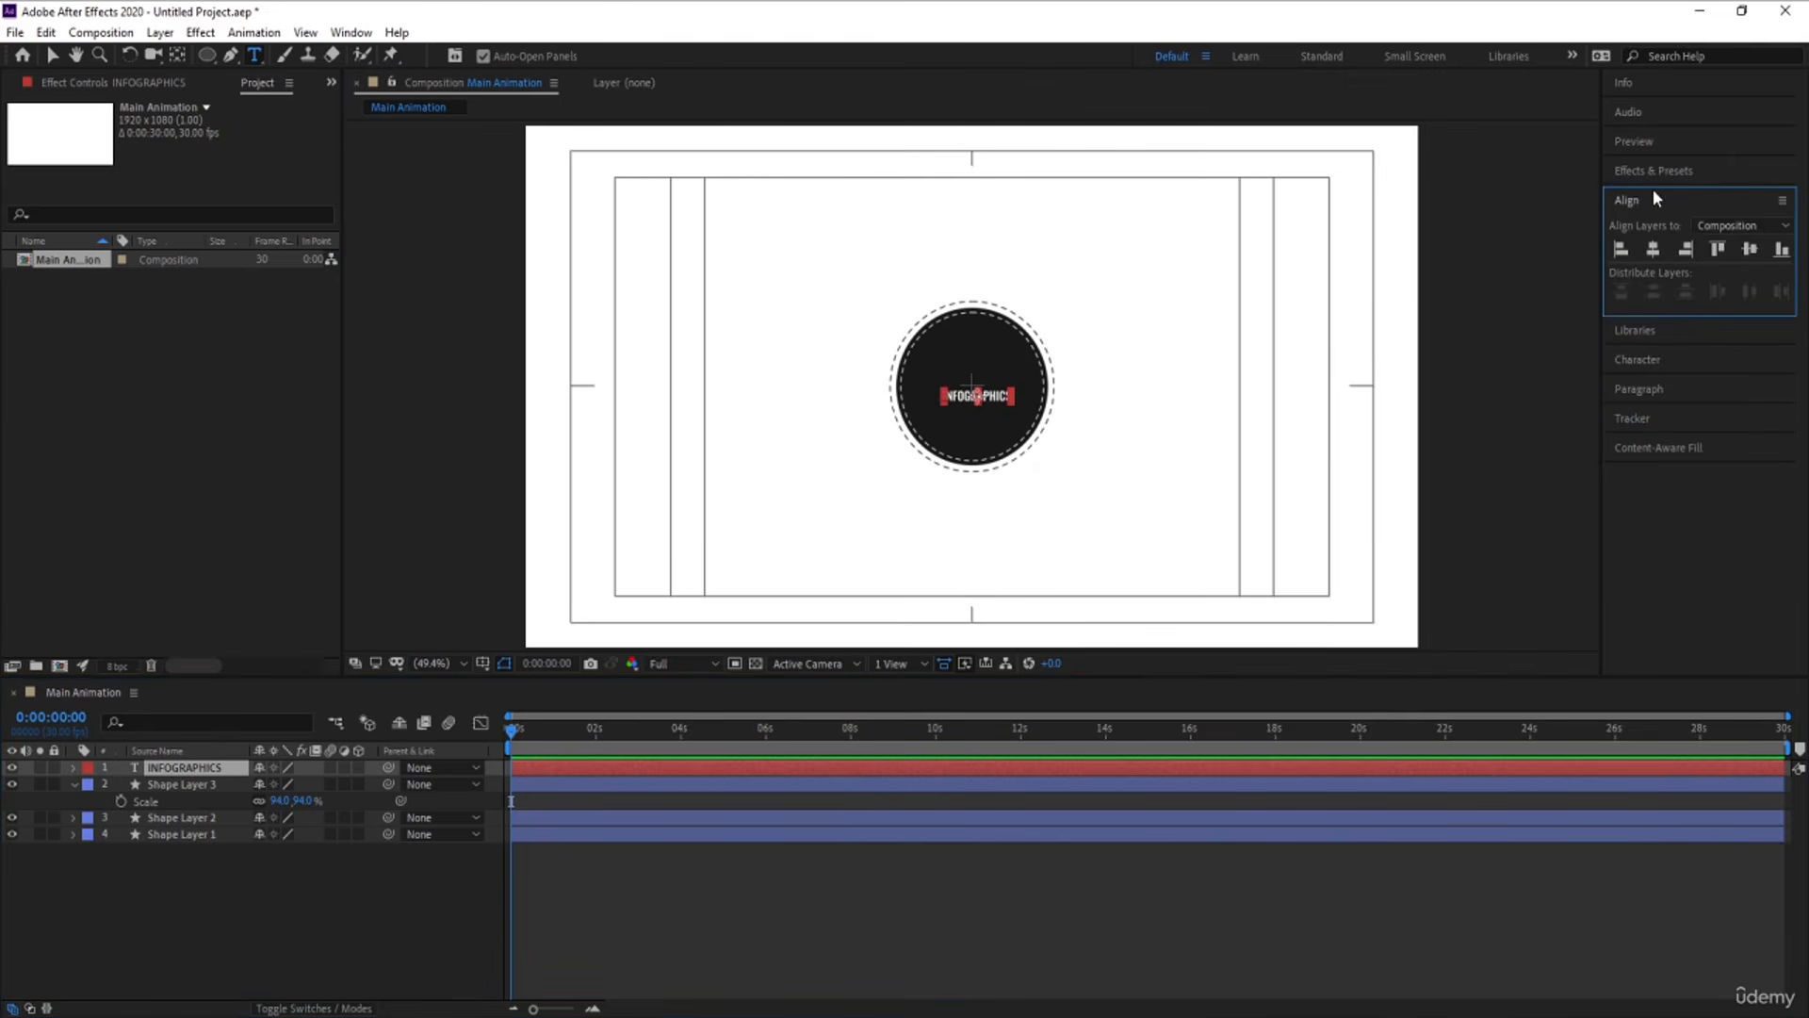
pyautogui.click(1653, 249)
pyautogui.click(1750, 249)
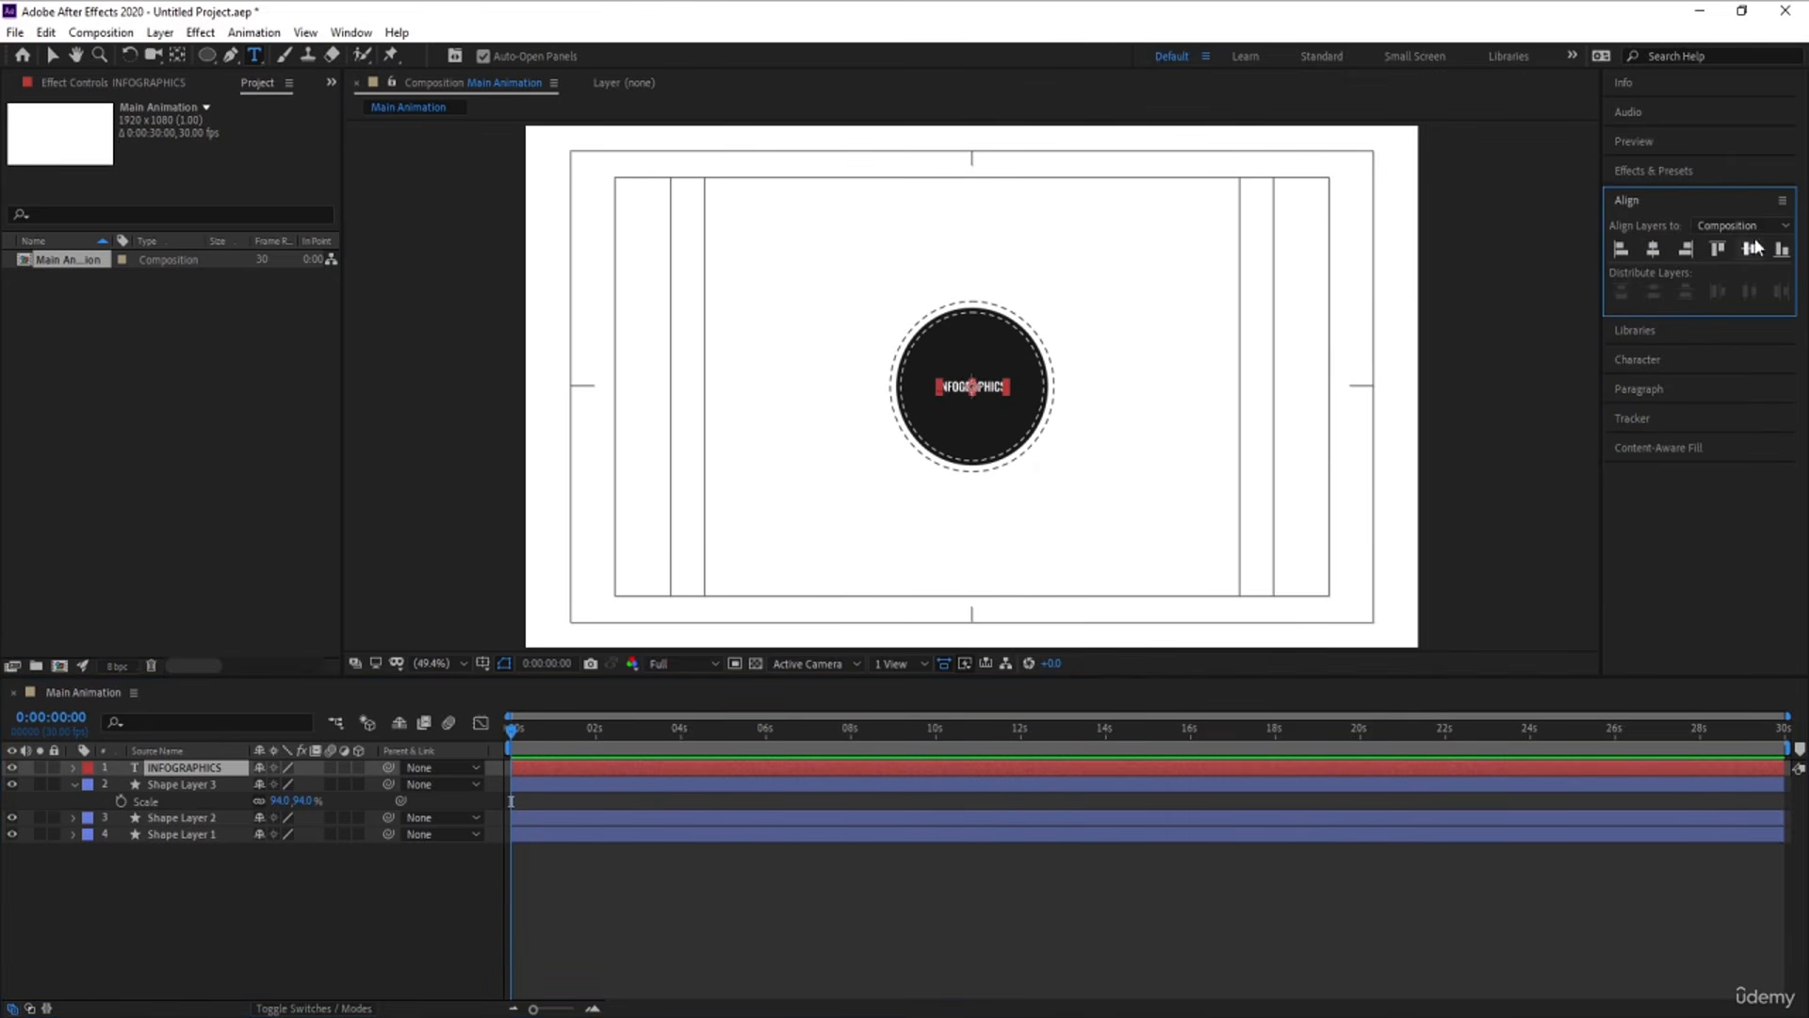
# Scale the INFOGRAPHICS text up to 158% and collapse the layer properties
pyautogui.press('s')
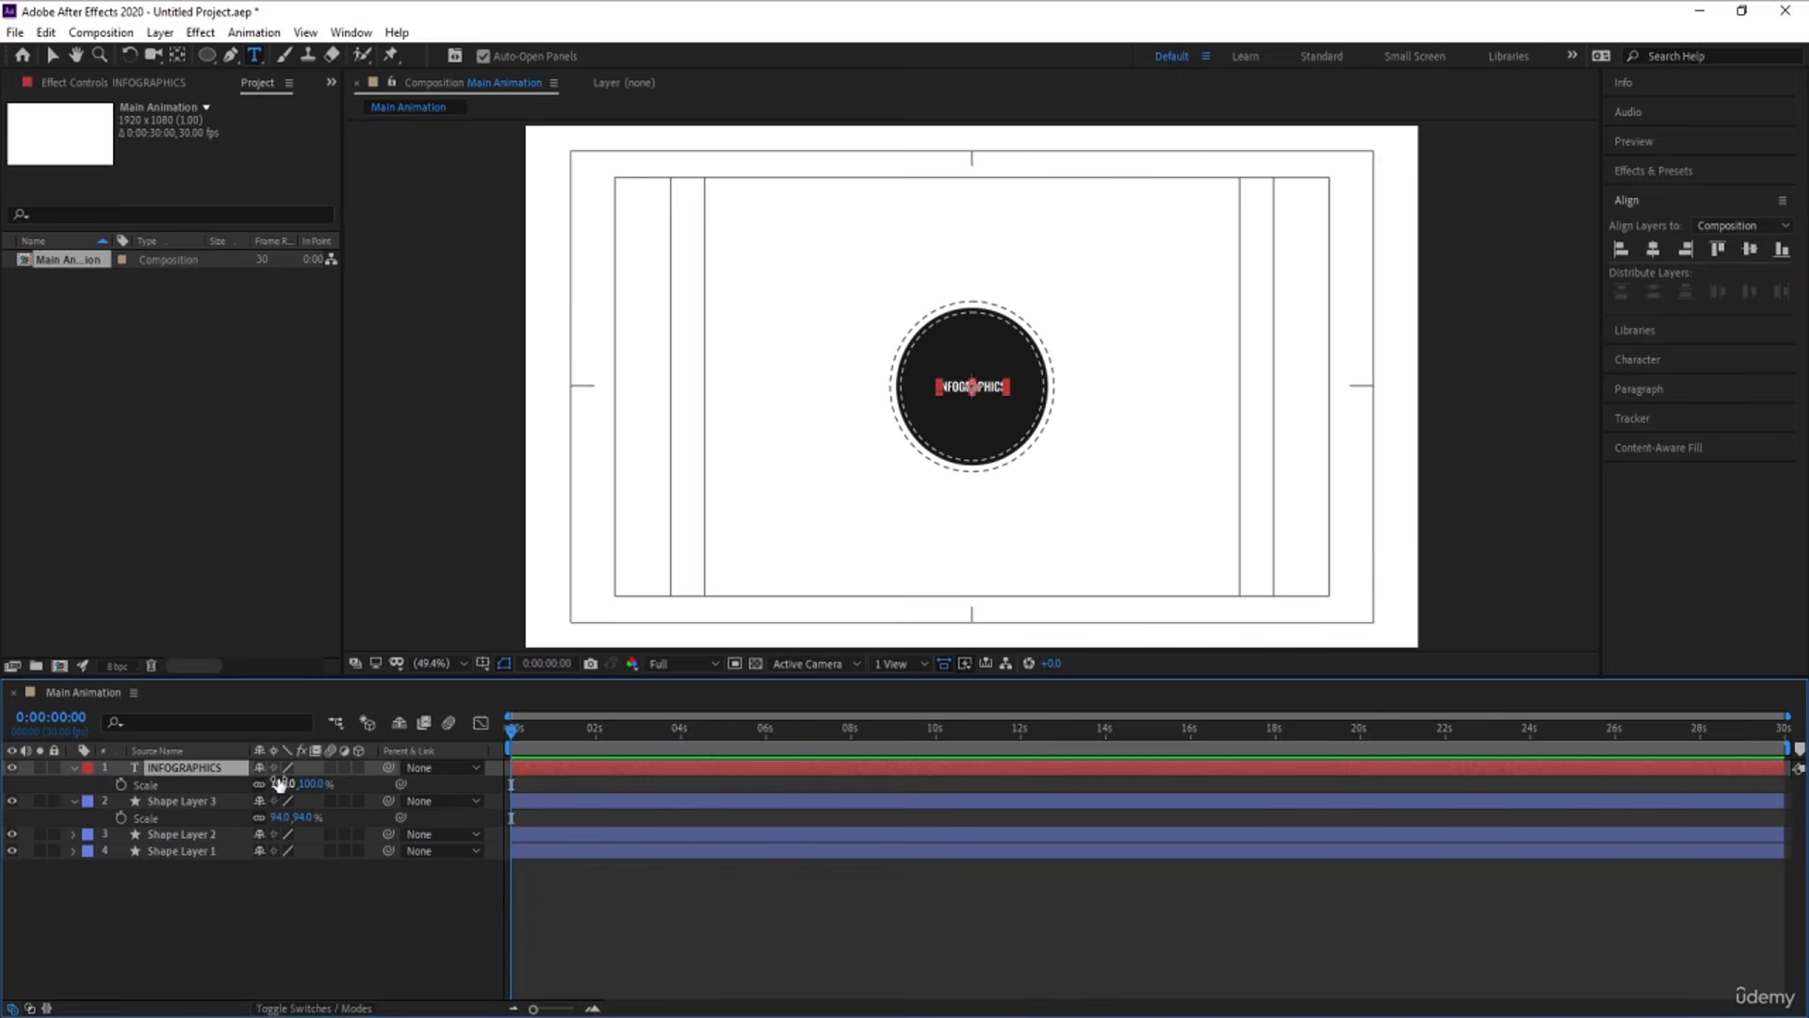
pyautogui.moveTo(288, 783); pyautogui.dragTo(330, 774)
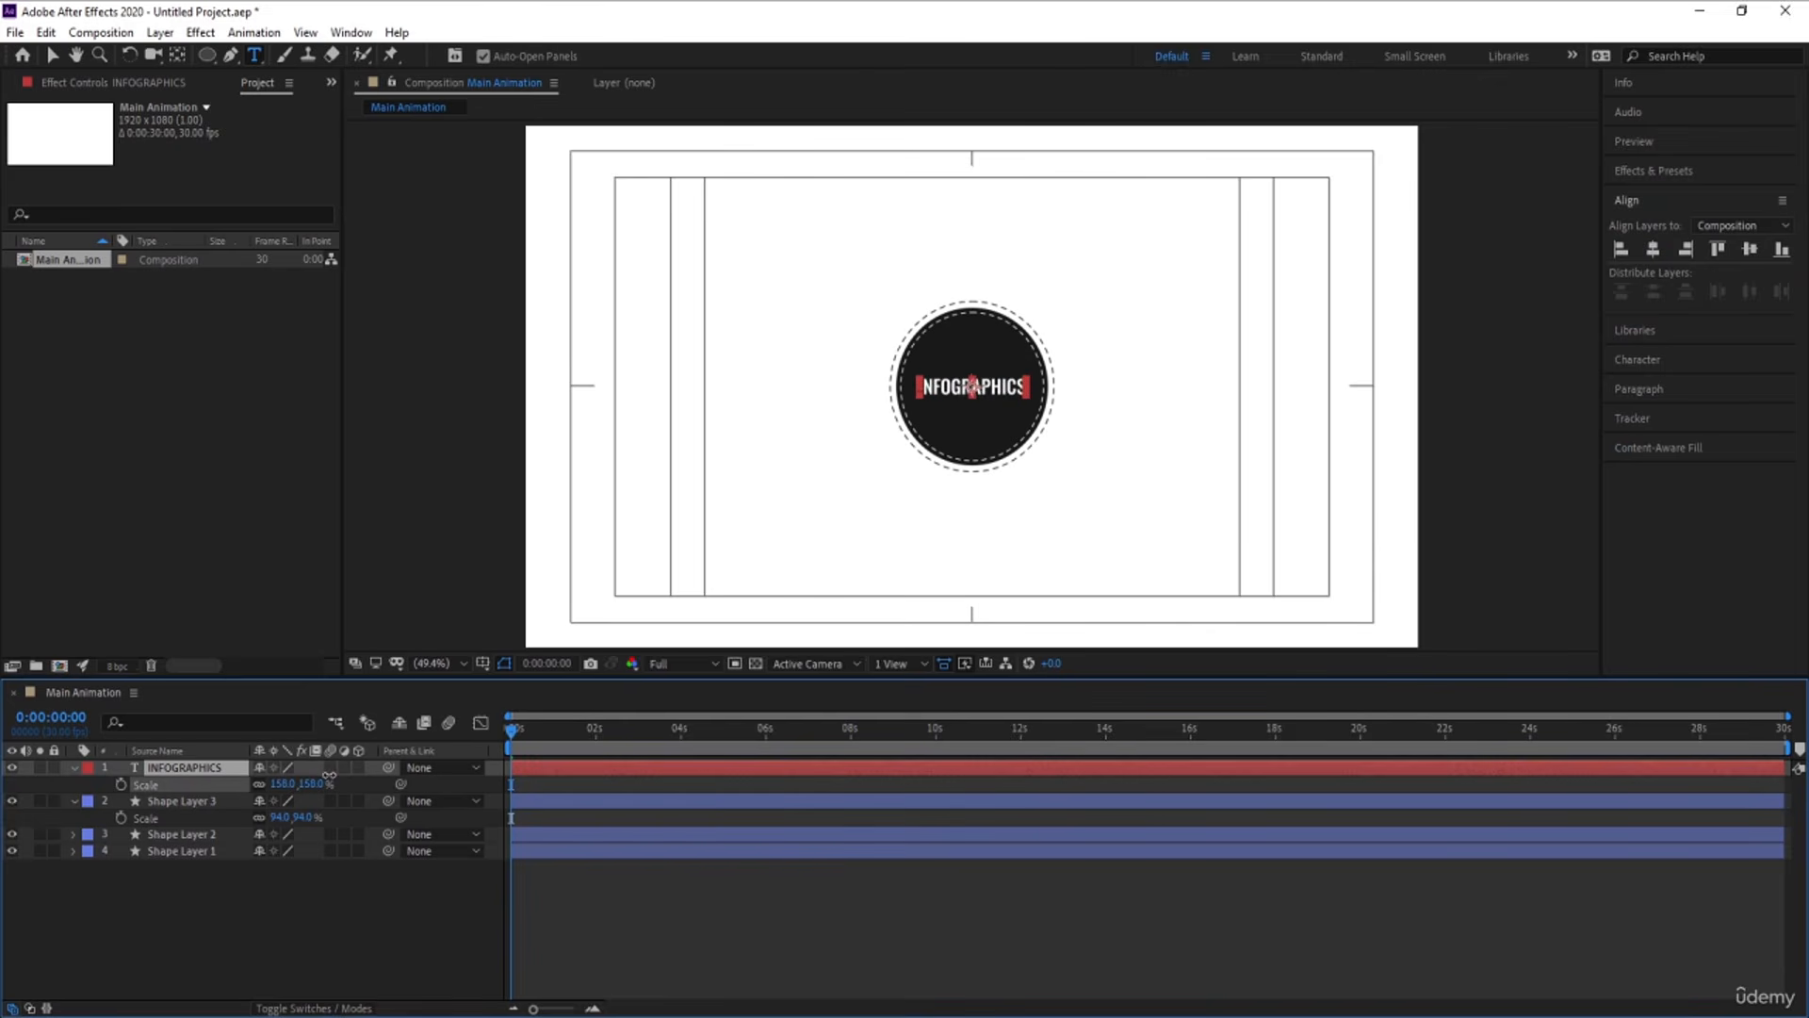
pyautogui.click(240, 908)
pyautogui.press('s')
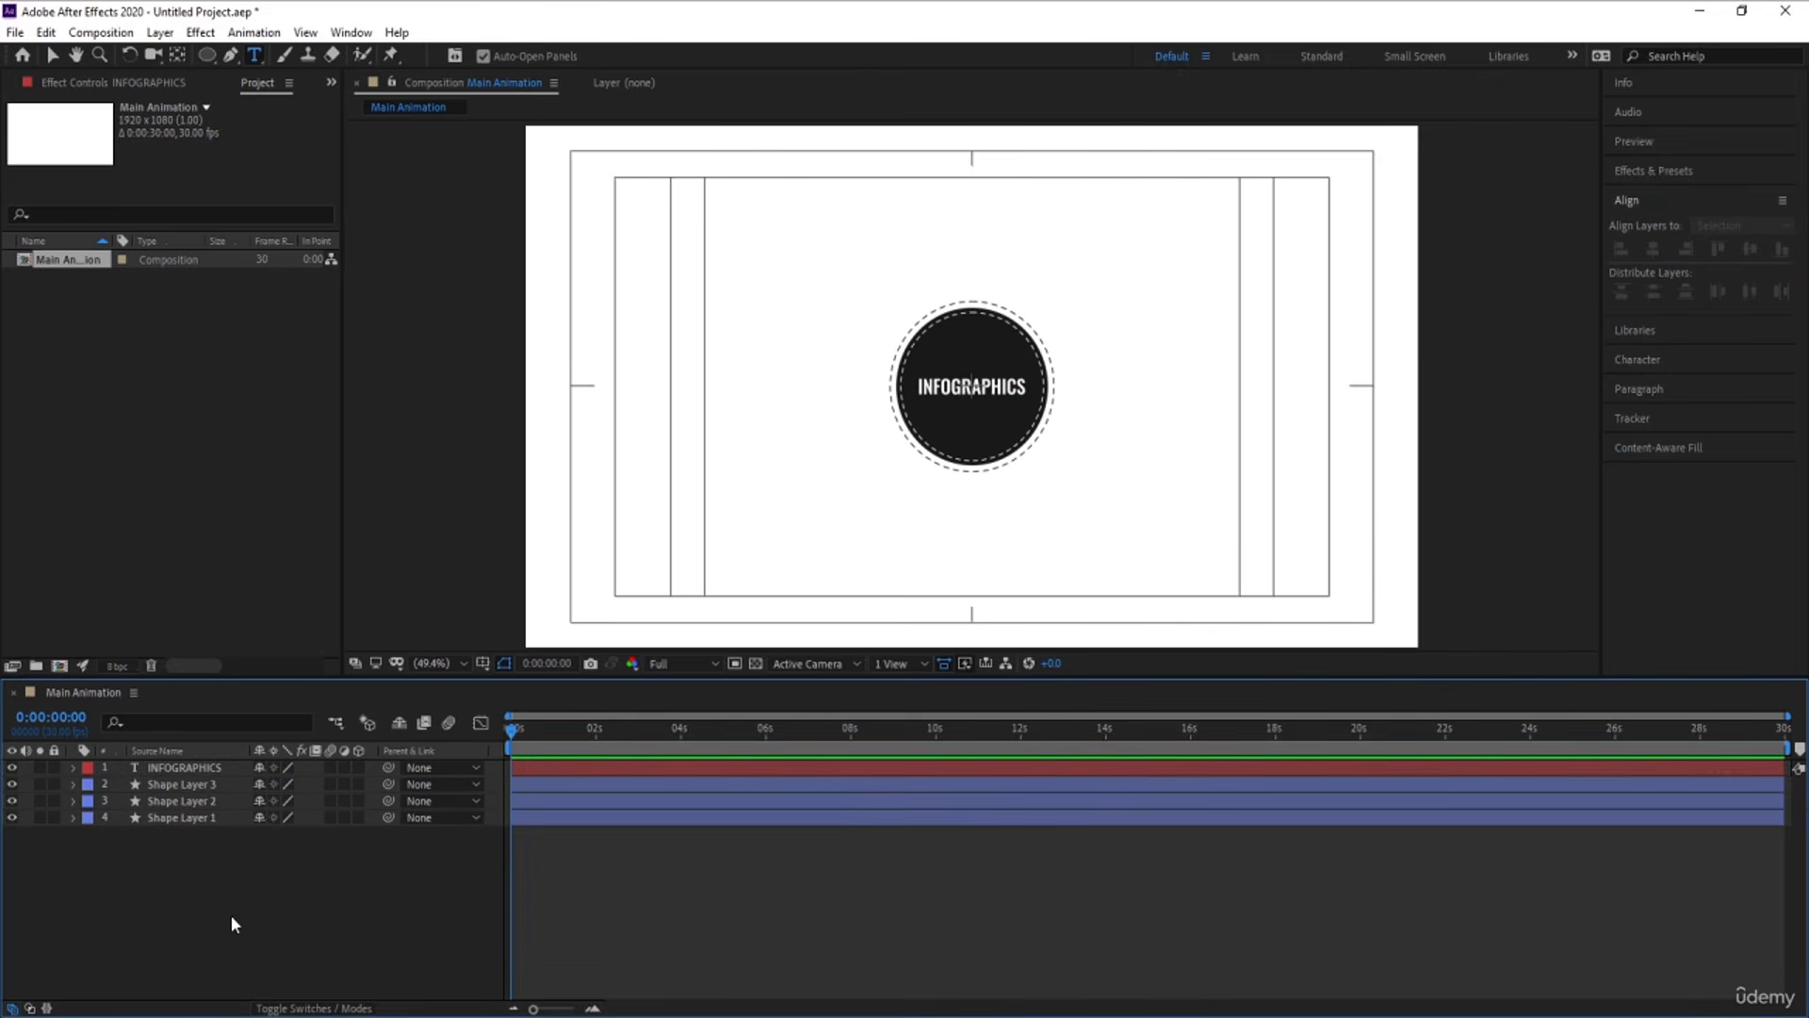
# Create a new composition named "text 1" at 1920 x 1080, 30 fps and 30 seconds long
pyautogui.hotkey('ctrl', 'k')
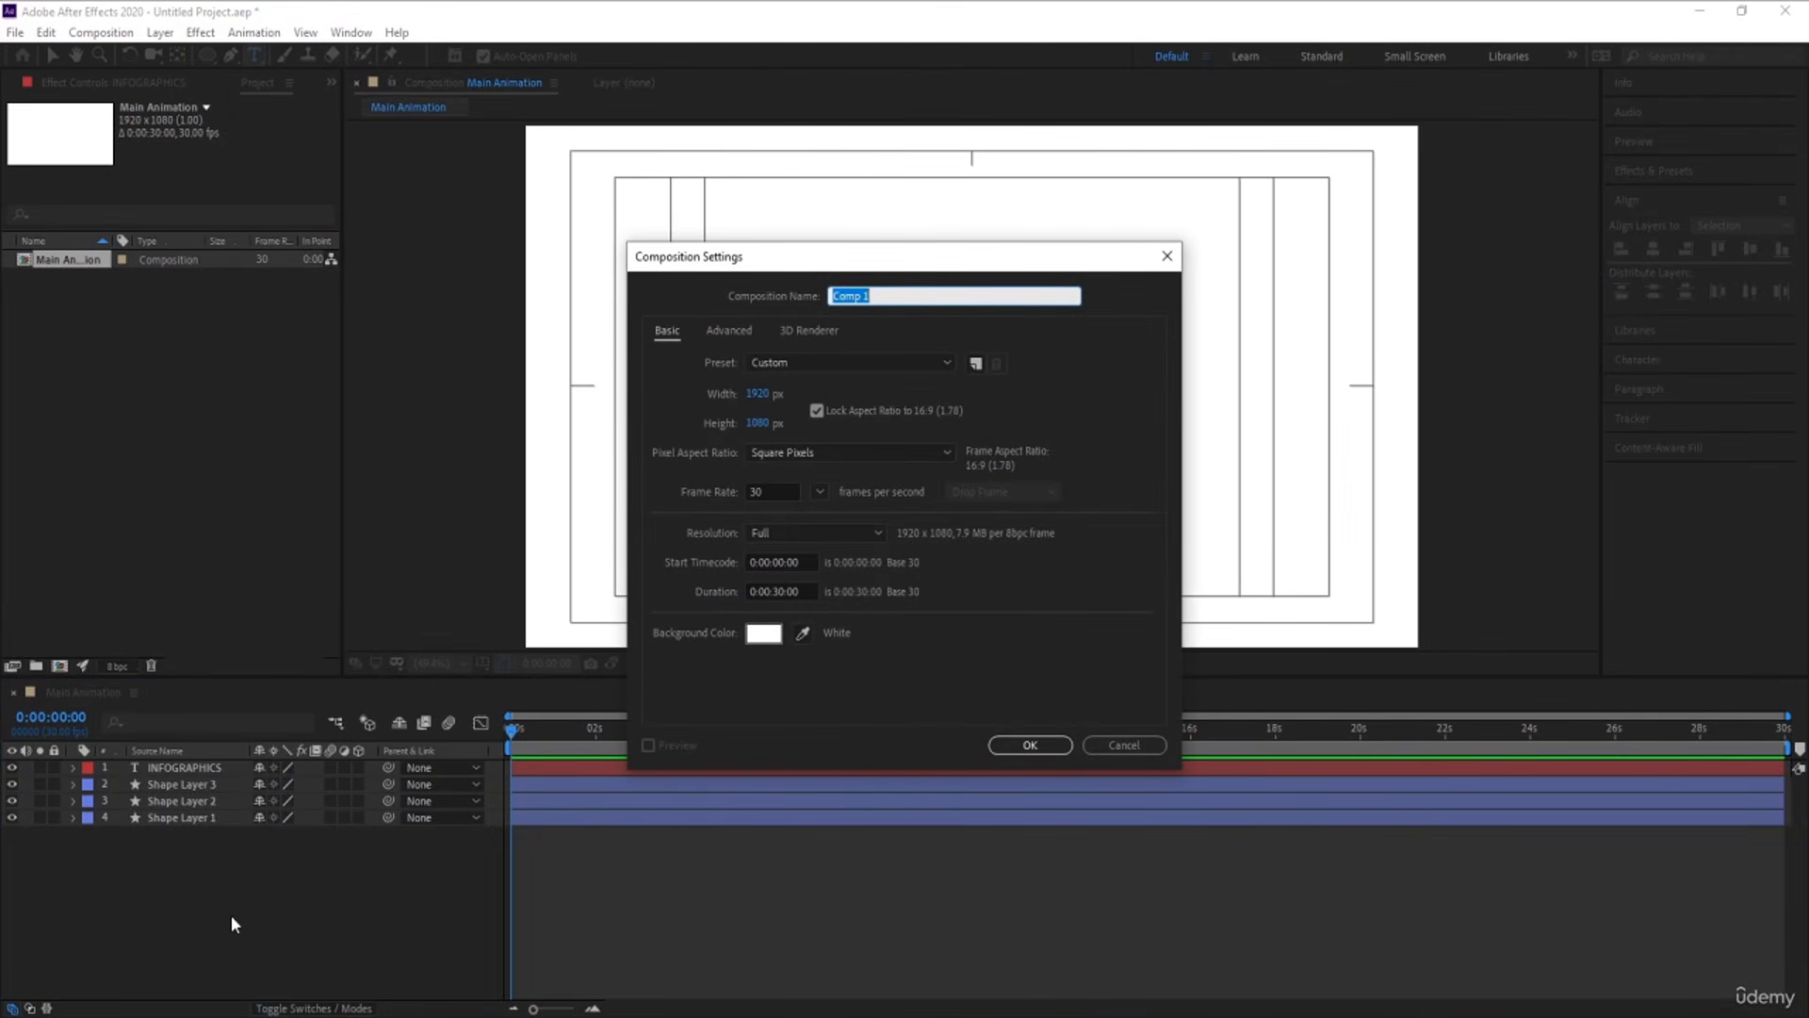
pyautogui.write('text')
pyautogui.press('Return')
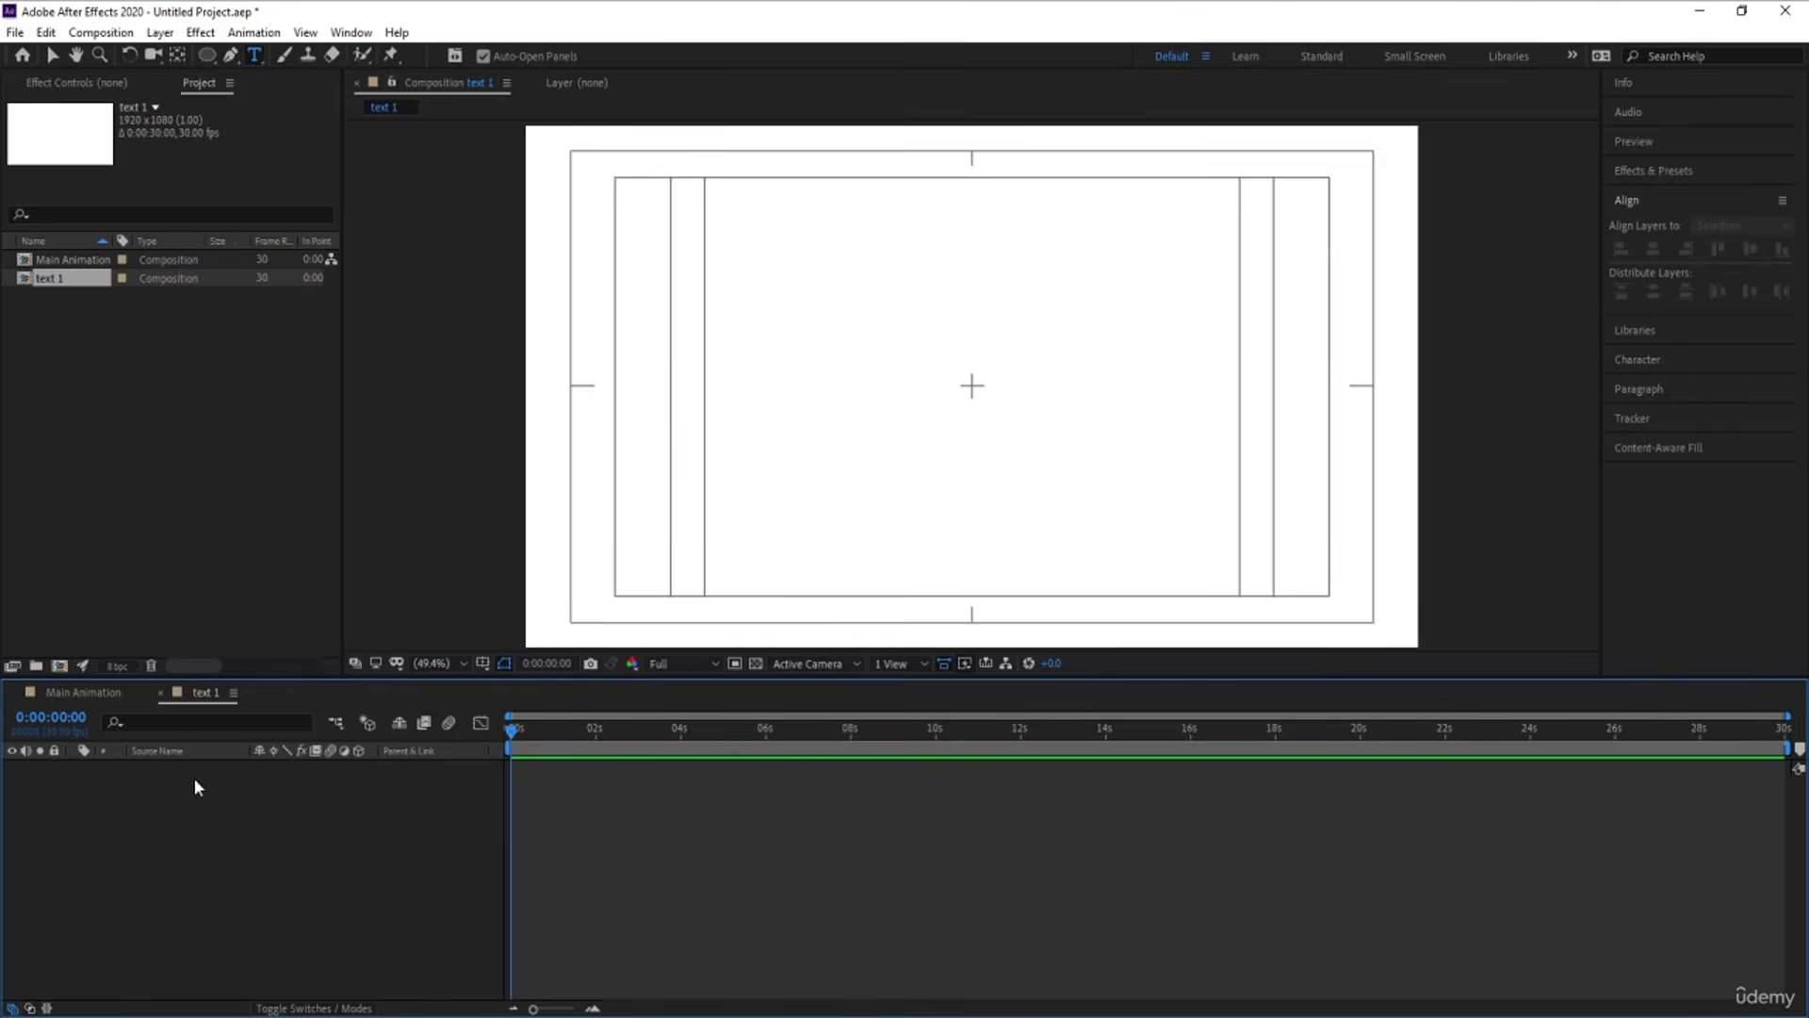
# Draw a large, nearly round ellipse around the middle of the text 1 composition
pyautogui.click(207, 55)
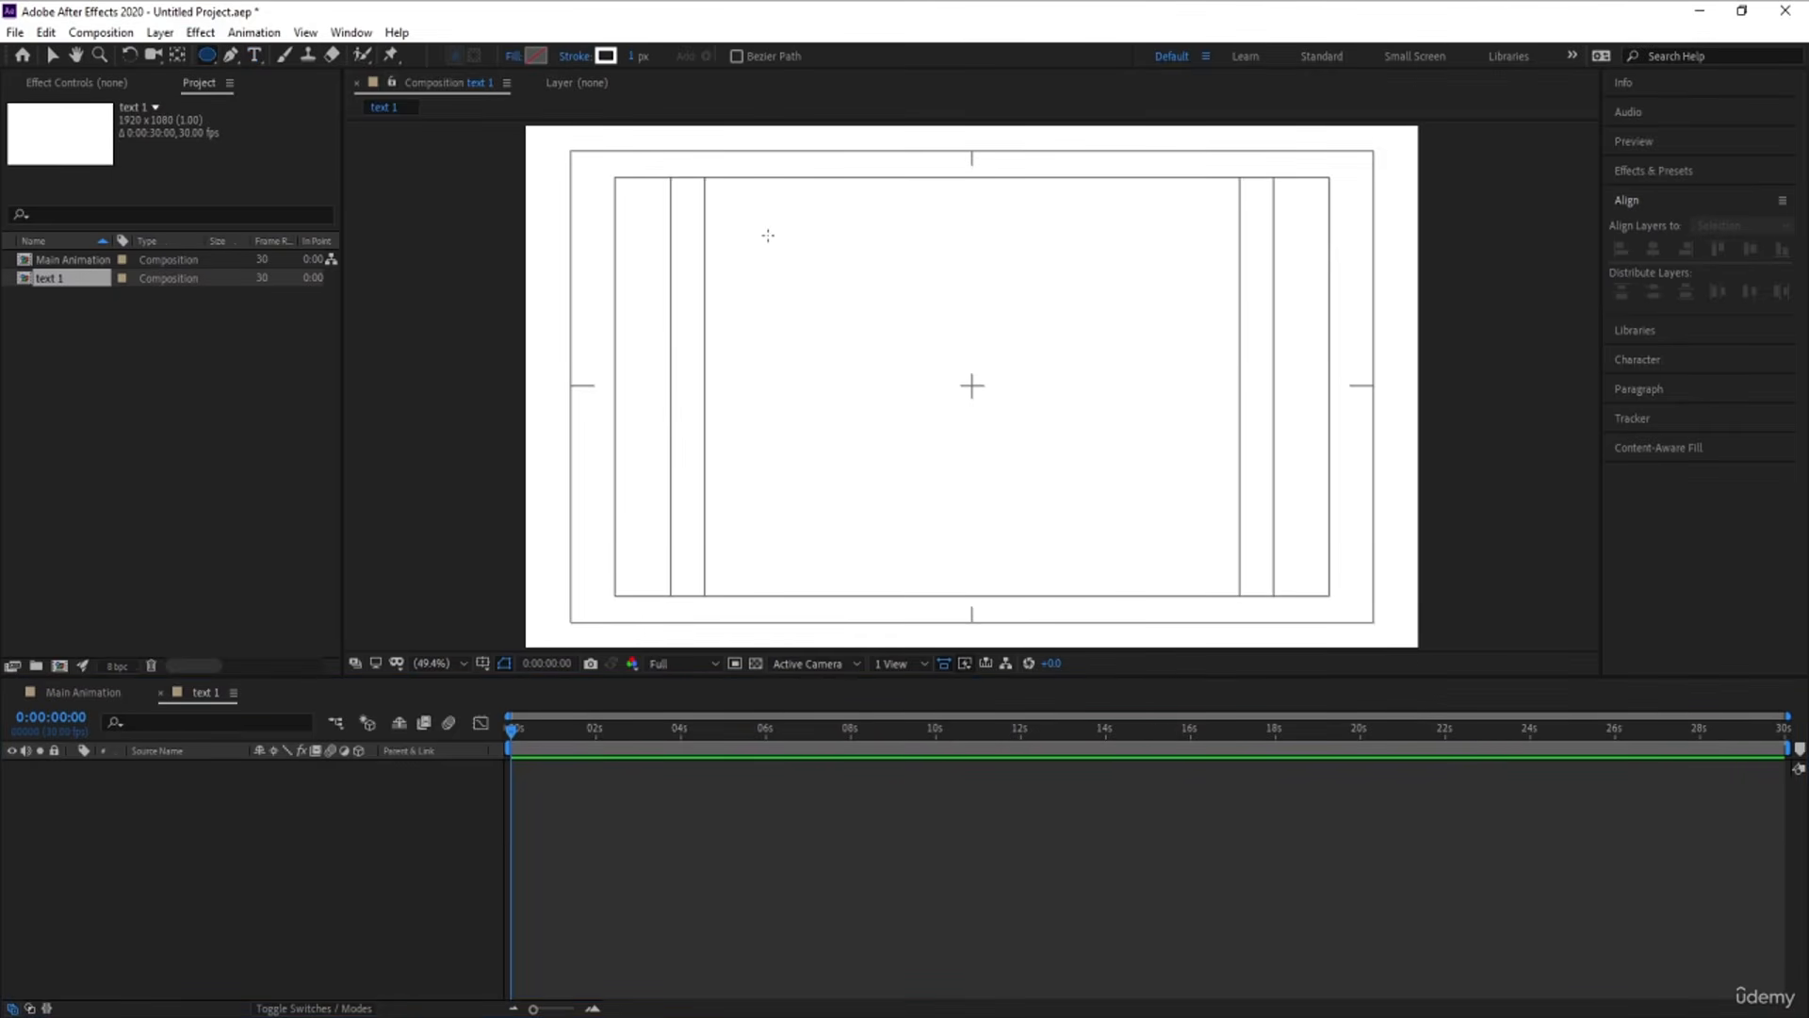
pyautogui.moveTo(833, 225); pyautogui.dragTo(1167, 575)
pyautogui.click(156, 914)
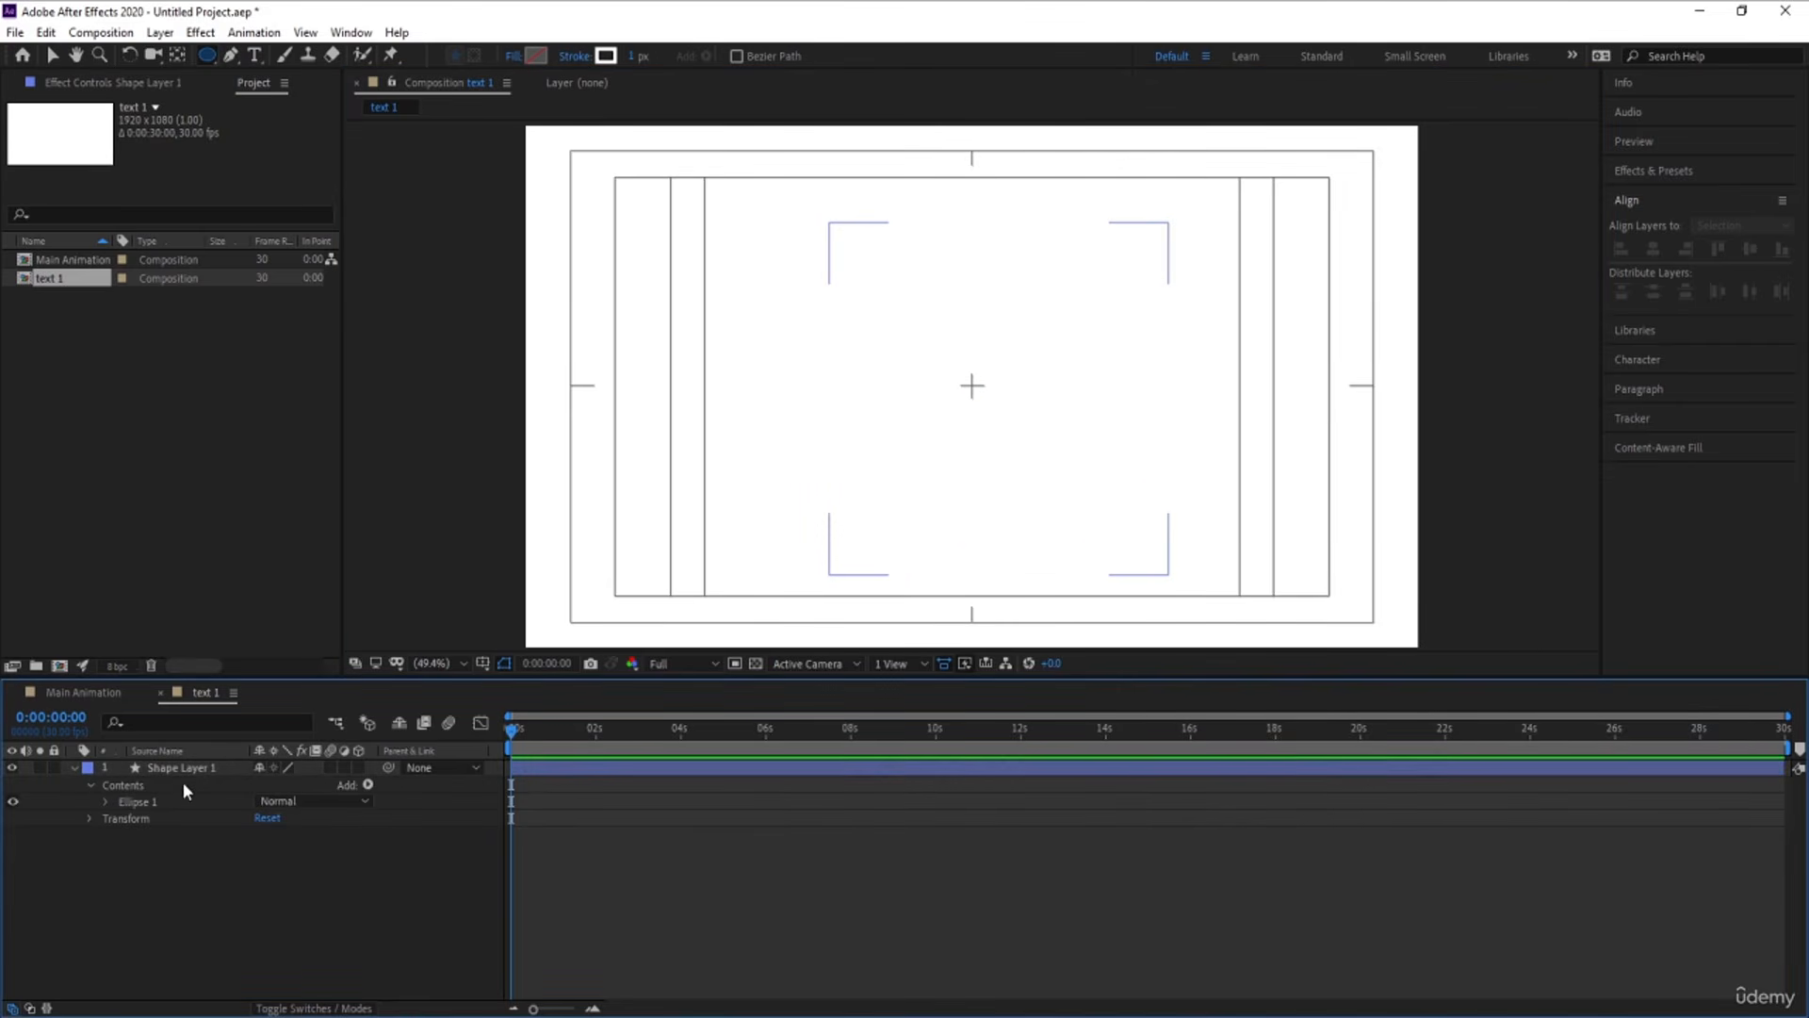
# Center the ellipse layer's anchor point in the shape and align the layer horizontally and vertically to the composition
pyautogui.click(176, 769)
pyautogui.hotkey('ctrl', 'alt', 'Home')
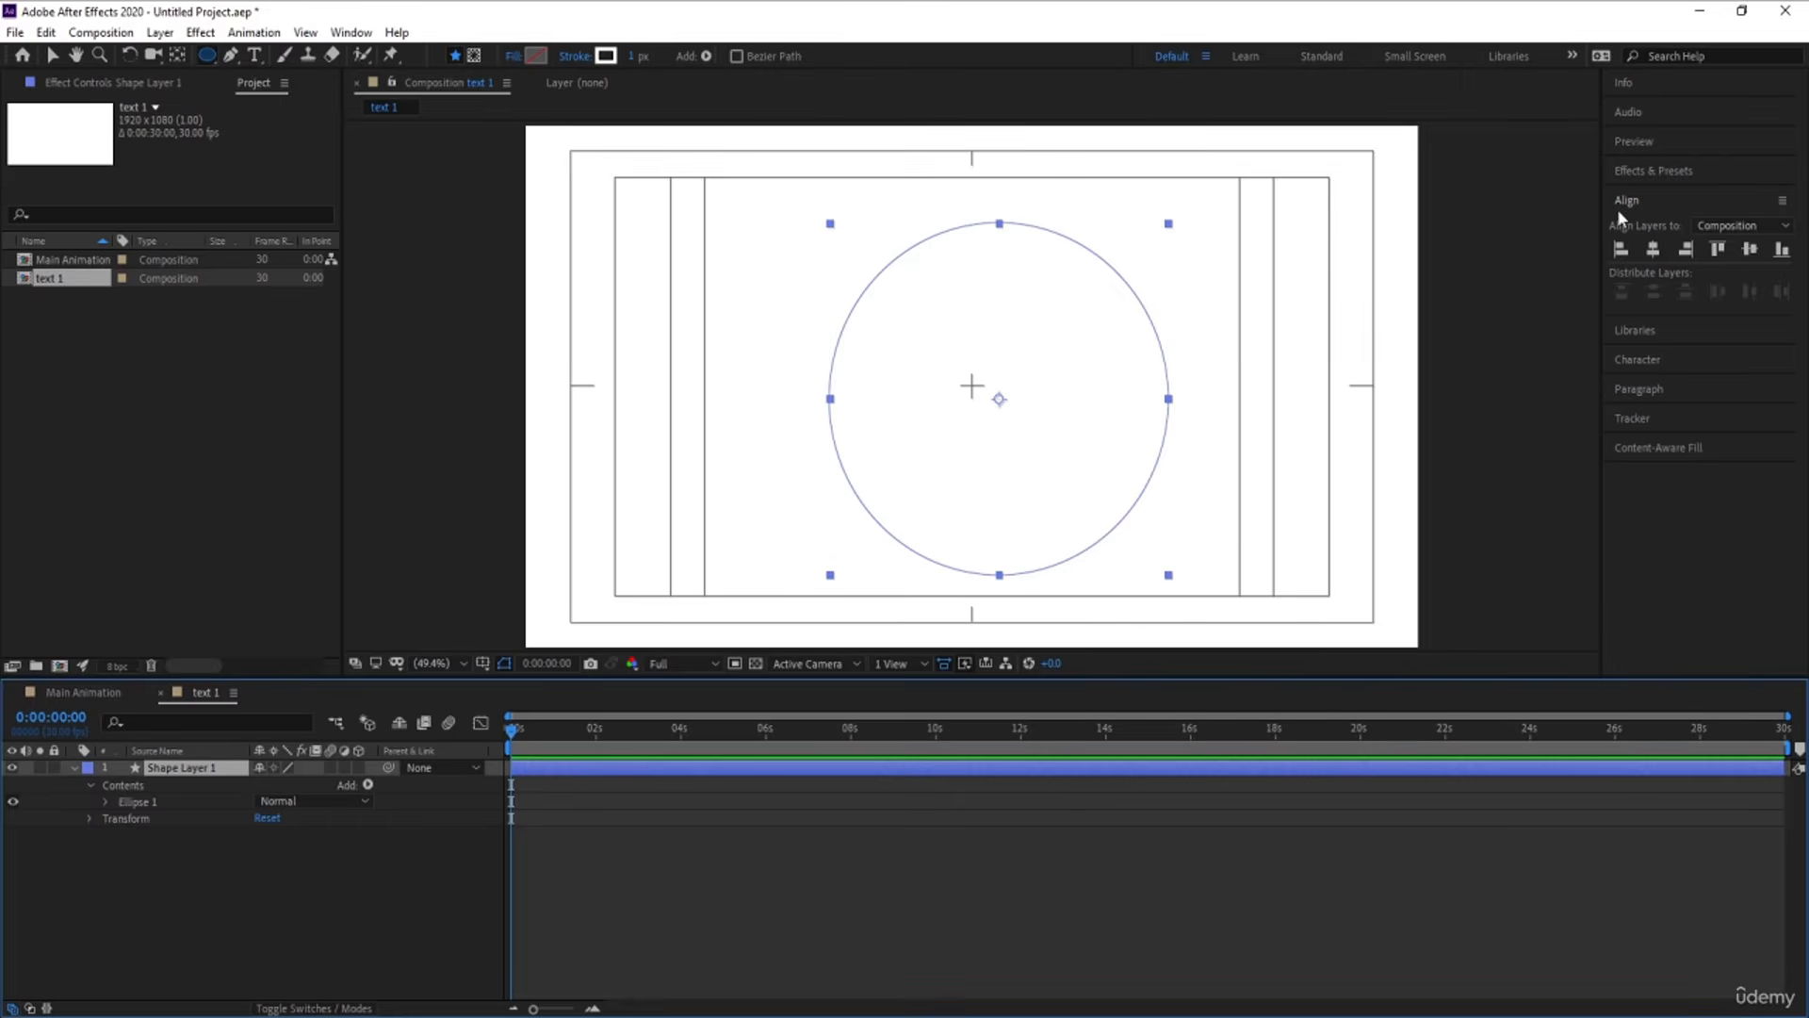
pyautogui.click(1651, 248)
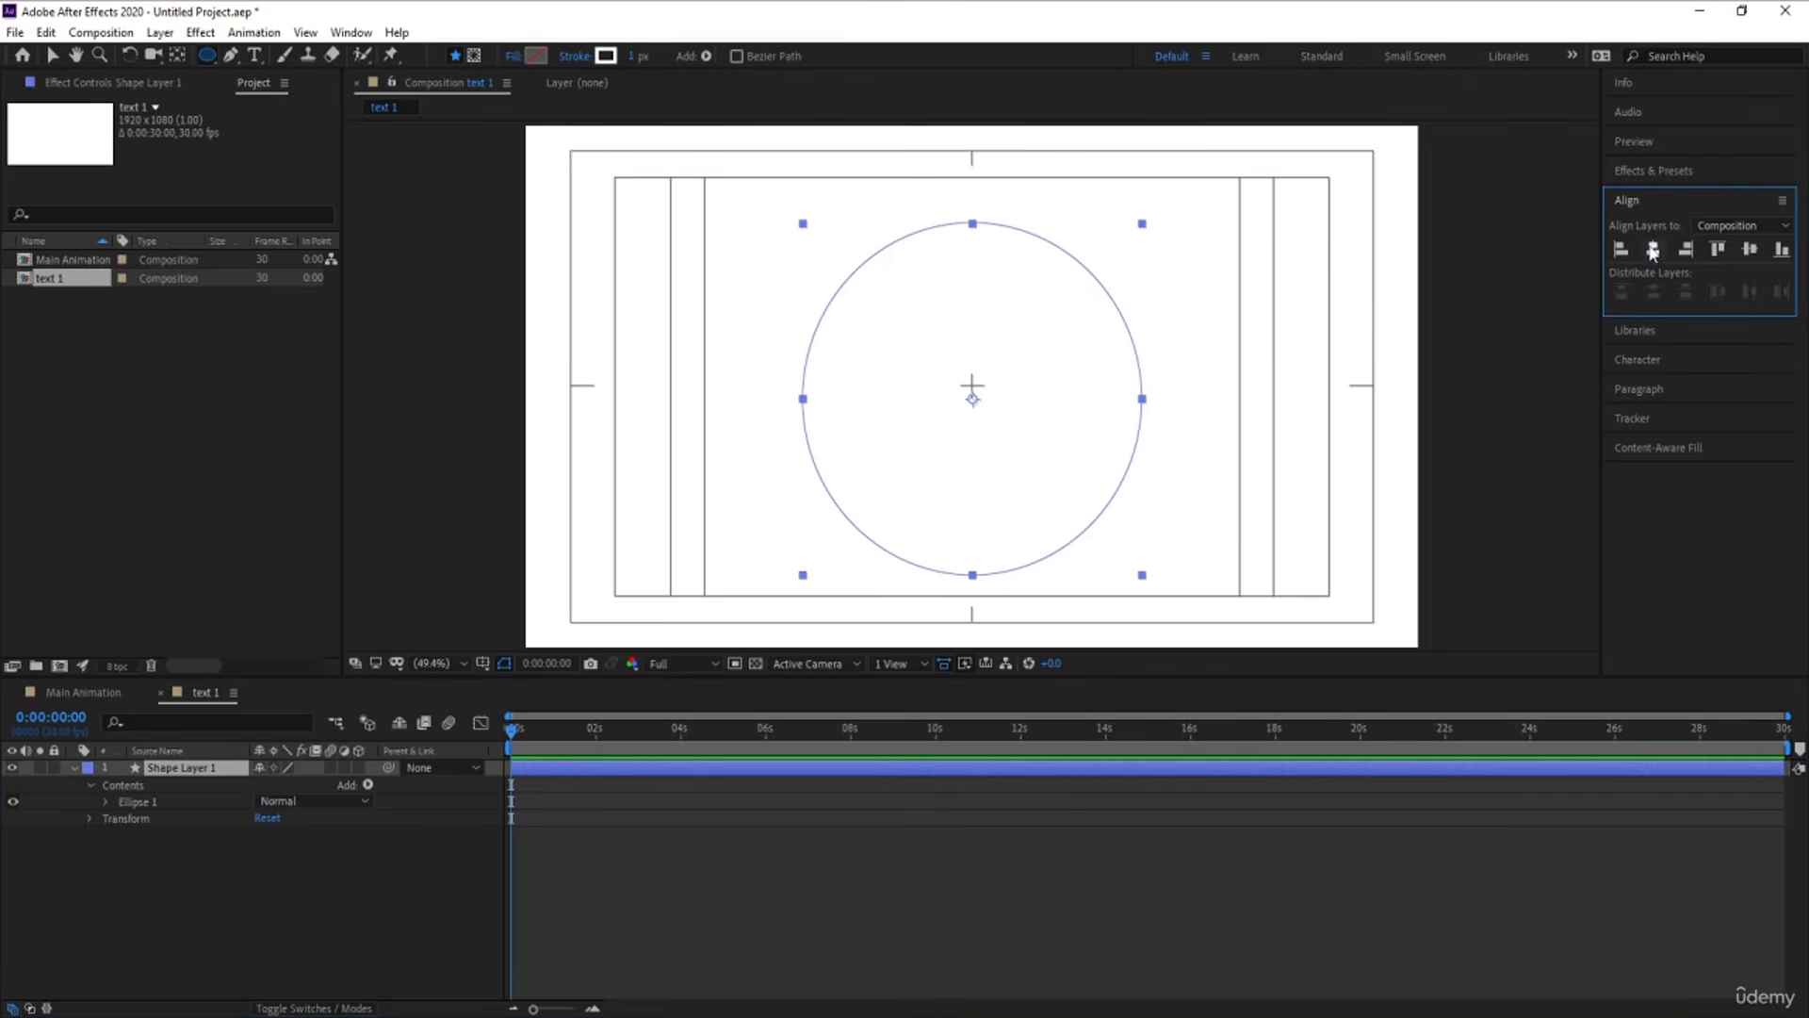
pyautogui.click(1751, 248)
pyautogui.click(209, 869)
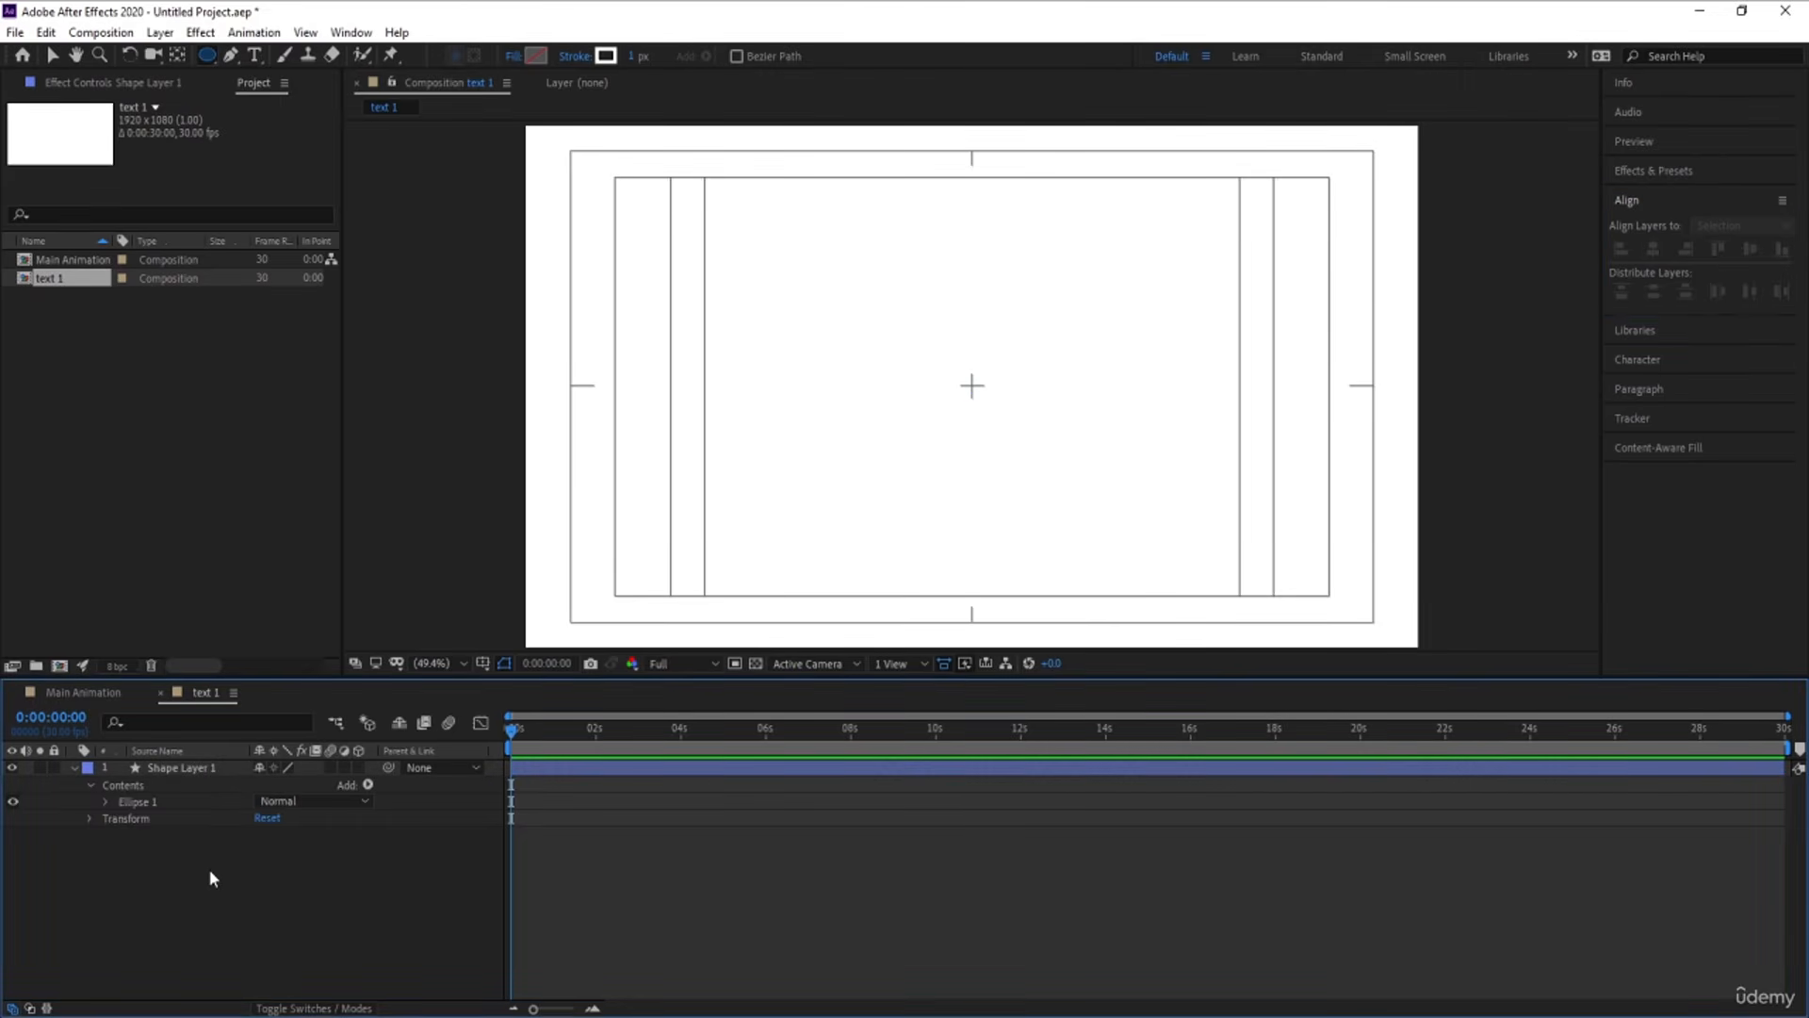
# Change the background color of the text 1 composition to gray 9D9D9D
pyautogui.hotkey('ctrl', 'k')
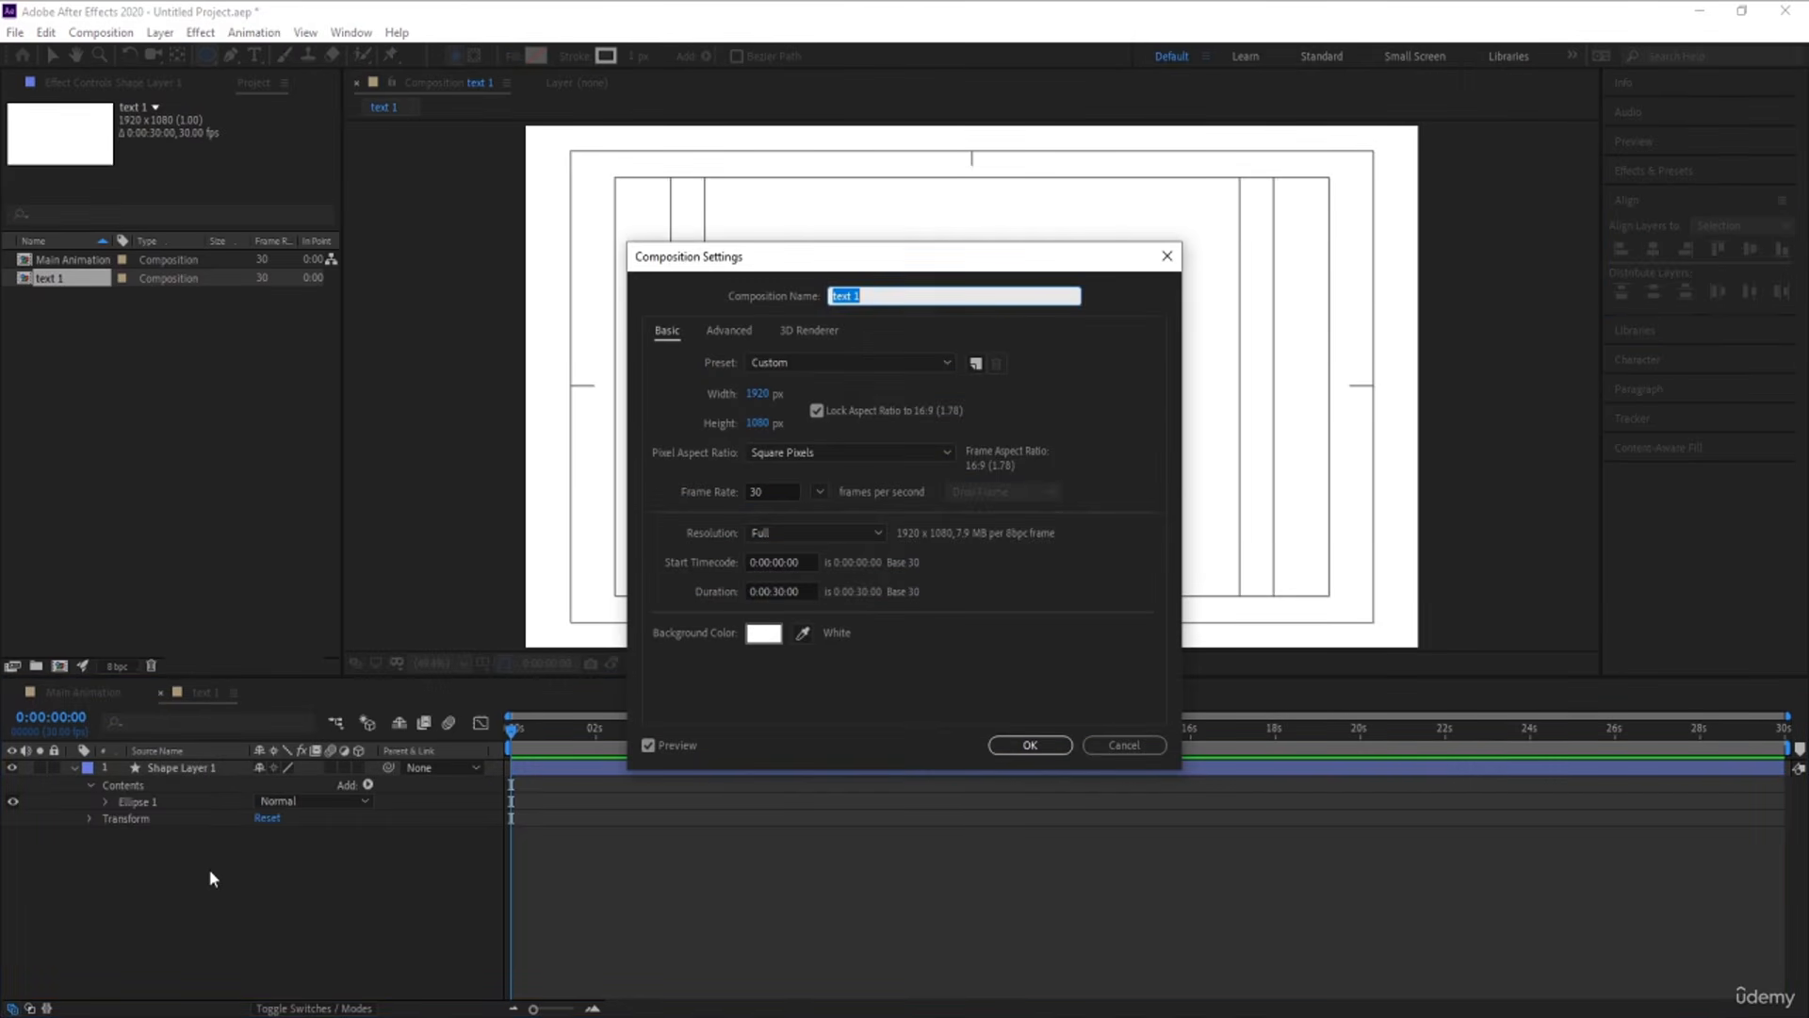
pyautogui.click(761, 632)
pyautogui.moveTo(317, 586); pyautogui.dragTo(147, 506)
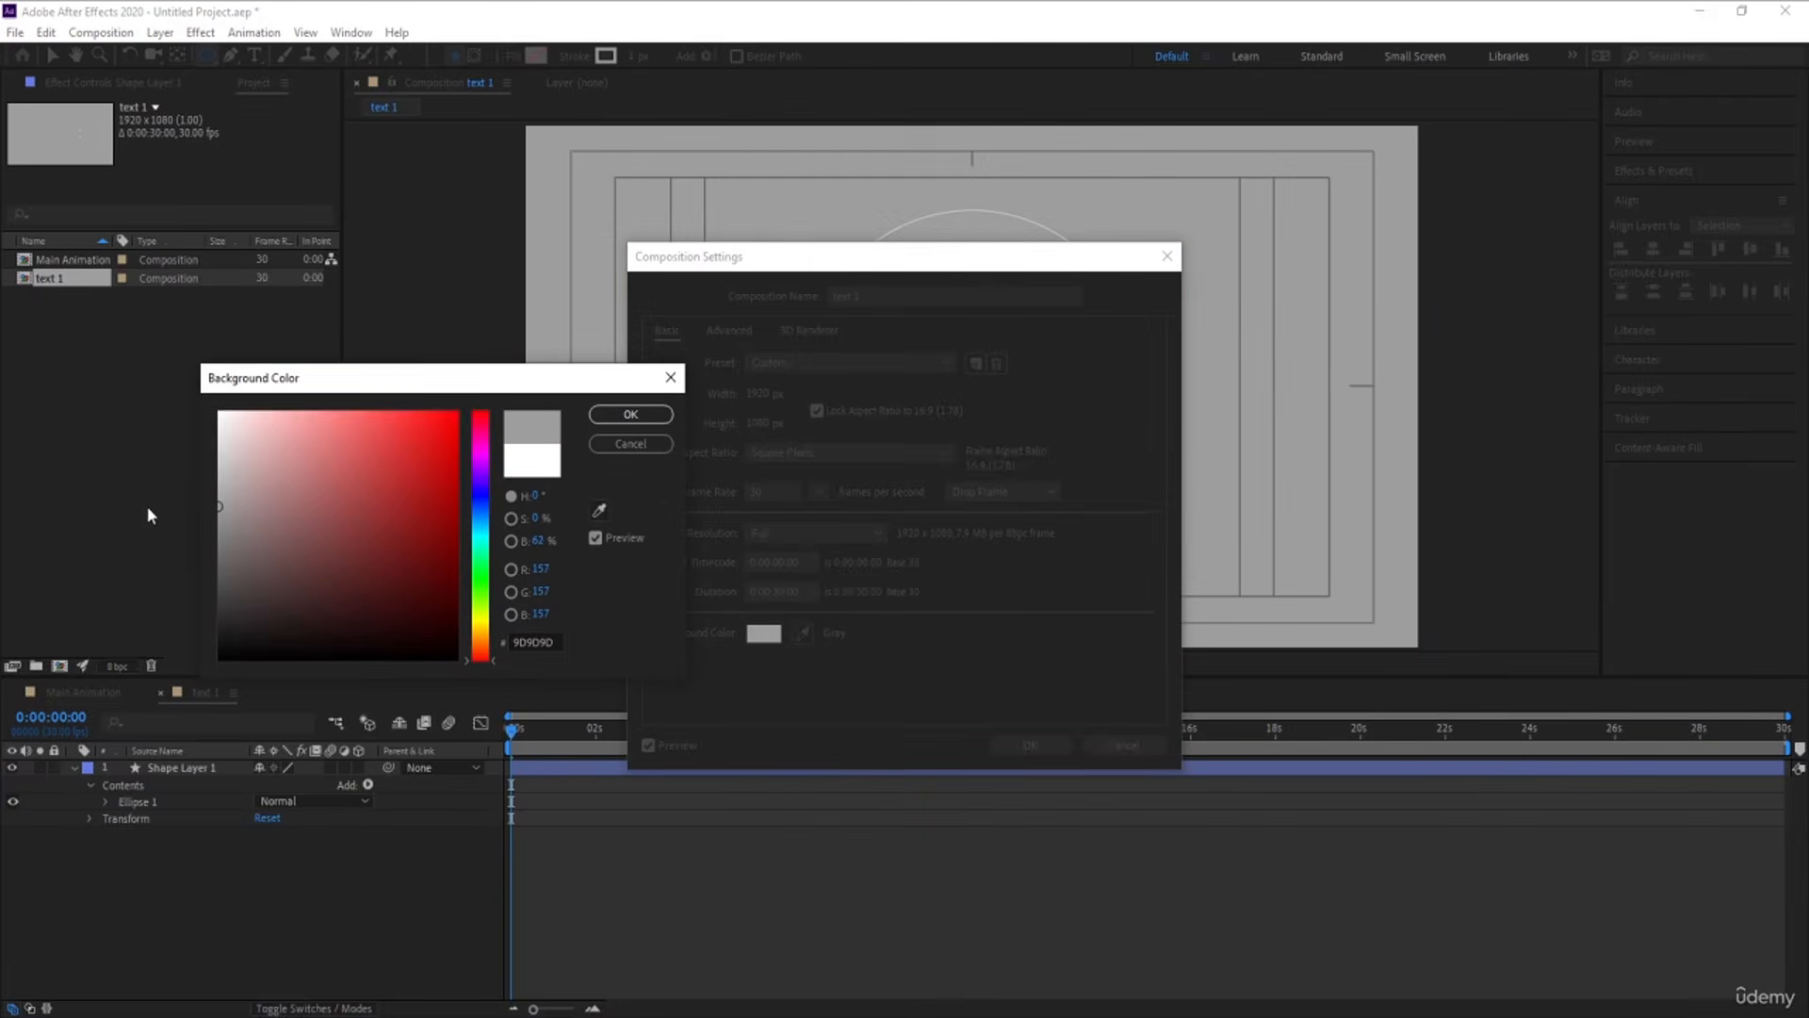
pyautogui.press('Return')
pyautogui.press('Return')
# Fill the ellipse on Shape Layer 1 with white and remove its stroke
pyautogui.click(190, 766)
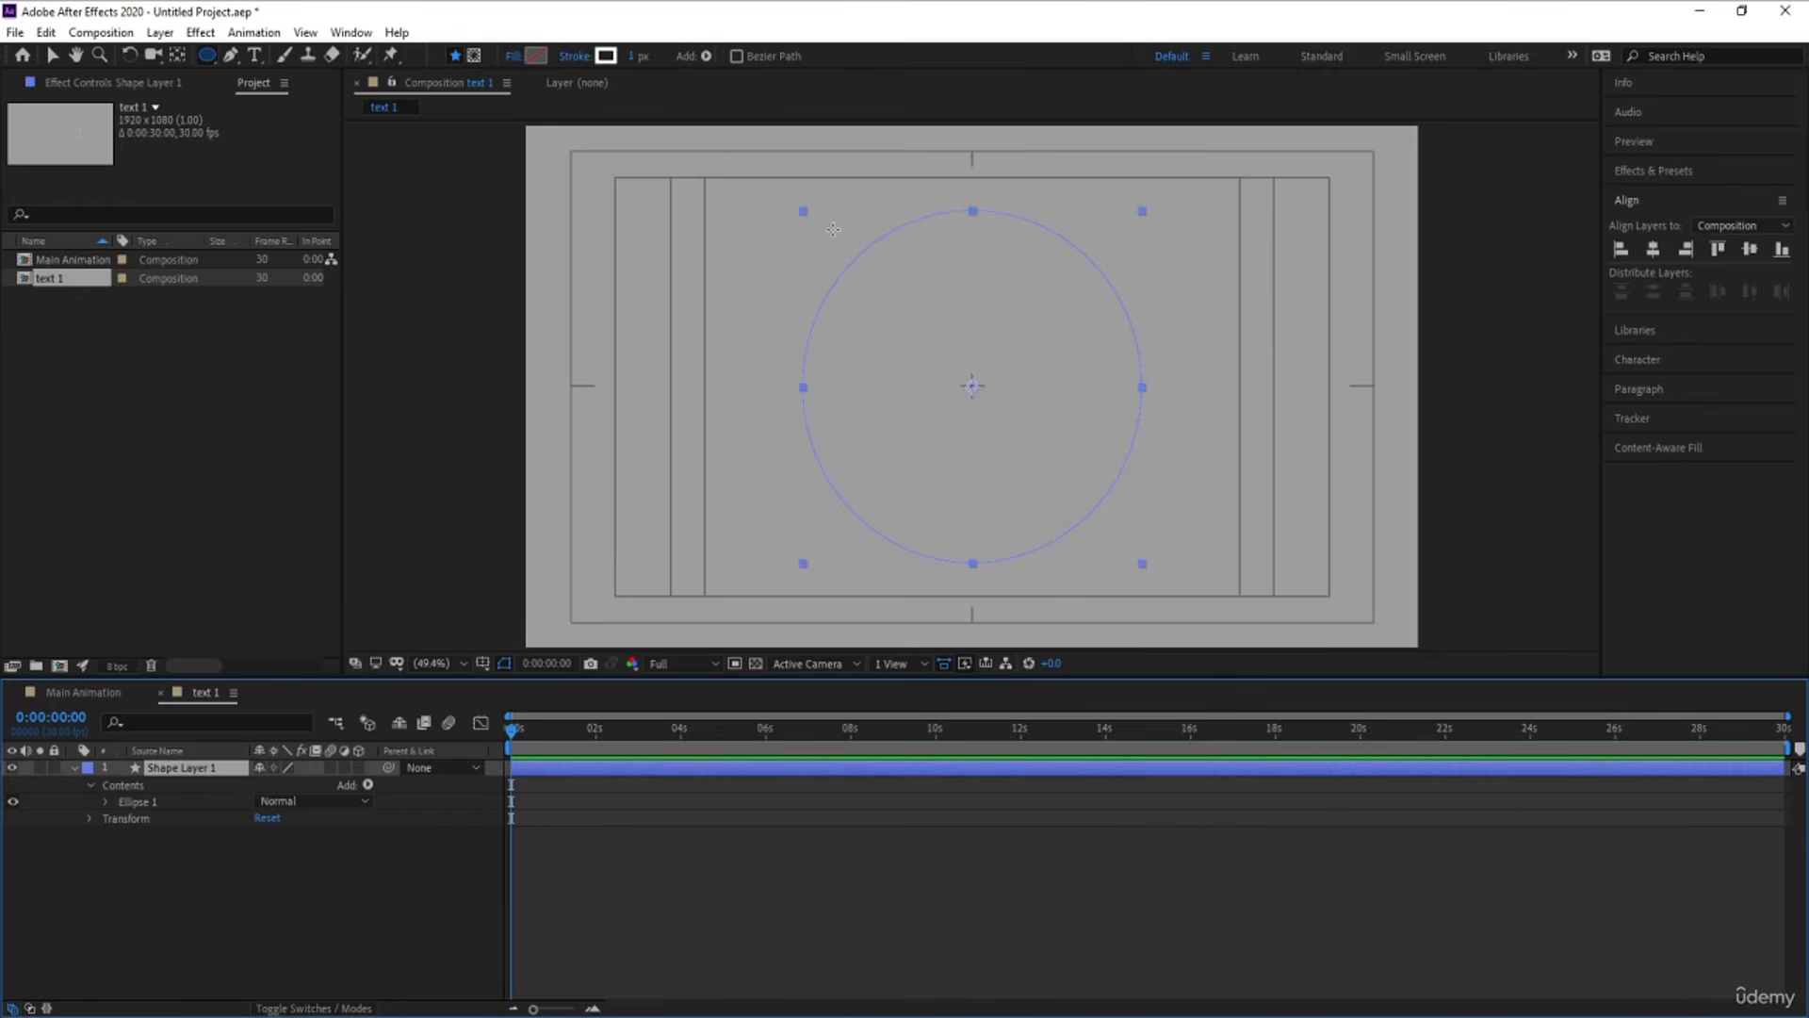
pyautogui.click(535, 56)
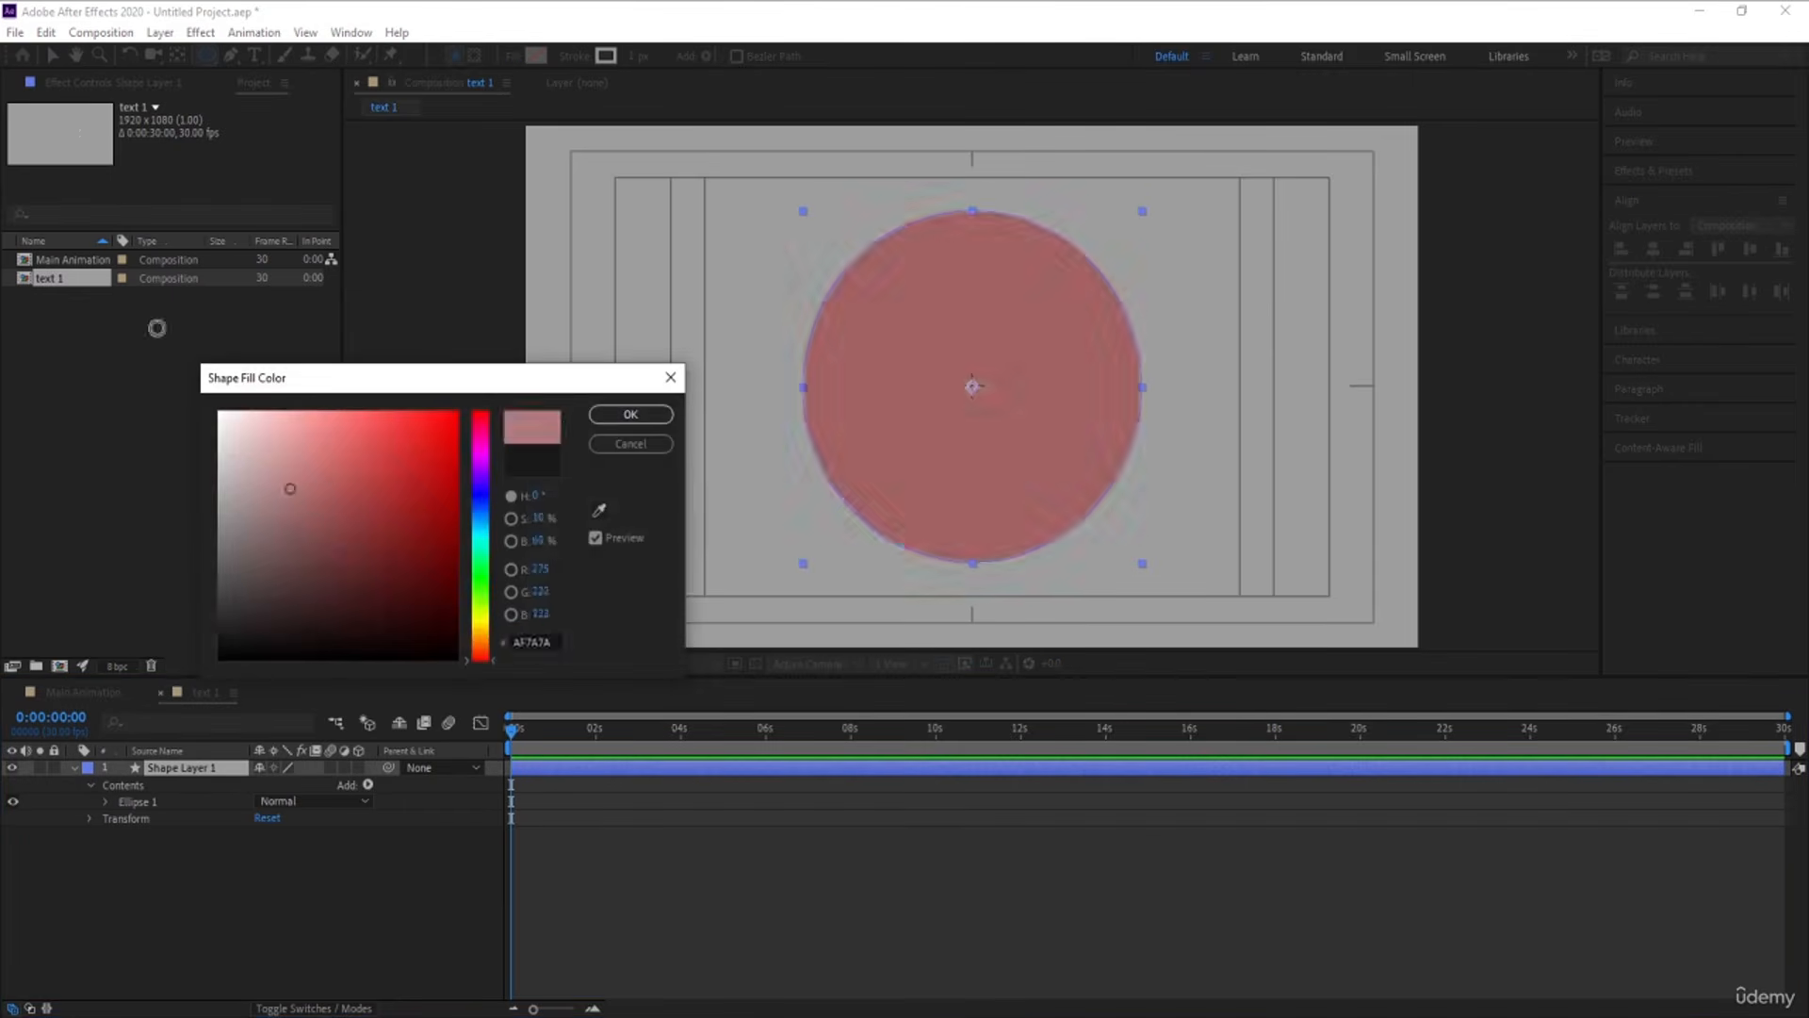
pyautogui.press('Escape')
pyautogui.click(572, 56)
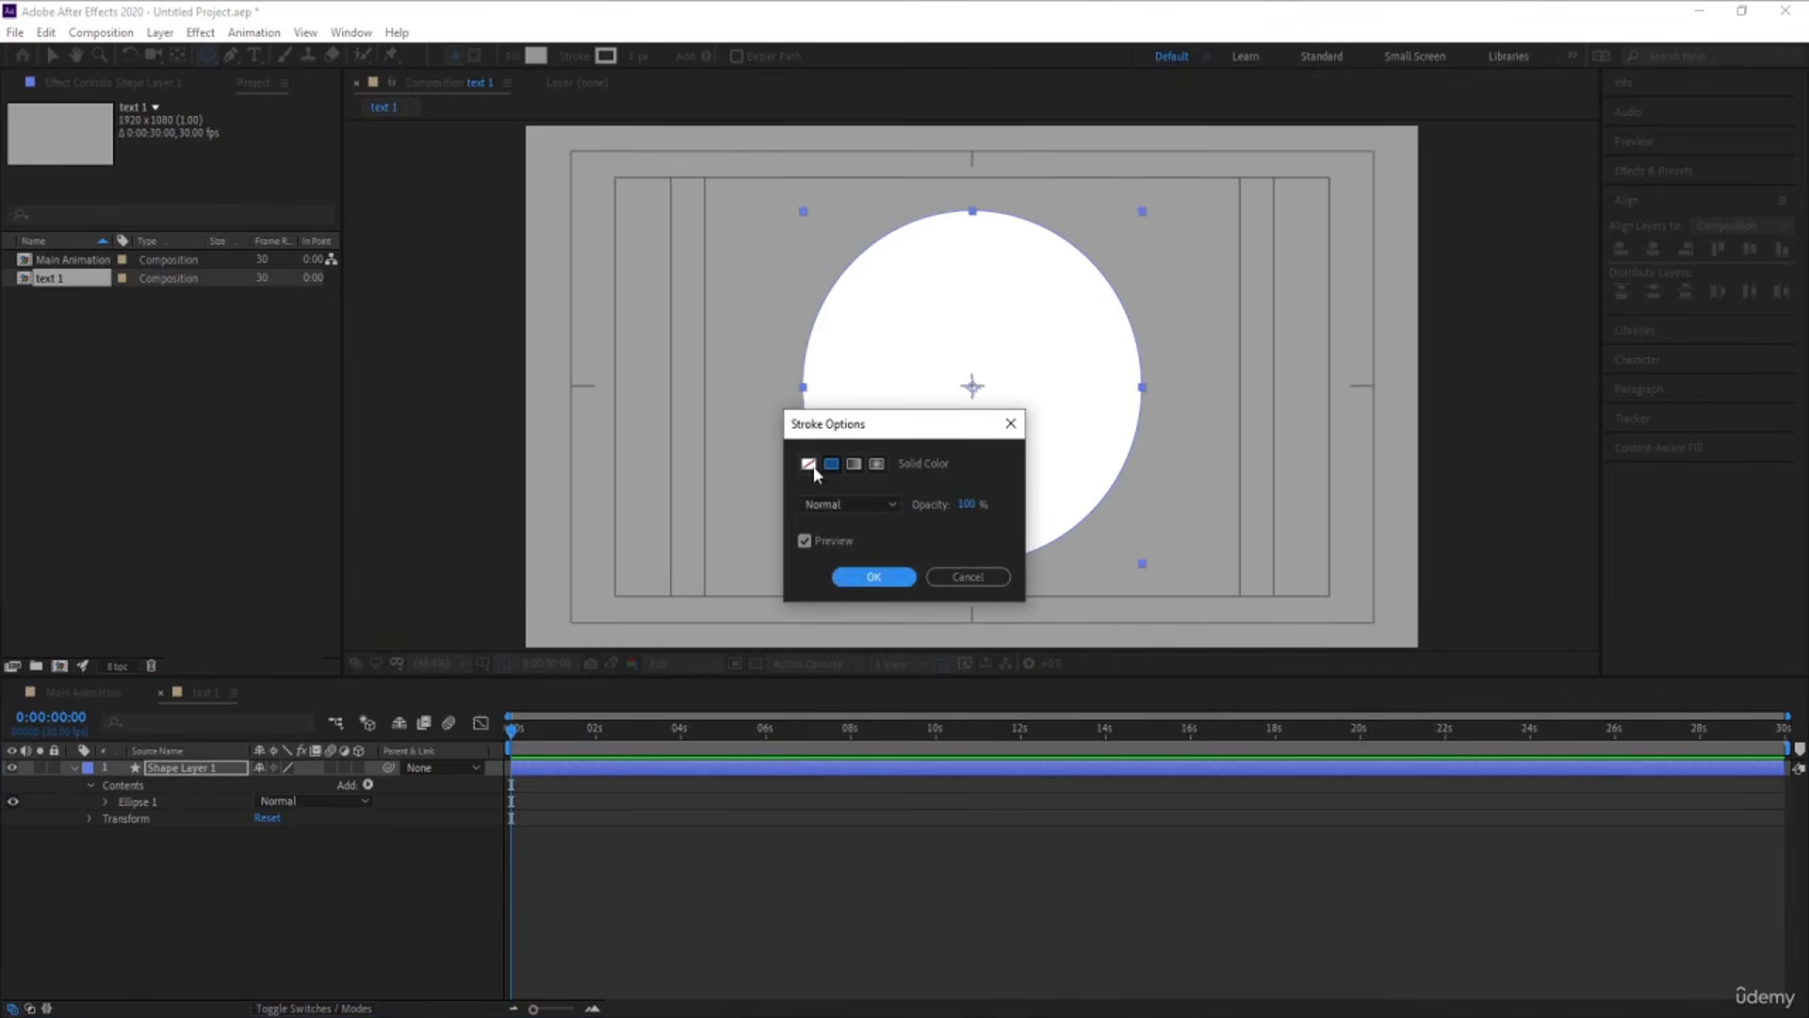
pyautogui.click(808, 465)
pyautogui.press('Return')
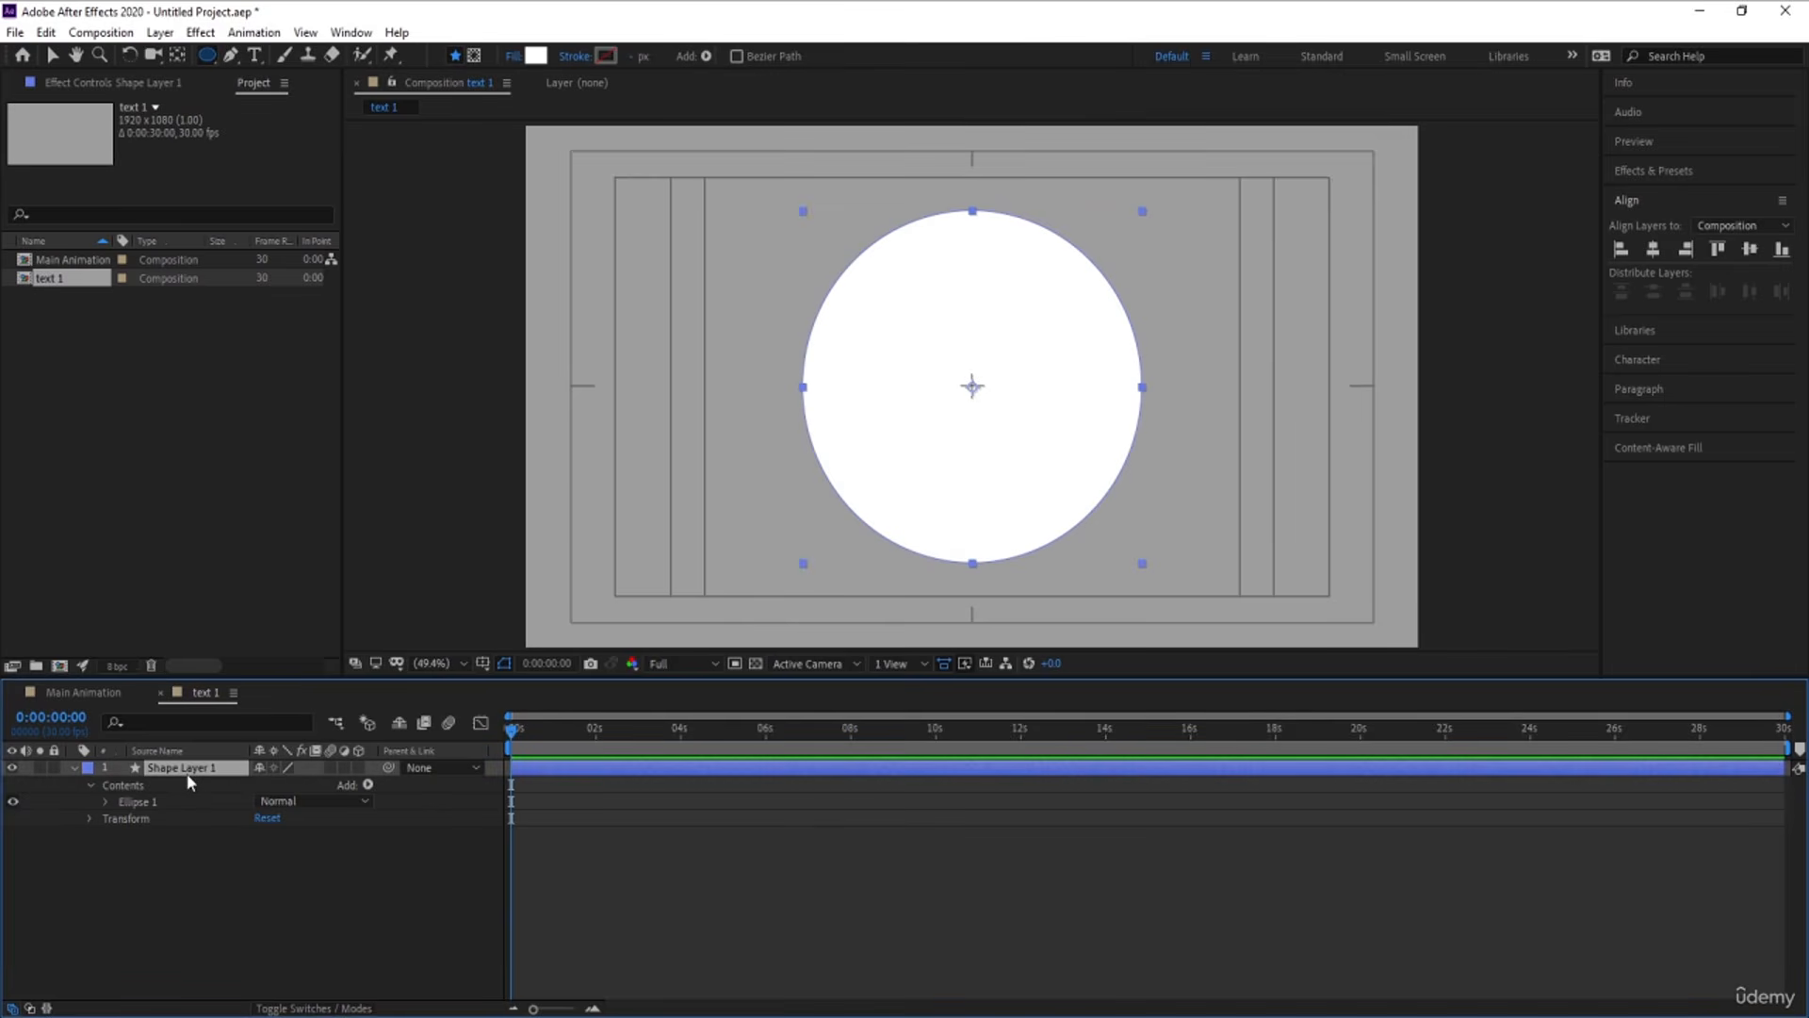
# Duplicate the white ellipse layer and remove the fill from the lower one, Shape Layer 1
pyautogui.hotkey('ctrl', 'd')
pyautogui.click(195, 785)
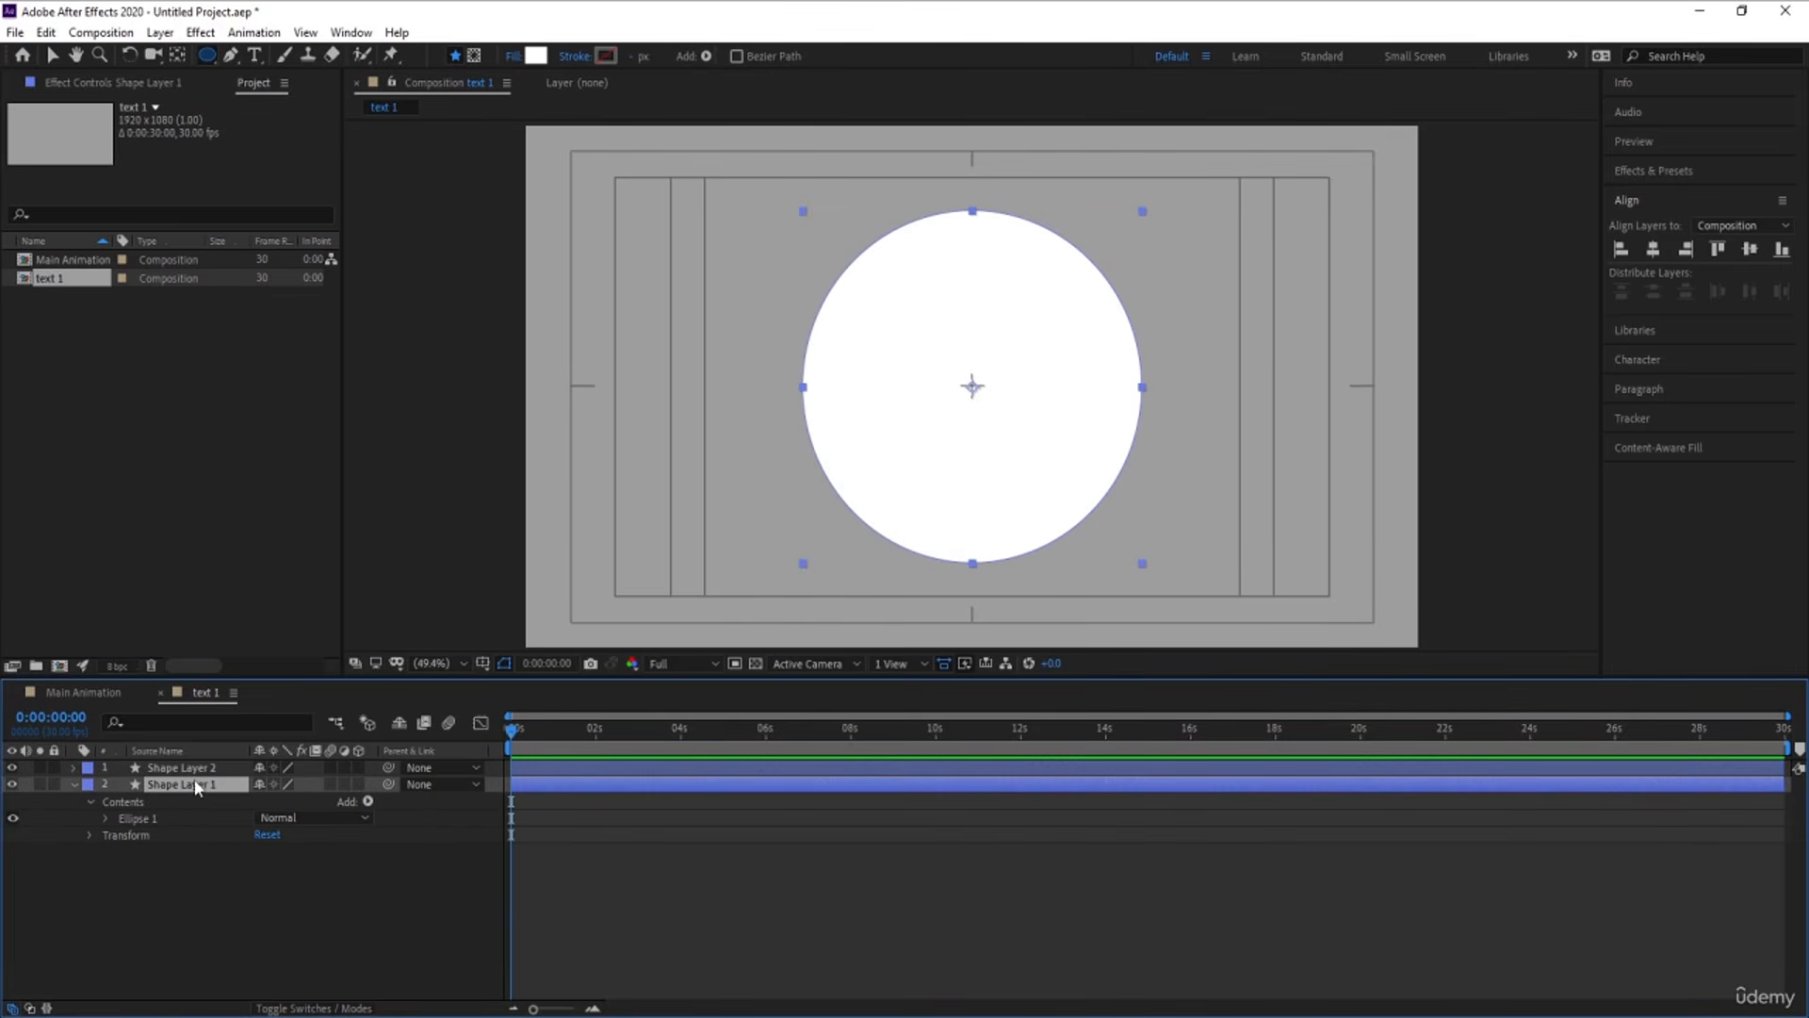
pyautogui.click(514, 56)
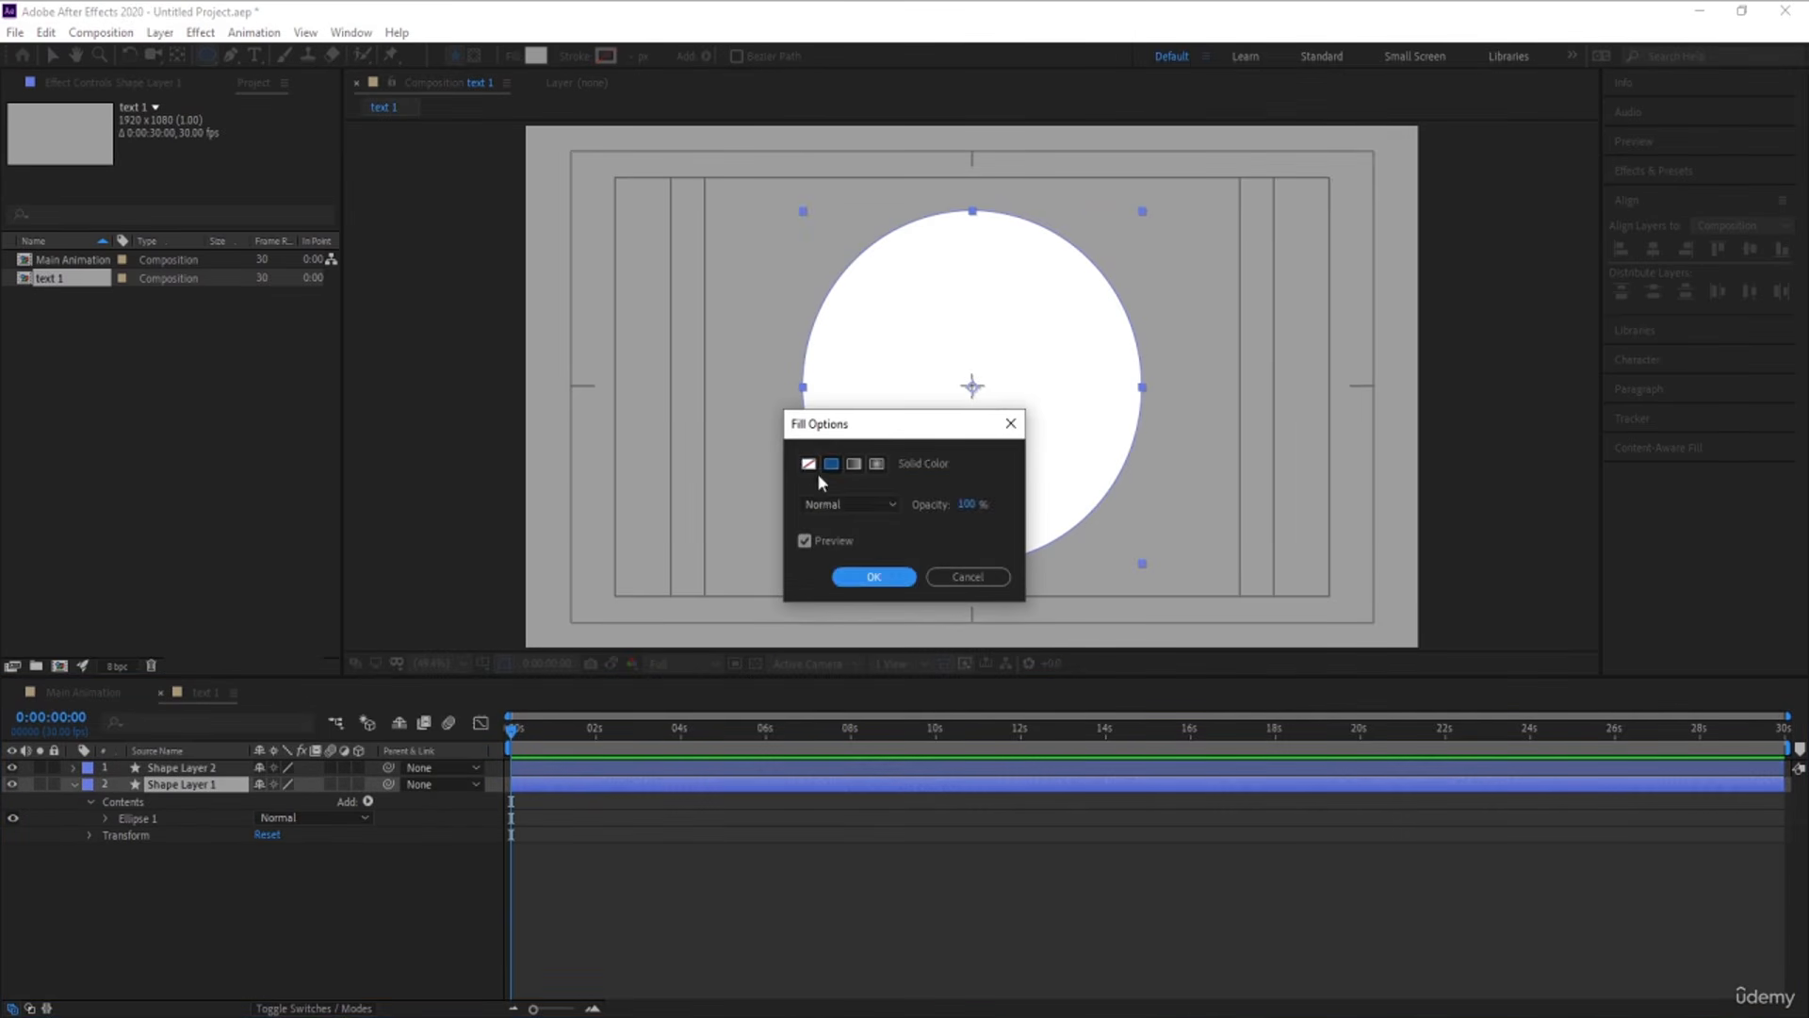
pyautogui.click(840, 578)
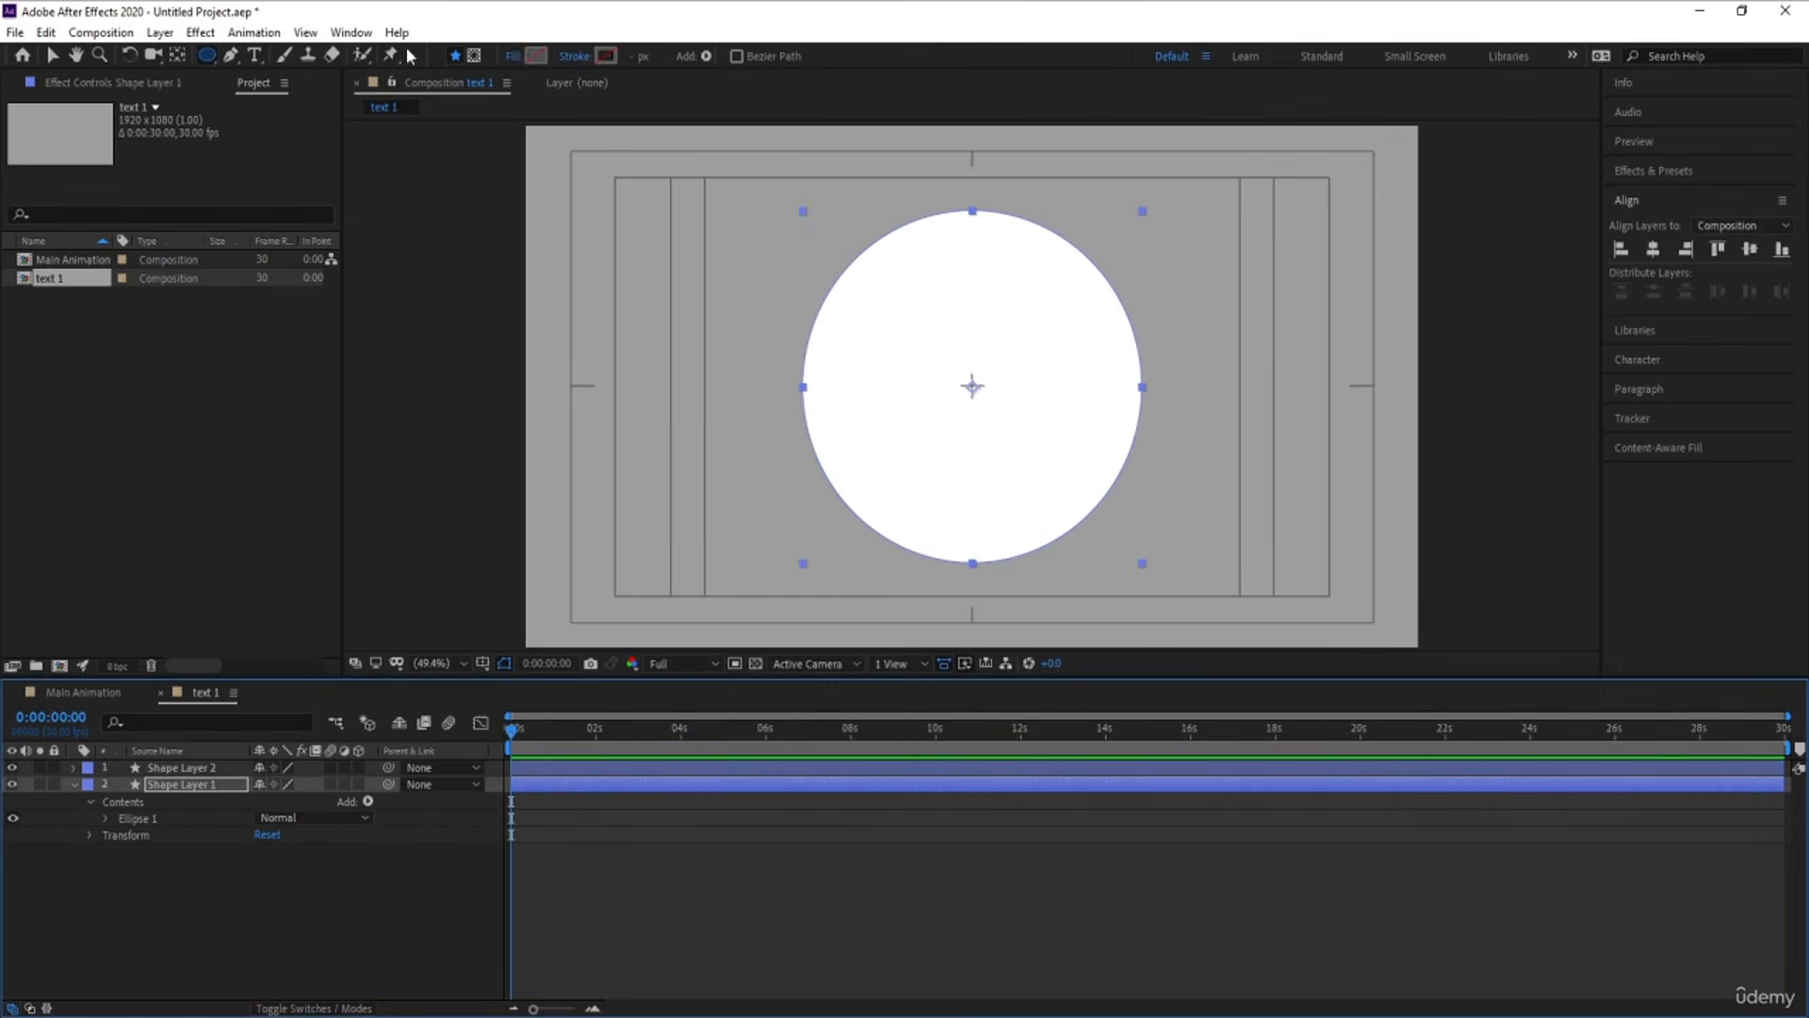
# Give the ellipse on Shape Layer 1 a gray stroke
pyautogui.click(604, 57)
pyautogui.click(252, 582)
pyautogui.moveTo(253, 582)
pyautogui.mouseDown()
pyautogui.moveTo(184, 573)
pyautogui.moveTo(150, 534)
pyautogui.mouseUp()
pyautogui.press('Return')
# Set the stroke width of Shape Layer 1 to 8 px and scale the layer to 113% as a ring around the white circle
pyautogui.press('s')
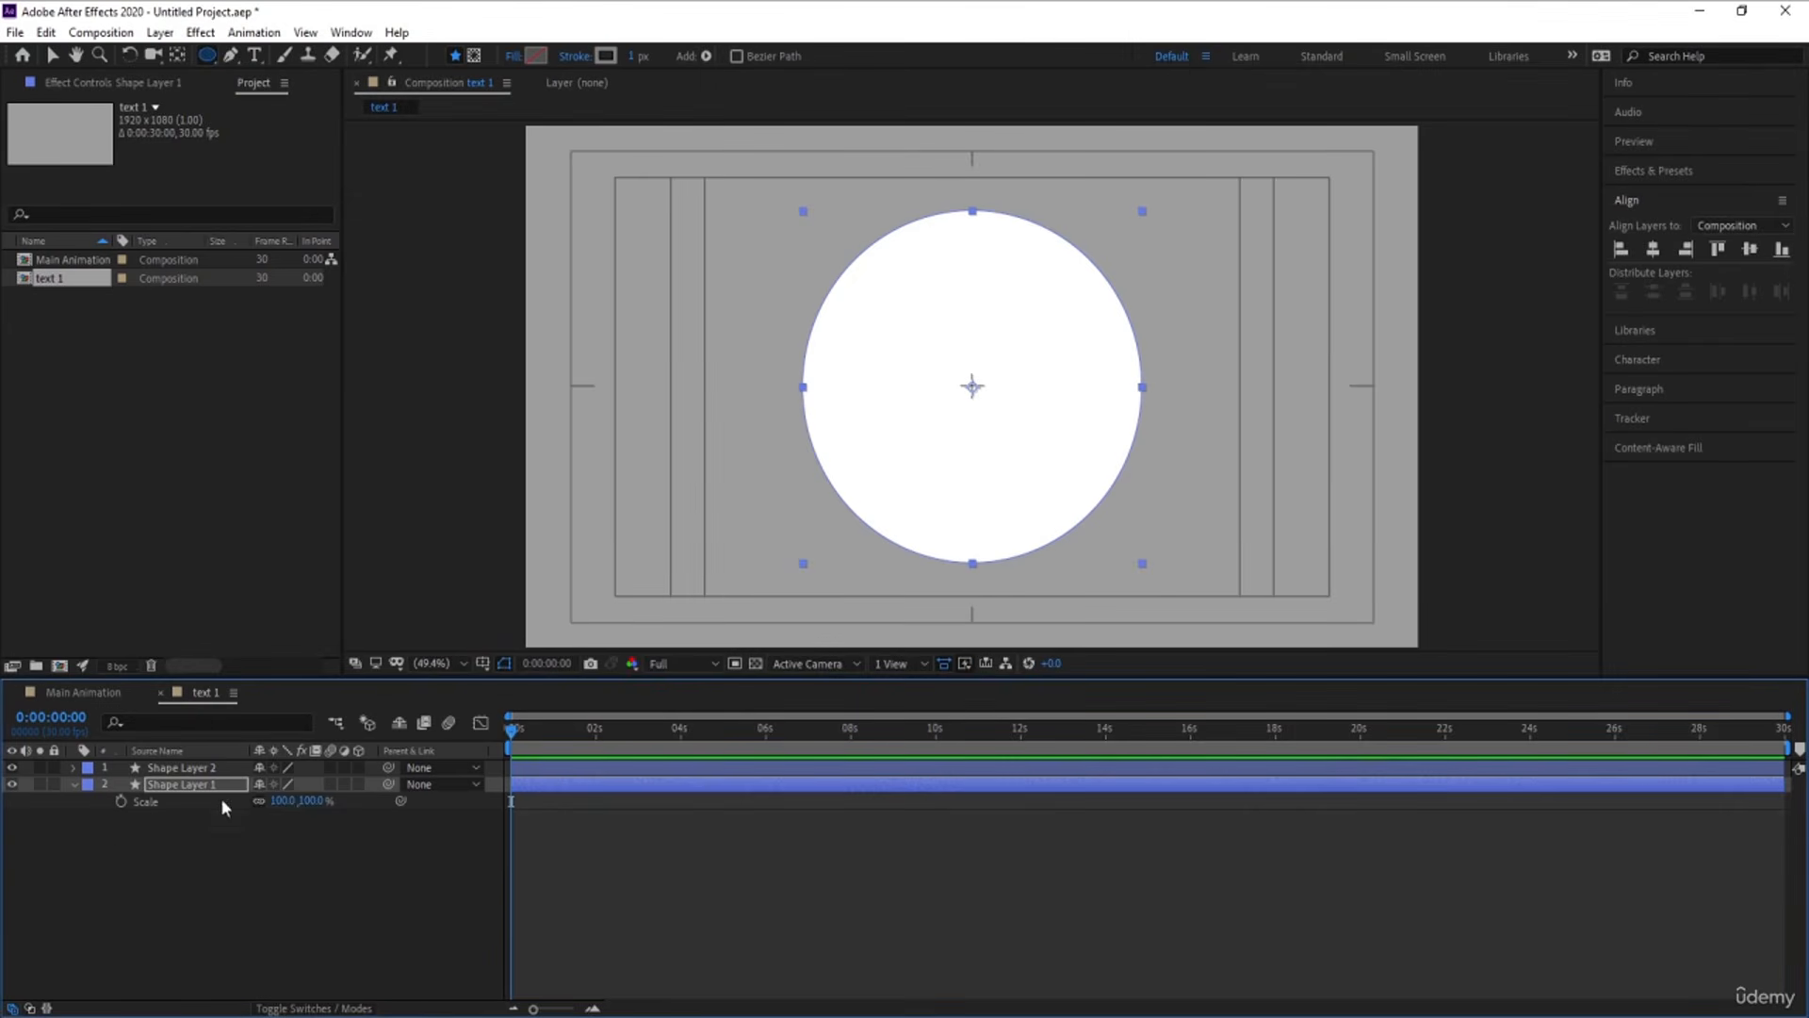
pyautogui.click(645, 55)
pyautogui.write('8')
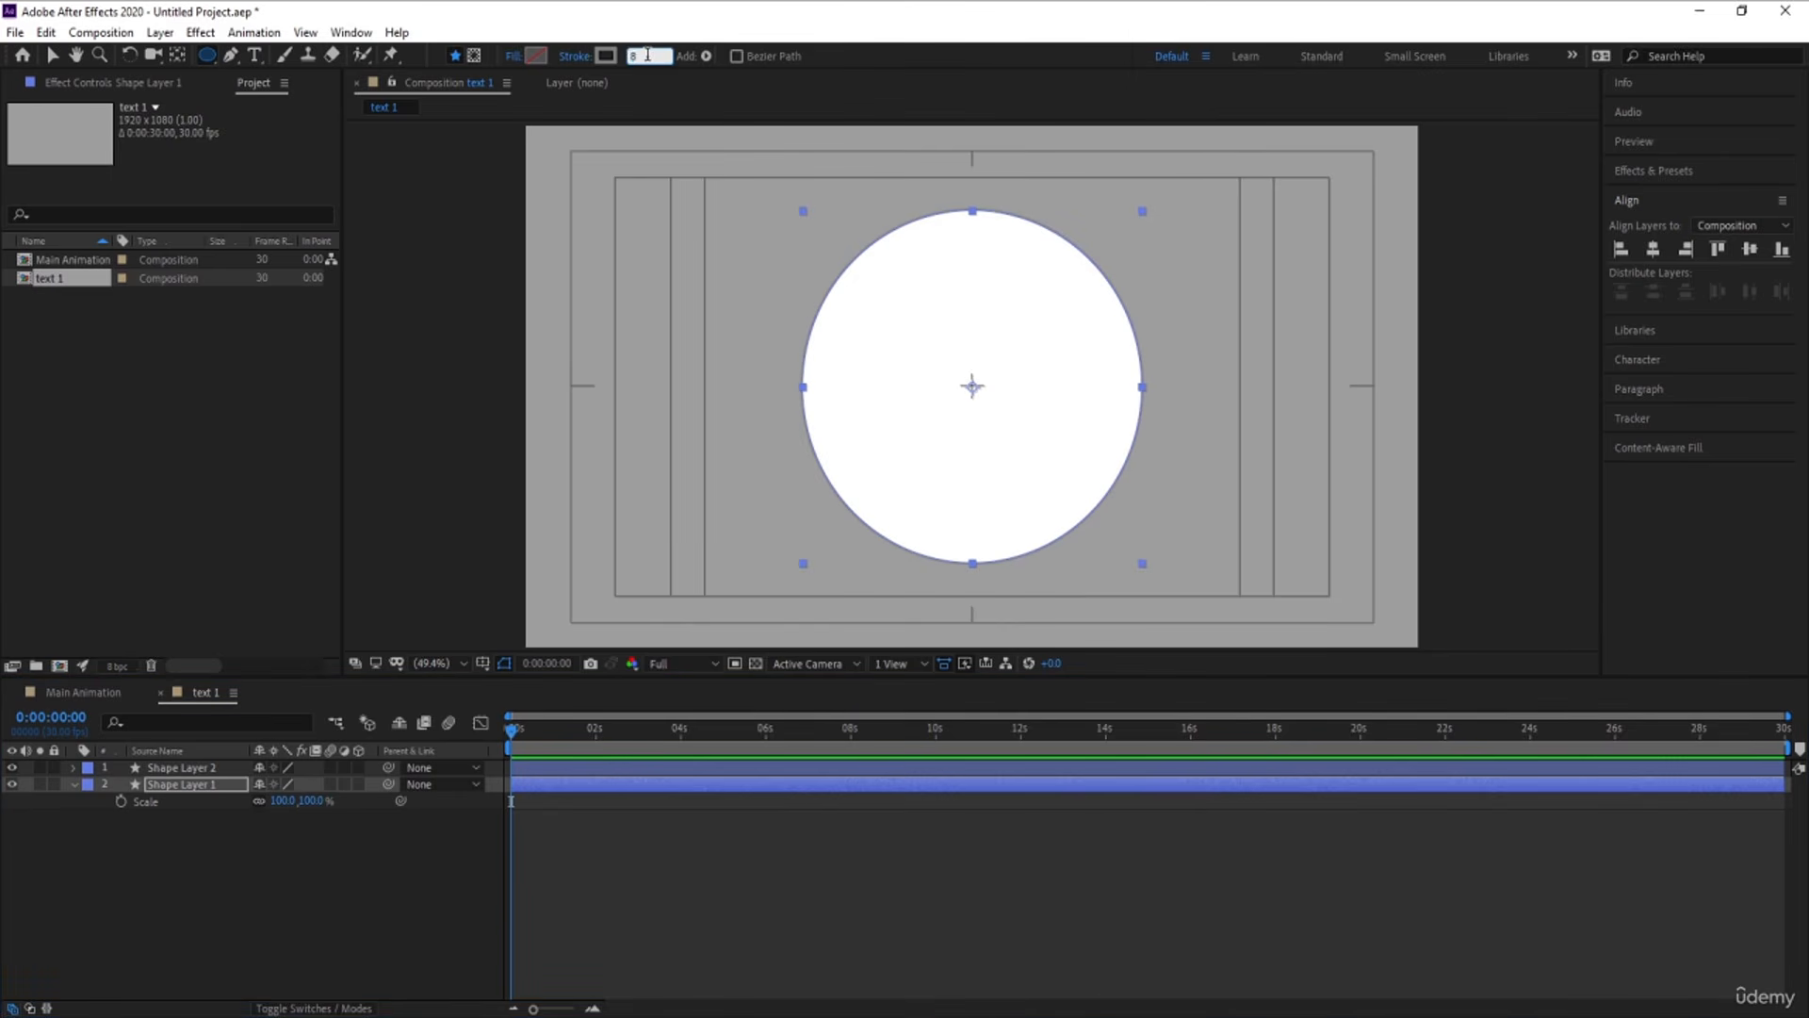
pyautogui.press('Return')
pyautogui.press('s')
pyautogui.press('s')
pyautogui.press('s')
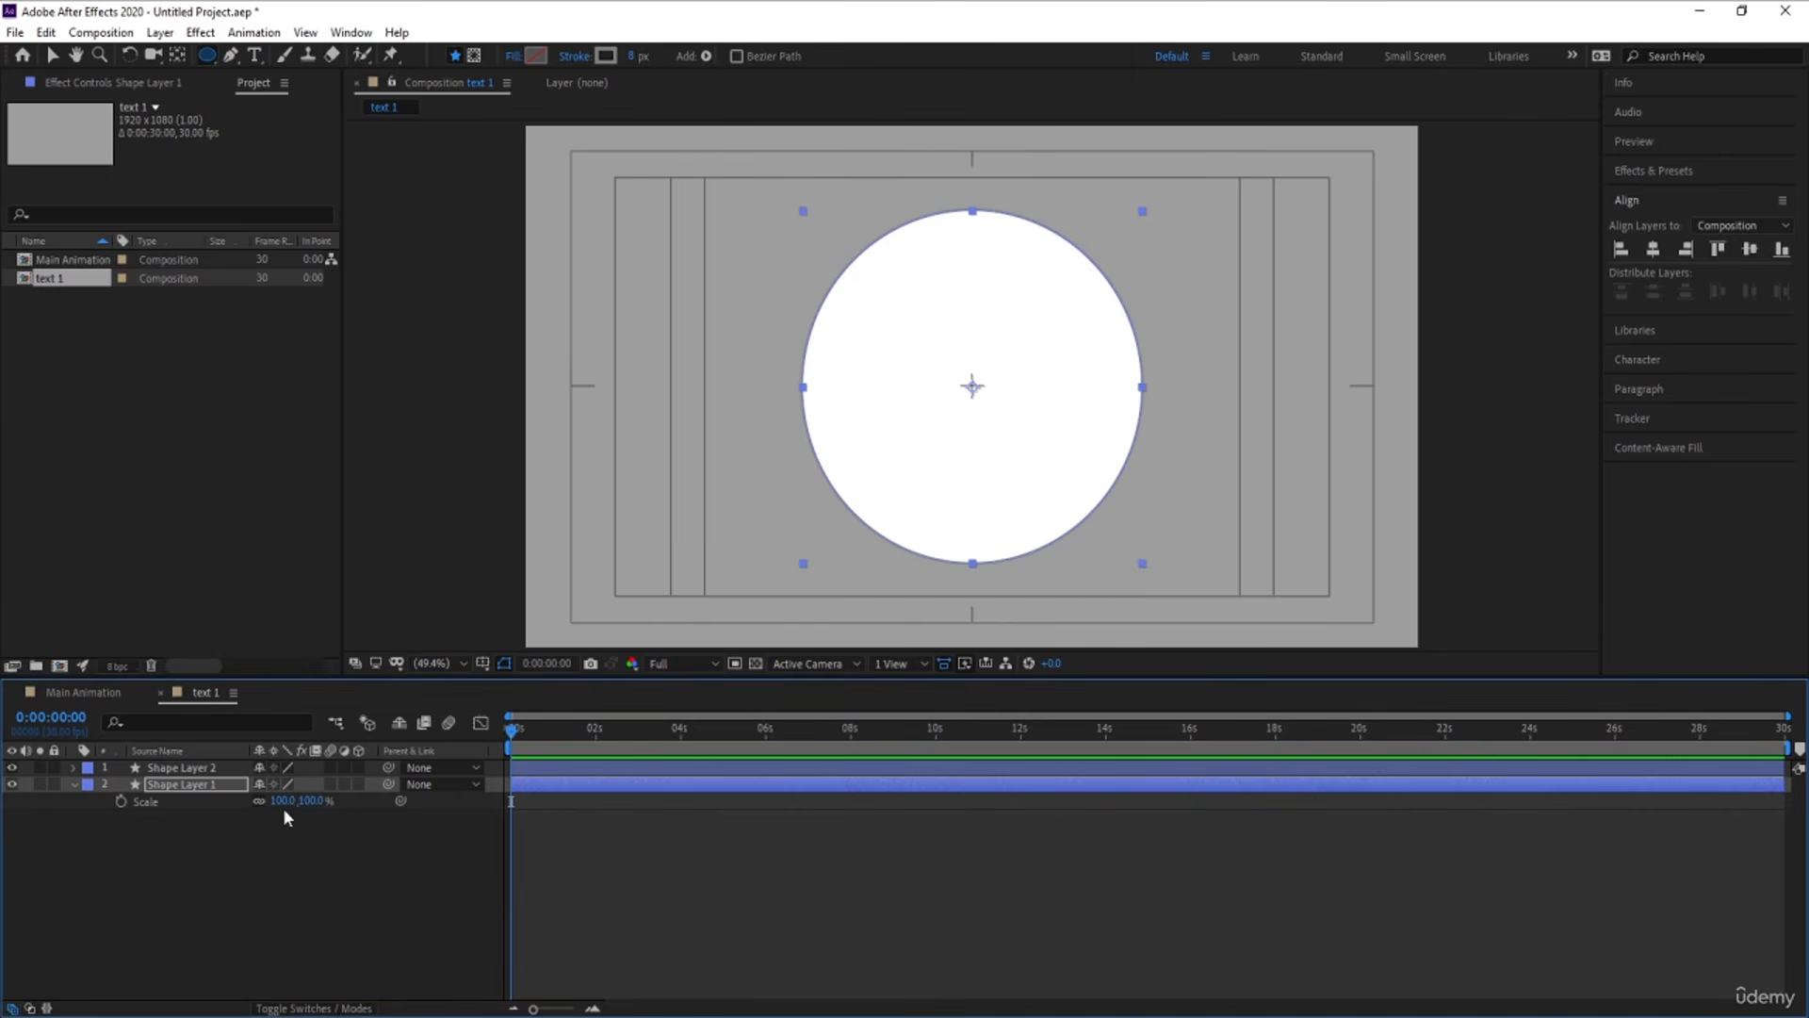
pyautogui.moveTo(283, 801); pyautogui.dragTo(299, 801)
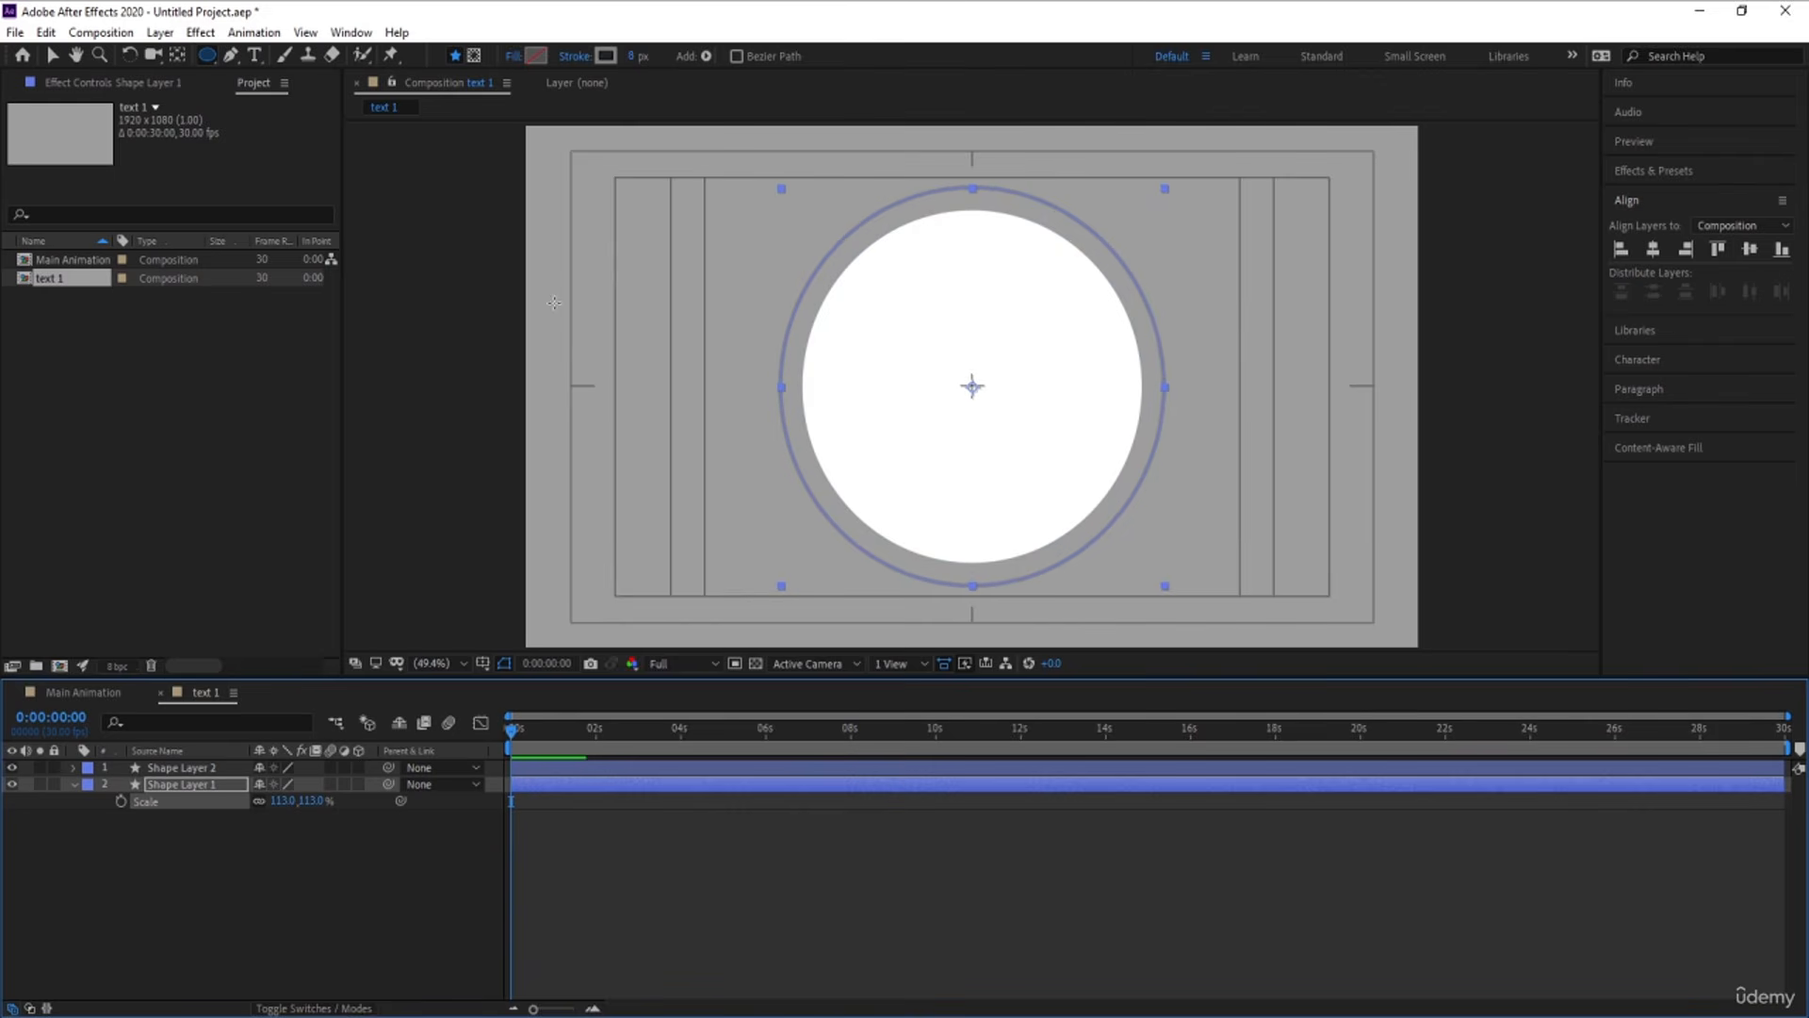
# Try a 30 px stroke width on the Shape Layer 1 ring
pyautogui.press('Num_Lock')
pyautogui.moveTo(644, 55); pyautogui.dragTo(664, 66)
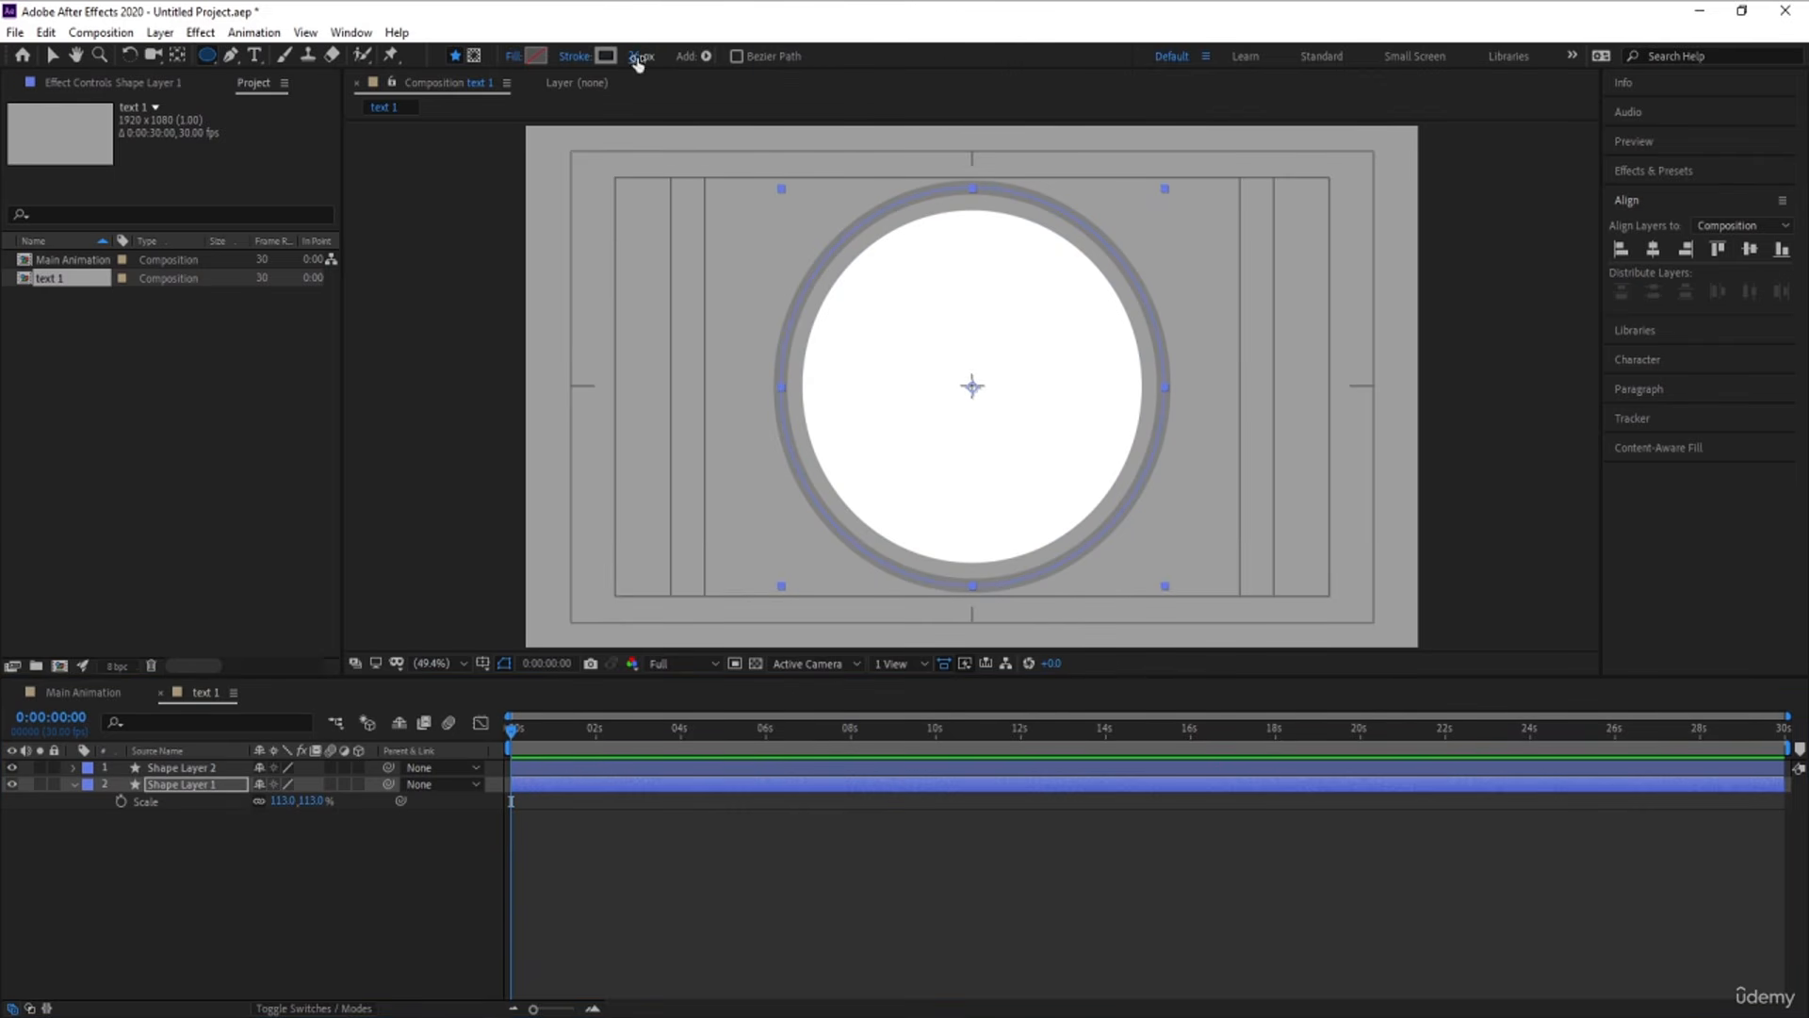
pyautogui.click(637, 58)
pyautogui.write('30')
pyautogui.press('Return')
# Set the stroke width of the Shape Layer 1 ring to 15 px
pyautogui.click(637, 56)
pyautogui.write('15')
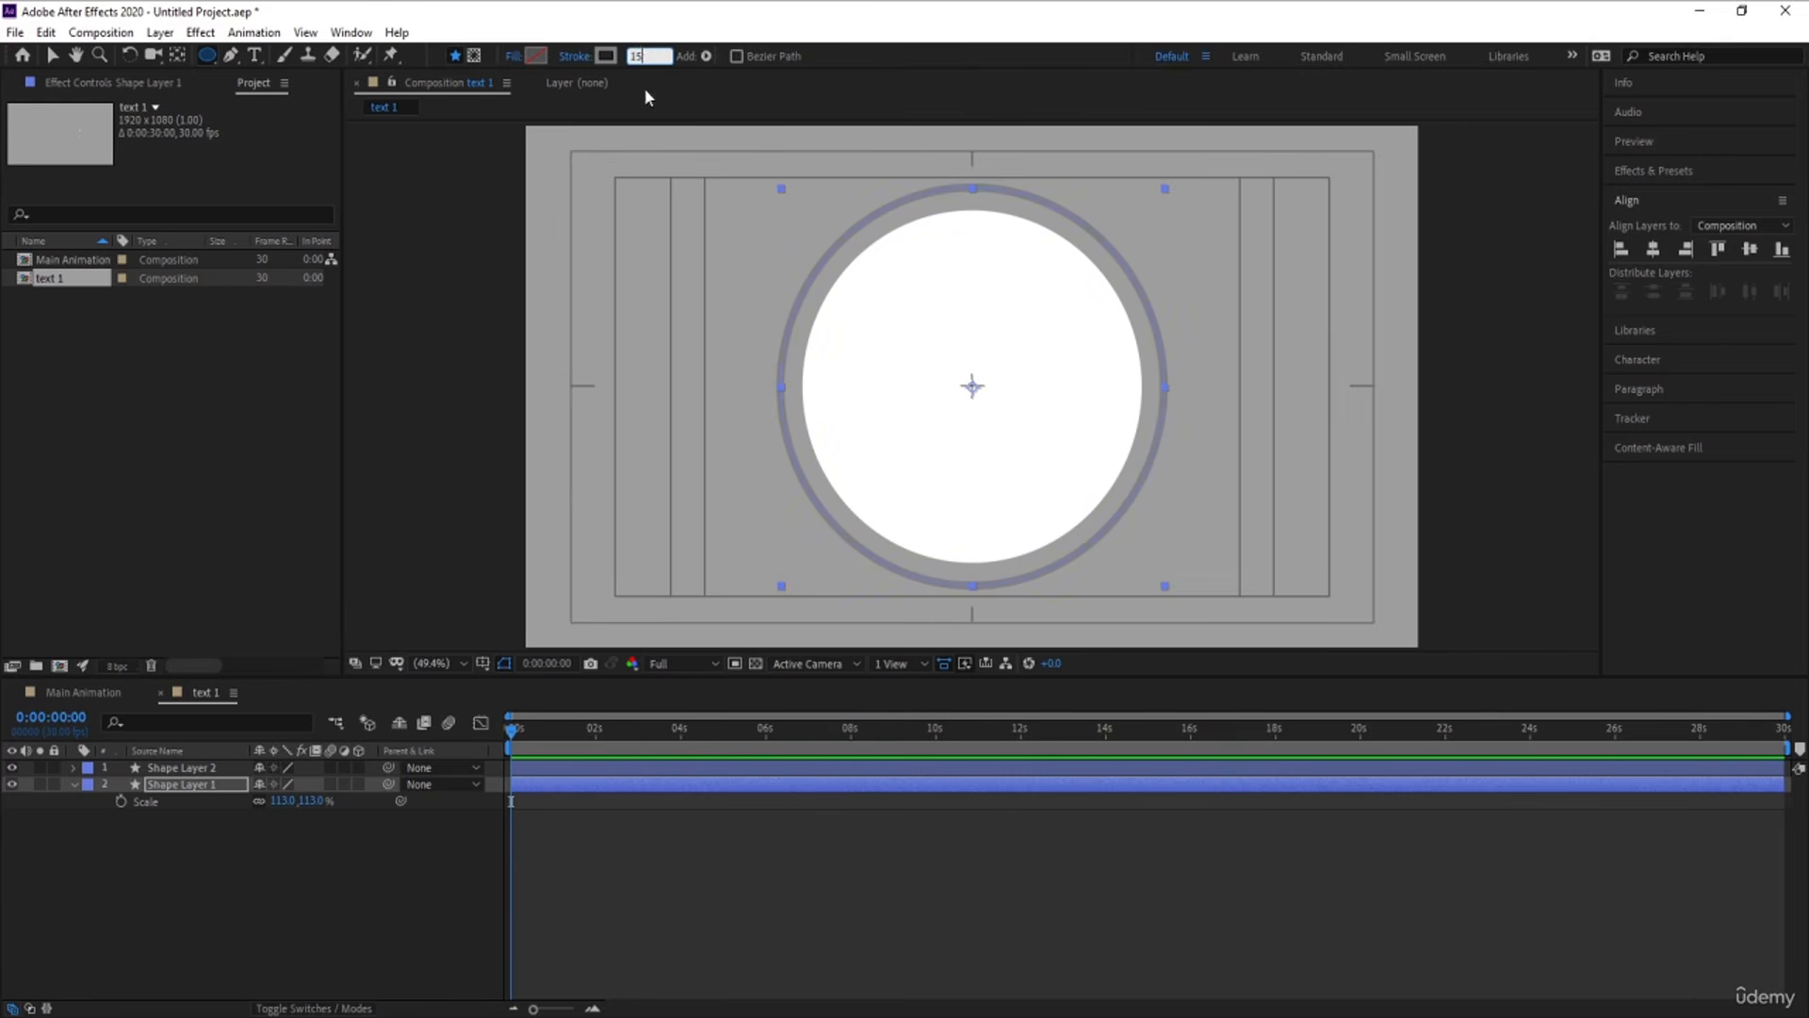
pyautogui.click(246, 906)
# Duplicate the Shape Layer 1 ring and set the copy's stroke width to 30 px
pyautogui.click(182, 790)
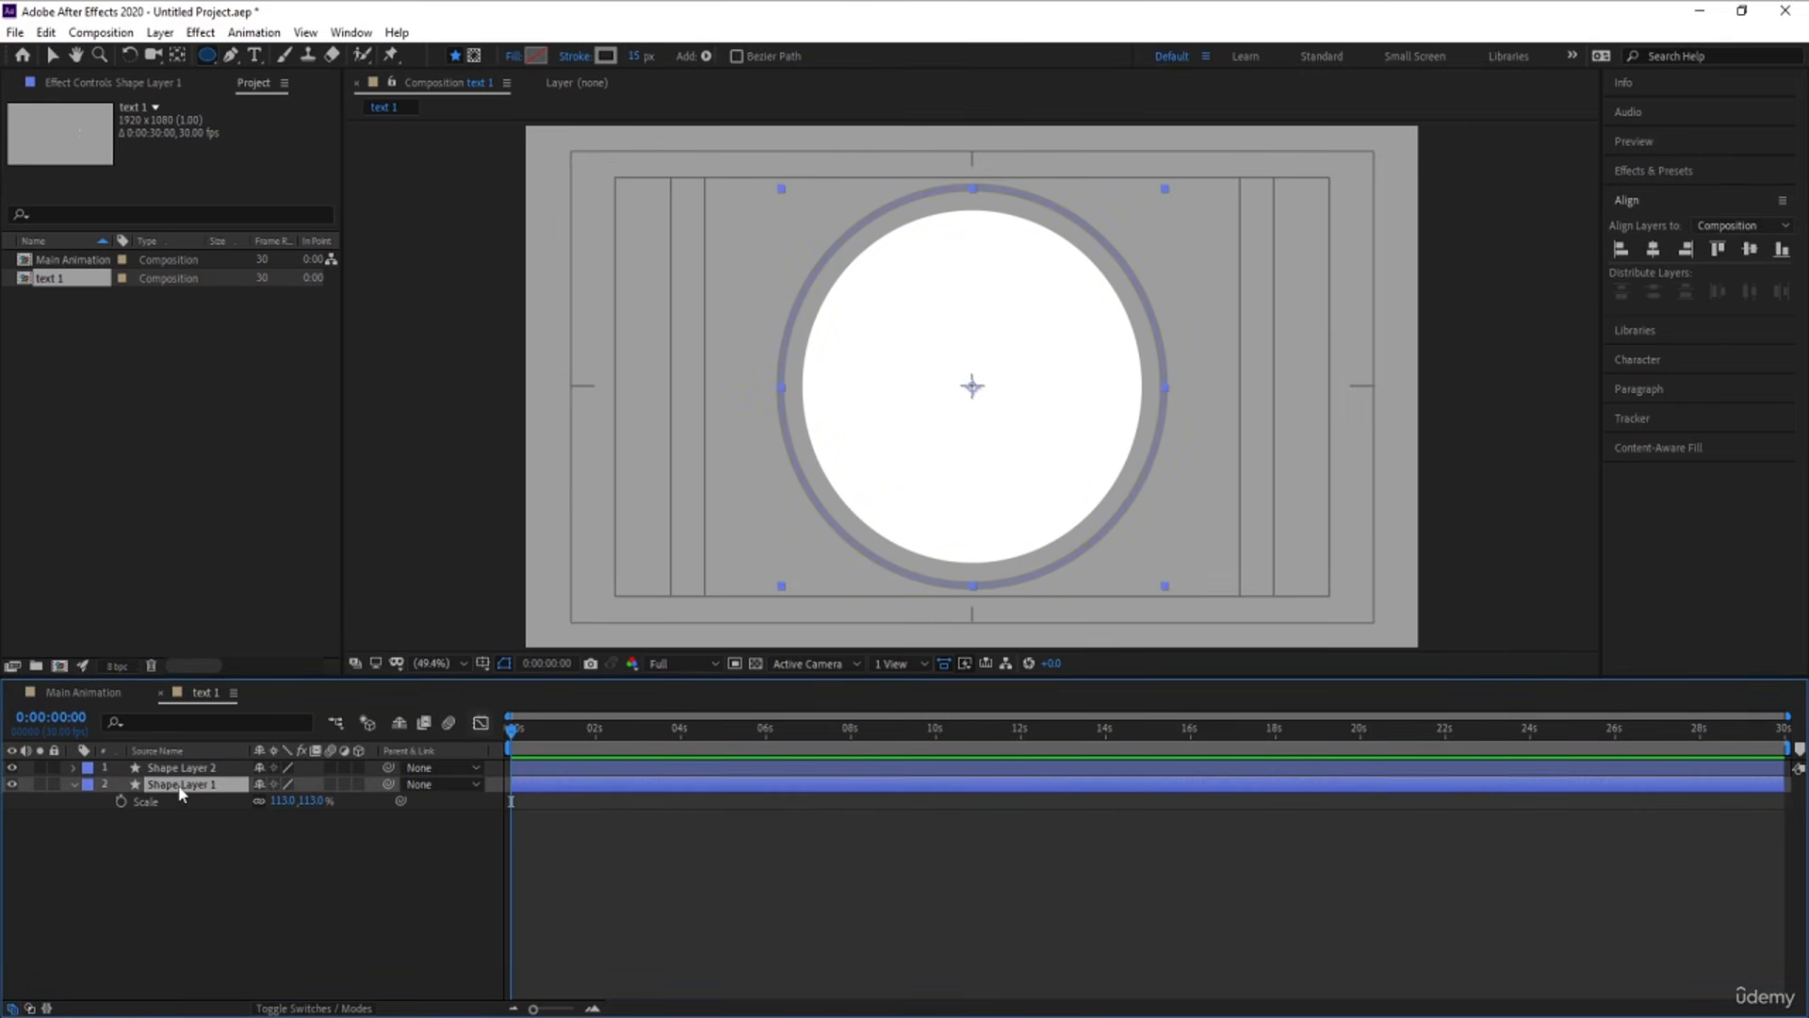
pyautogui.hotkey('ctrl', 'd')
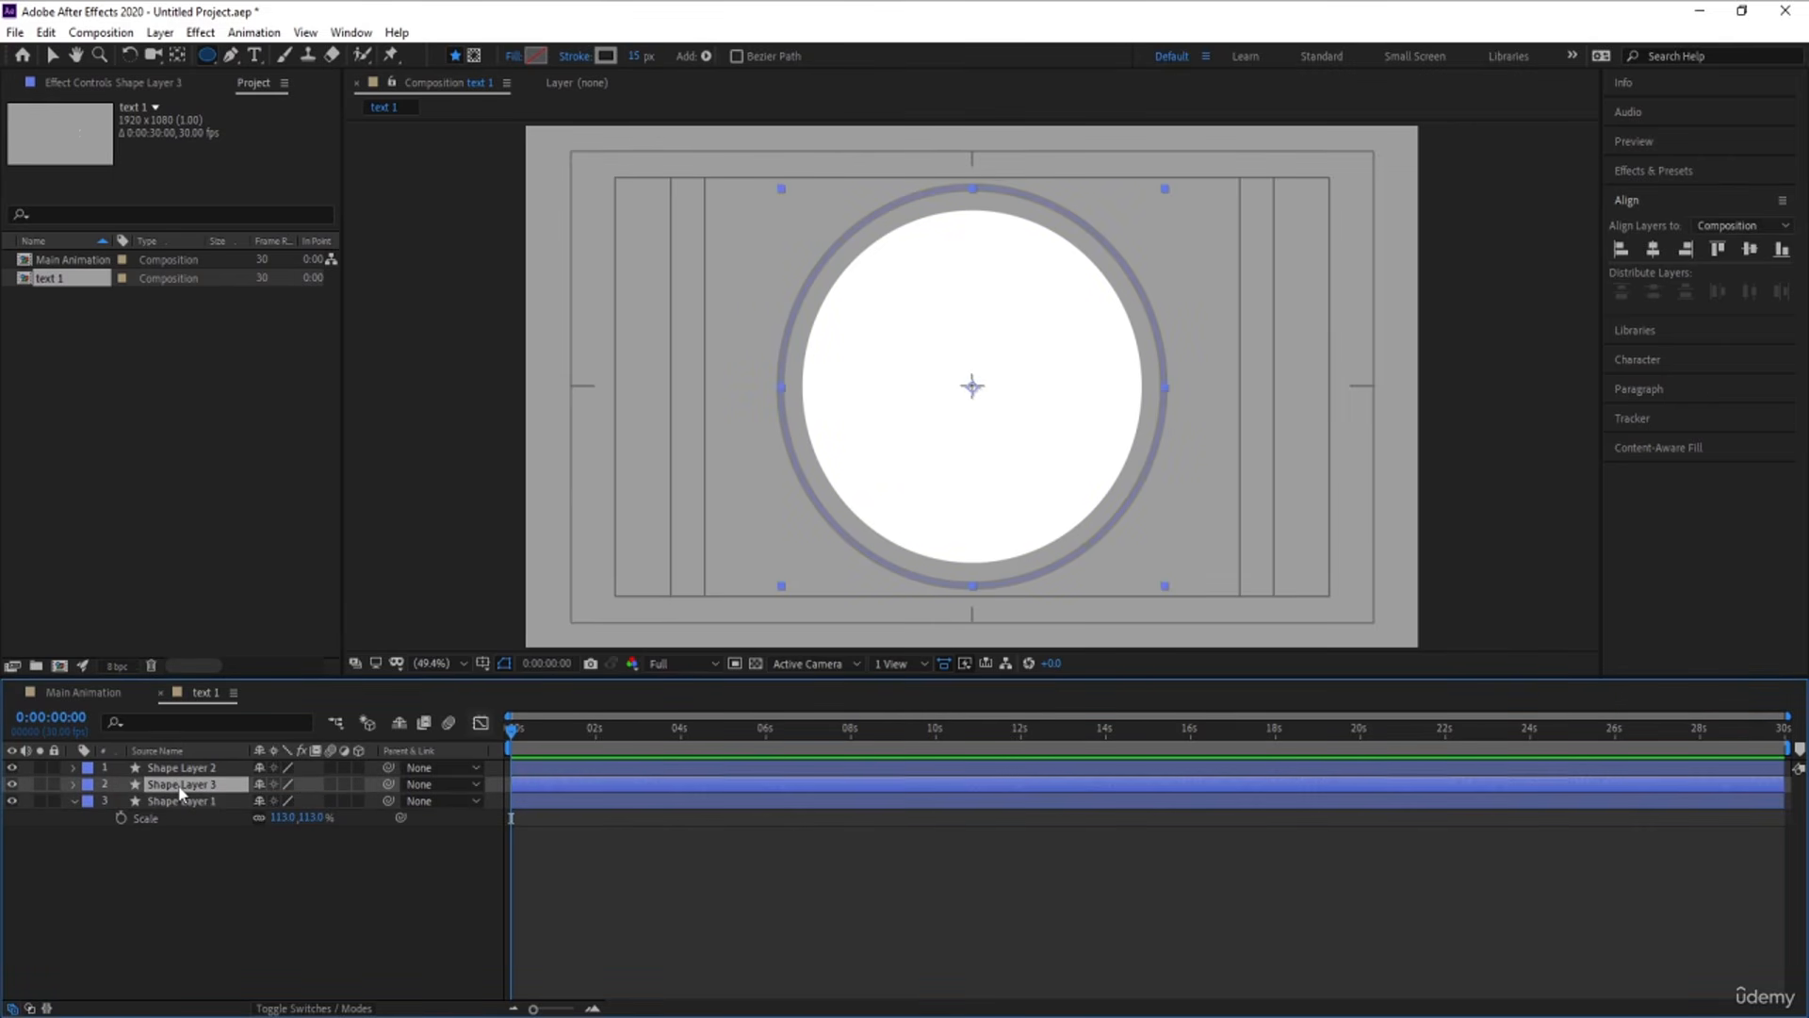
pyautogui.click(634, 57)
pyautogui.write('30')
pyautogui.press('Return')
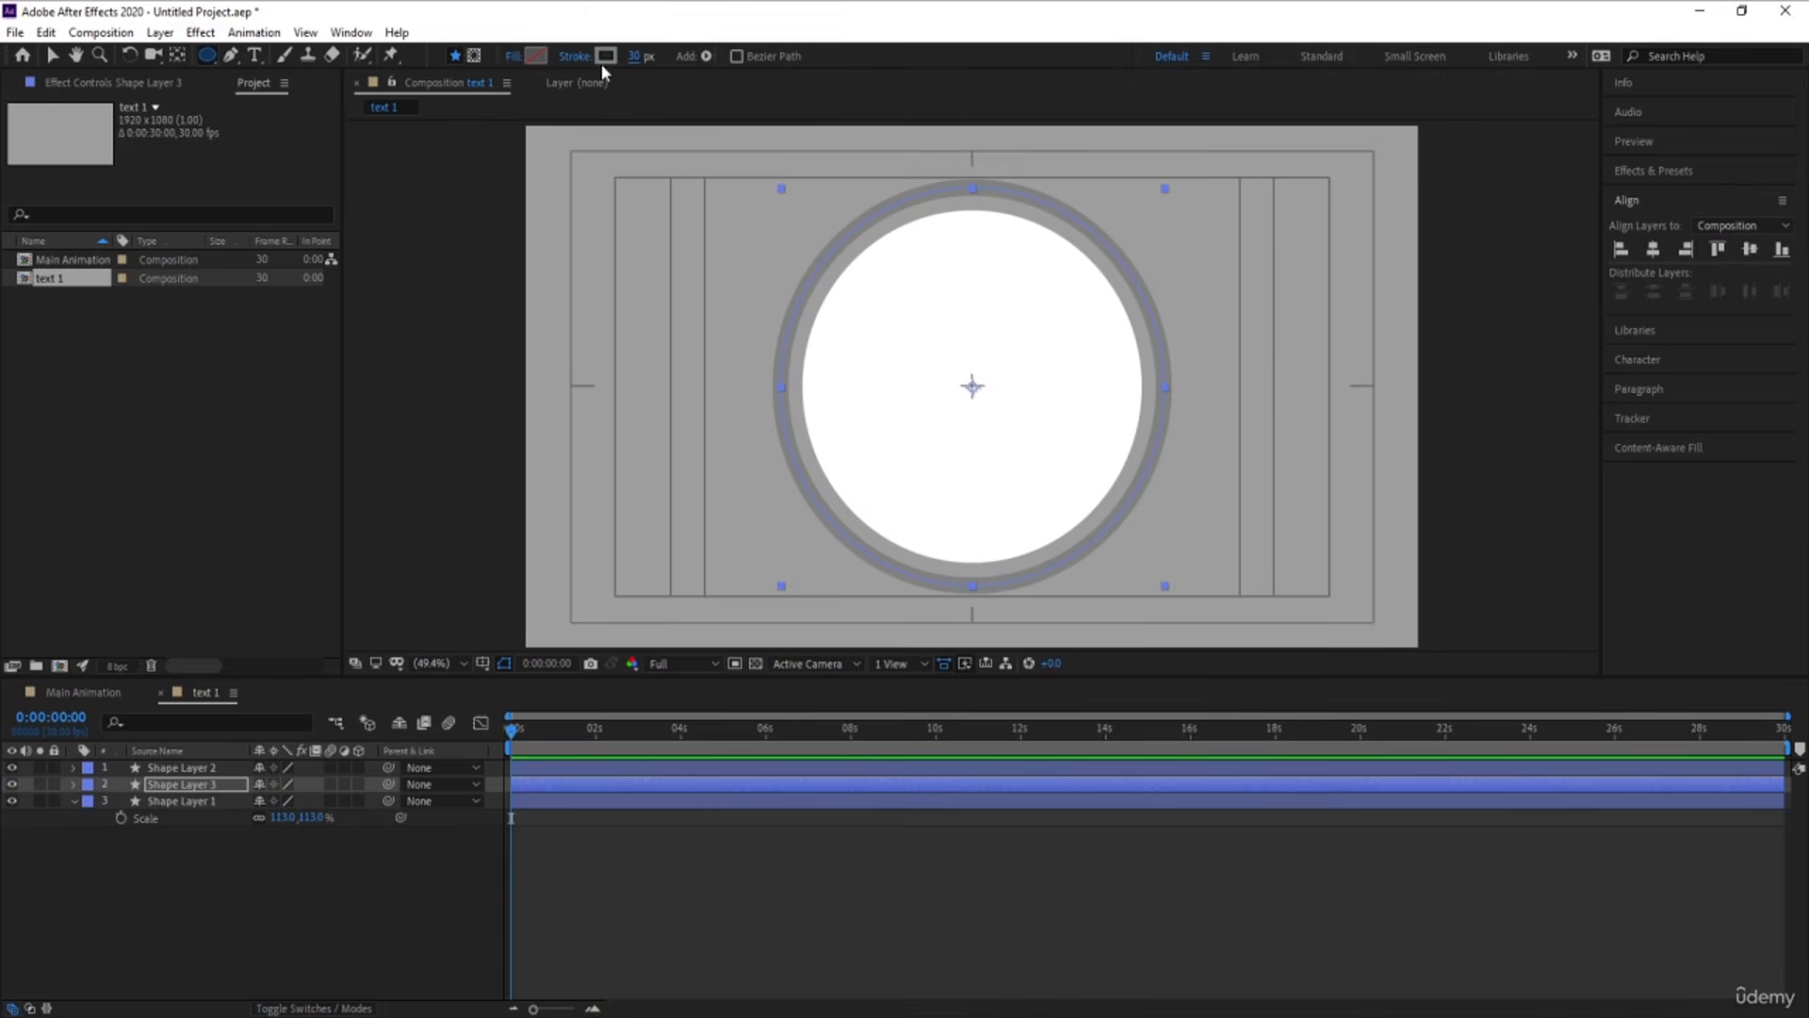
# Color the Shape Layer 3 ring's stroke near-black (0E0D0D) and add Trim Paths to its contents
pyautogui.click(605, 56)
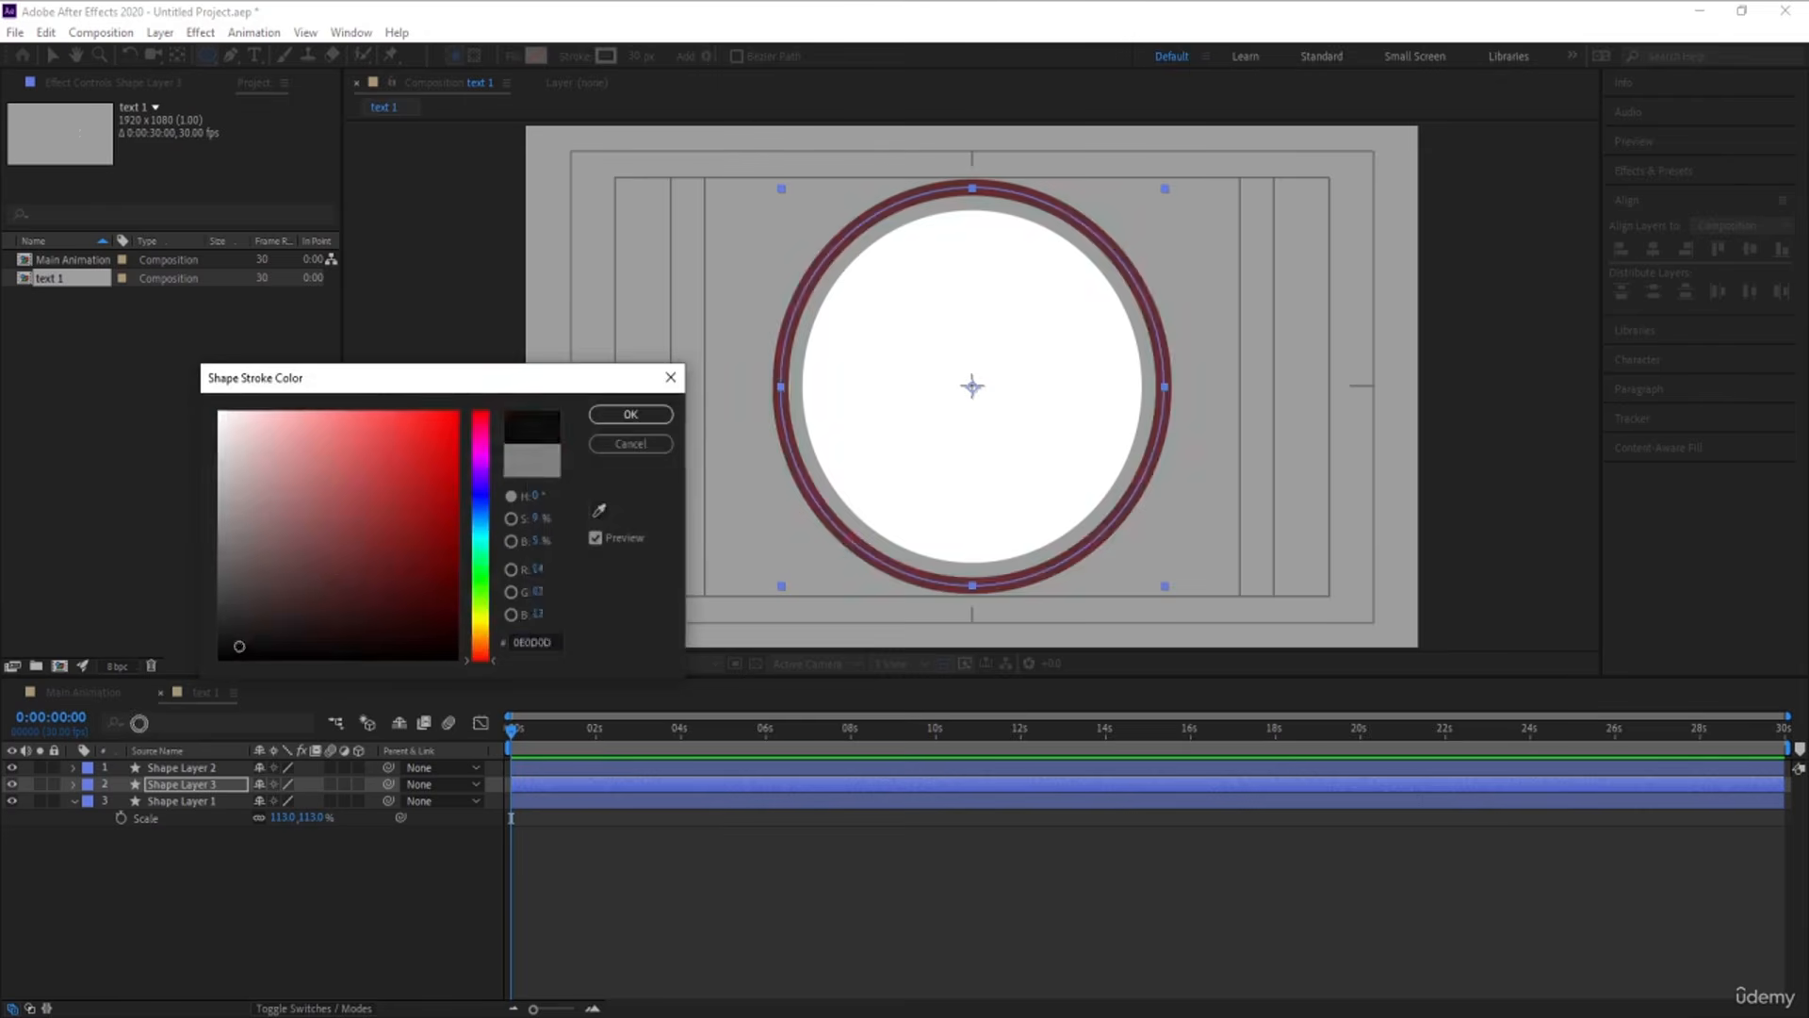
pyautogui.press('Return')
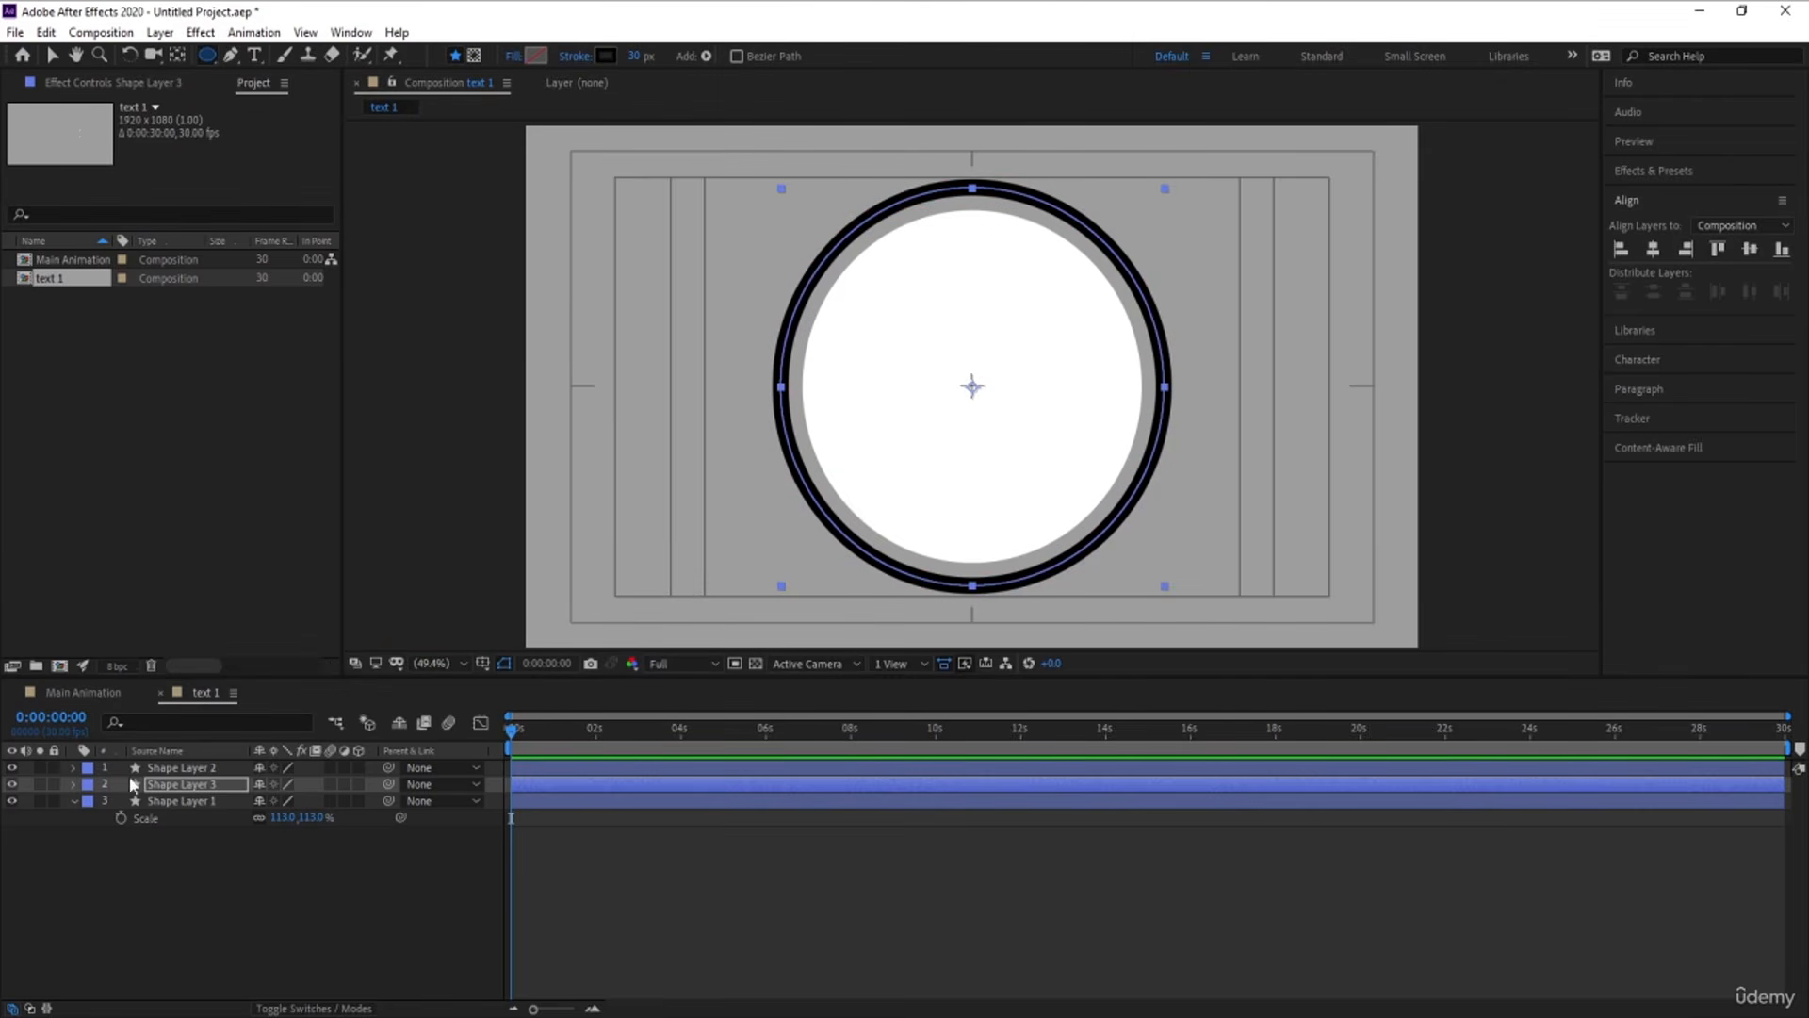
pyautogui.click(75, 784)
pyautogui.click(369, 801)
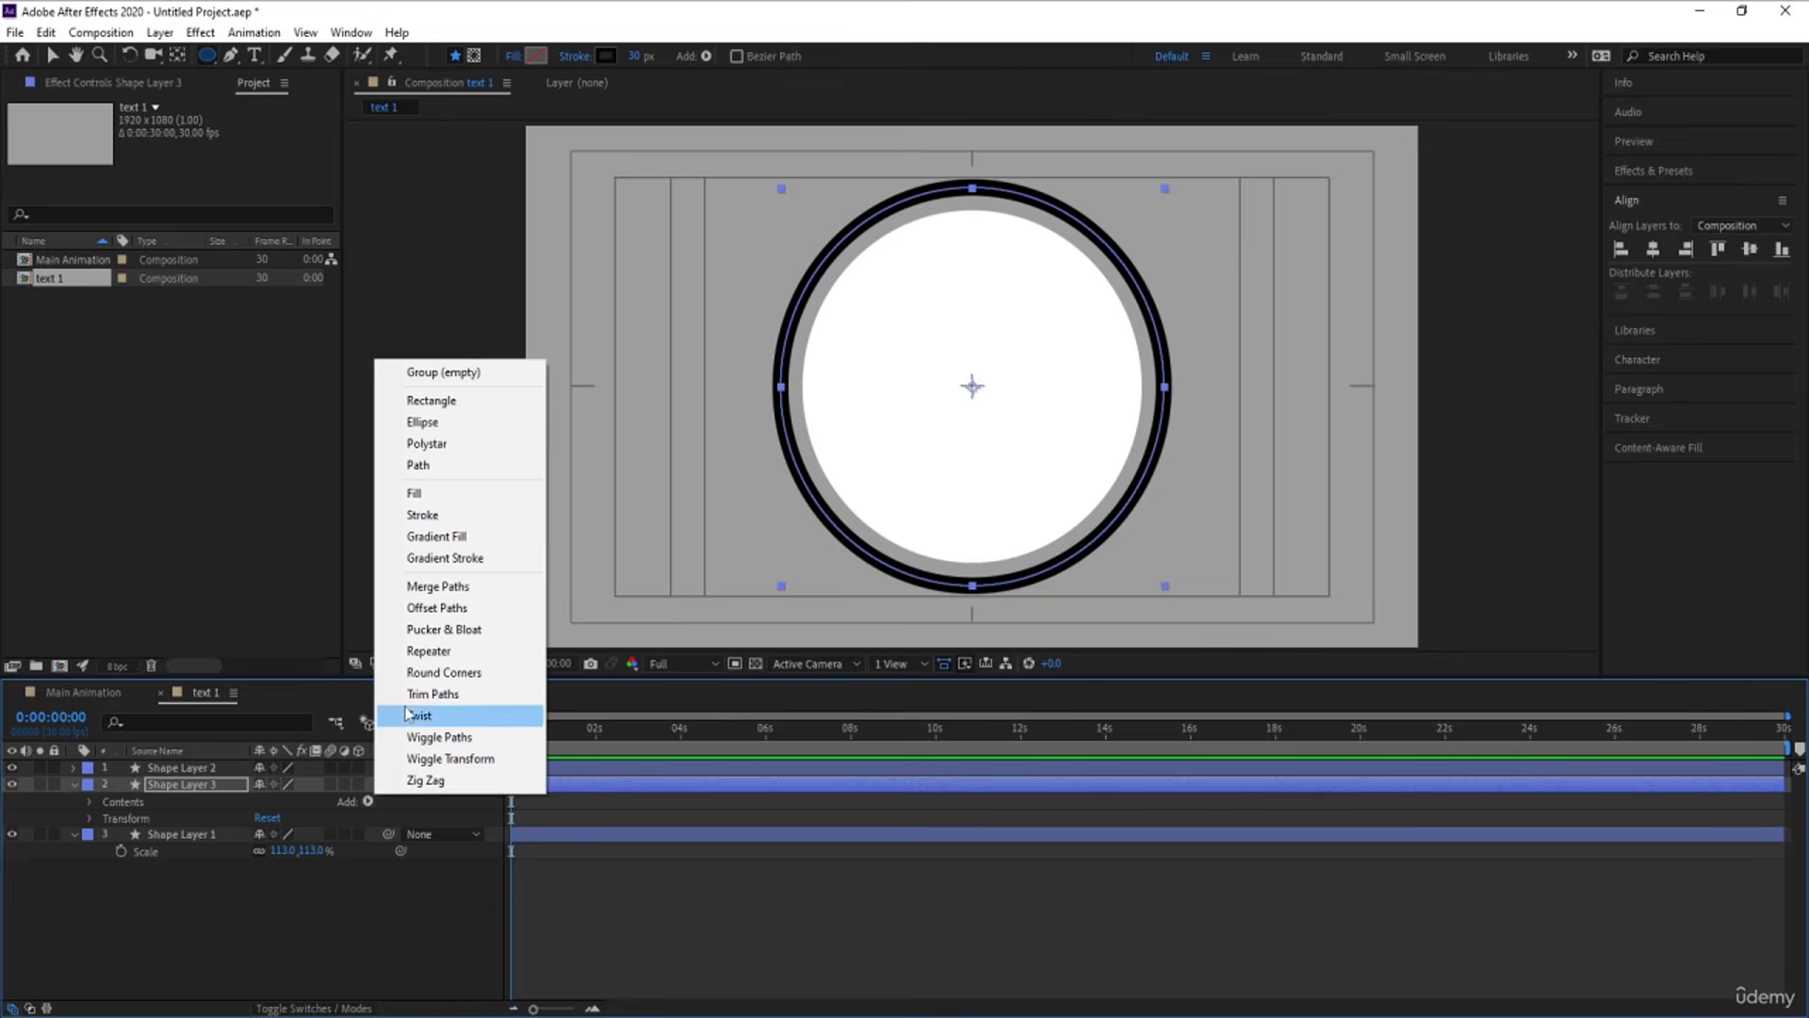
pyautogui.click(432, 694)
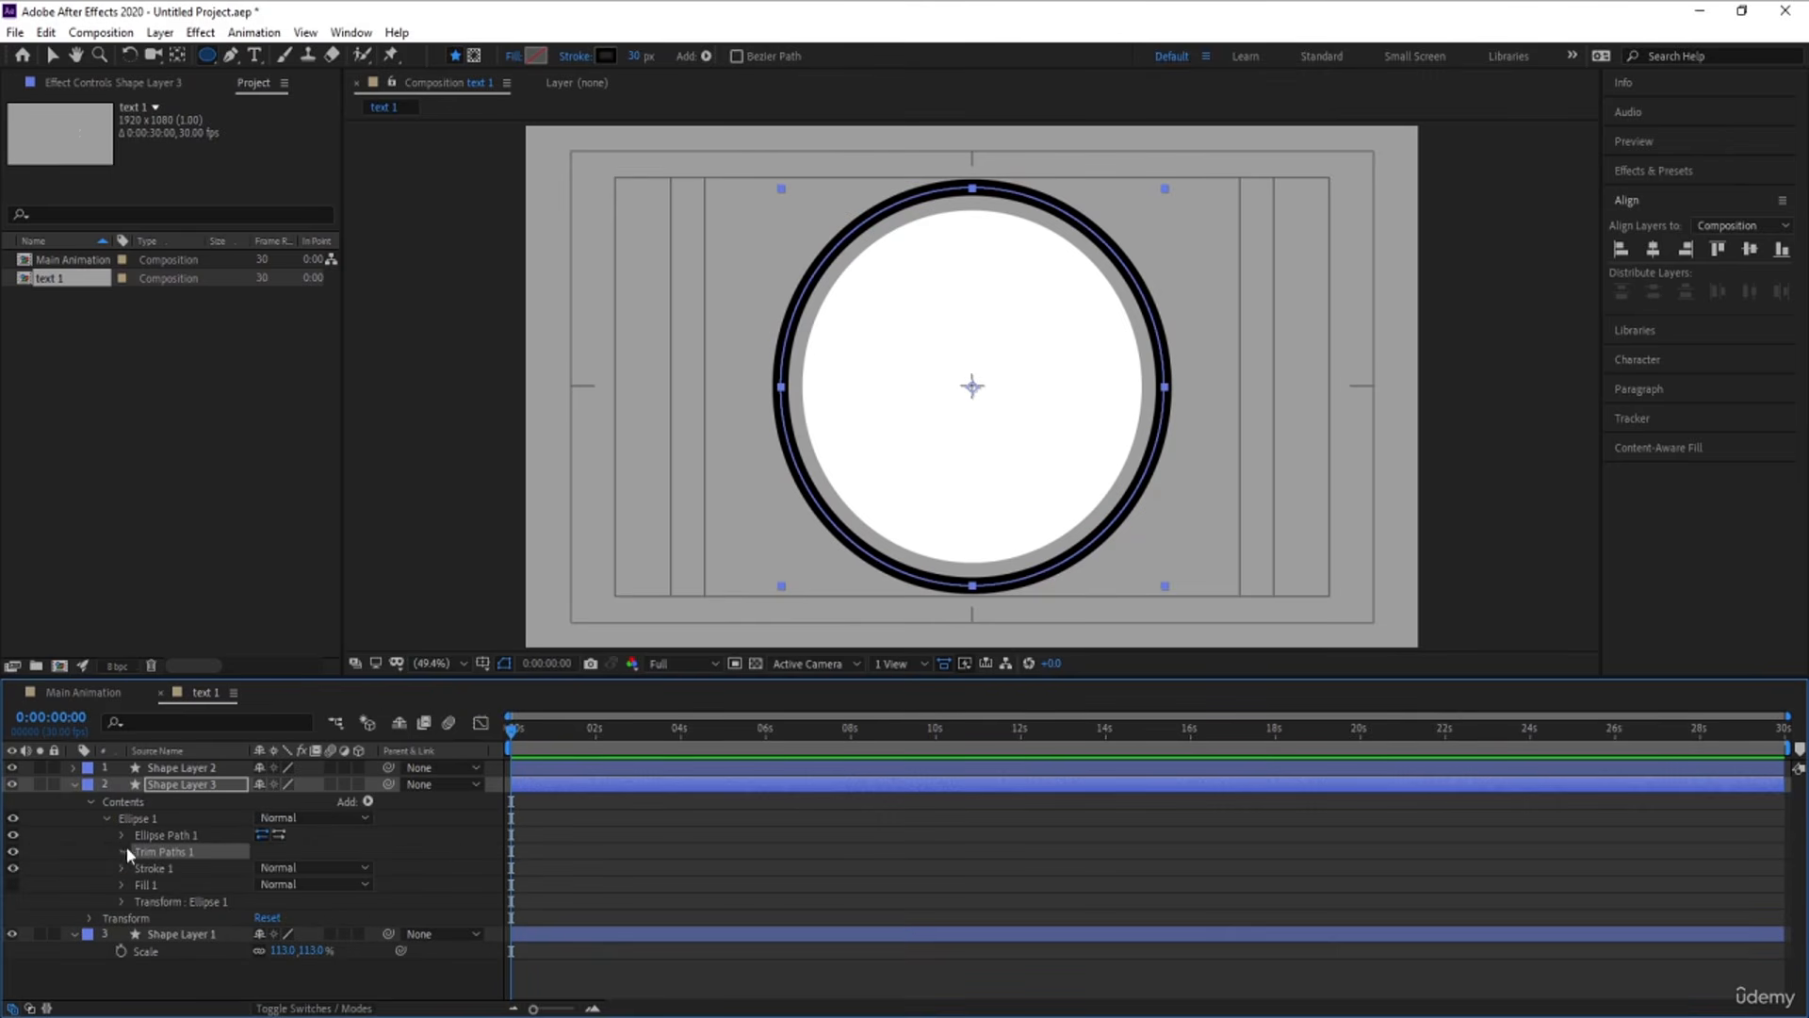
# Set the End value of Shape Layer 3's Trim Paths to 50%
pyautogui.click(123, 851)
pyautogui.click(268, 884)
pyautogui.write('5')
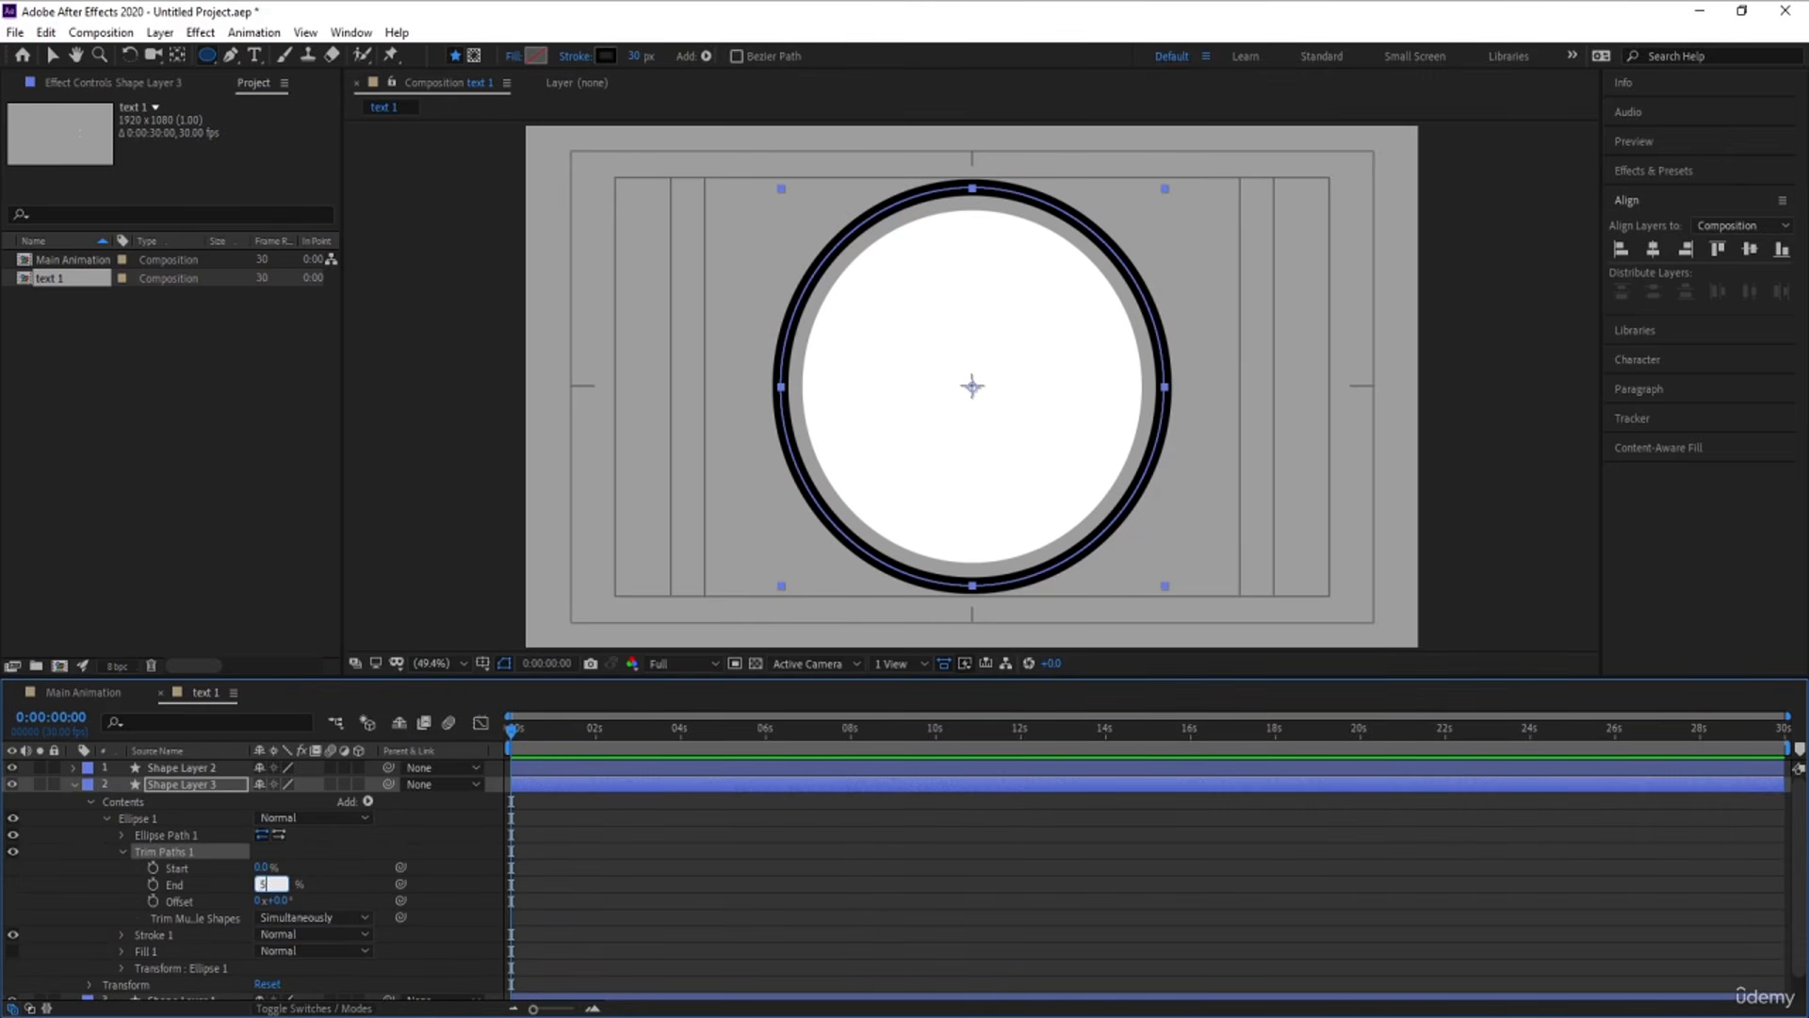
pyautogui.write('0')
pyautogui.press('Return')
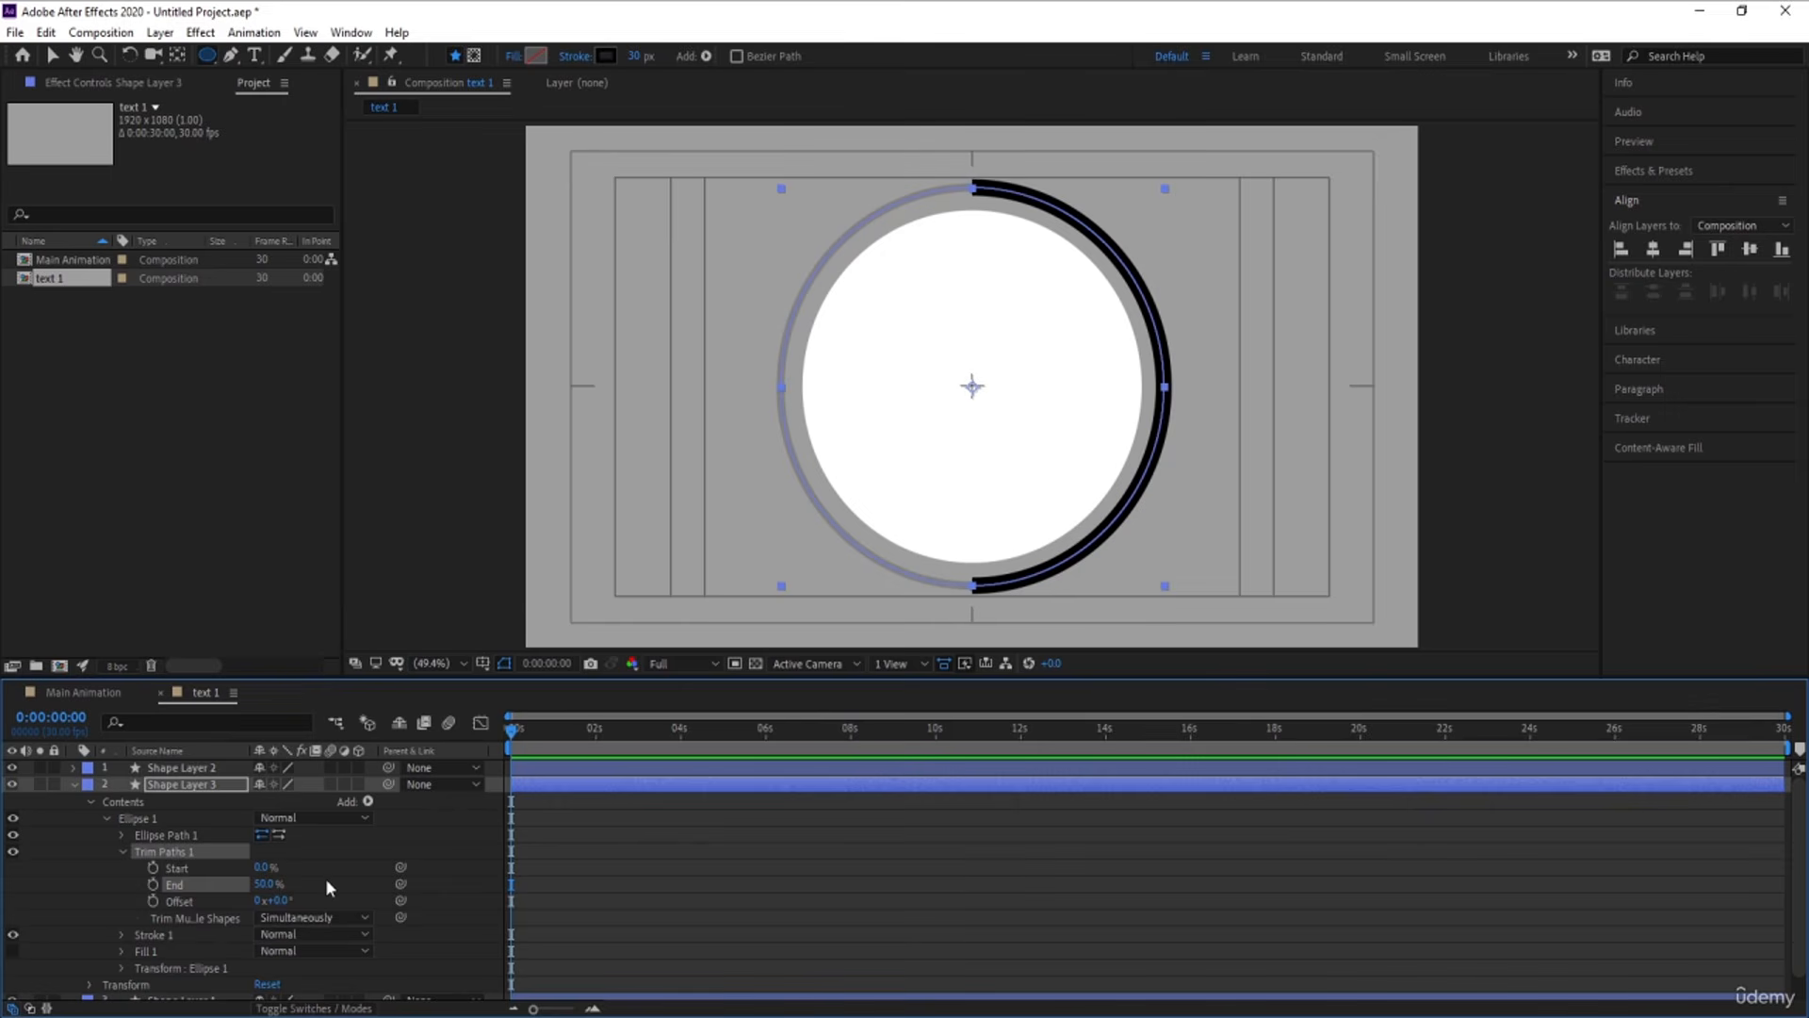
# Try a 90° offset on Shape Layer 3's Trim Paths
pyautogui.click(283, 900)
pyautogui.write('90')
pyautogui.press('Return')
# Set the offset of Shape Layer 3's Trim Paths to 180°
pyautogui.click(283, 900)
pyautogui.write('180')
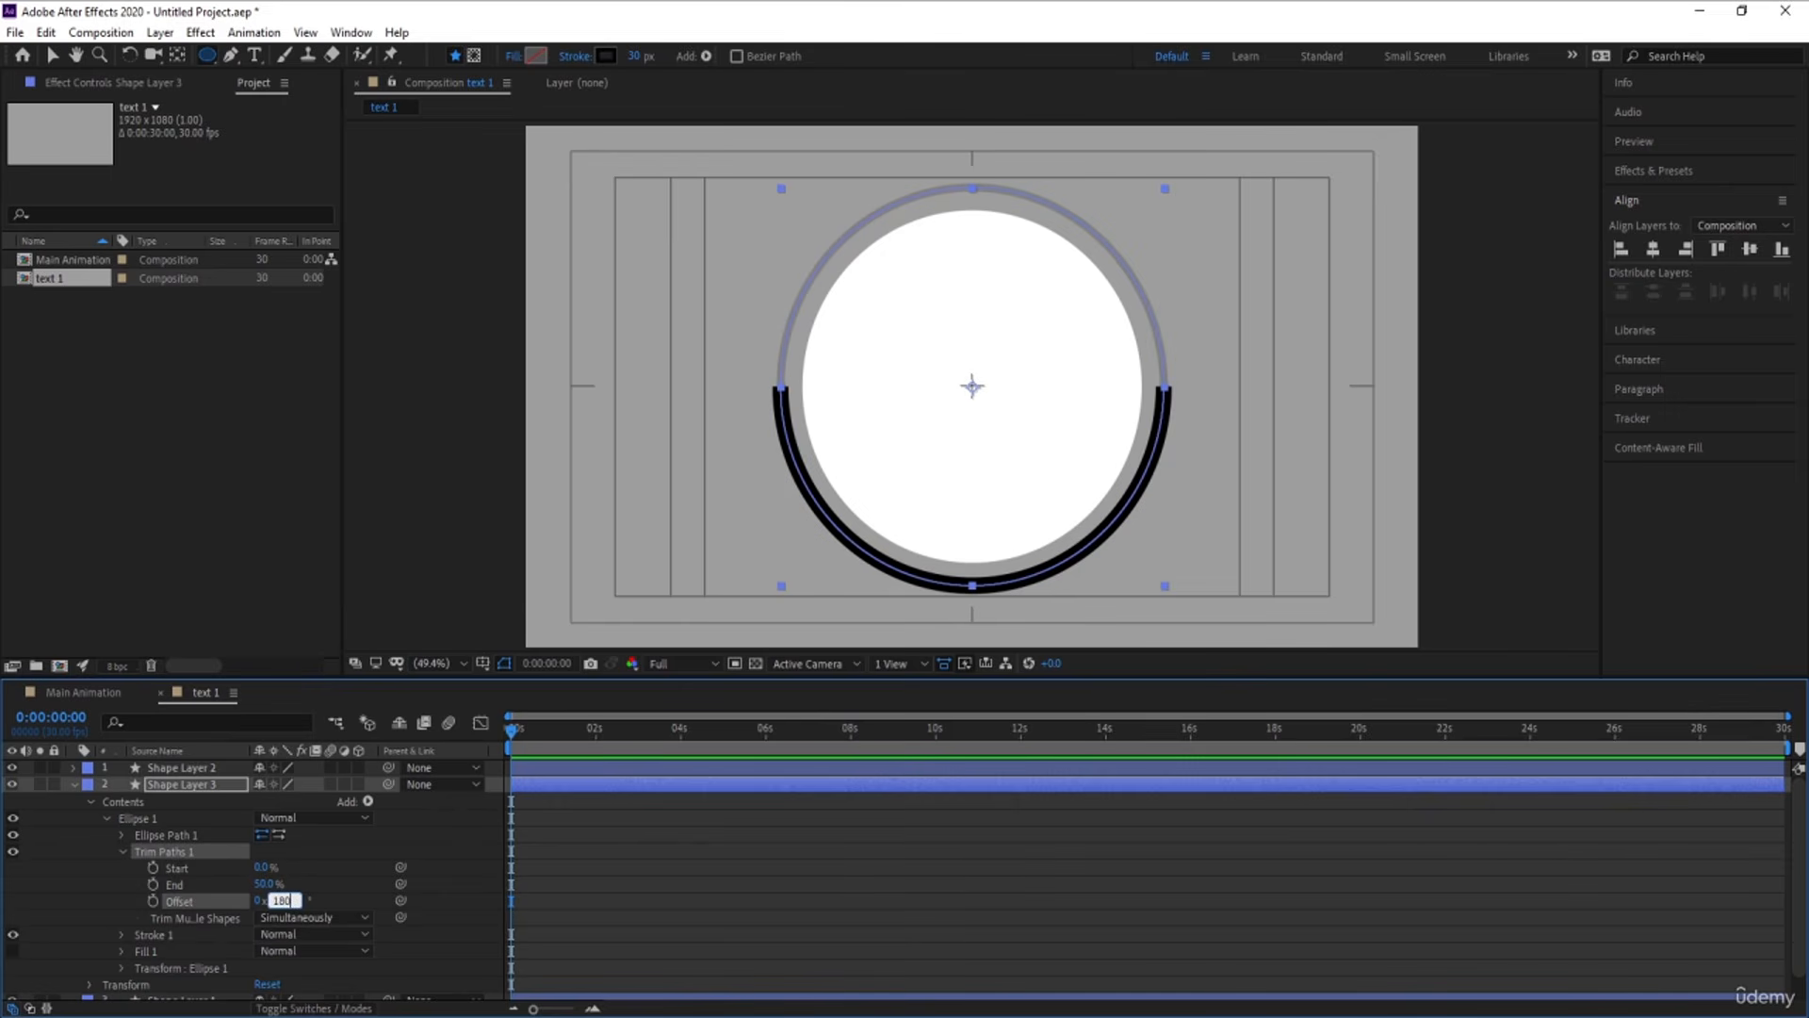
pyautogui.press('Return')
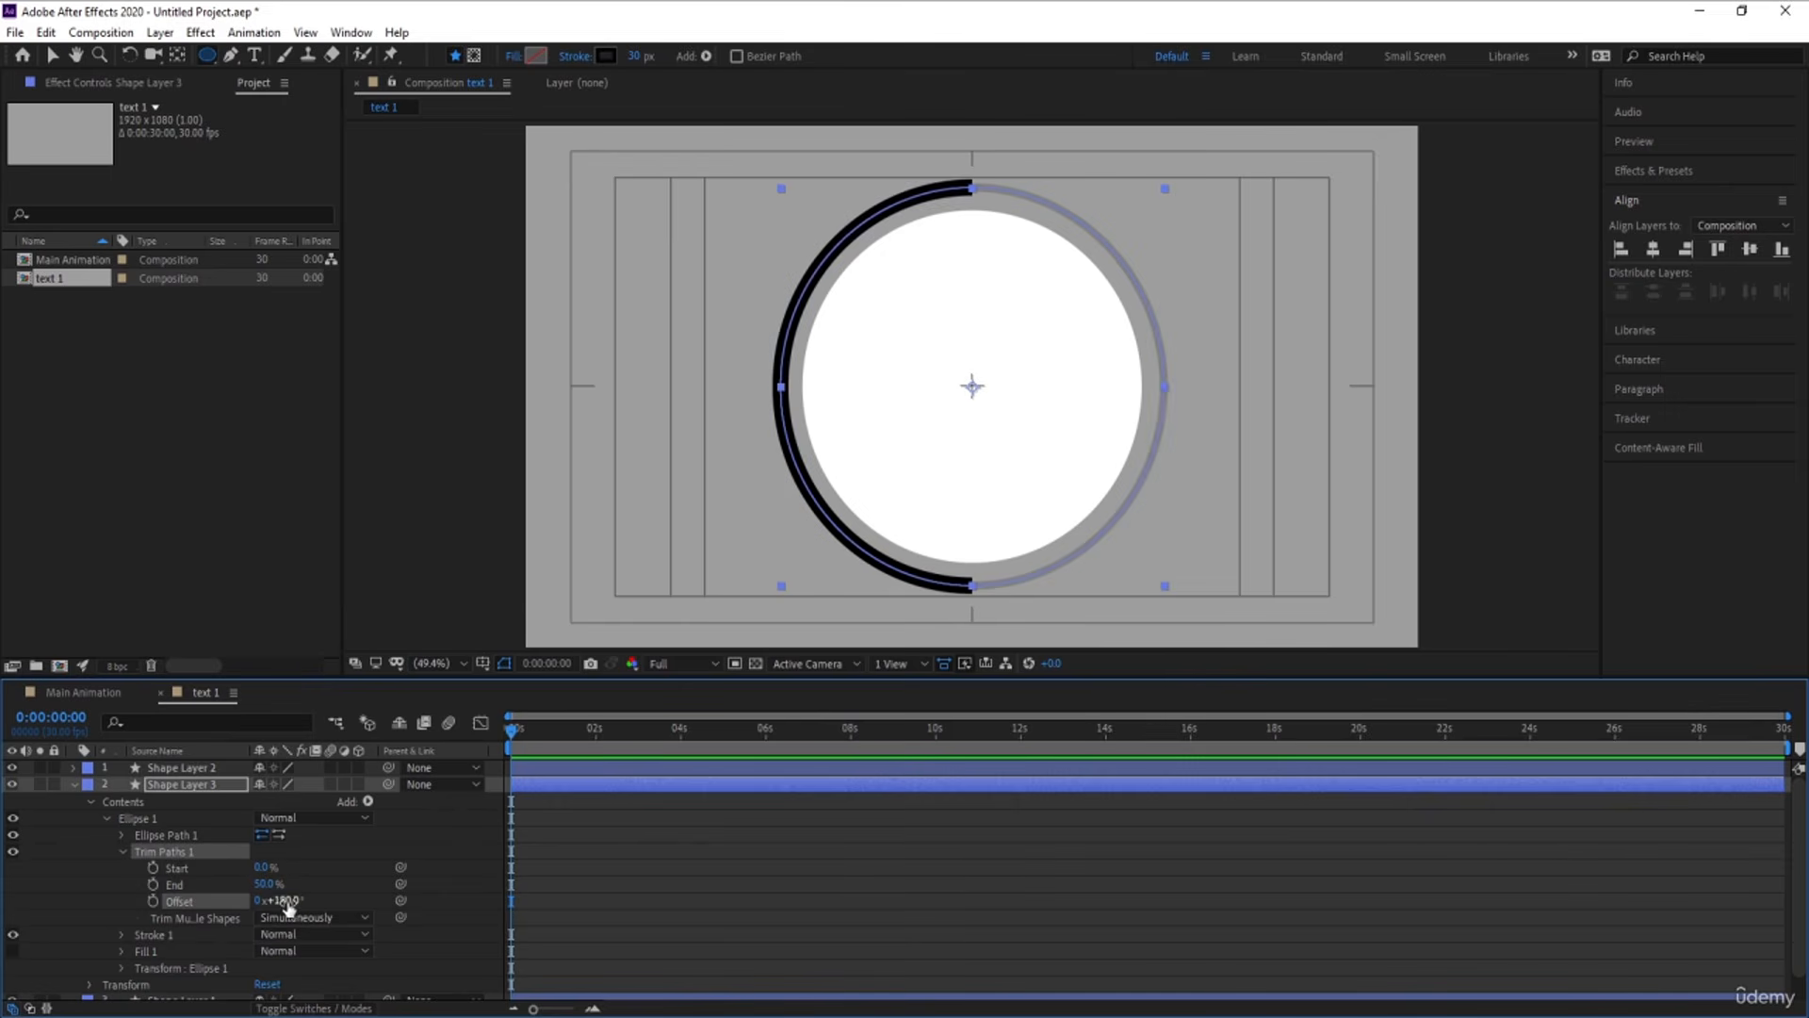
# Change the line cap of Shape Layer 3's stroke to Round Cap and collapse the layer's properties
pyautogui.click(124, 934)
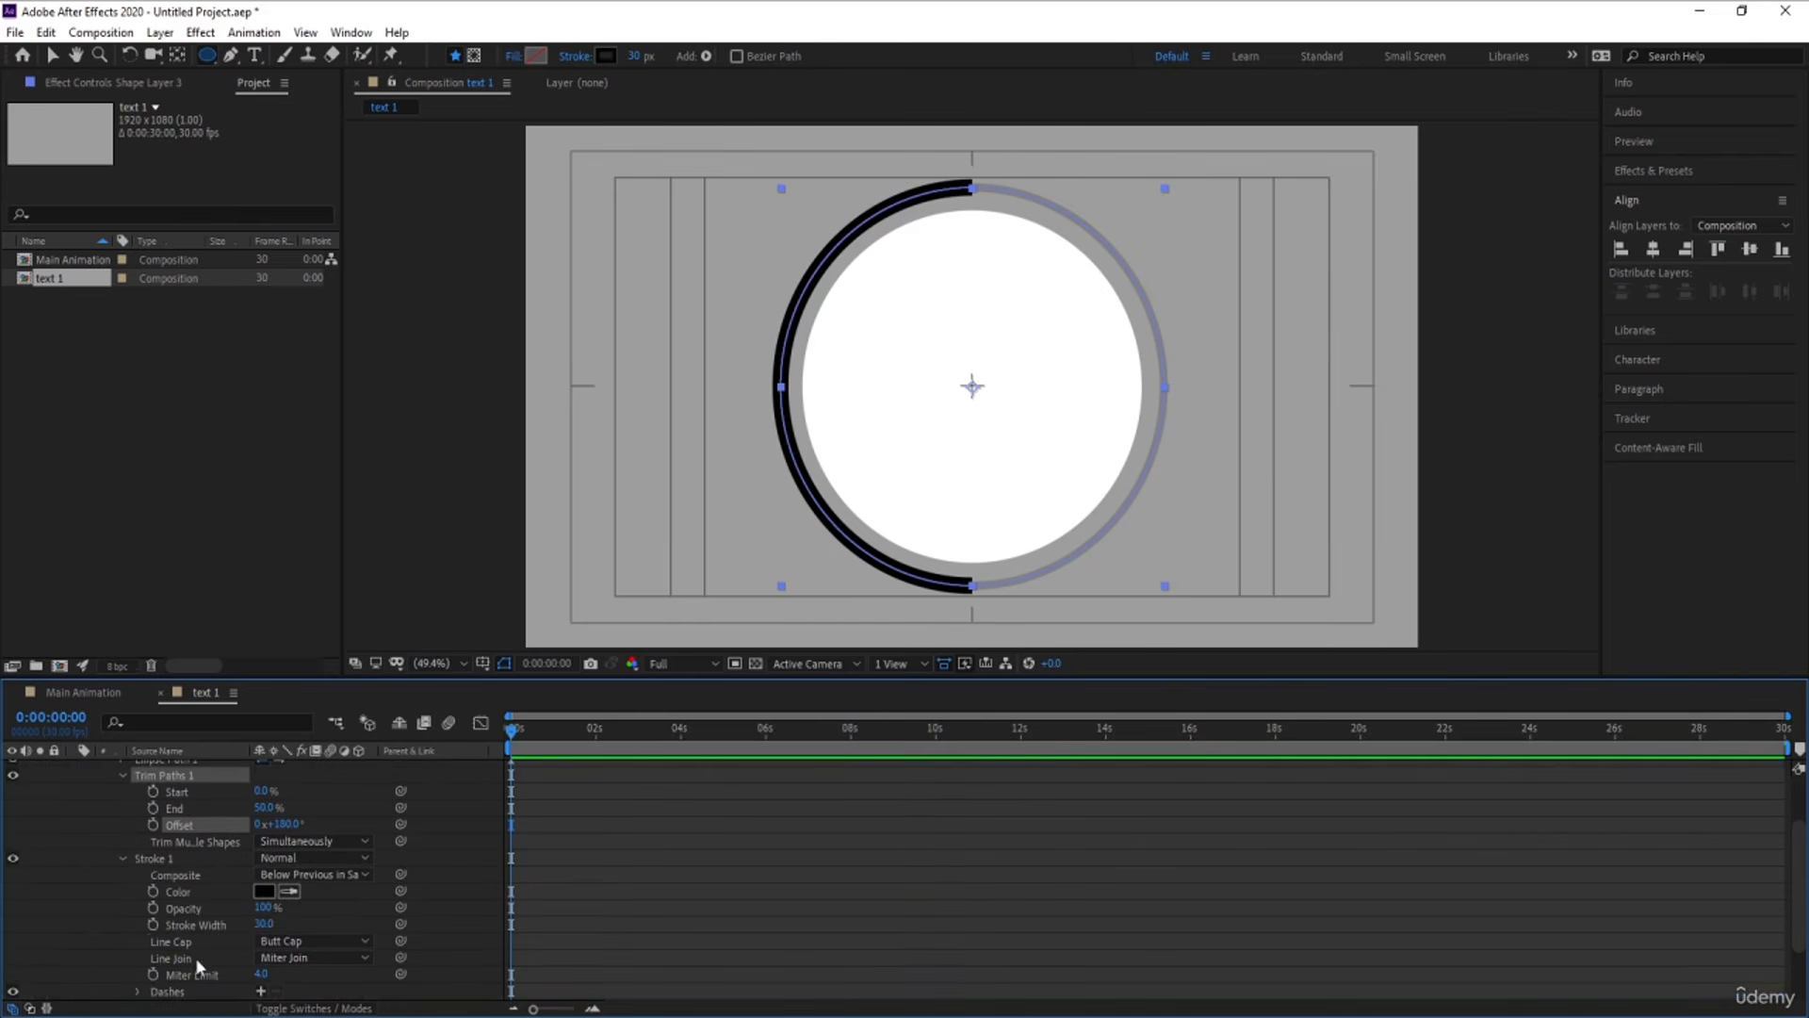
pyautogui.click(311, 941)
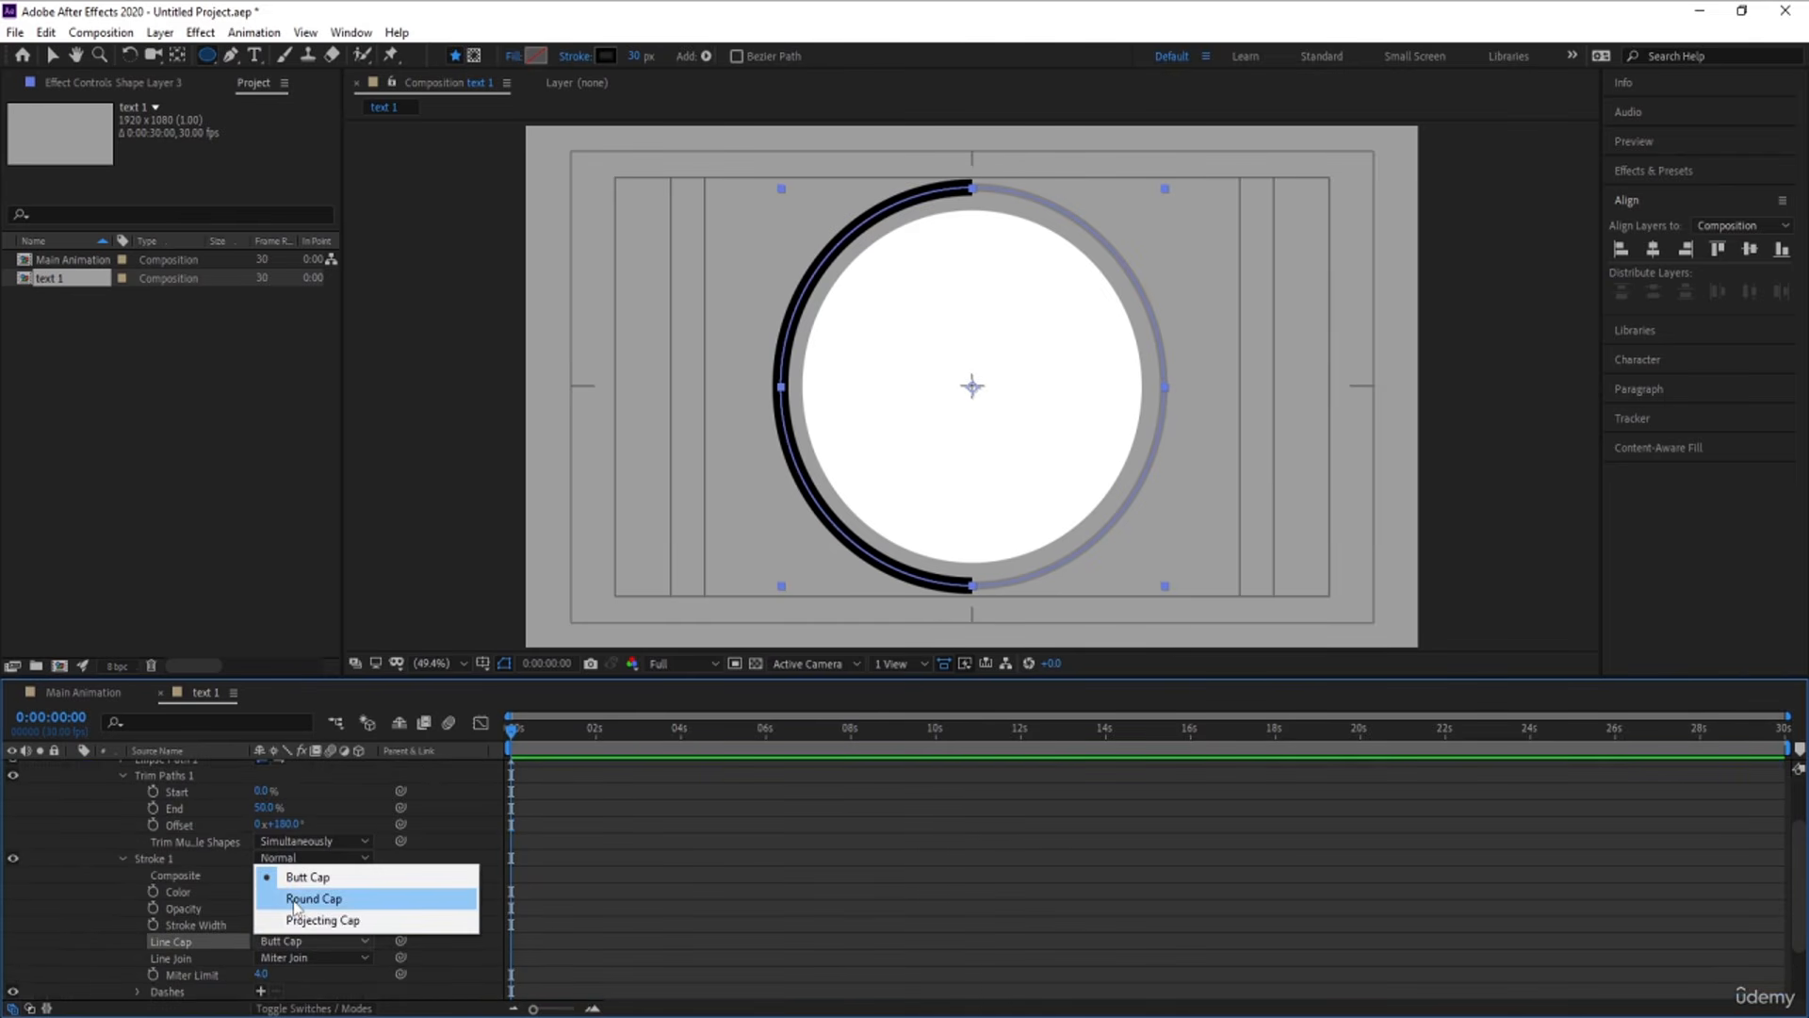
pyautogui.click(292, 902)
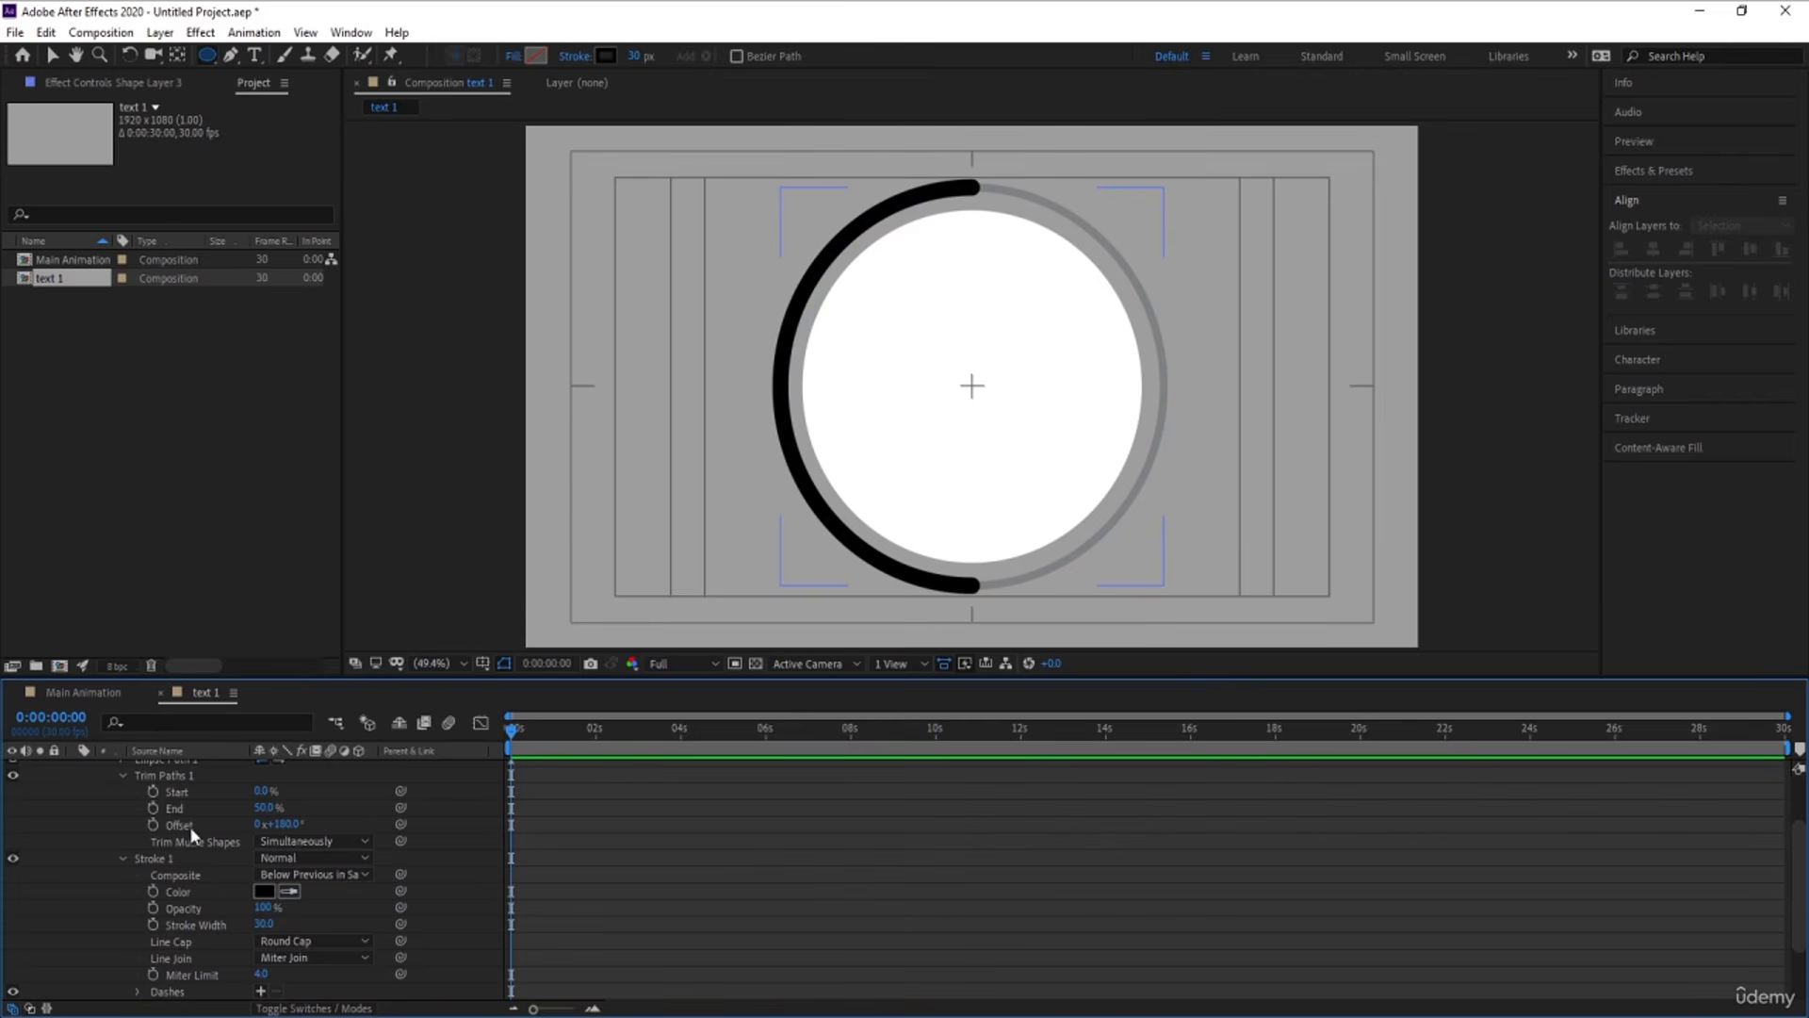
pyautogui.scroll(-1, 189, 827)
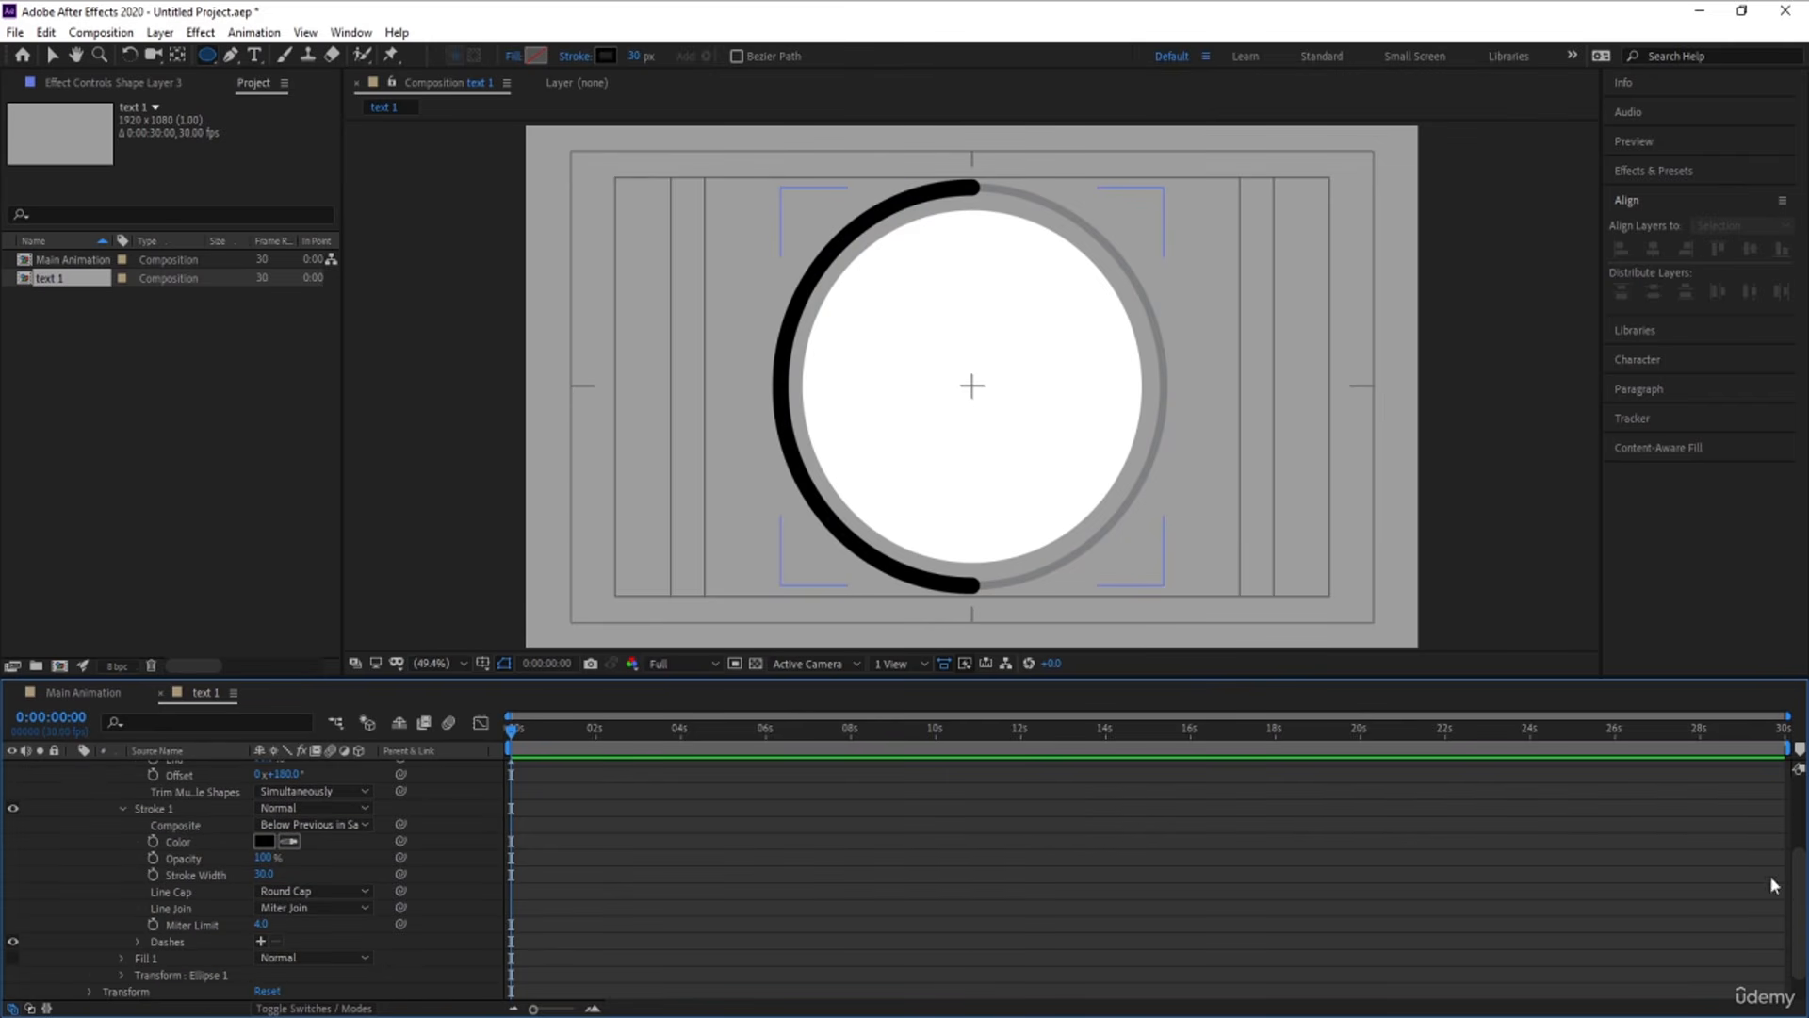
pyautogui.moveTo(1795, 905); pyautogui.dragTo(1786, 762)
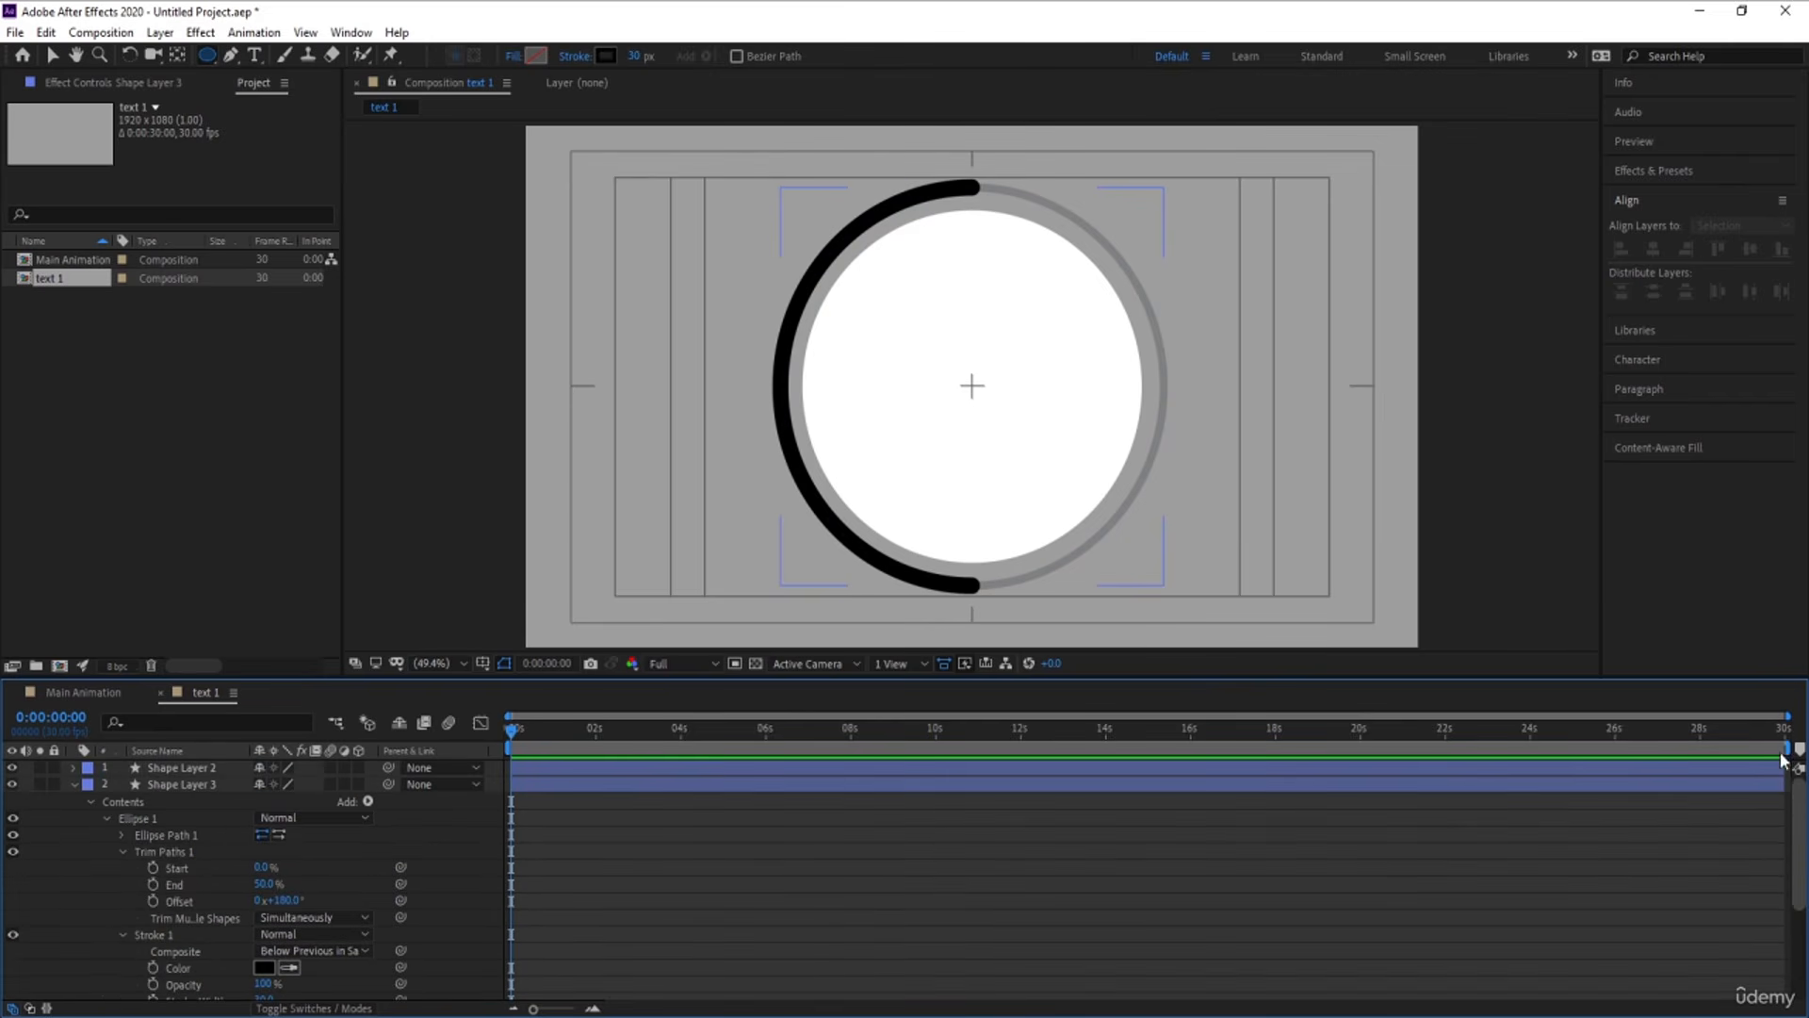
pyautogui.click(73, 785)
# Hide and show Shape Layer 1 to compare its thin ring with the half ring on Shape Layer 3
pyautogui.click(159, 803)
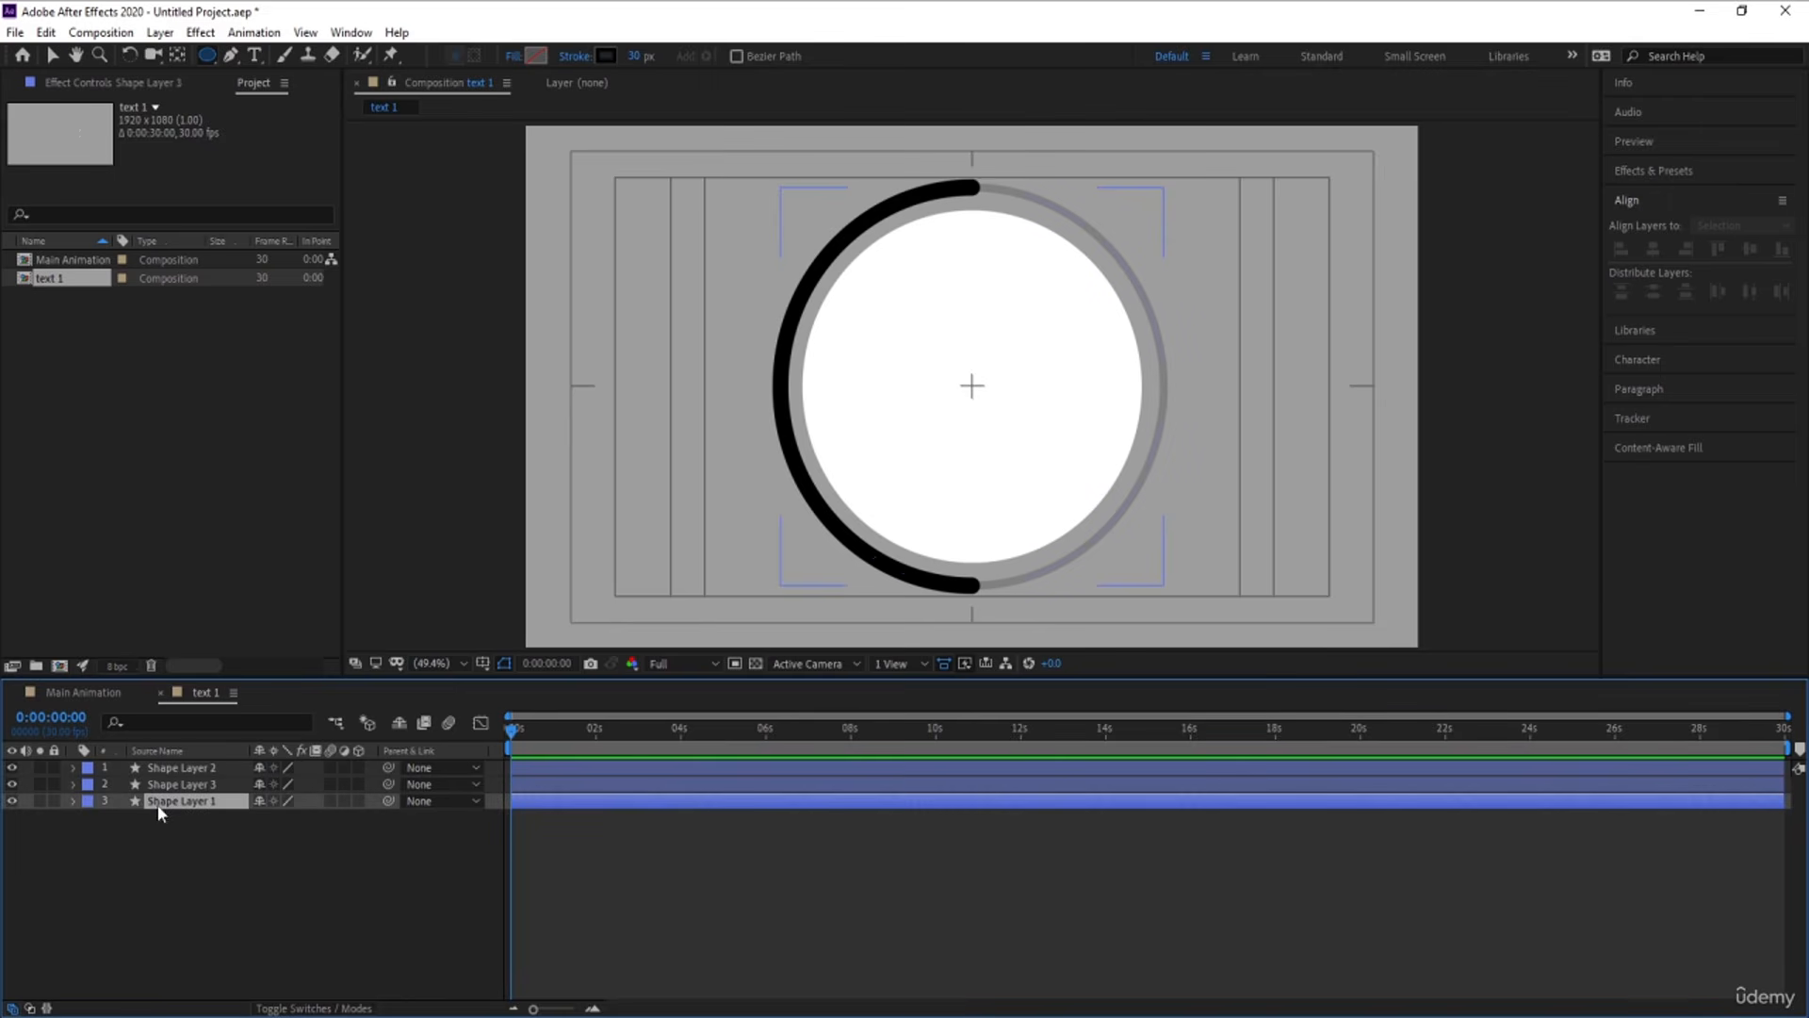
pyautogui.click(12, 804)
pyautogui.click(11, 804)
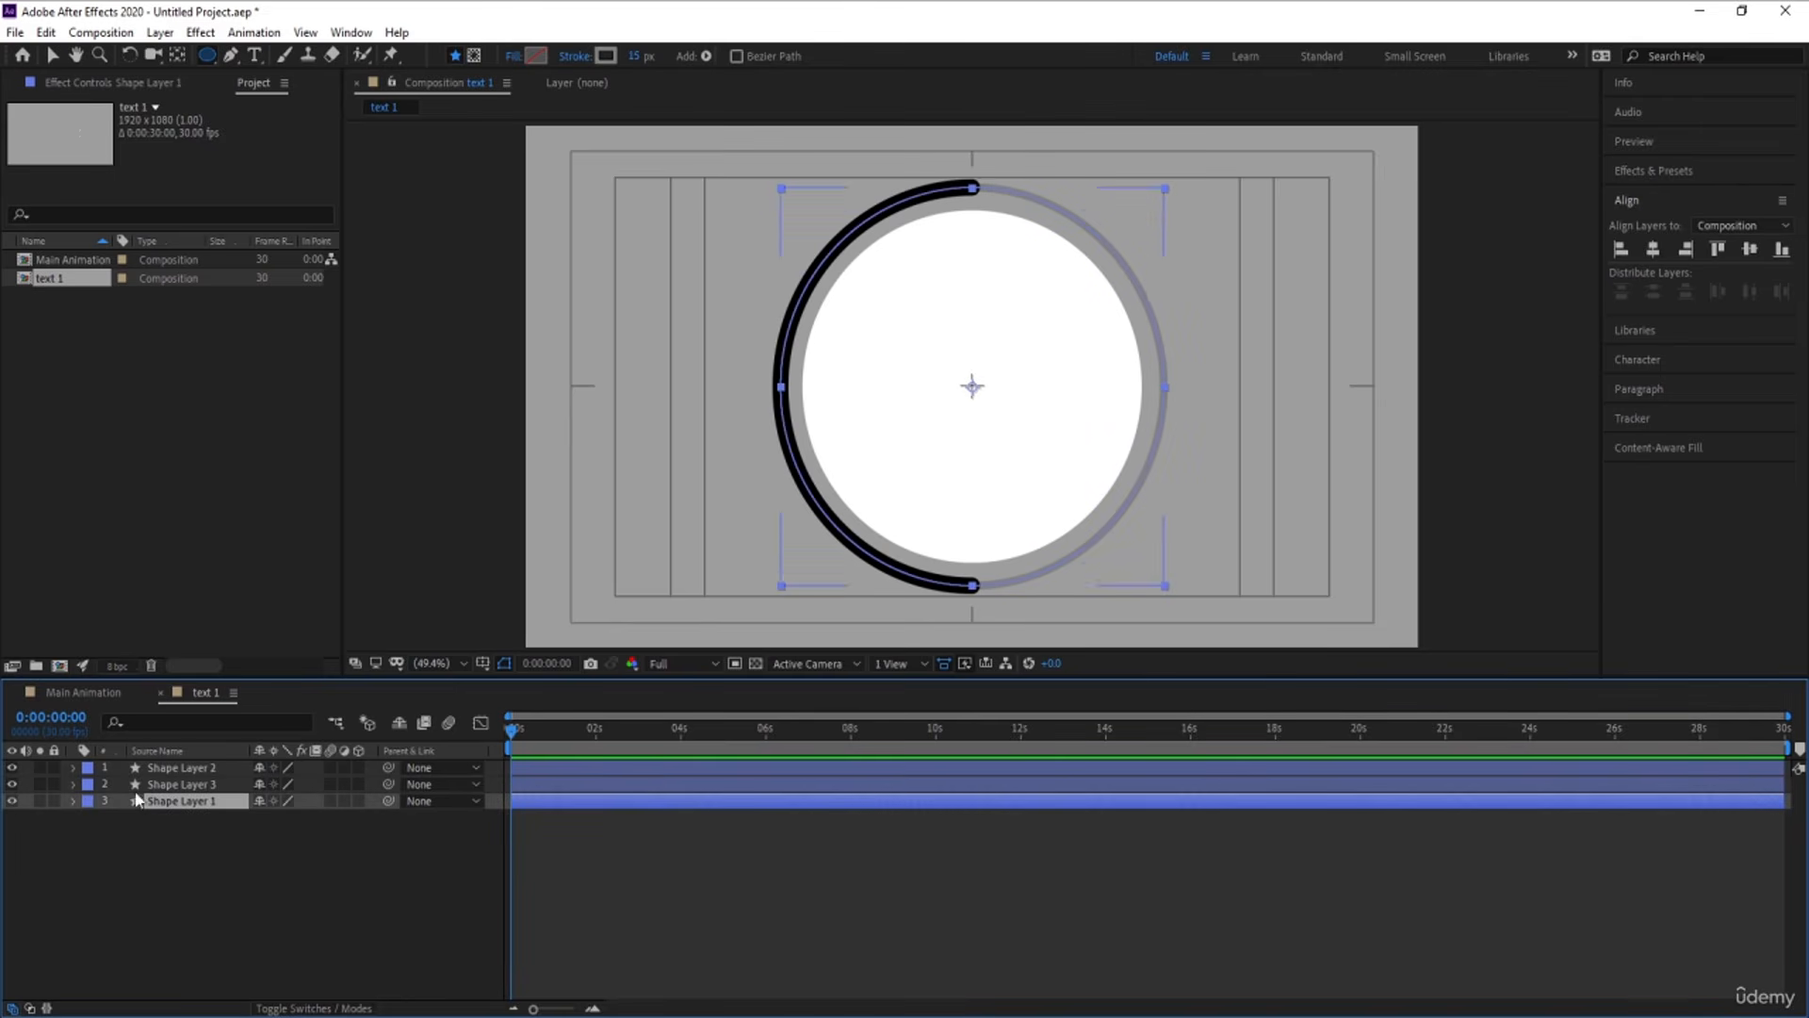
pyautogui.click(175, 787)
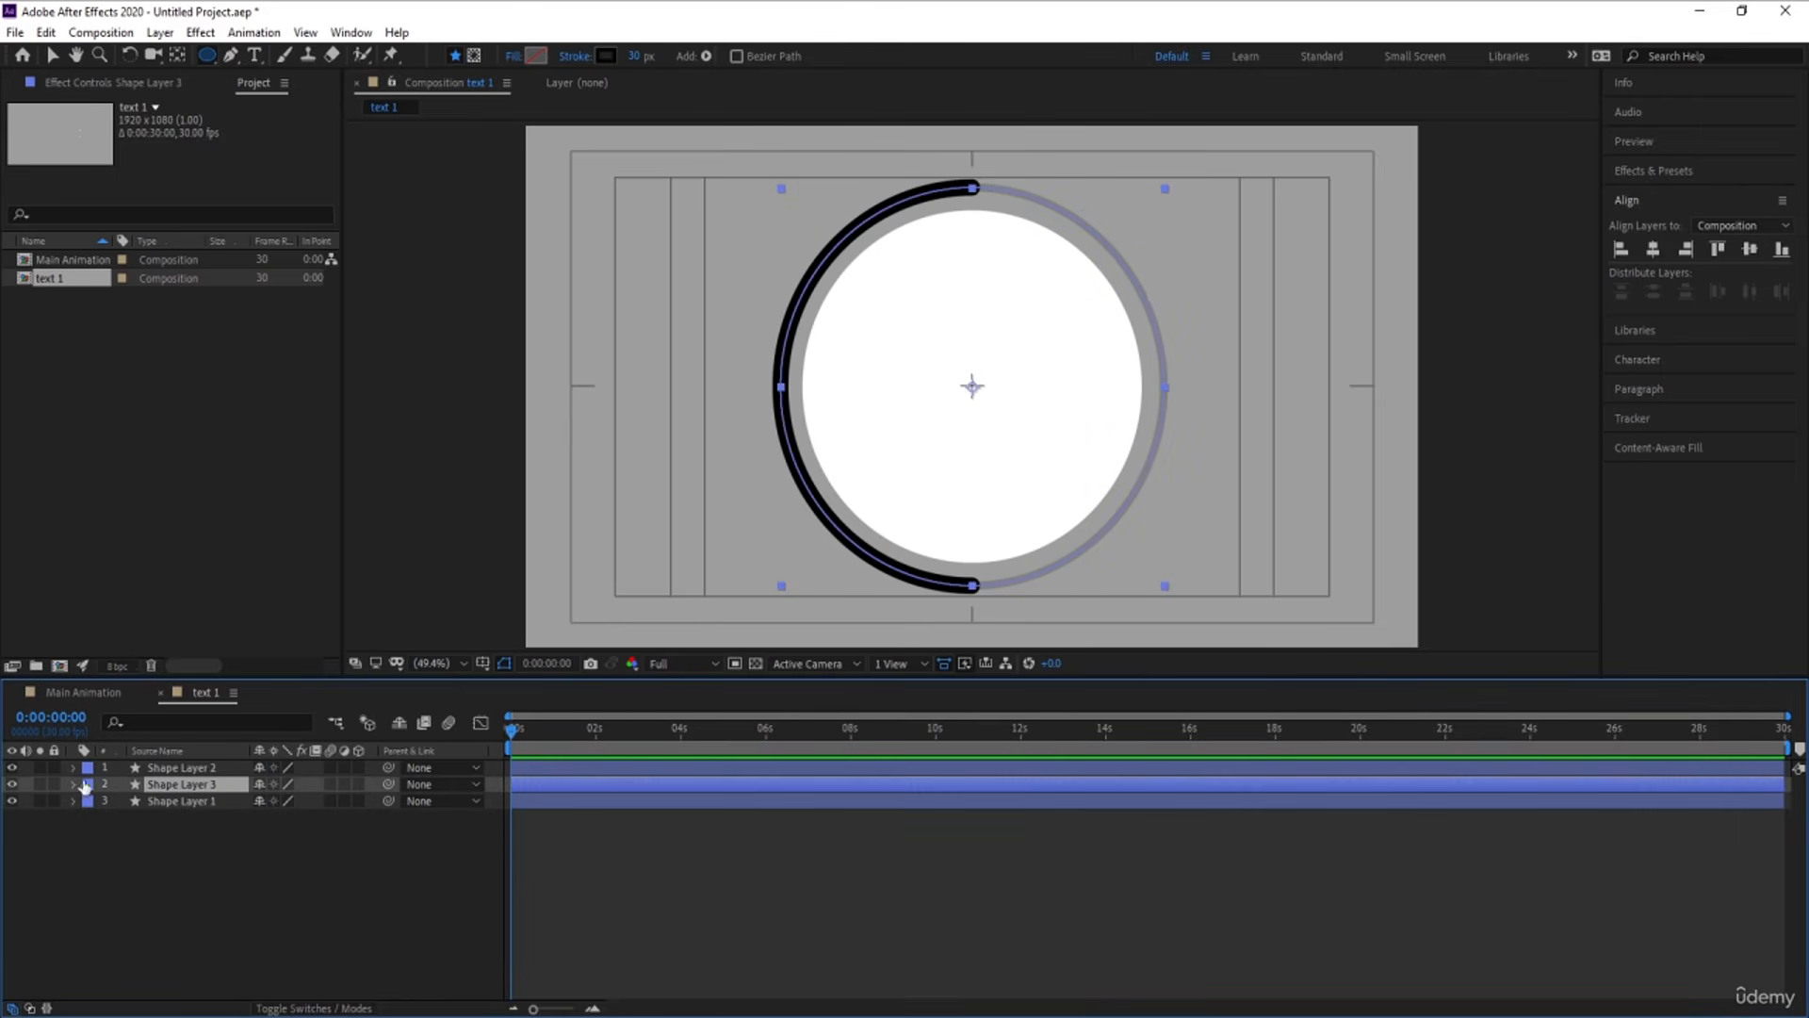
# Duplicate the white circle on Shape Layer 2 and scale the copy to 93%
pyautogui.click(187, 769)
pyautogui.hotkey('ctrl', 'd')
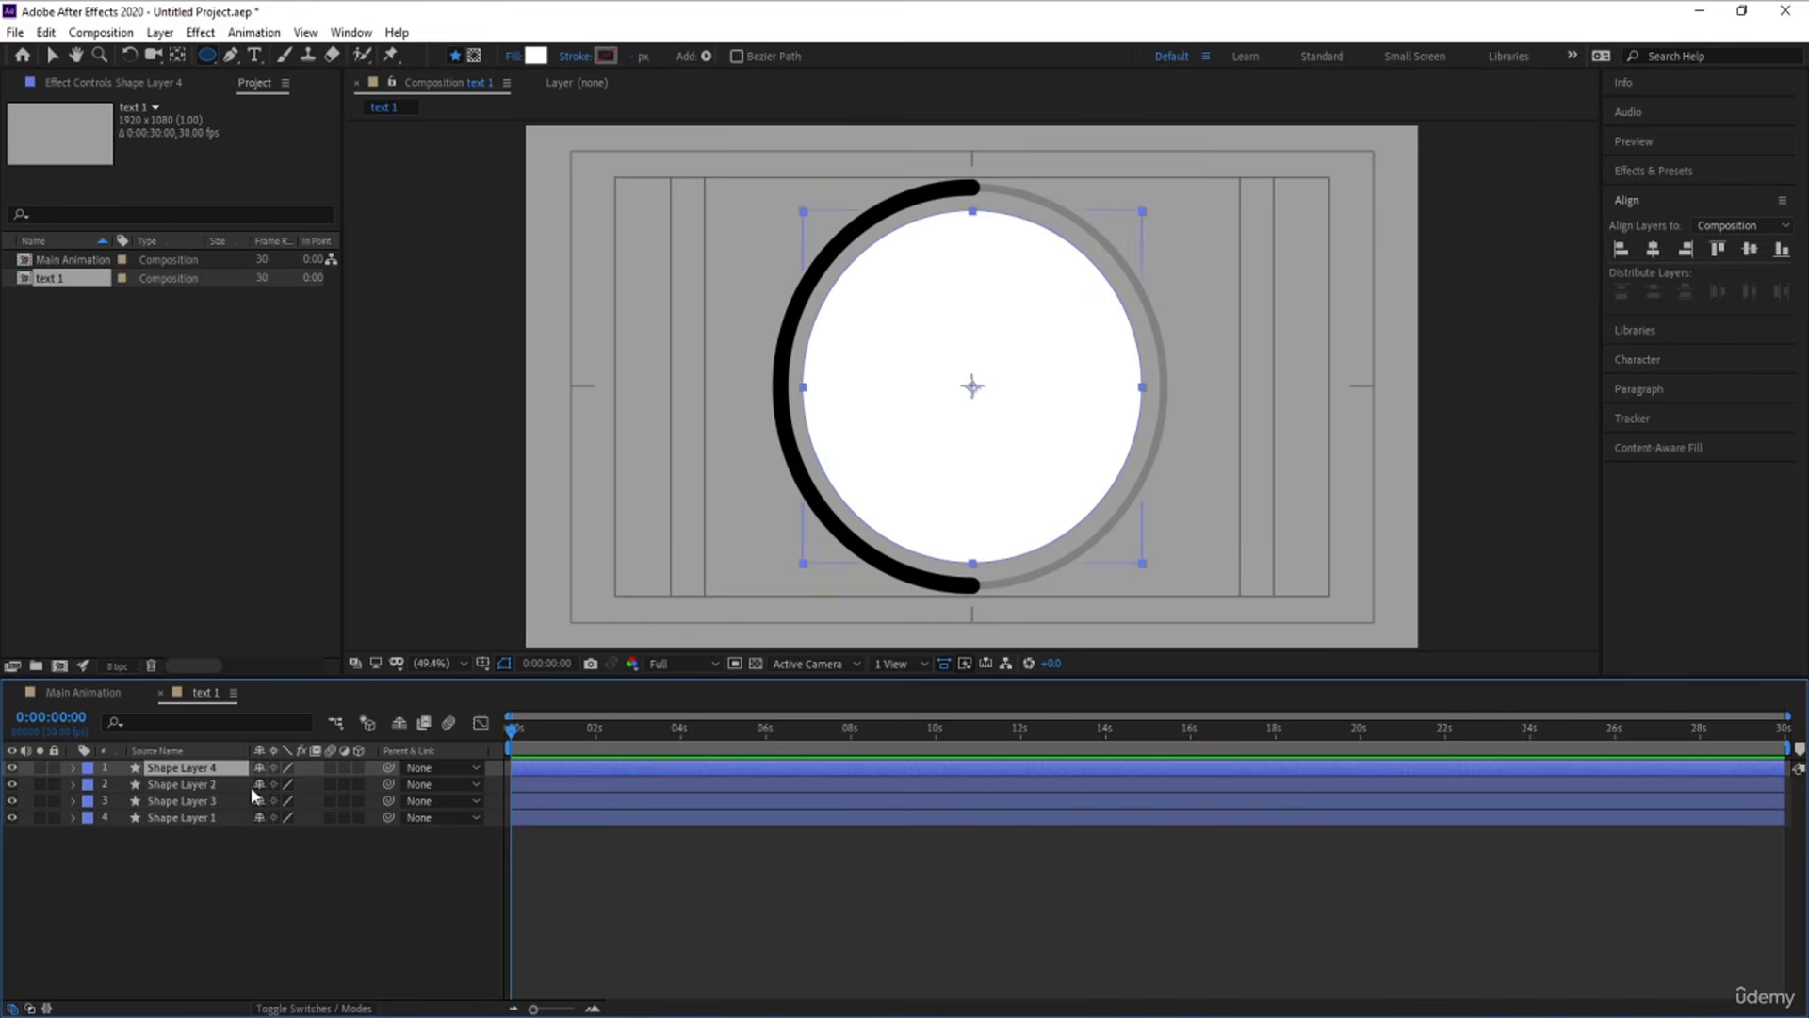
pyautogui.press('s')
pyautogui.moveTo(278, 787); pyautogui.dragTo(272, 787)
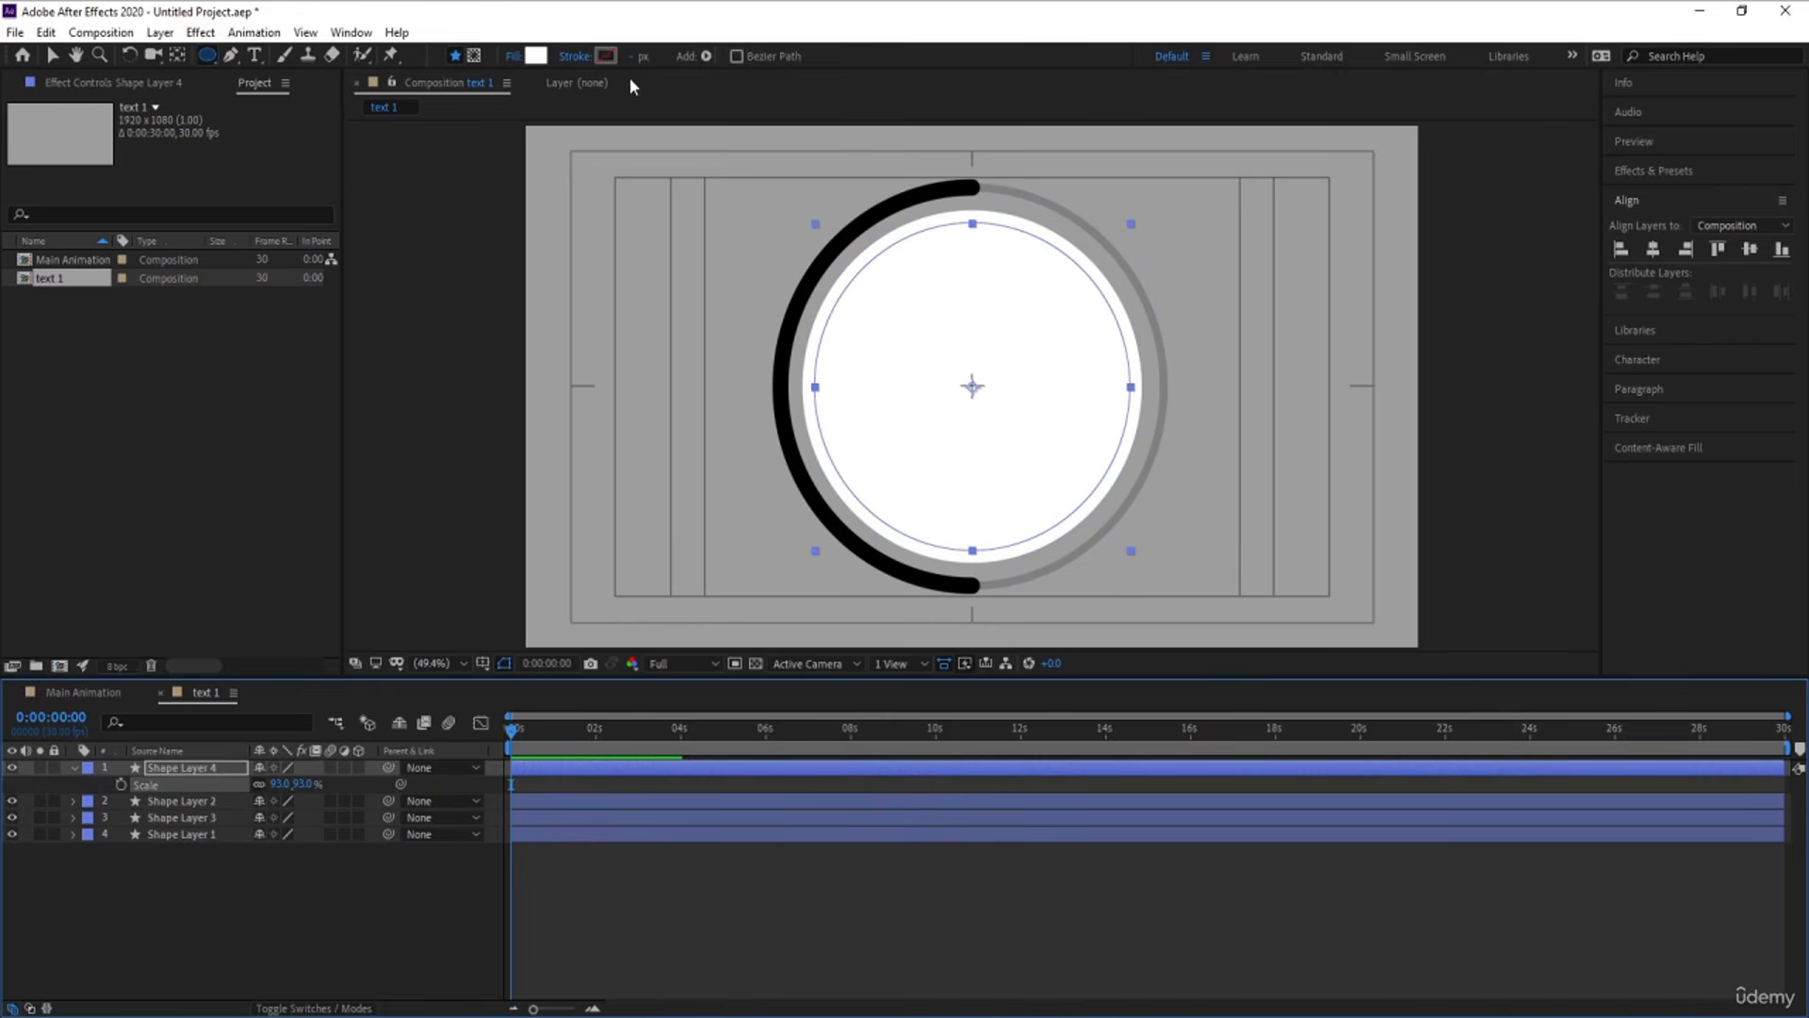
# Set the fill of the scaled circle copy on Shape Layer 4 to None
pyautogui.click(515, 55)
pyautogui.click(808, 465)
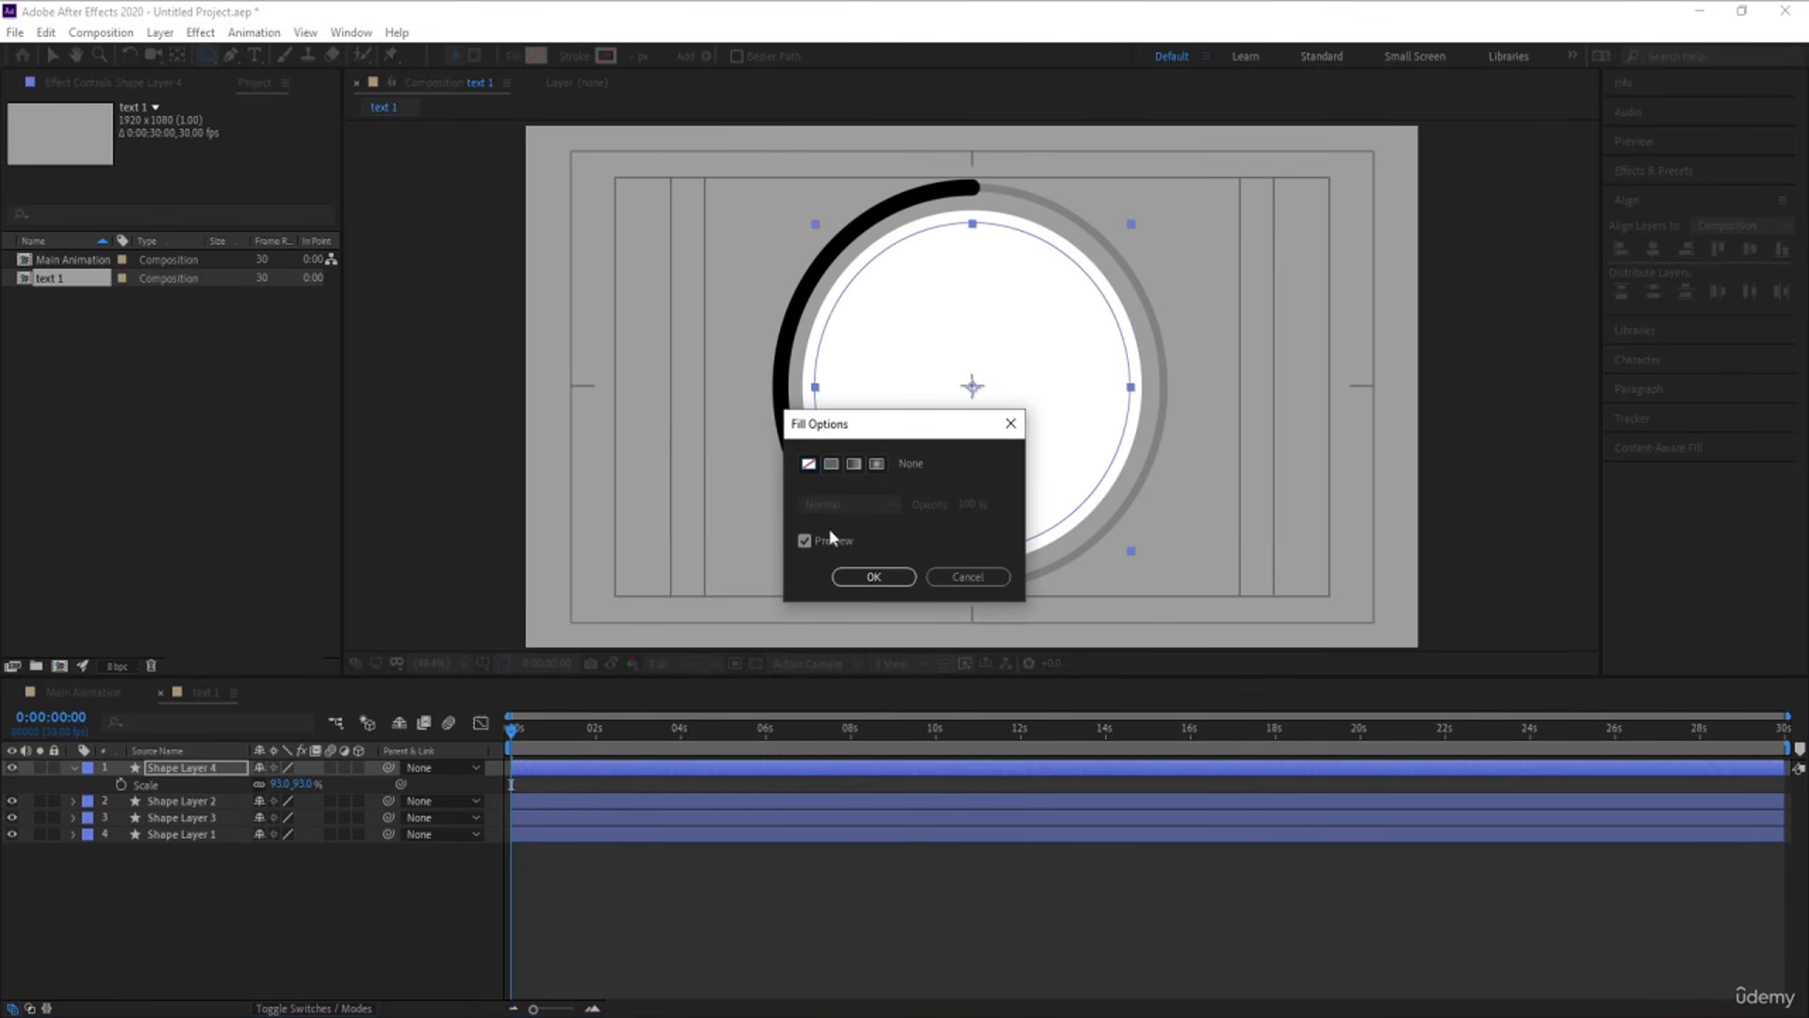
pyautogui.click(858, 577)
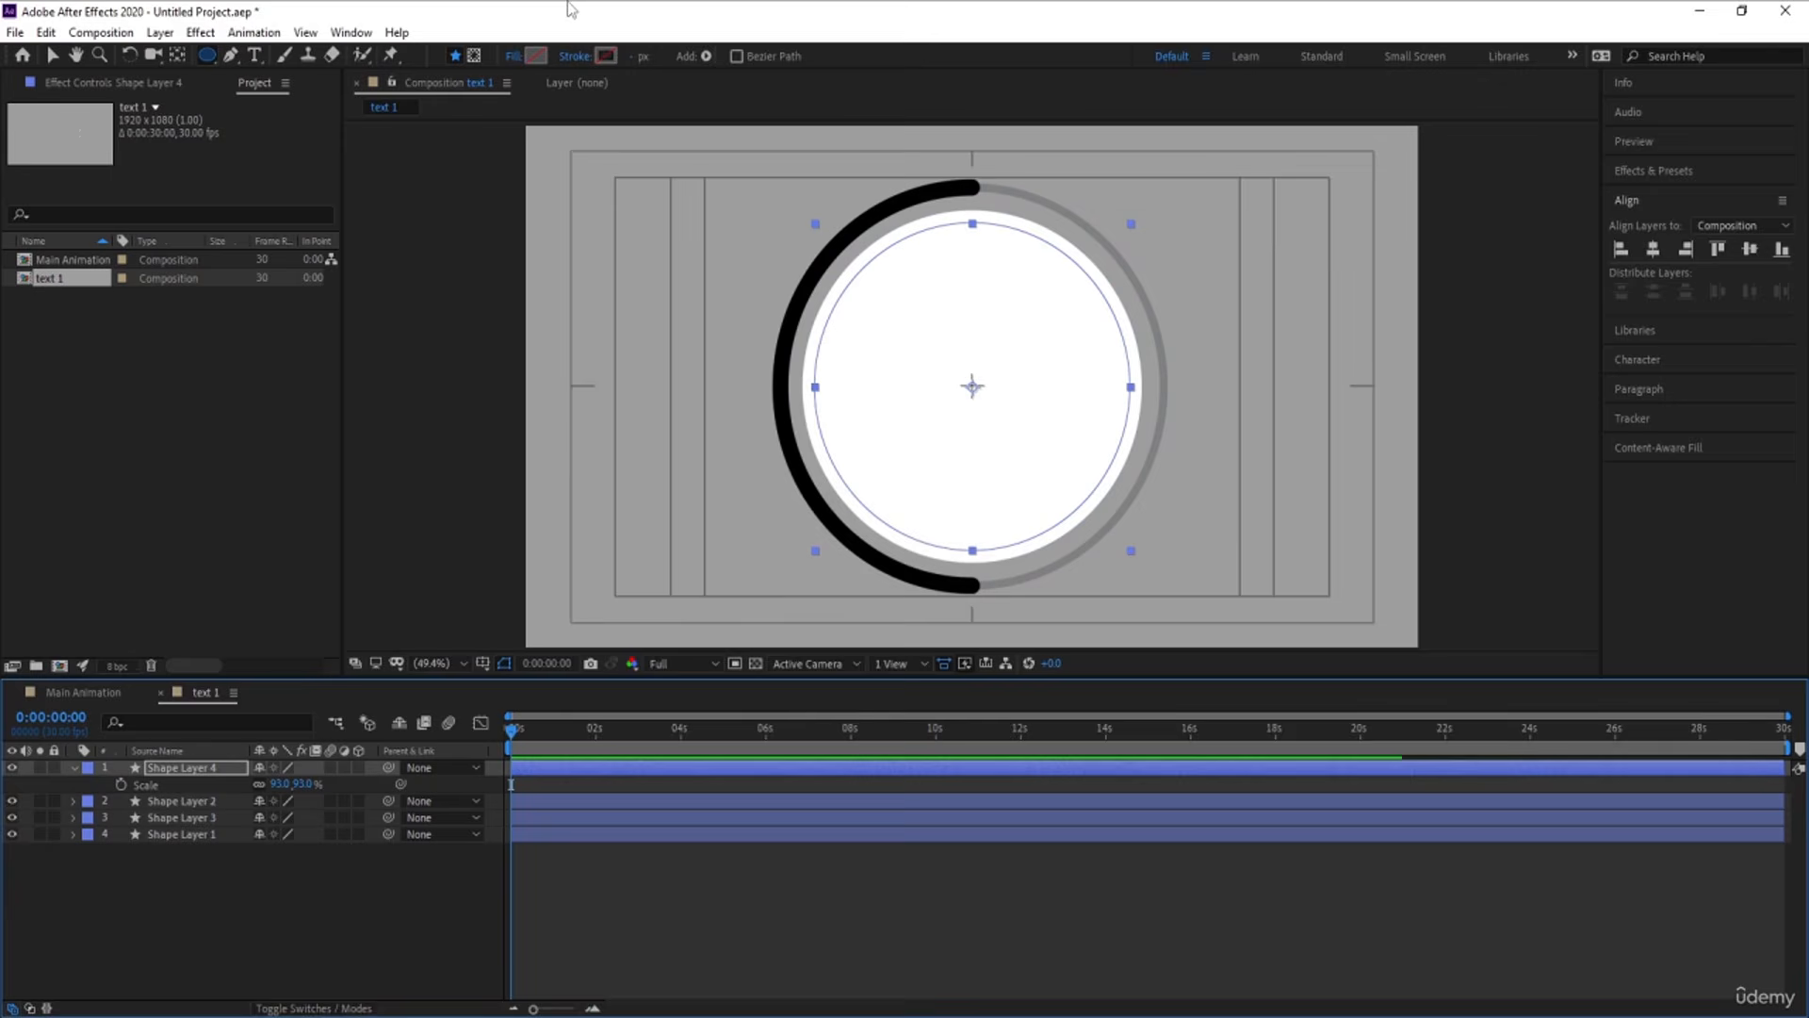
# Give the circle on Shape Layer 4 a black stroke with a width of 3 px
pyautogui.click(606, 56)
pyautogui.click(628, 415)
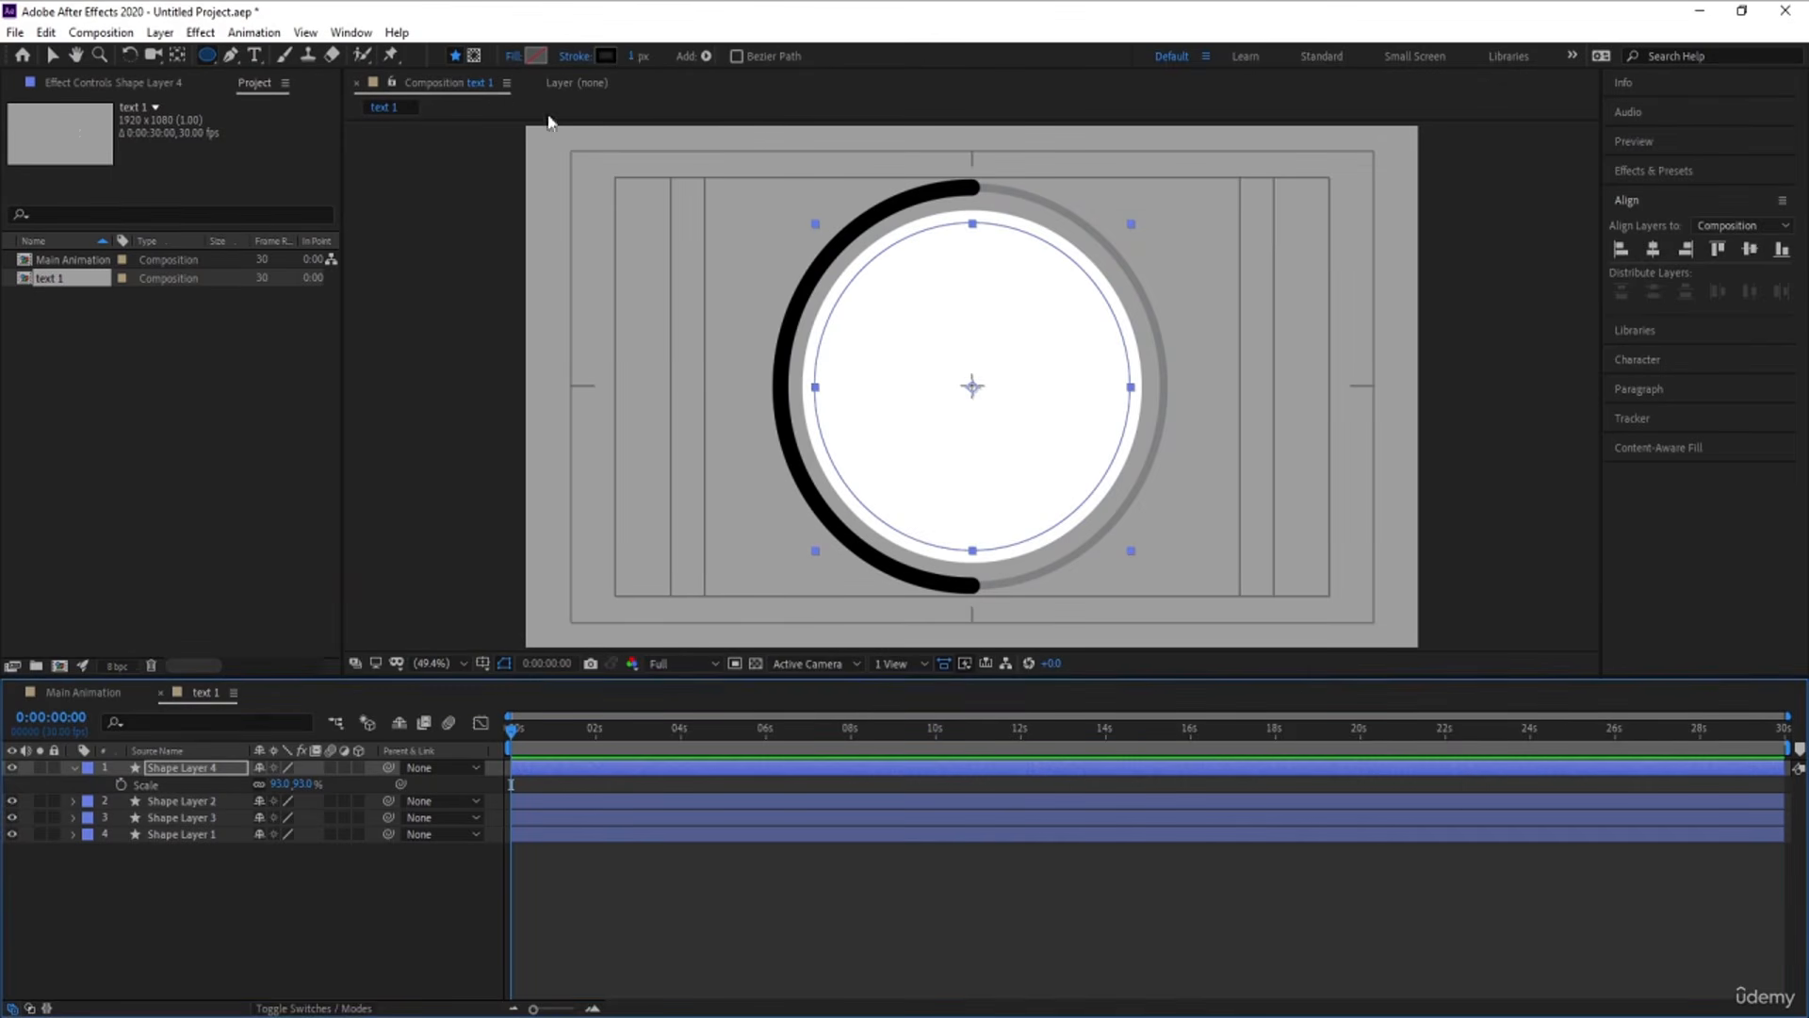
pyautogui.click(636, 58)
pyautogui.write('3')
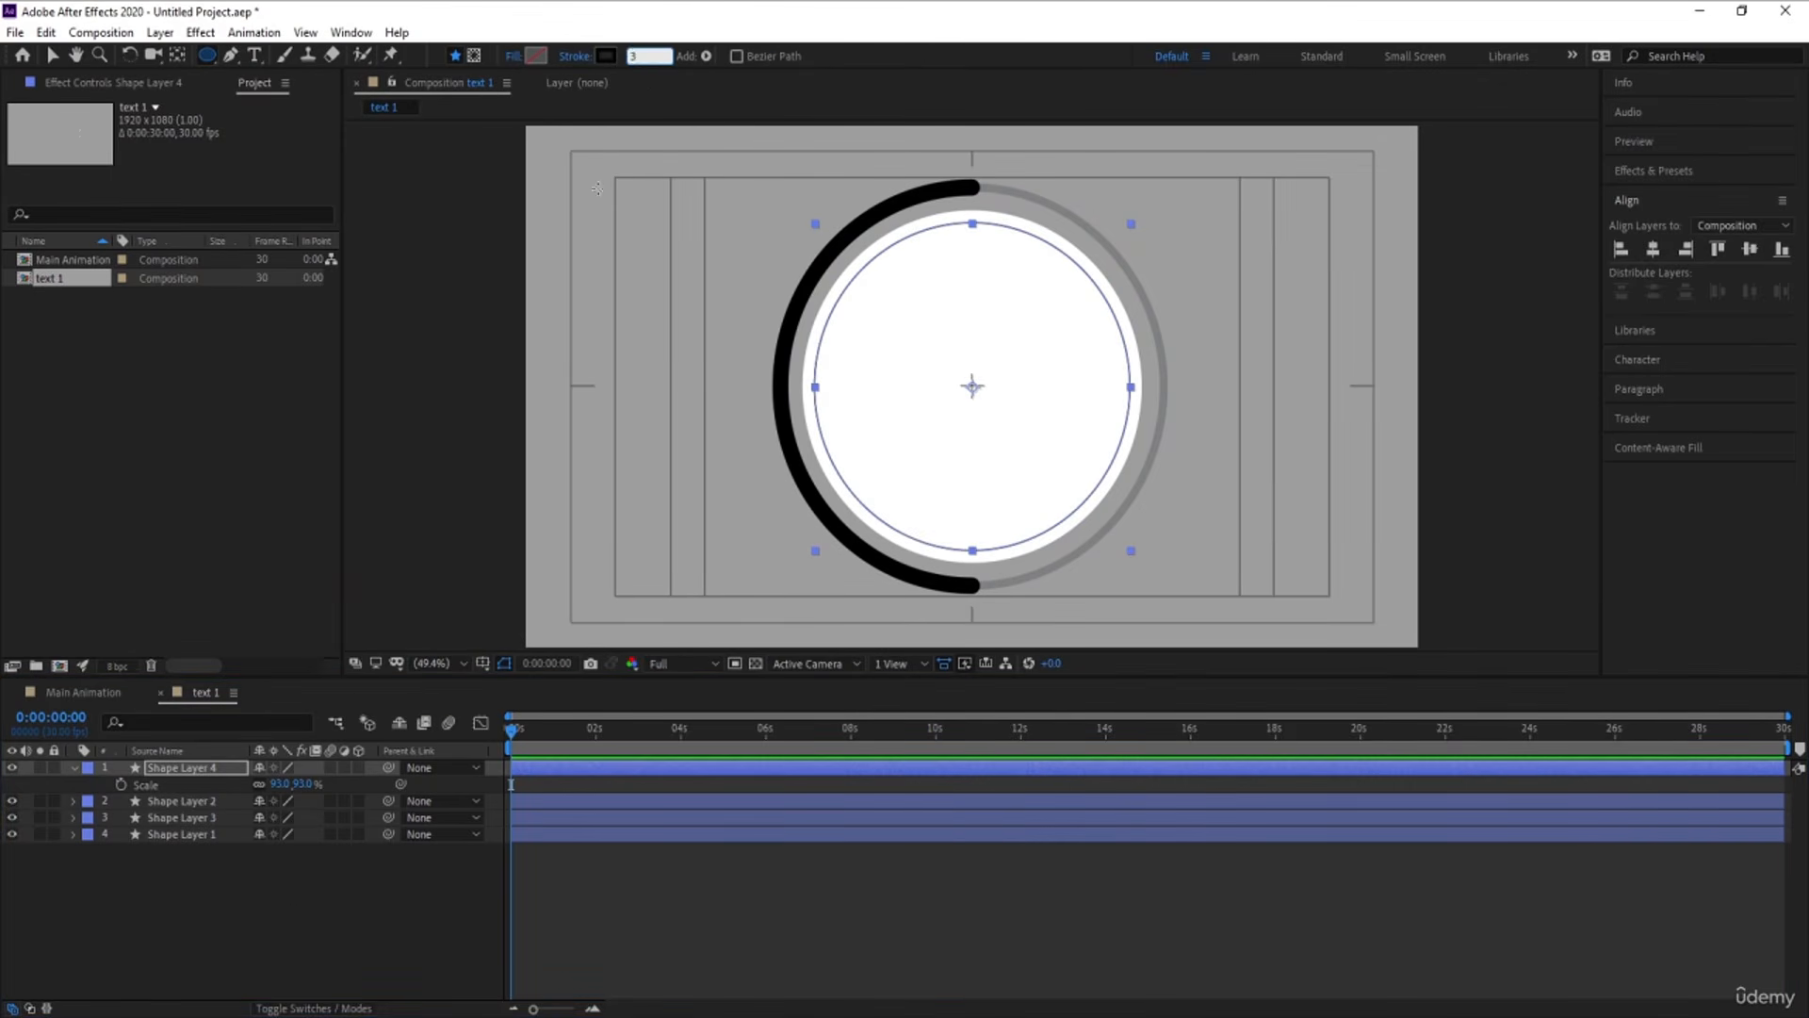
pyautogui.click(291, 901)
pyautogui.click(189, 773)
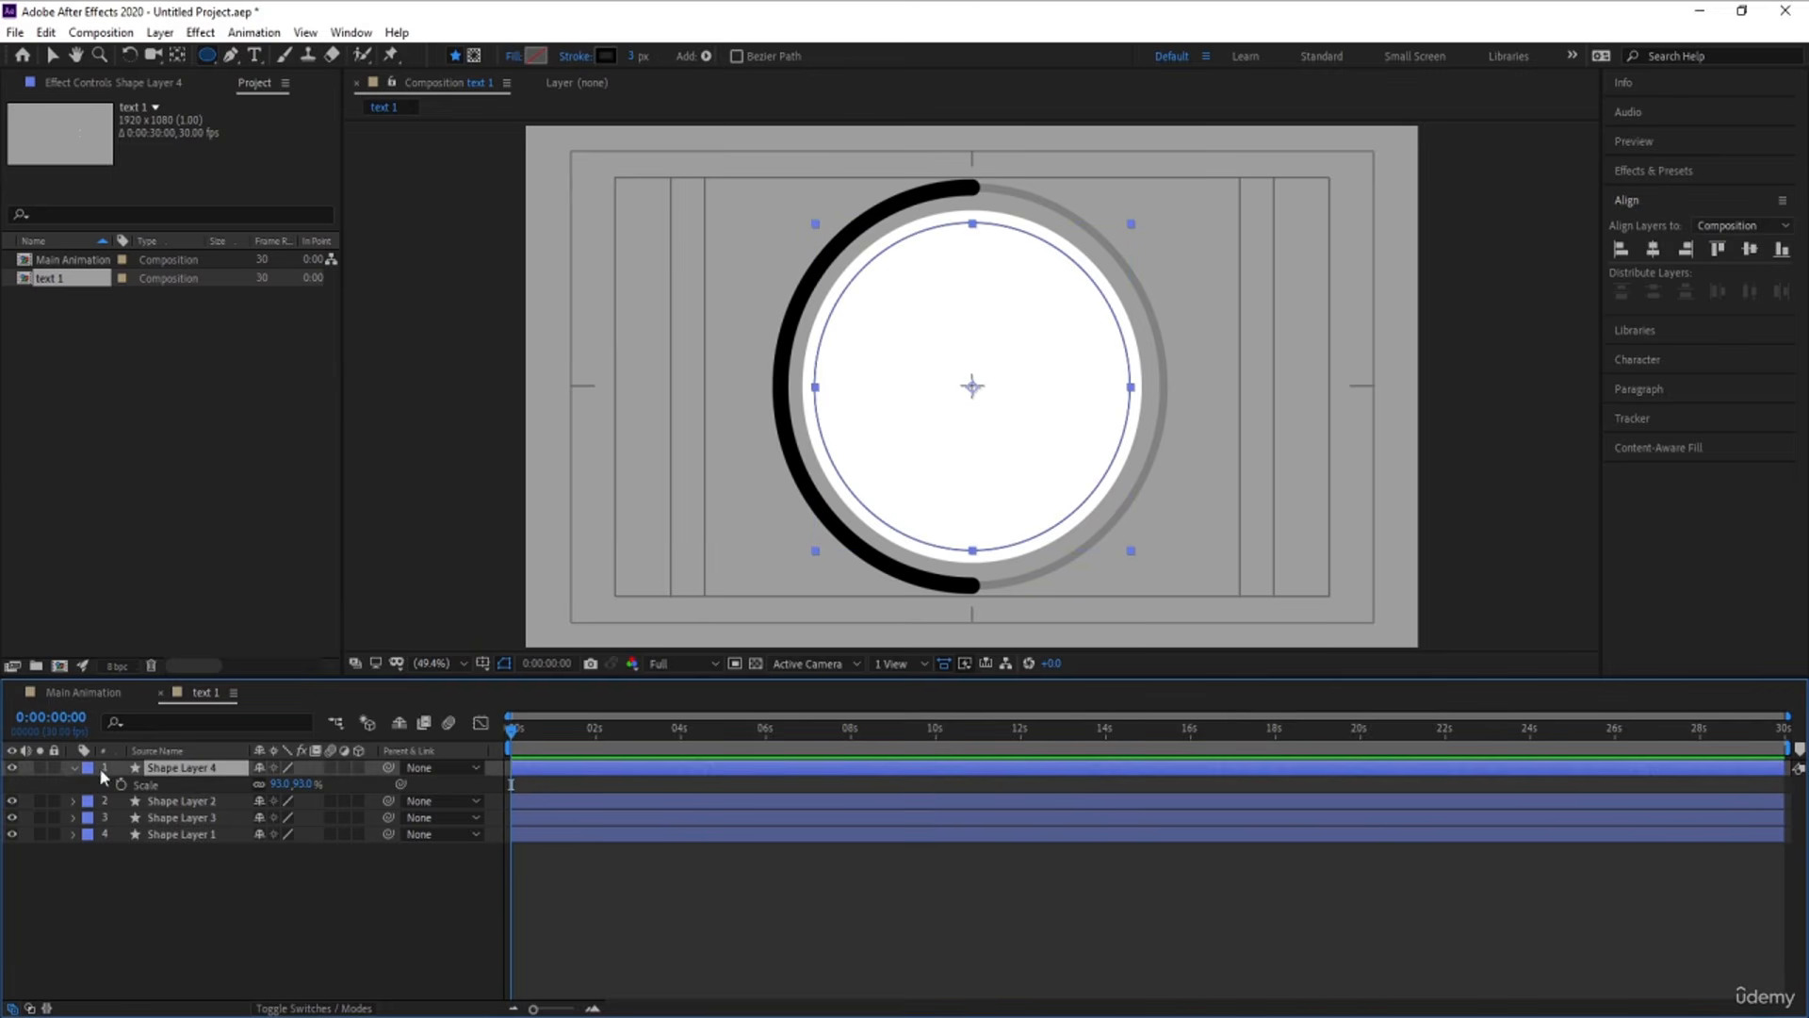
# Add dashes to Stroke 1 of Shape Layer 4, turning the inner circle outline into a dashed line
pyautogui.click(75, 768)
pyautogui.click(73, 768)
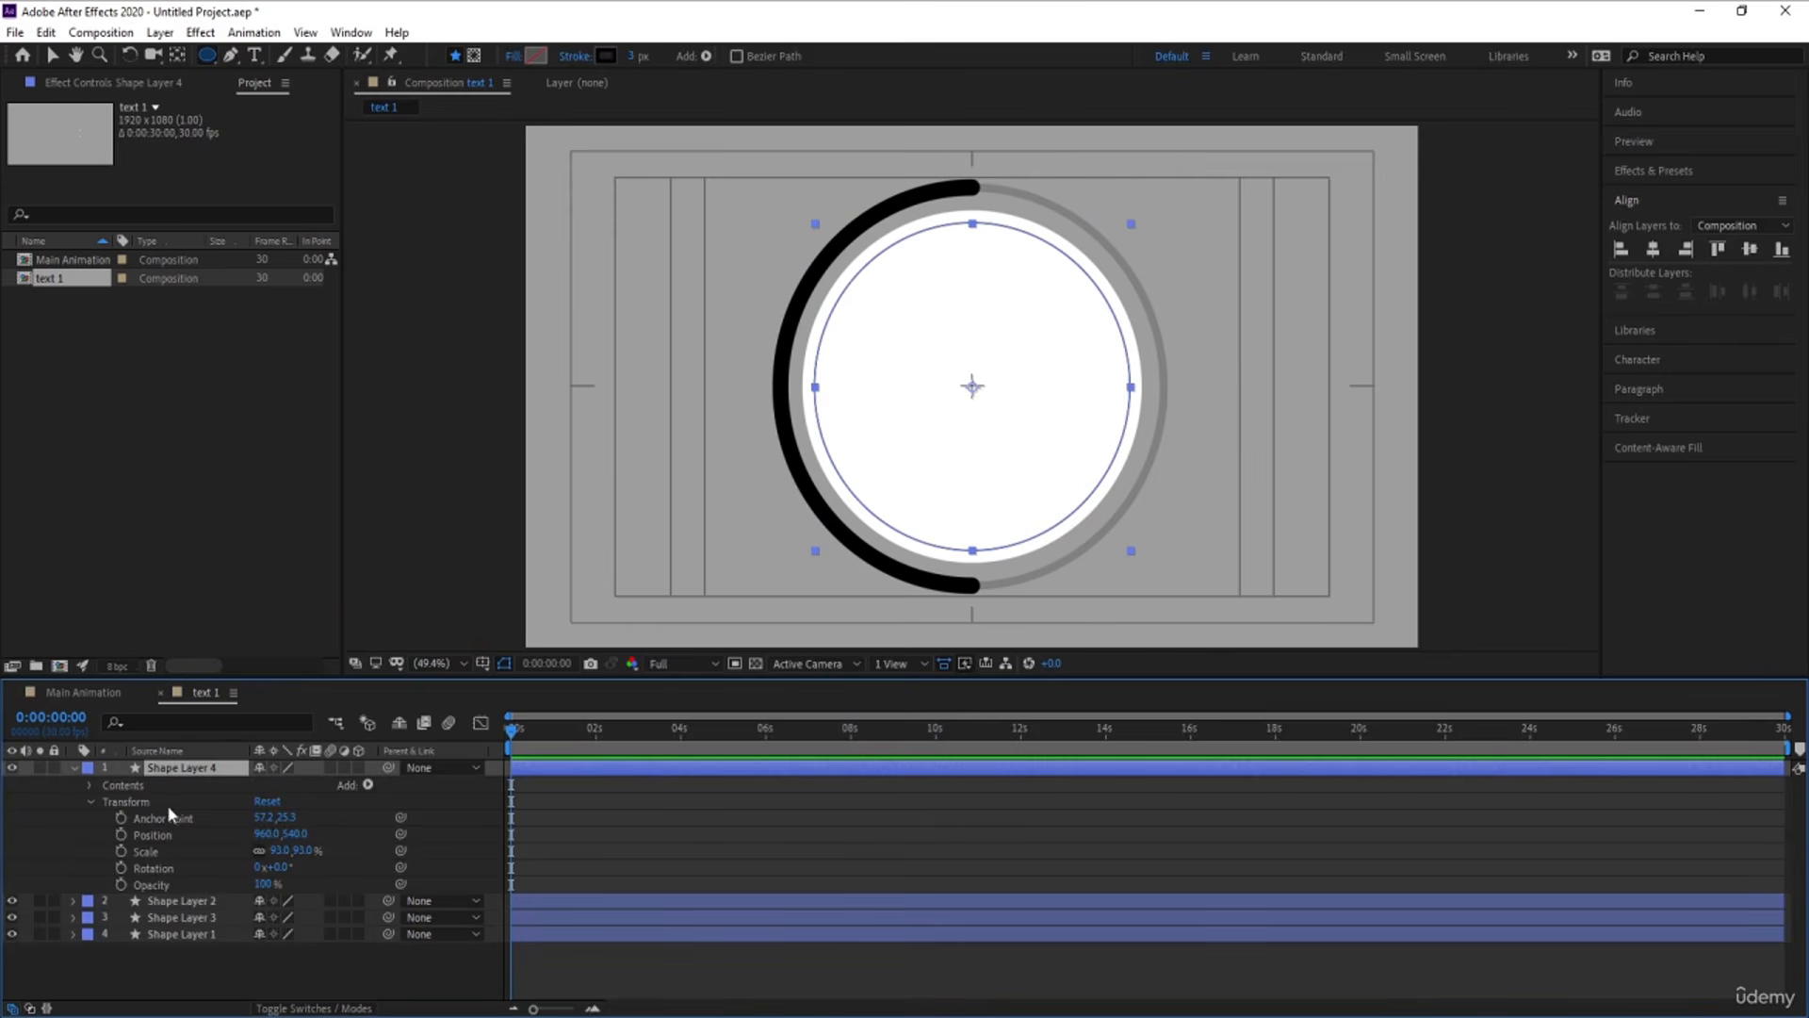
pyautogui.click(89, 786)
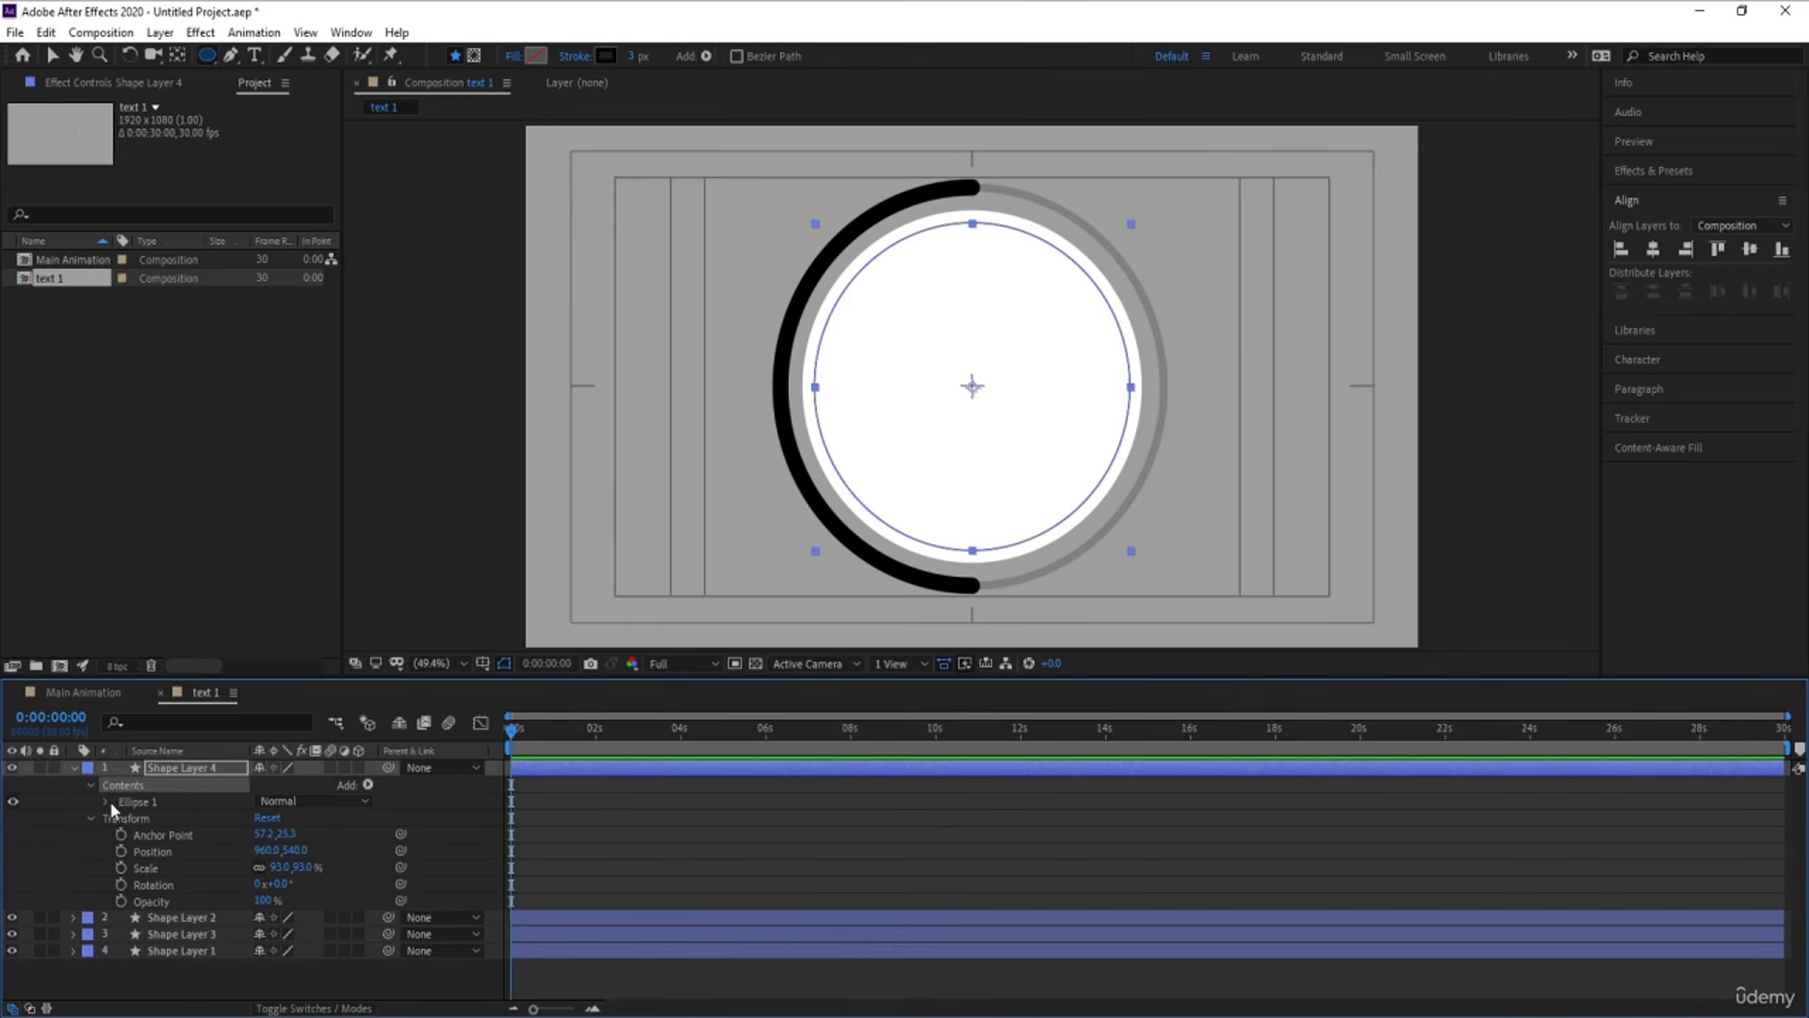
pyautogui.click(107, 802)
pyautogui.click(123, 833)
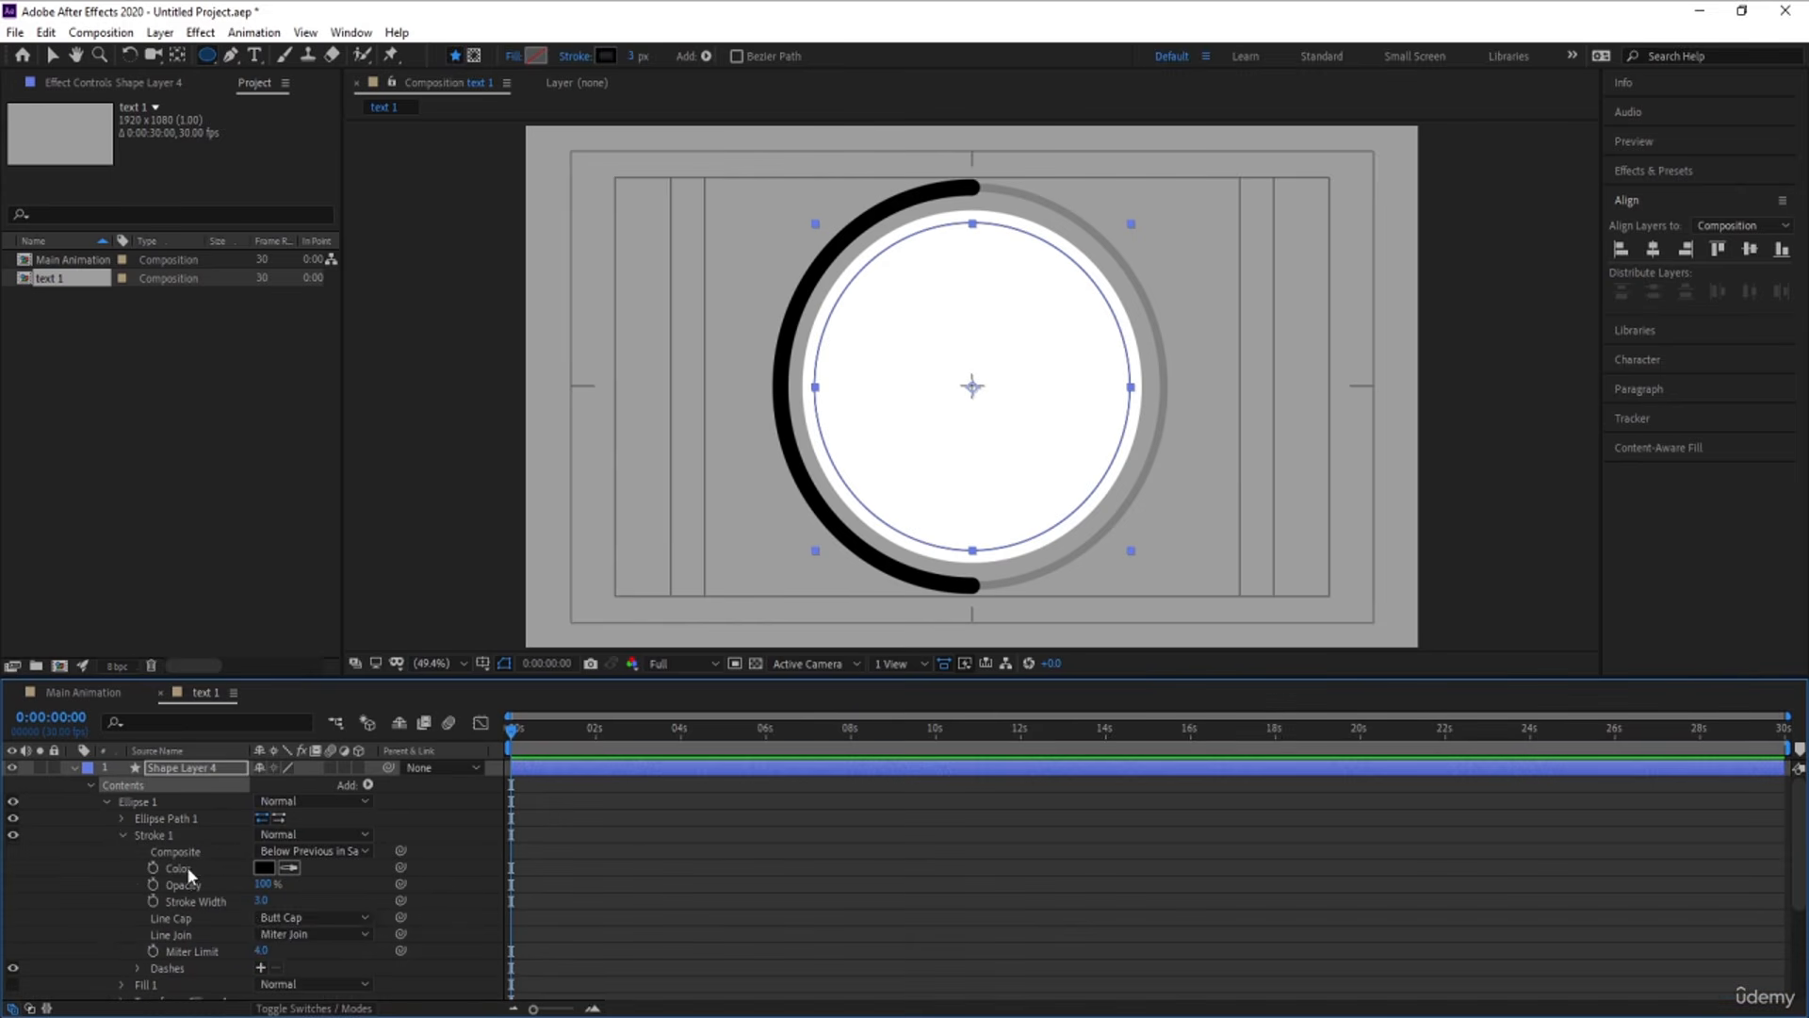
pyautogui.click(260, 967)
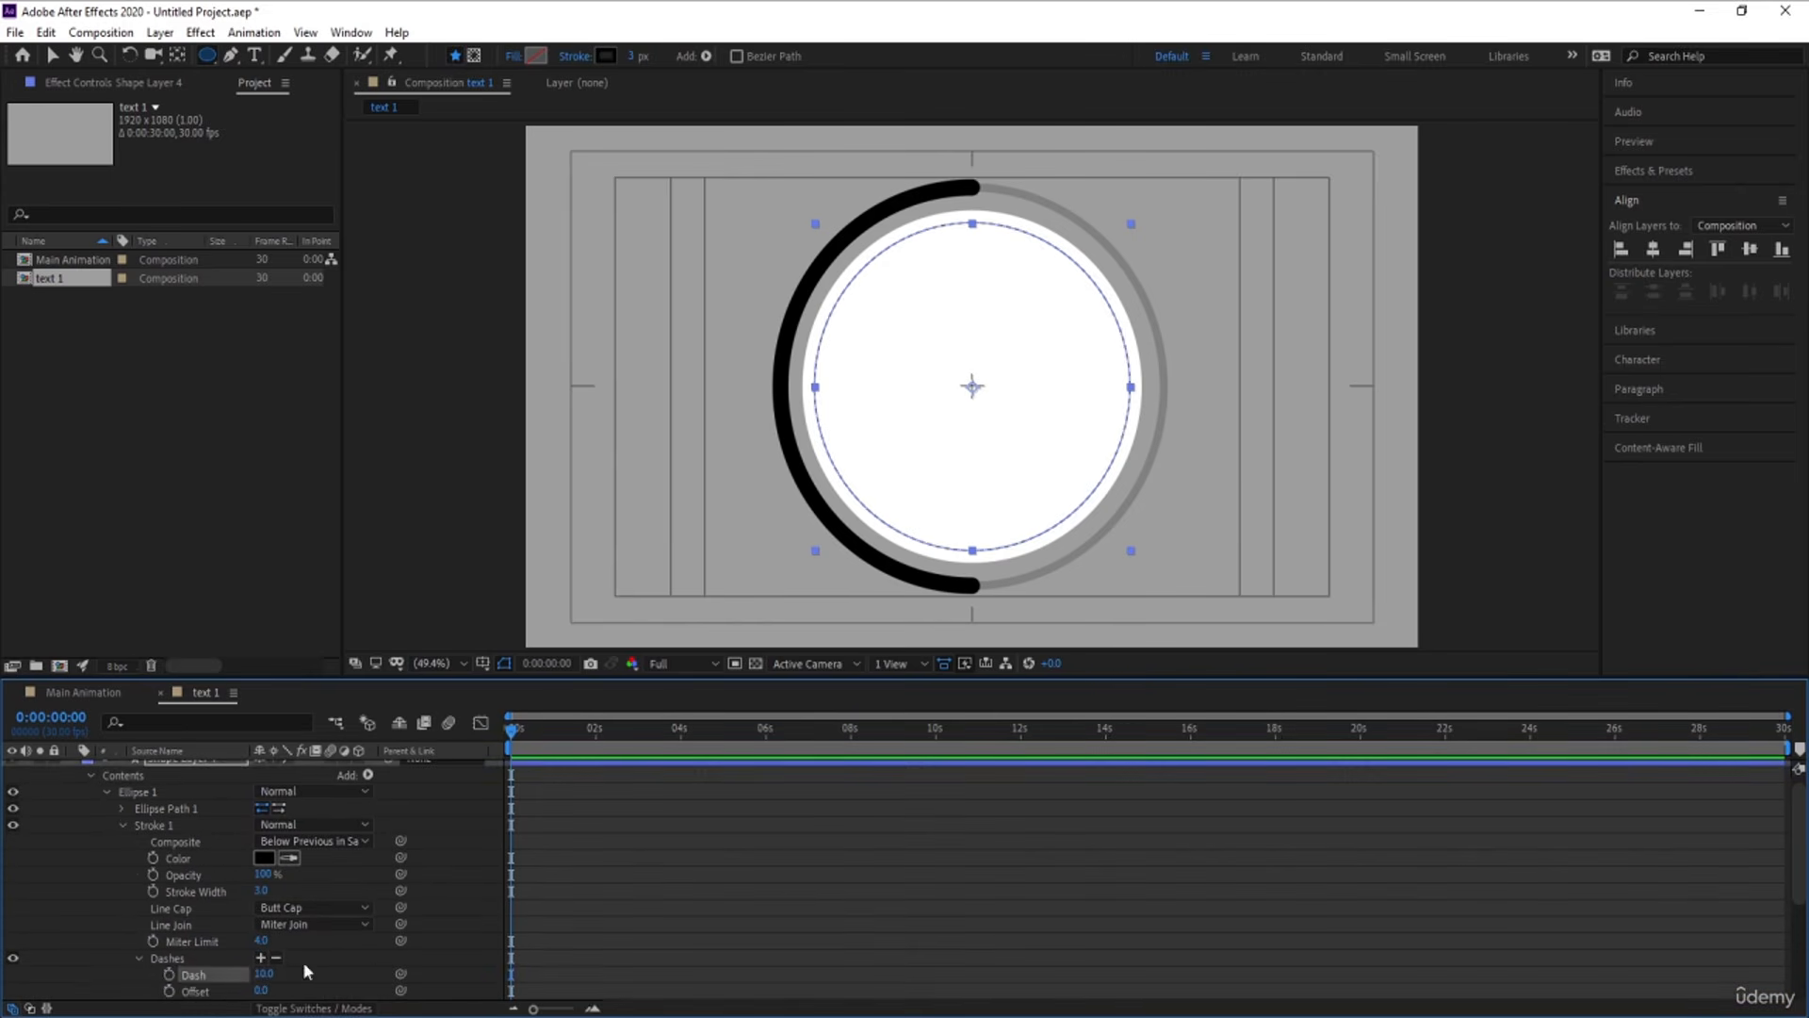
pyautogui.scroll(1, 68, 827)
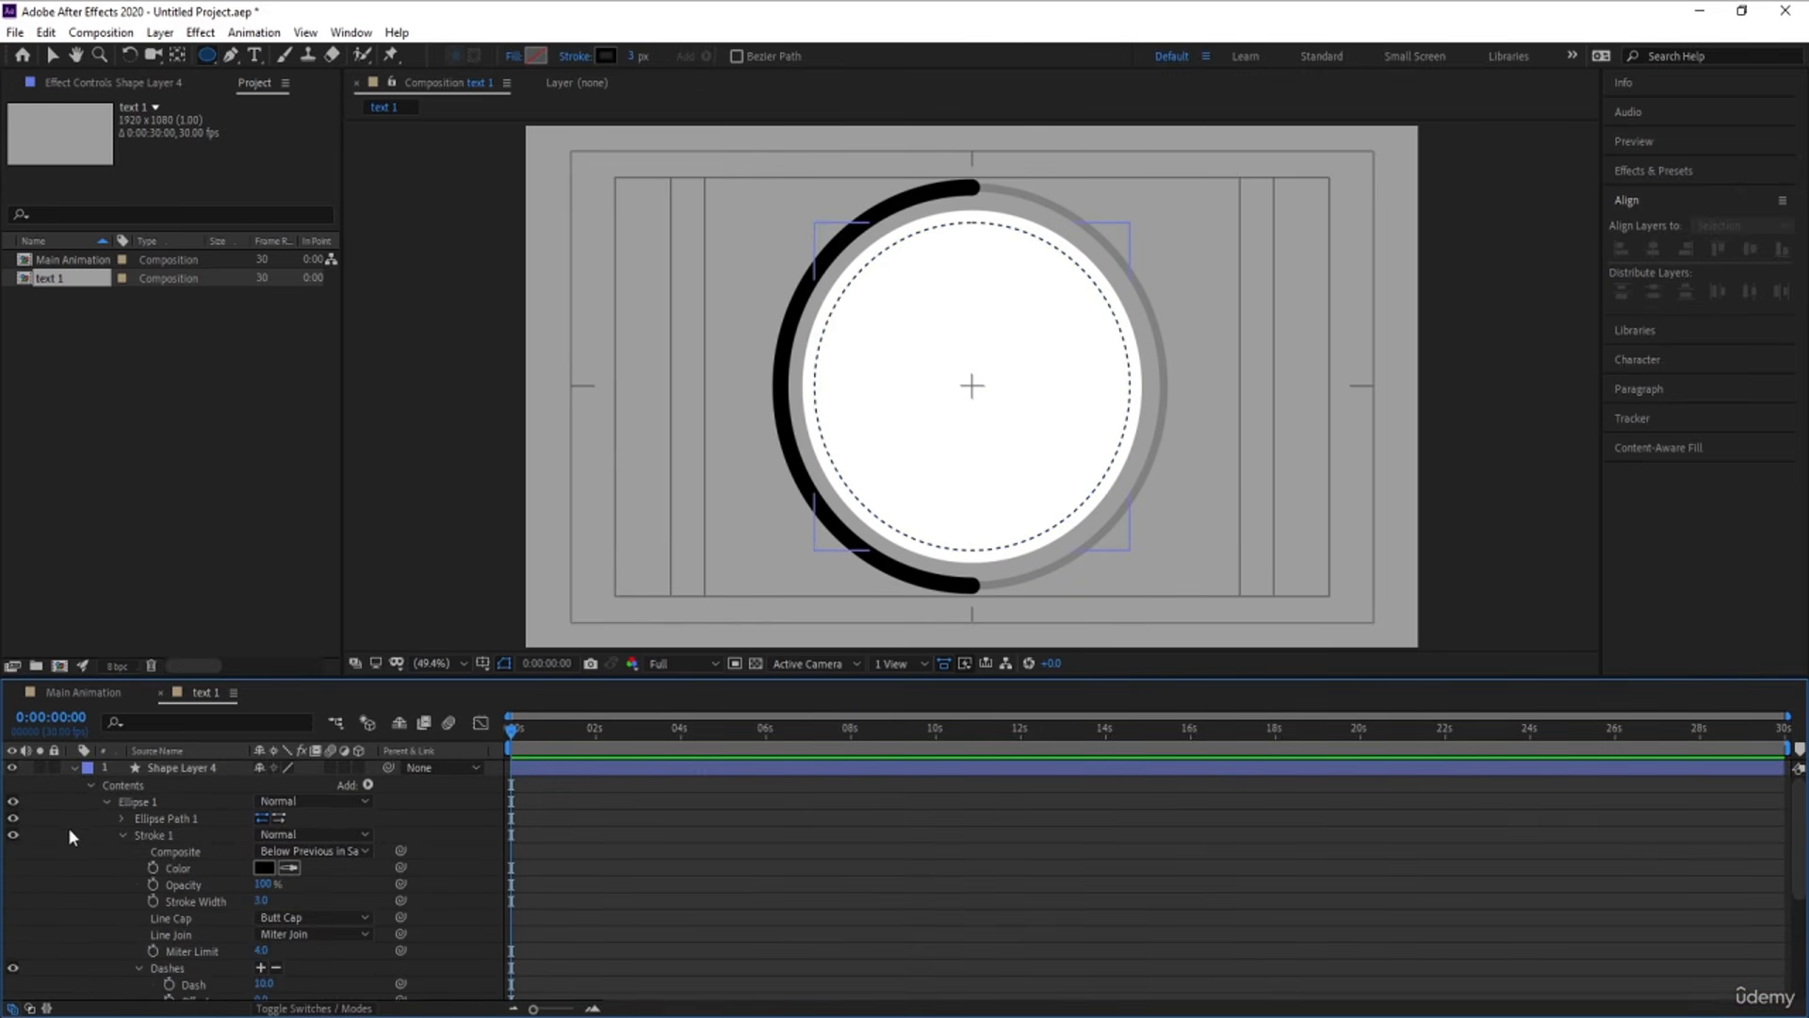
pyautogui.click(73, 769)
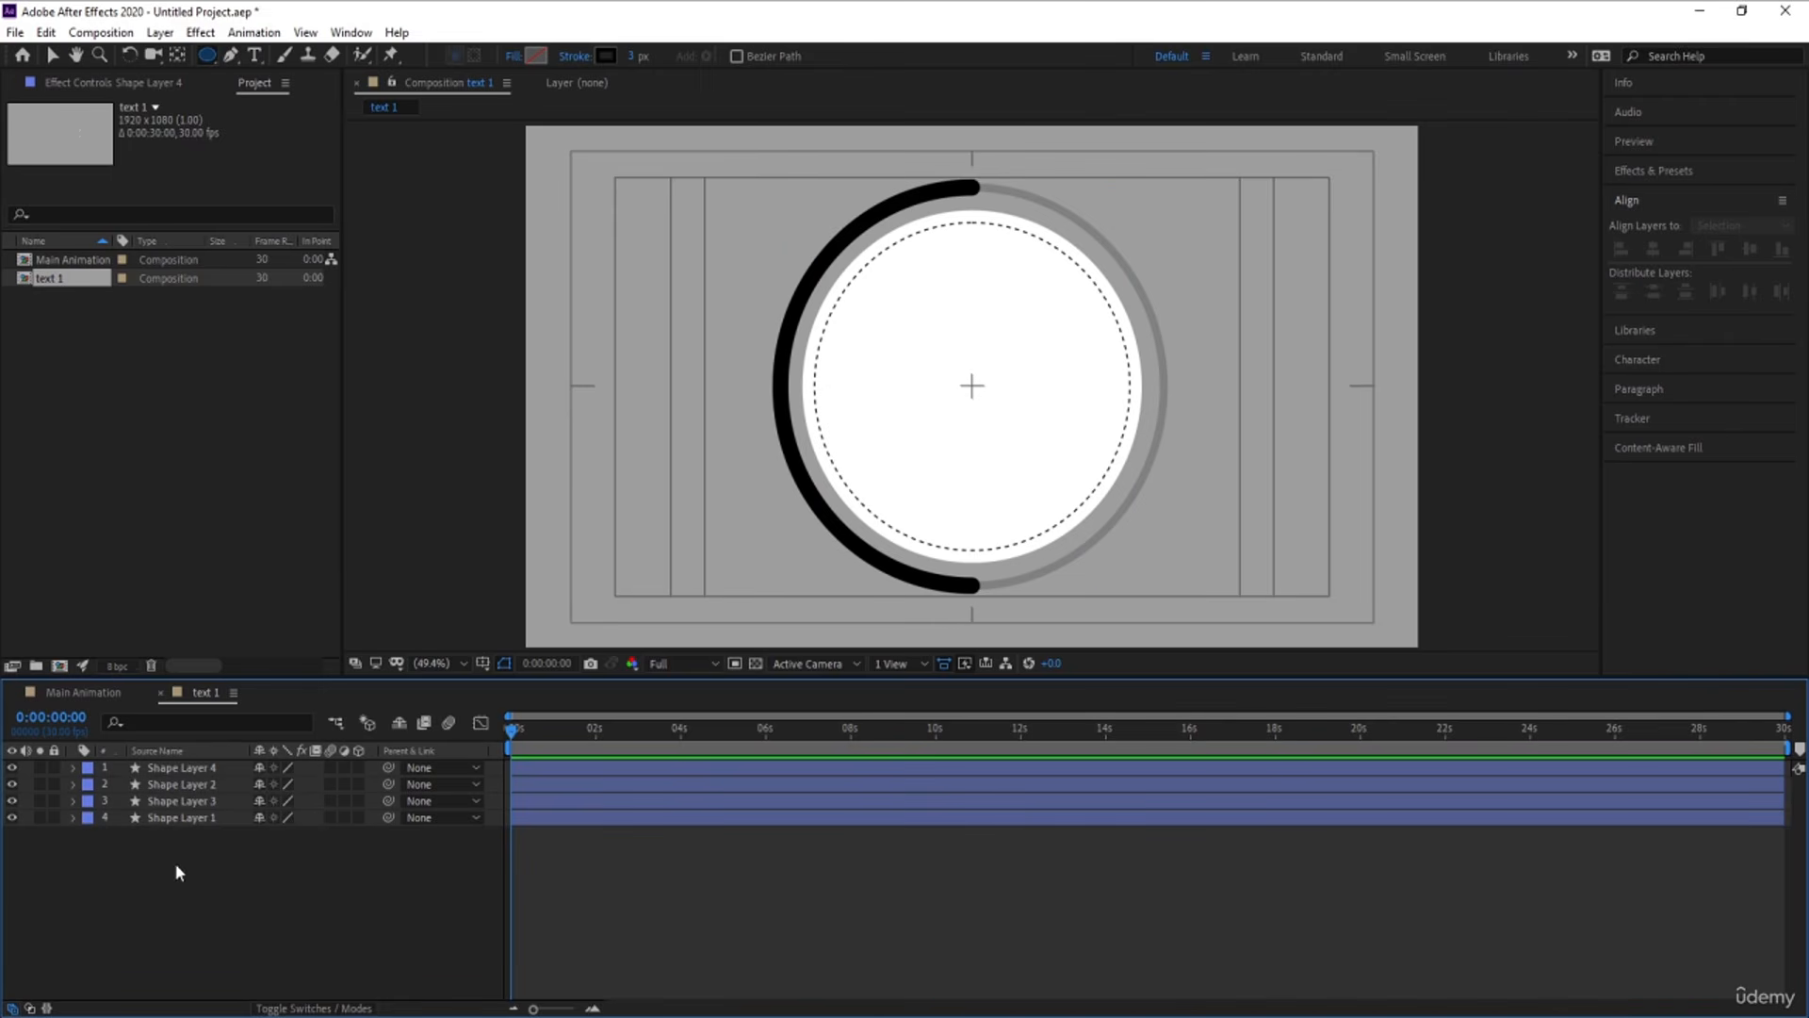
# Add a text layer reading "01 TExt" inside the white circle
pyautogui.click(254, 56)
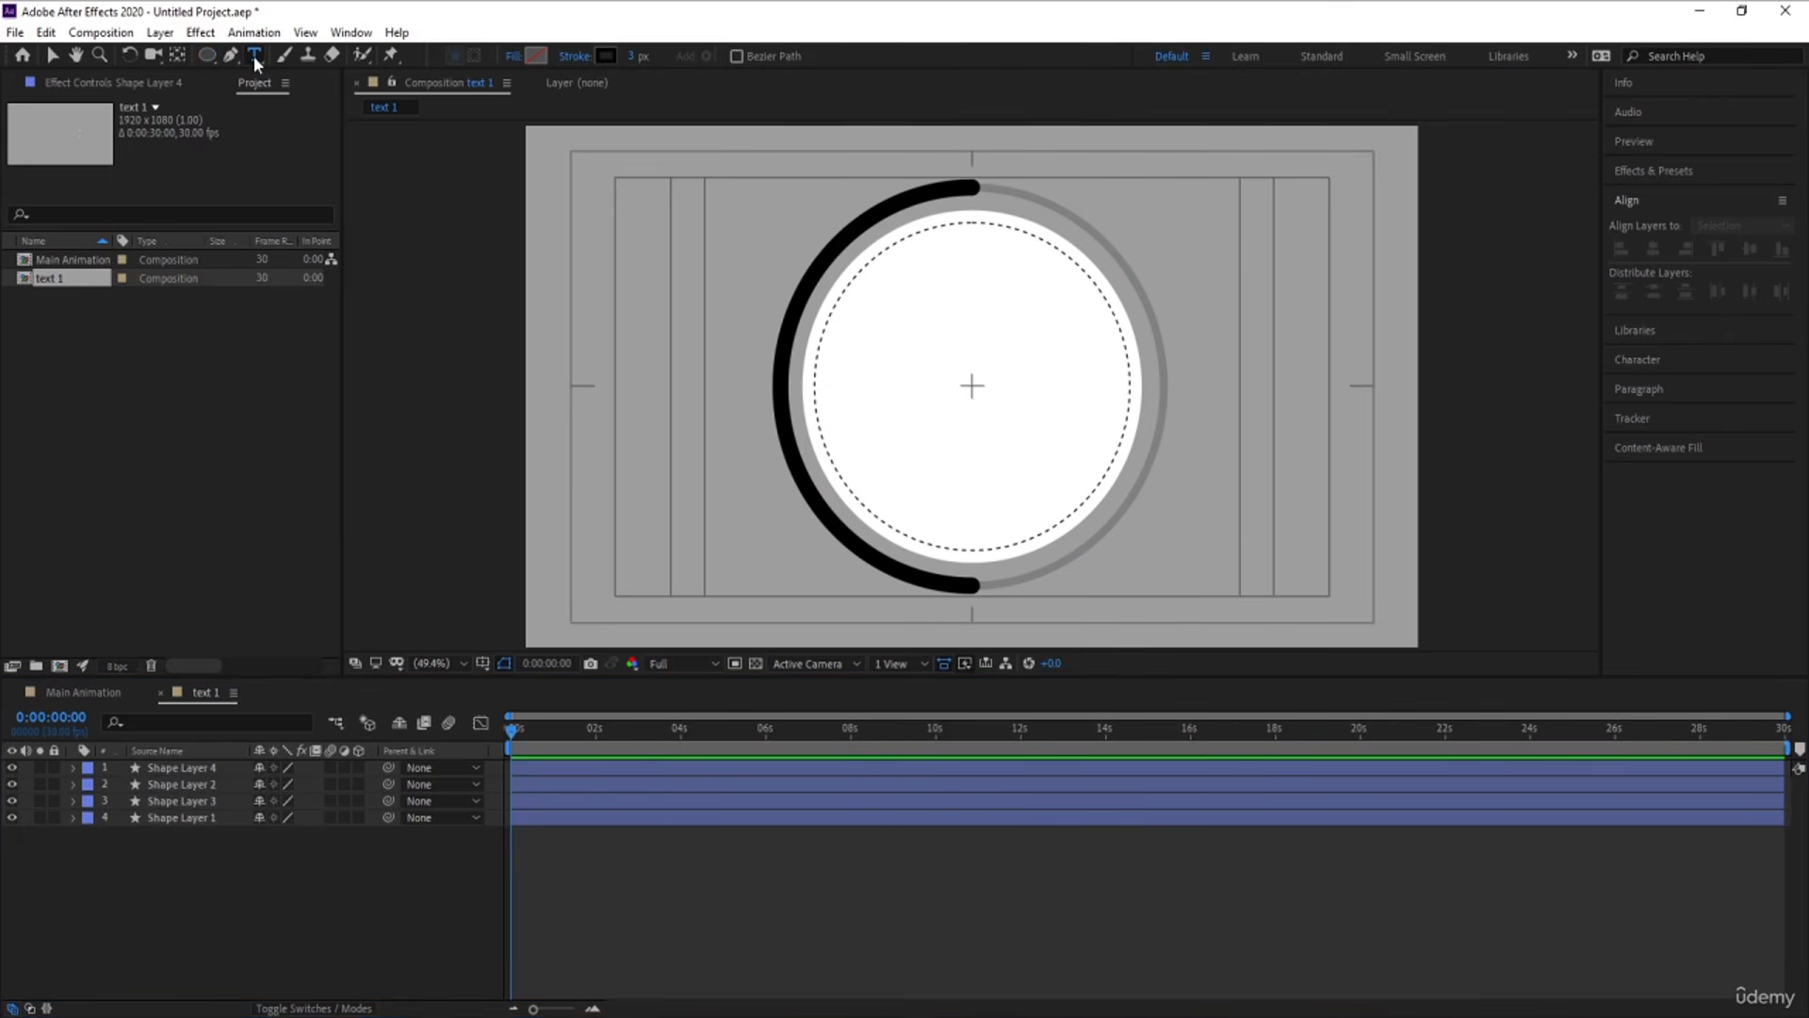
pyautogui.click(912, 363)
pyautogui.write('0')
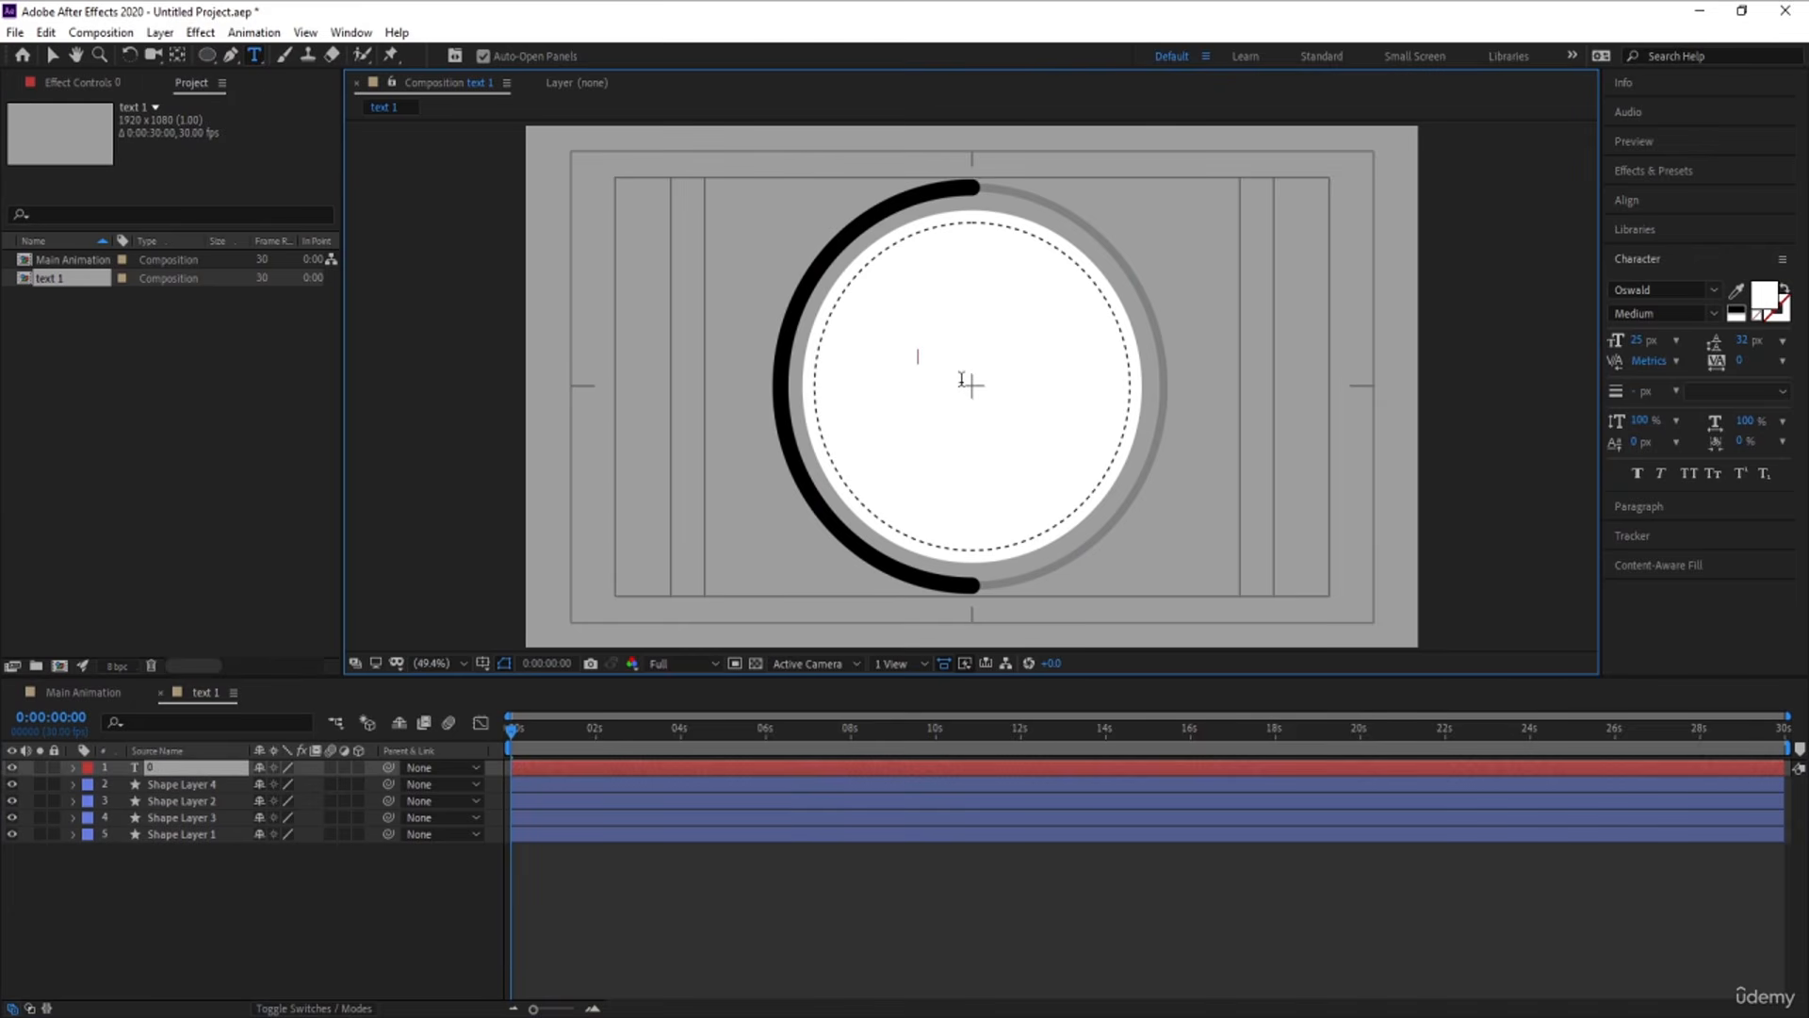
pyautogui.write('1 TExt')
# Format the whole "01 TExt" title in black with All Caps and a 119 px font size
pyautogui.hotkey('ctrl', 'a')
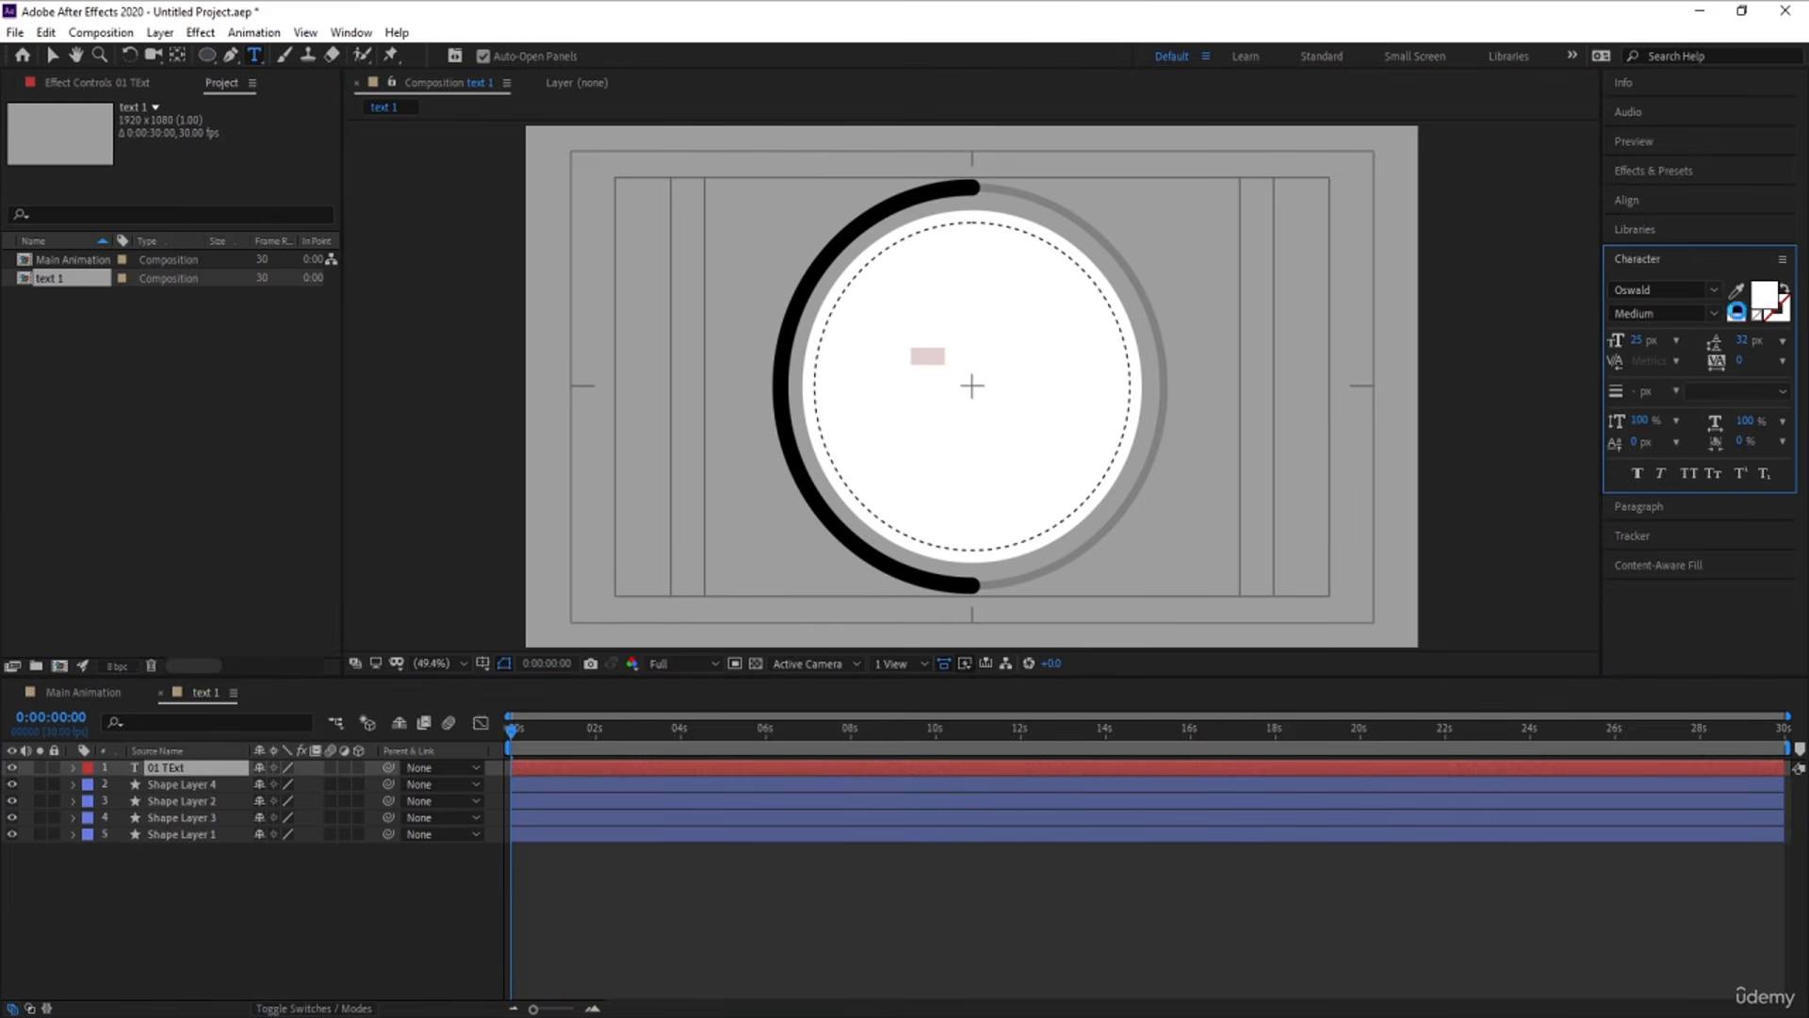
pyautogui.click(1735, 312)
pyautogui.moveTo(1637, 341); pyautogui.dragTo(1701, 351)
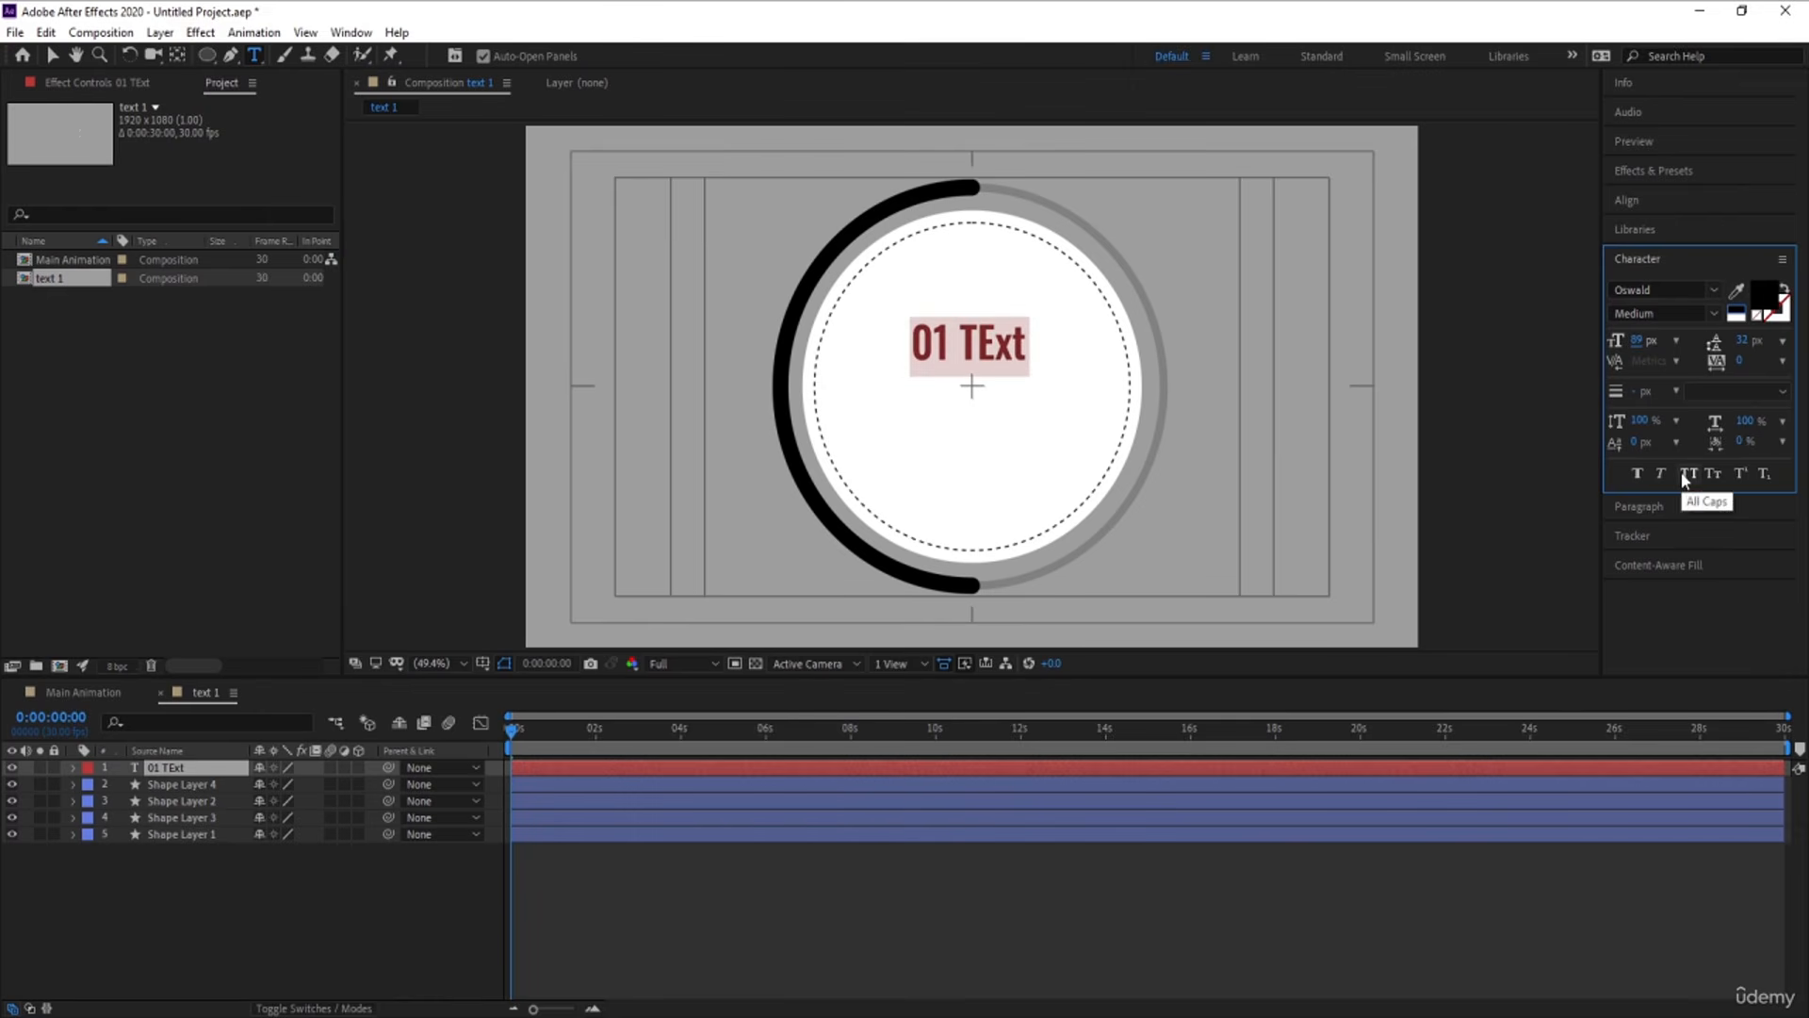
pyautogui.click(1683, 473)
pyautogui.moveTo(1639, 342); pyautogui.dragTo(1670, 342)
pyautogui.click(54, 54)
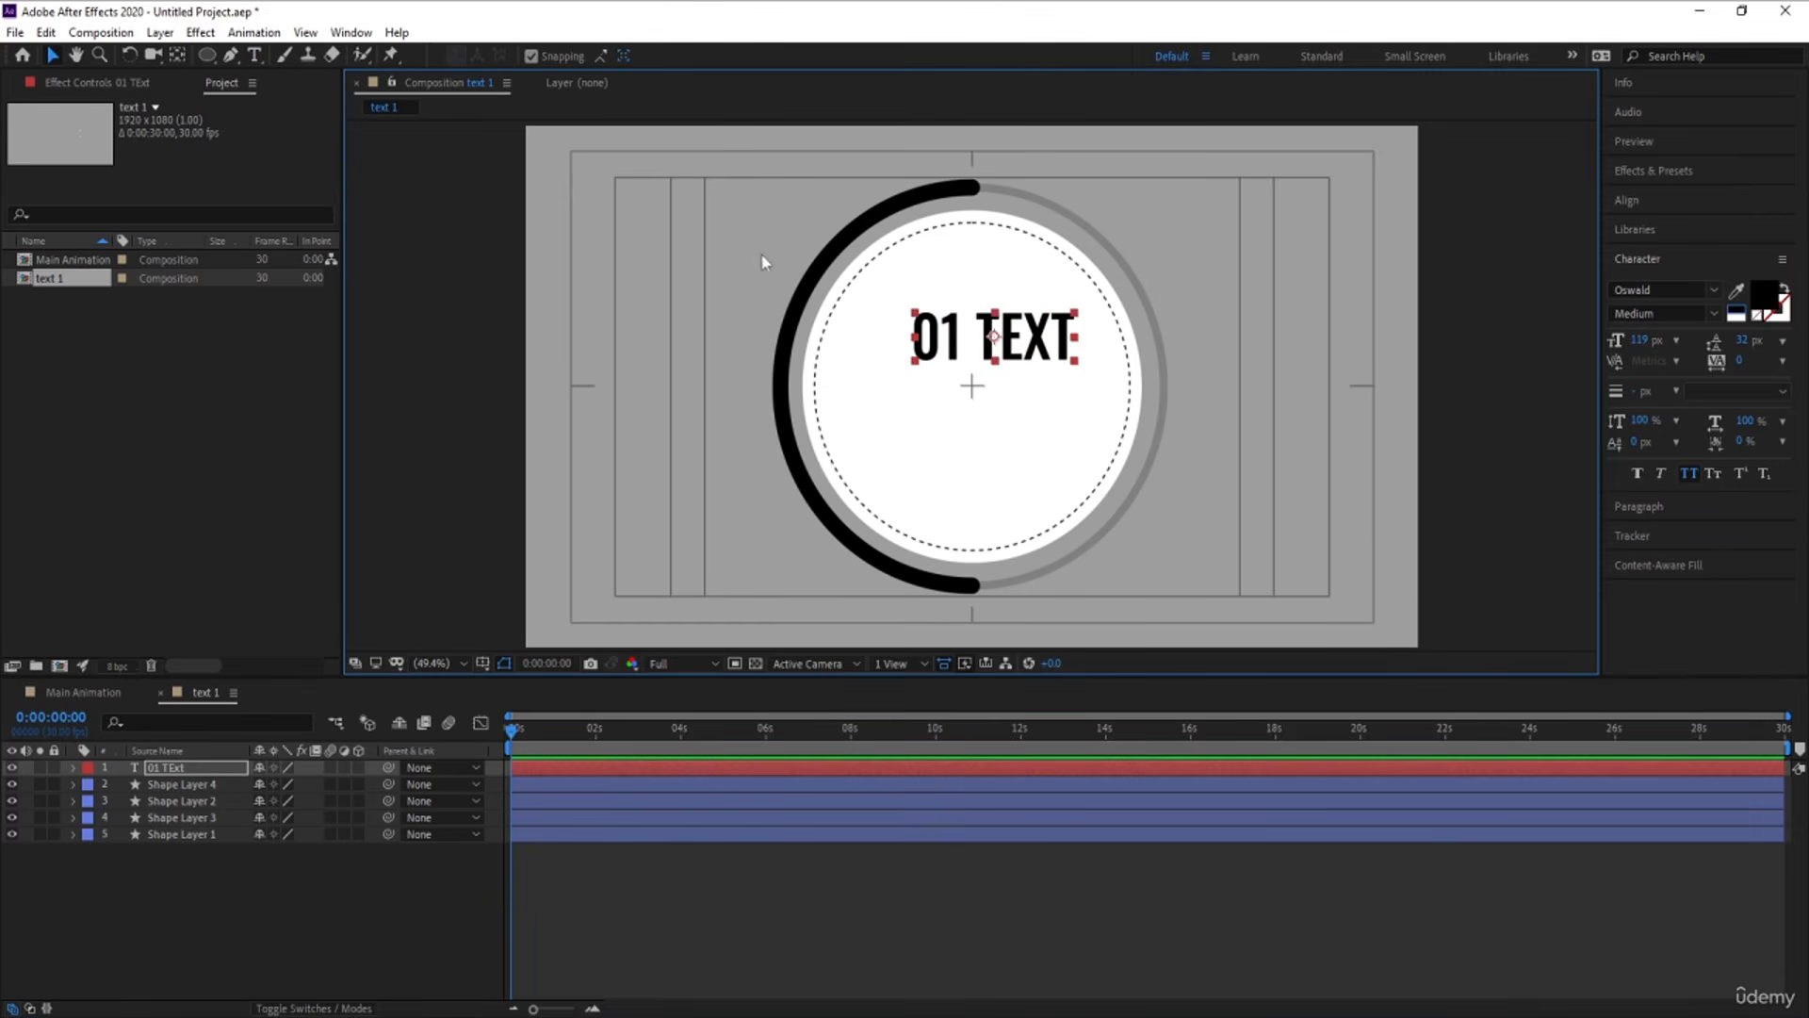
# Move the 01 TEXT title toward the upper-left part of the white circle and turn Snapping off
pyautogui.moveTo(984, 365); pyautogui.dragTo(889, 370)
pyautogui.click(529, 56)
pyautogui.click(337, 895)
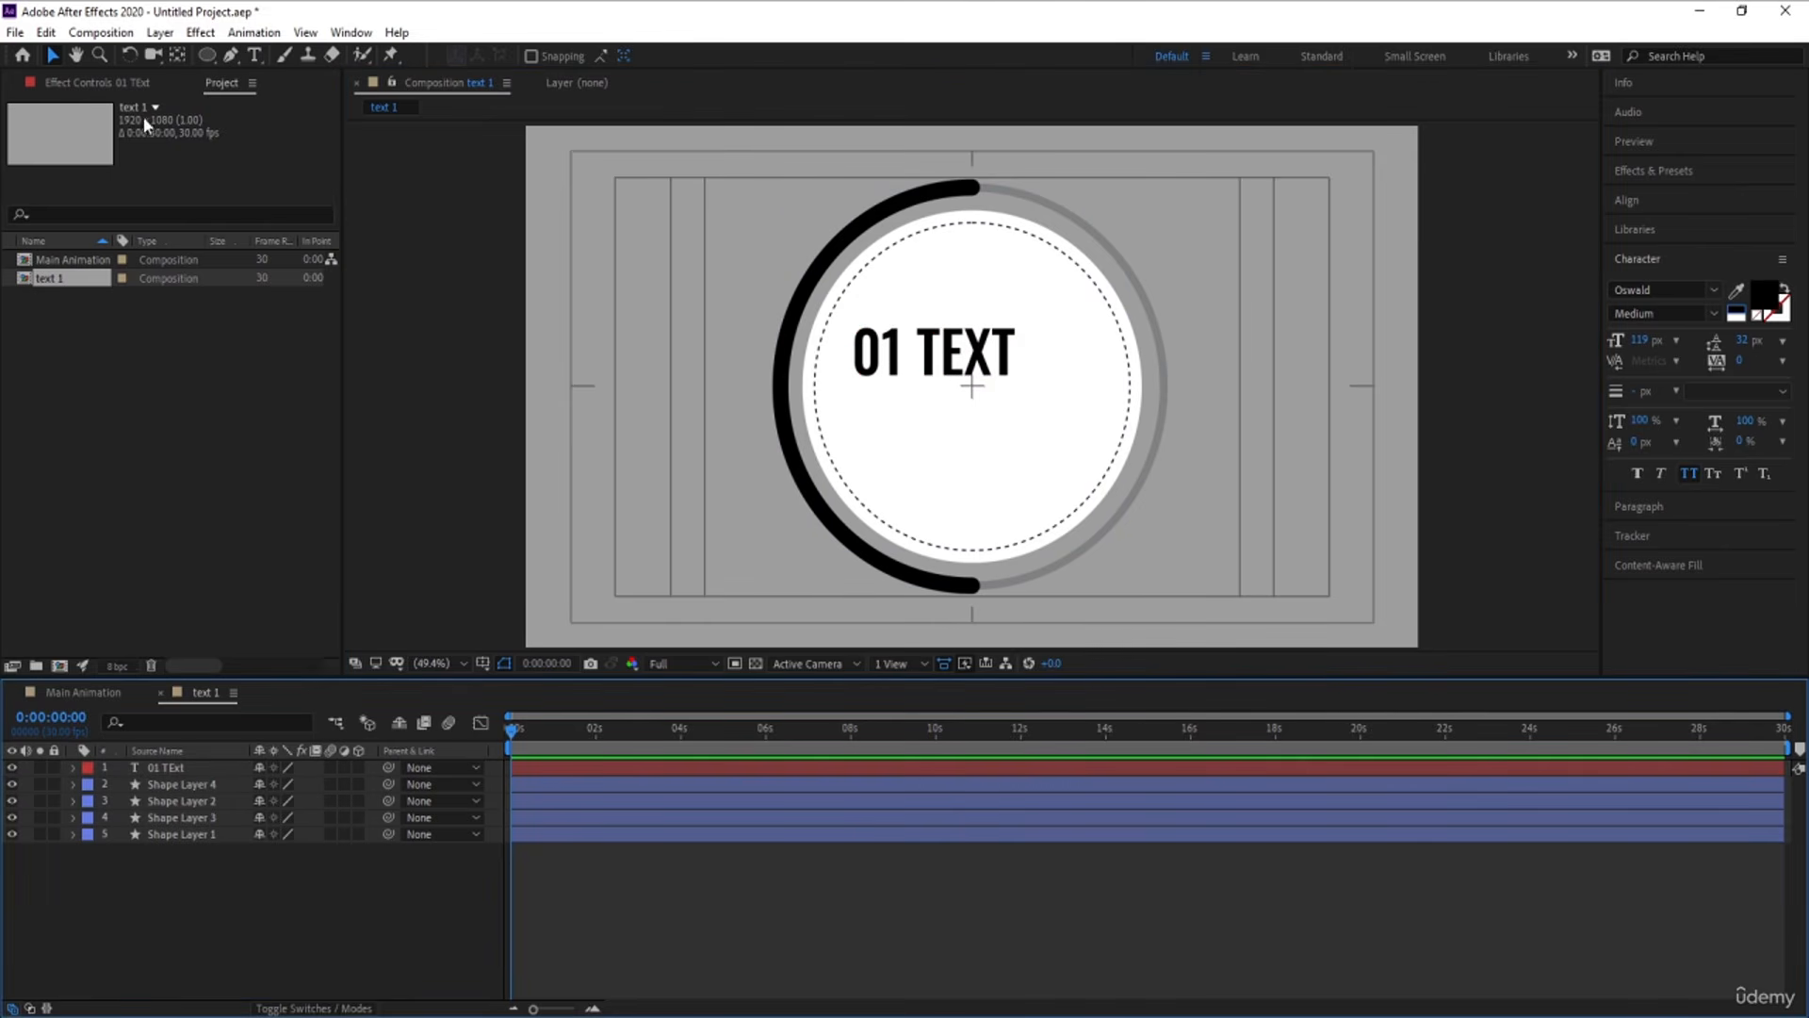
# Draw a straight horizontal line with the Pen tool beneath the 01 TEXT title inside the white circle
pyautogui.click(231, 55)
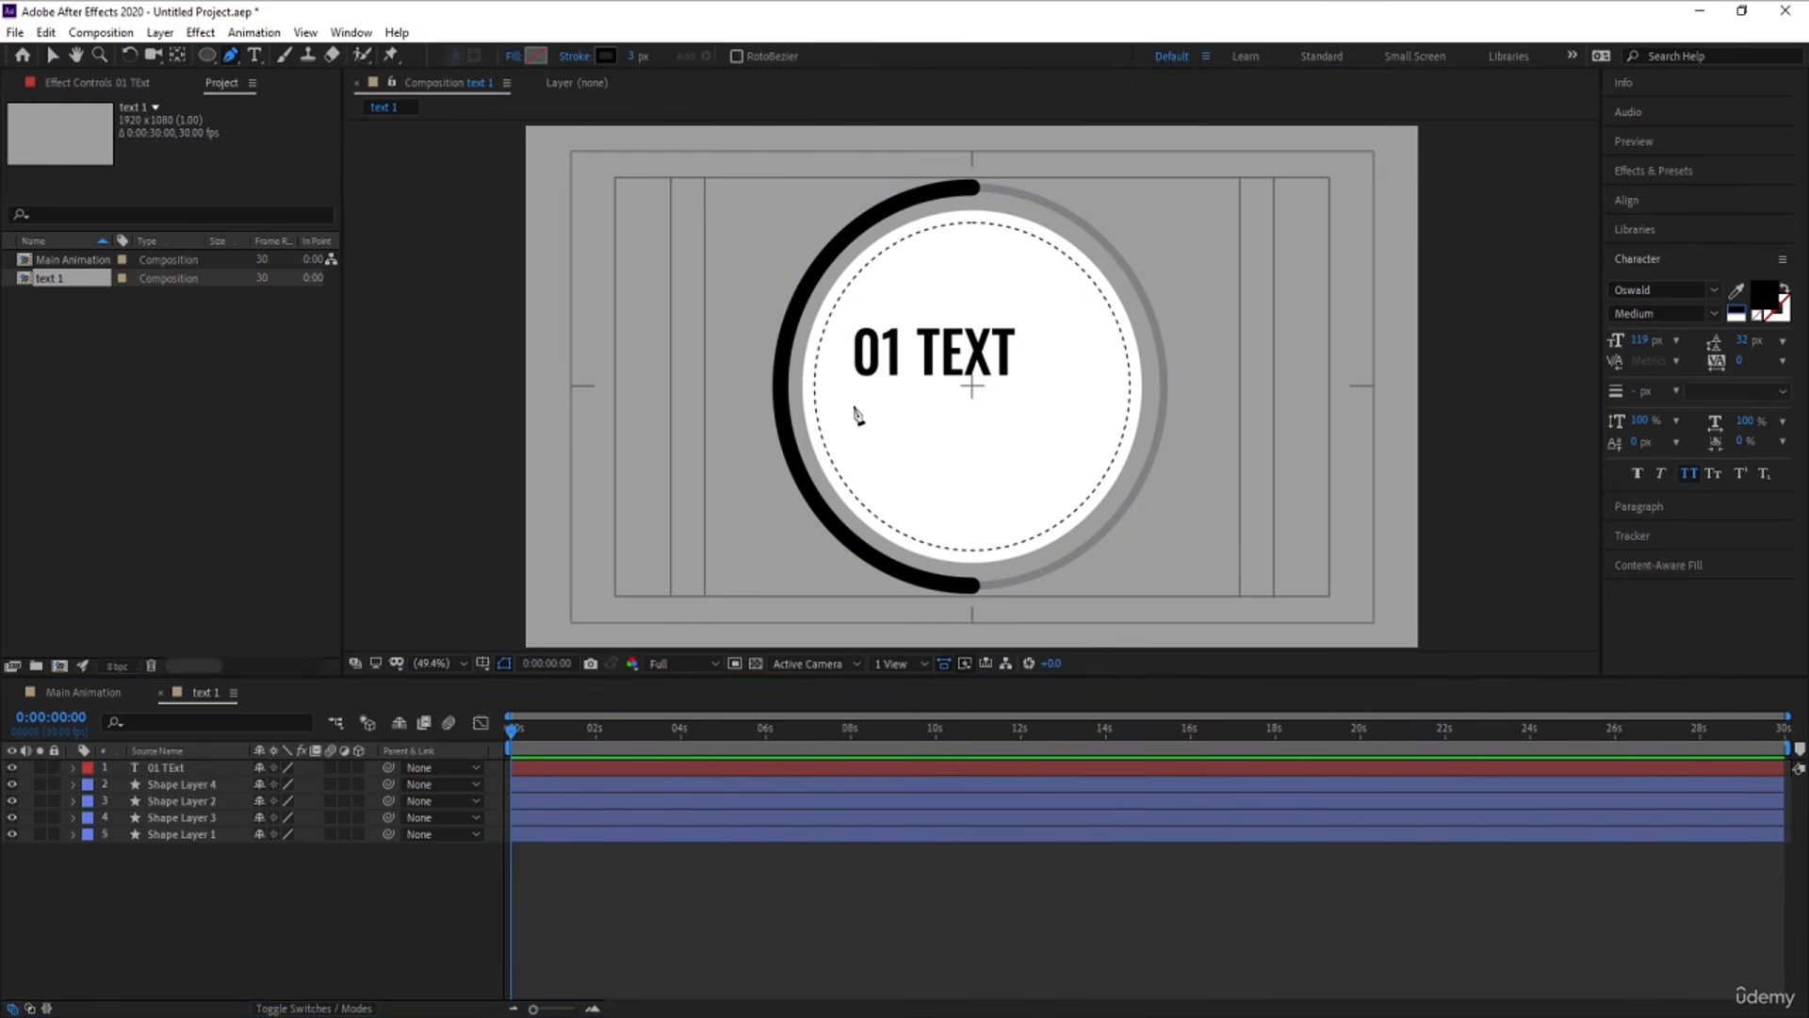
pyautogui.click(854, 397)
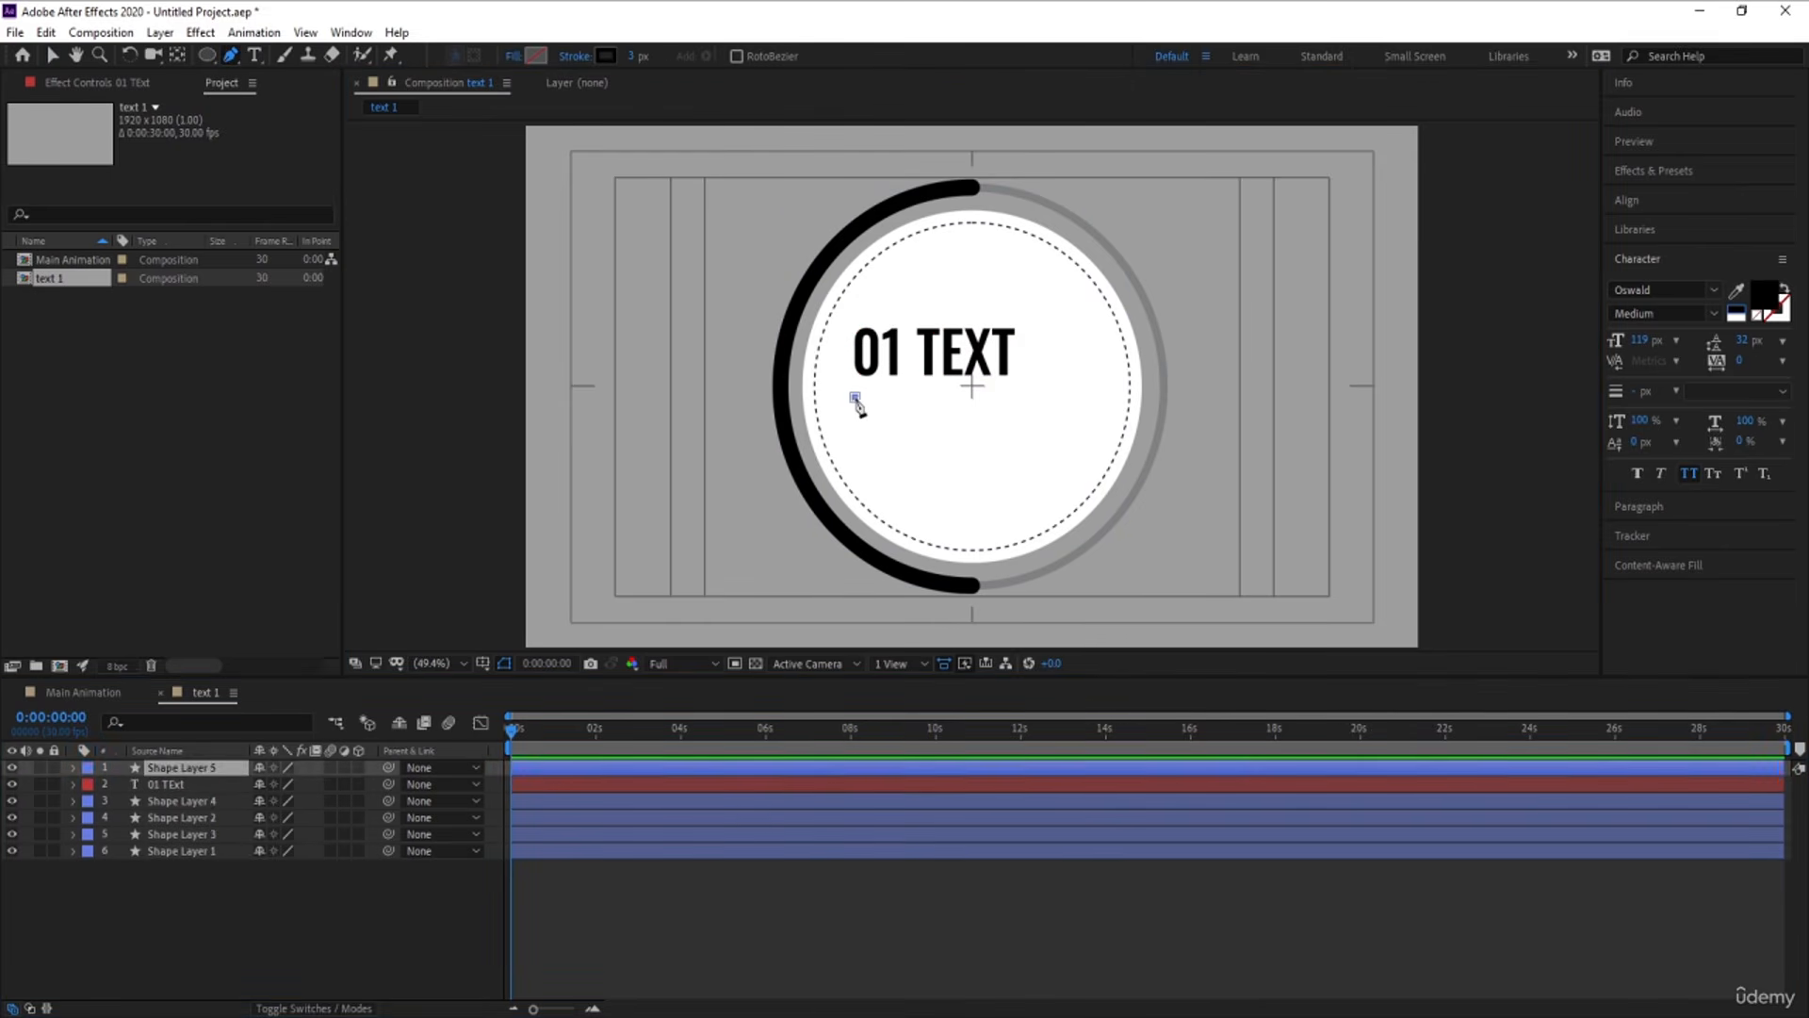
pyautogui.click(1102, 397)
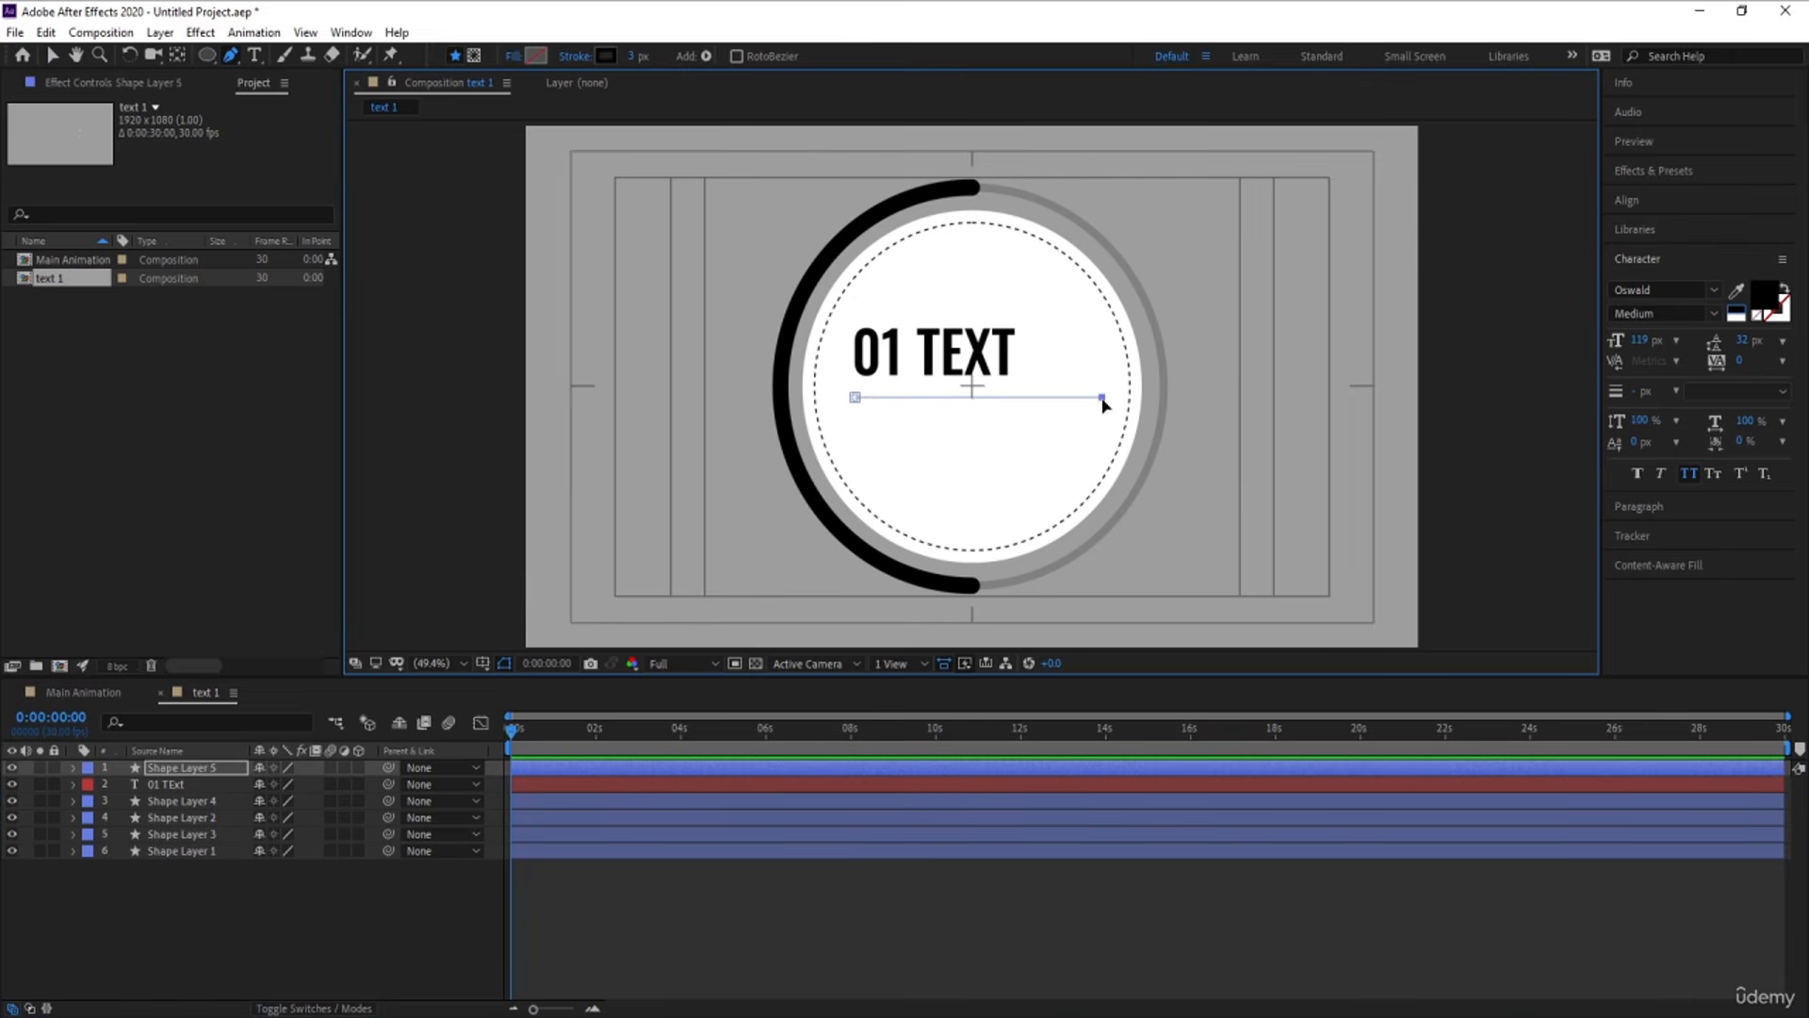
pyautogui.click(247, 942)
# Duplicate the line layer Shape Layer 5 and shift the copy slightly below it, to a Y position of about 582
pyautogui.click(174, 769)
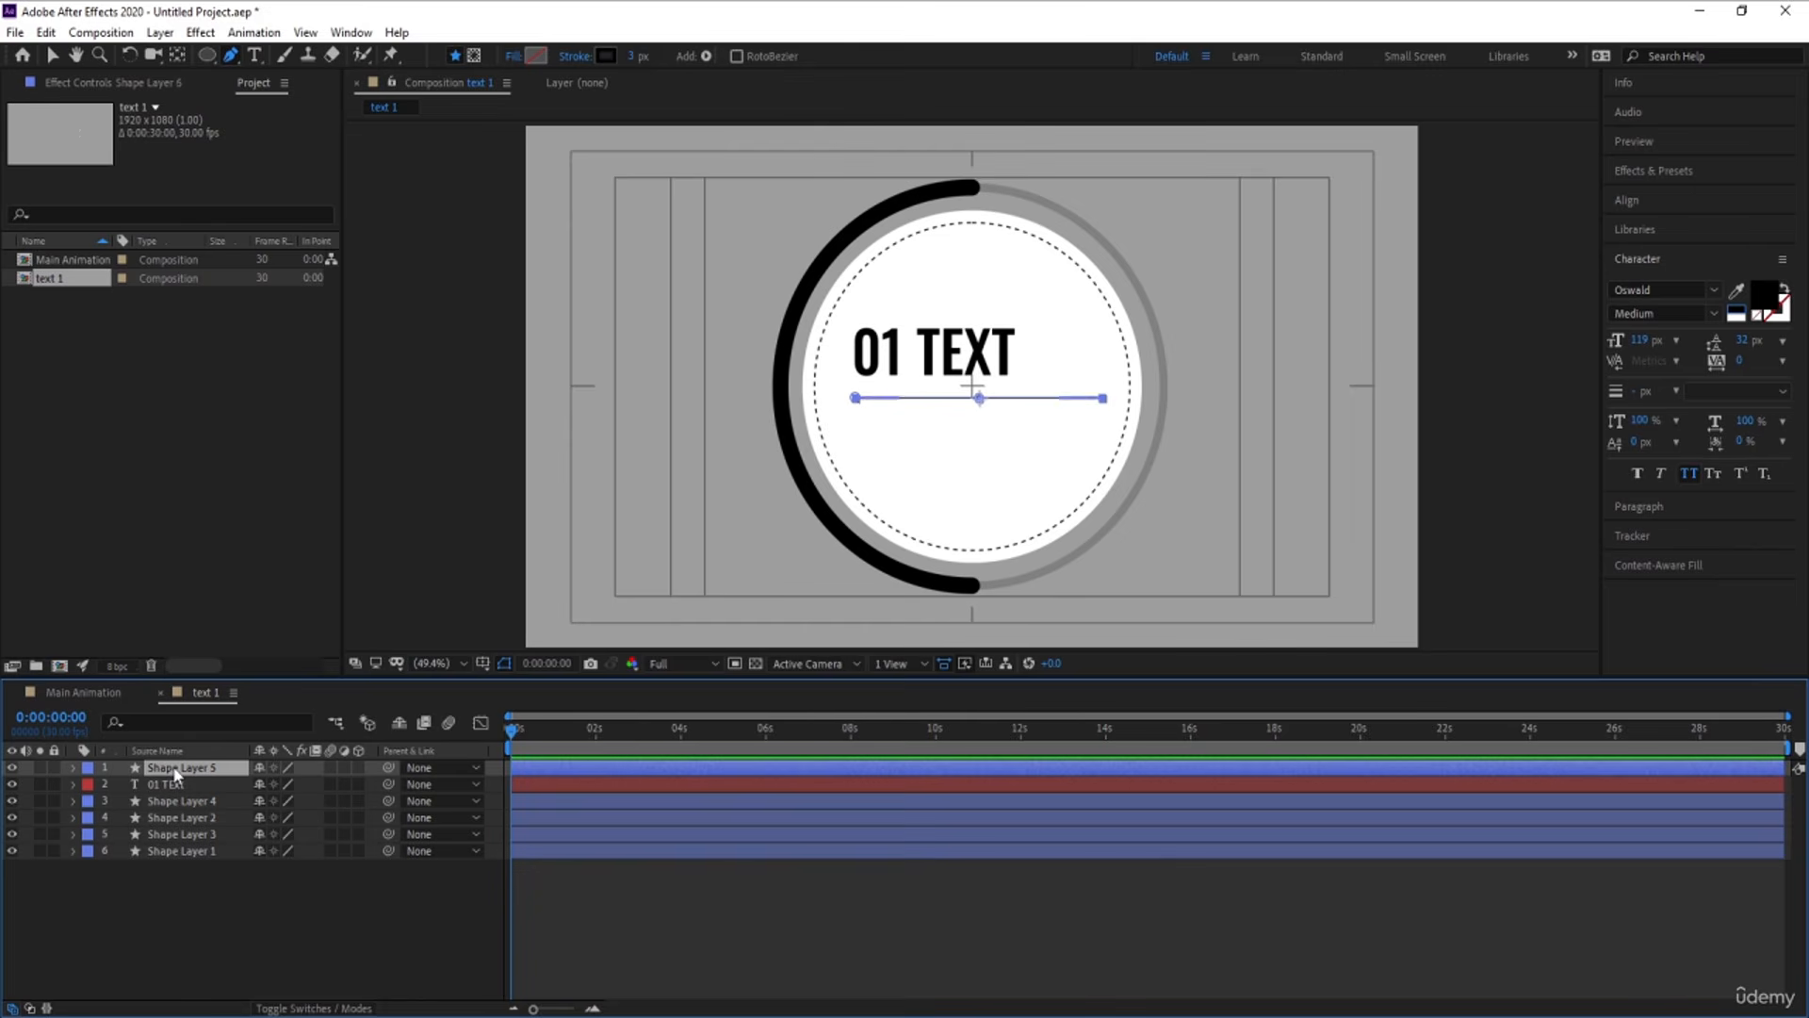
pyautogui.hotkey('ctrl', 'd')
pyautogui.press('p')
pyautogui.moveTo(298, 784); pyautogui.dragTo(306, 783)
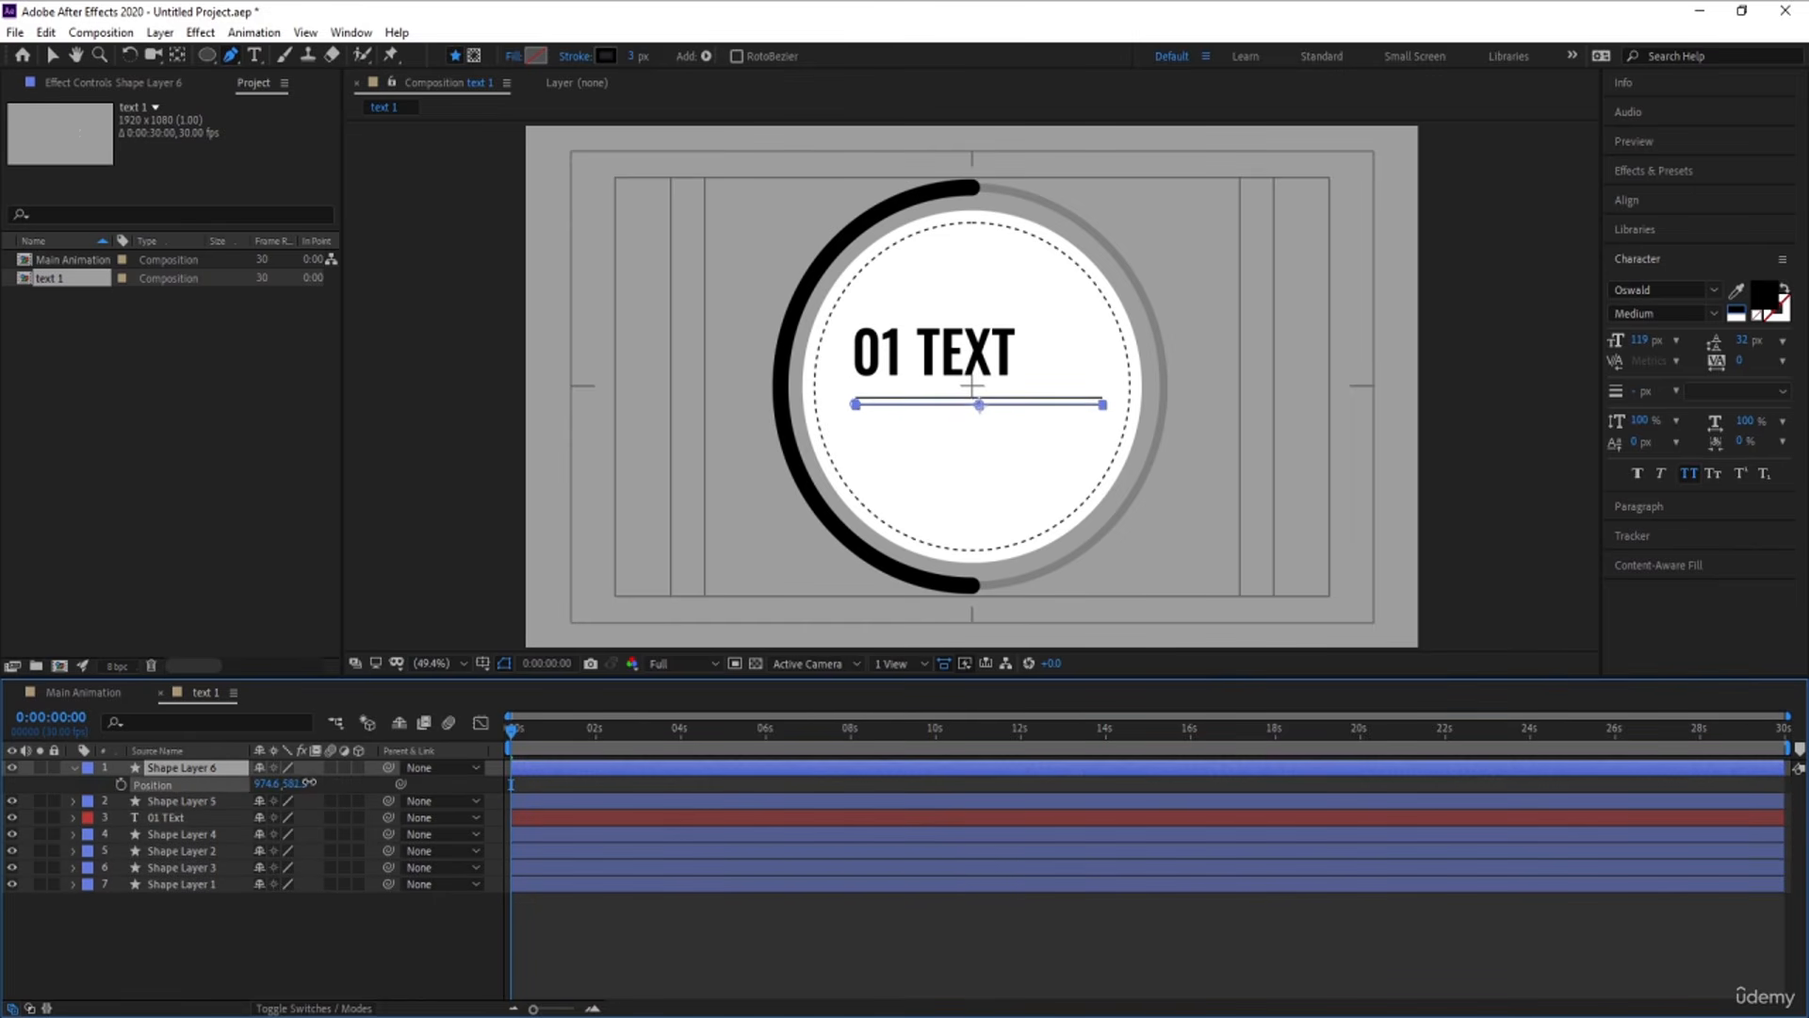
# Duplicate both line layers together and move the copies down to form four evenly spaced lines under the title
pyautogui.click(184, 800)
pyautogui.keyDown('shift'); pyautogui.click(179, 768); pyautogui.keyUp('shift')
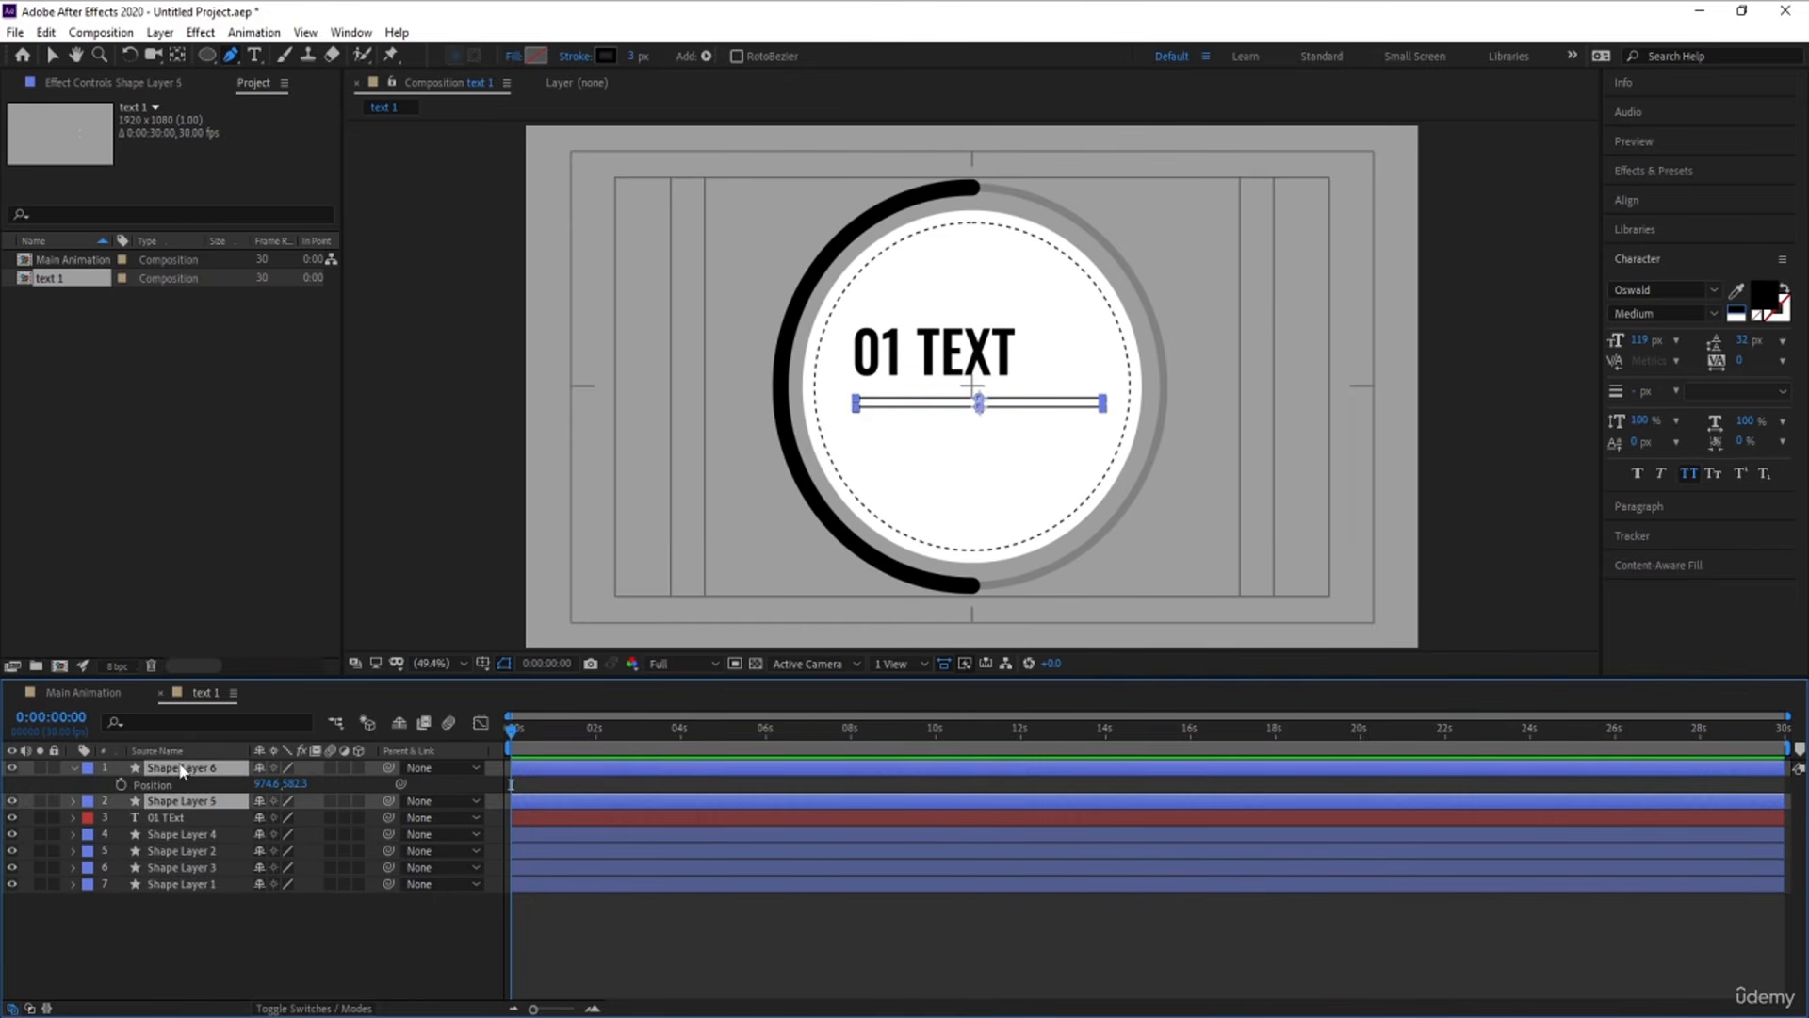
pyautogui.hotkey('ctrl', 'd')
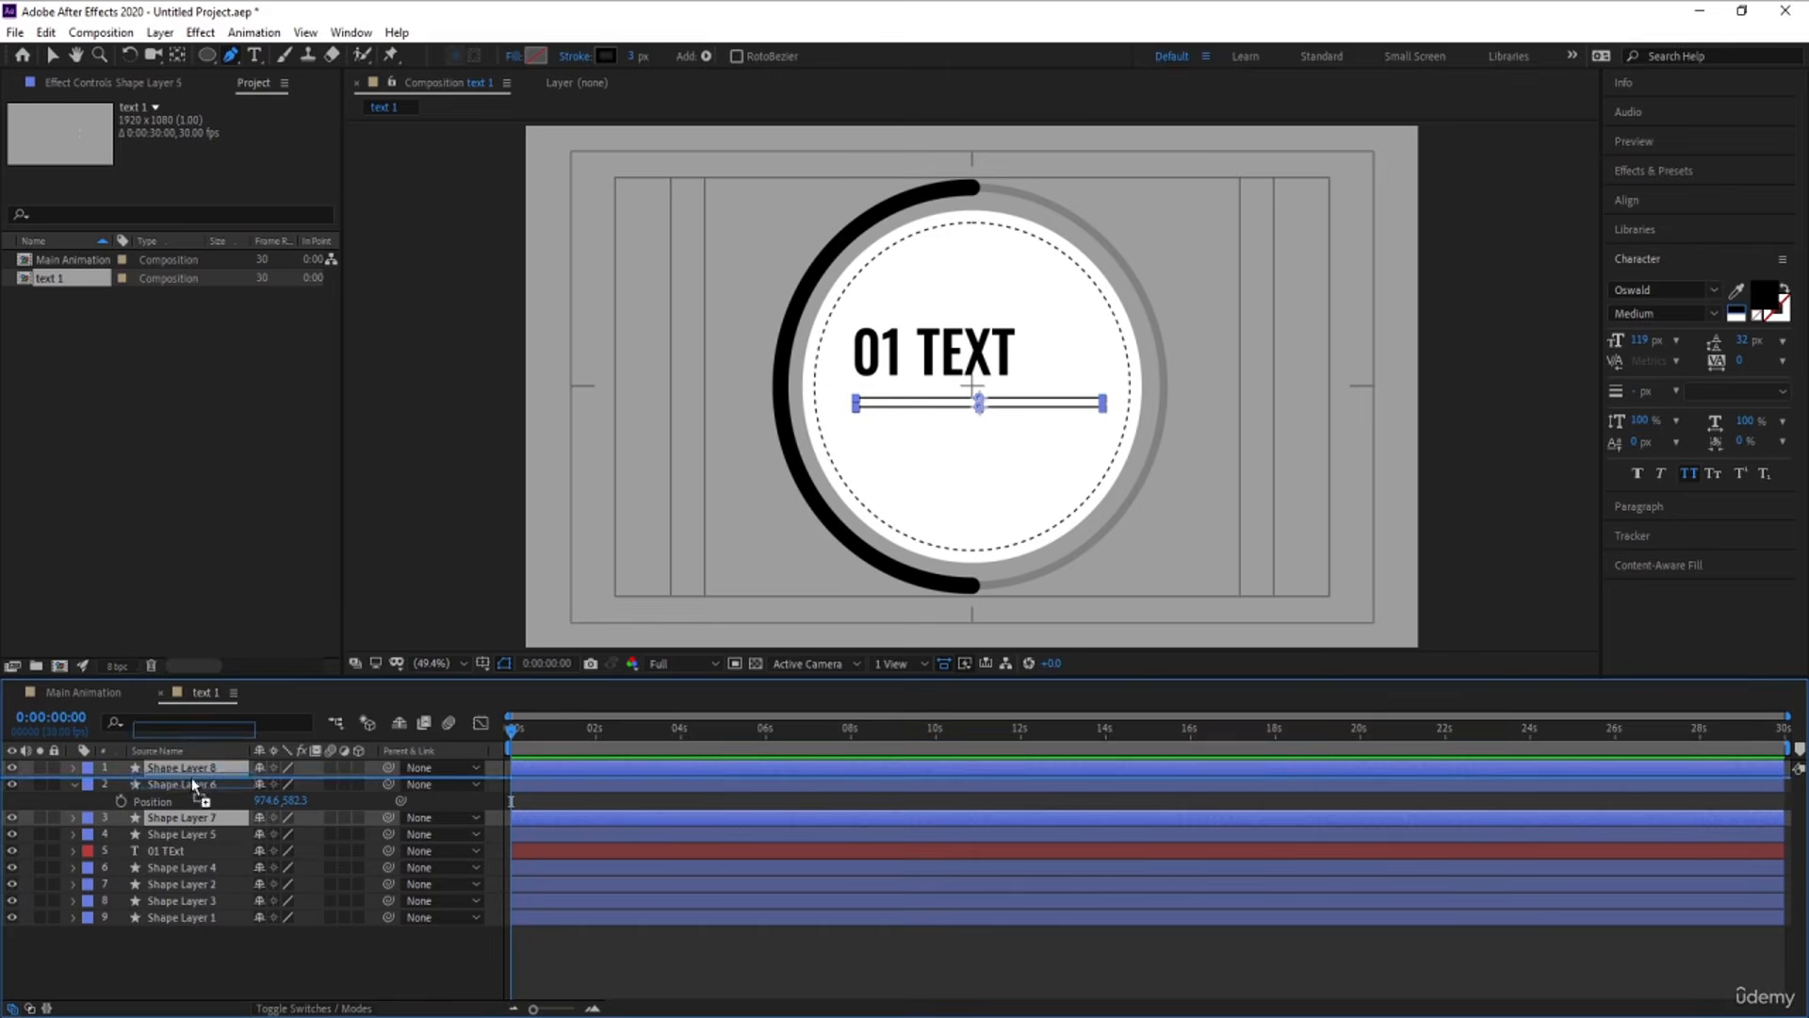
pyautogui.press('p')
pyautogui.moveTo(296, 784); pyautogui.dragTo(336, 788)
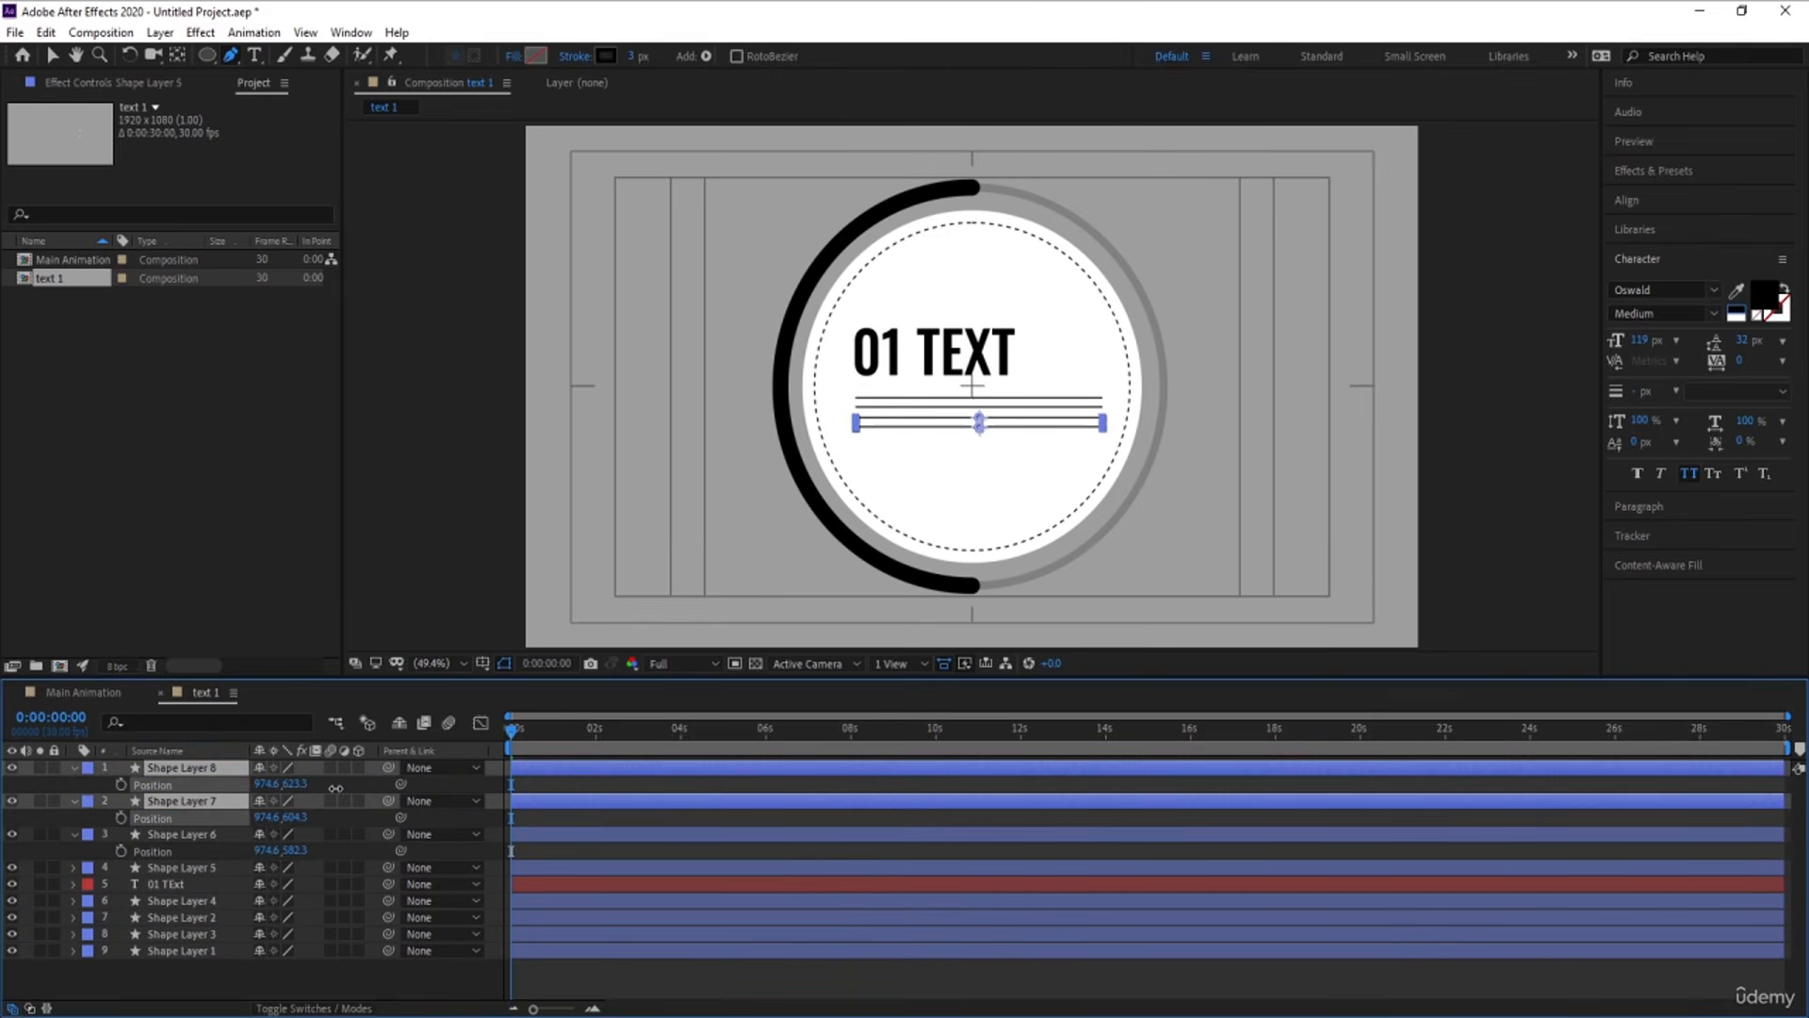
pyautogui.click(568, 792)
pyautogui.press('u')
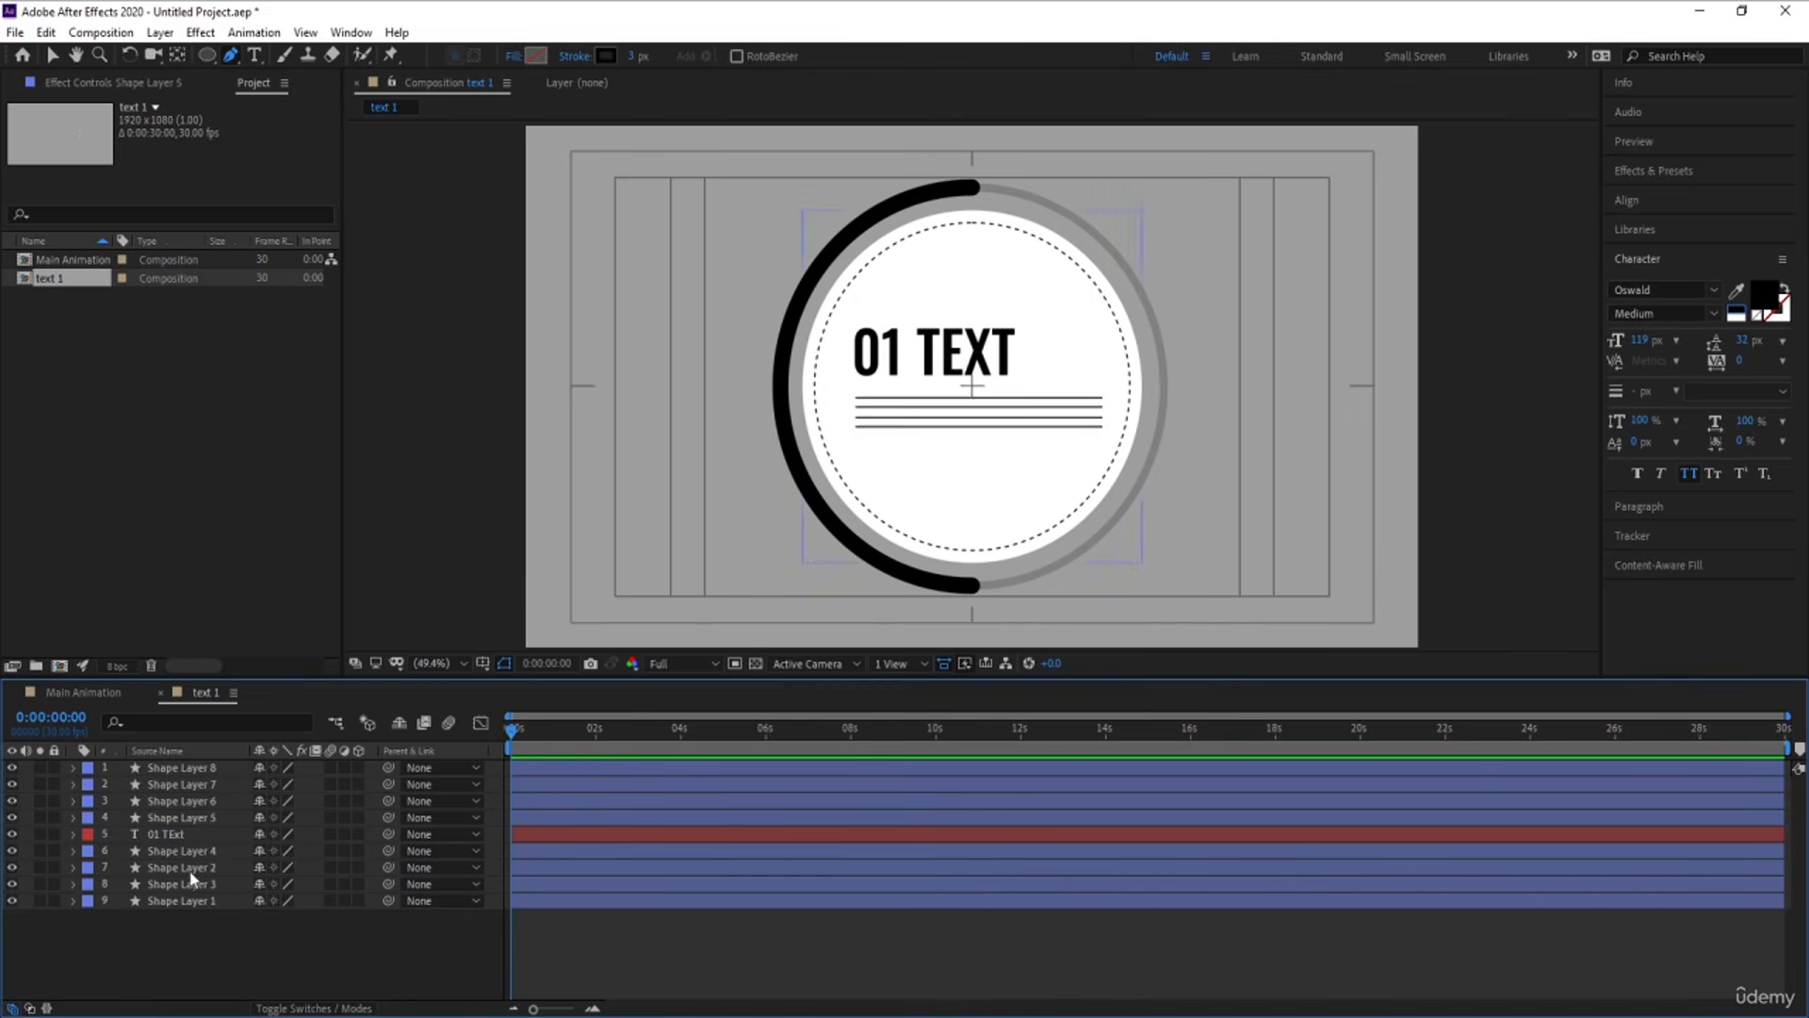
# Nudge the 01 TEXT title and its four lines together slightly downward within the white circle
pyautogui.click(183, 834)
pyautogui.keyDown('shift'); pyautogui.click(174, 769); pyautogui.keyUp('shift')
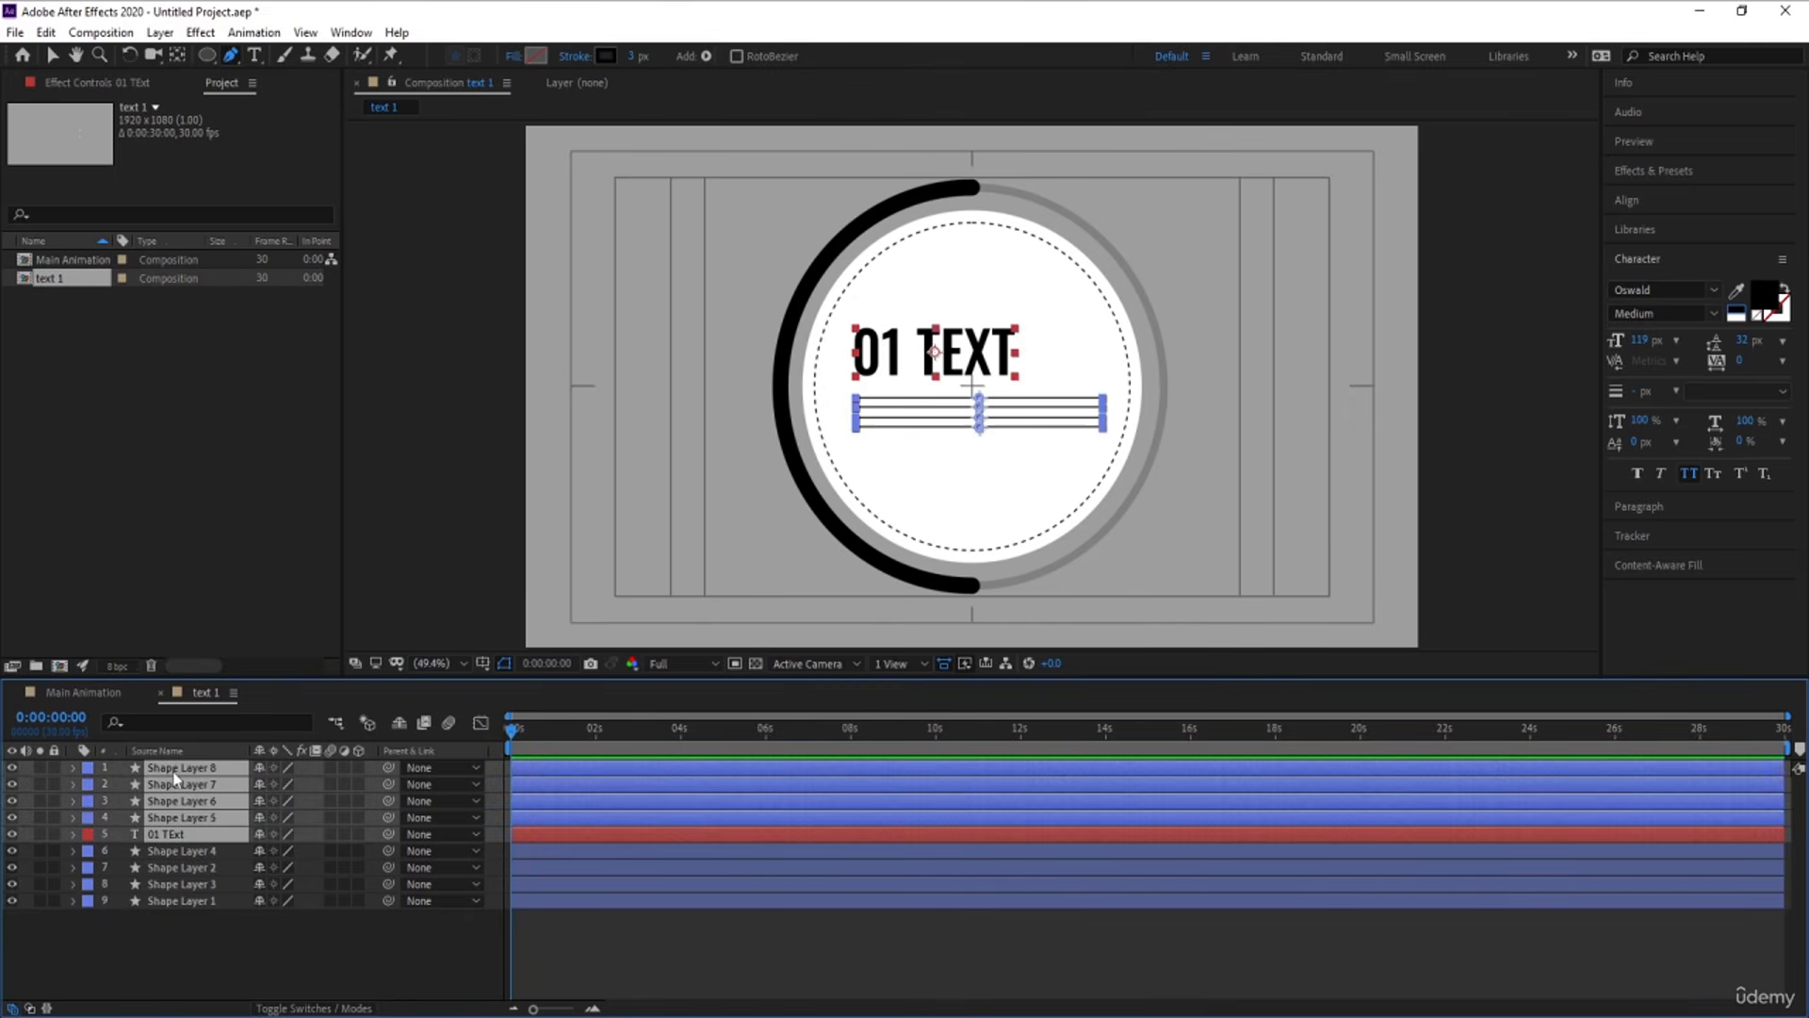
pyautogui.press('space')
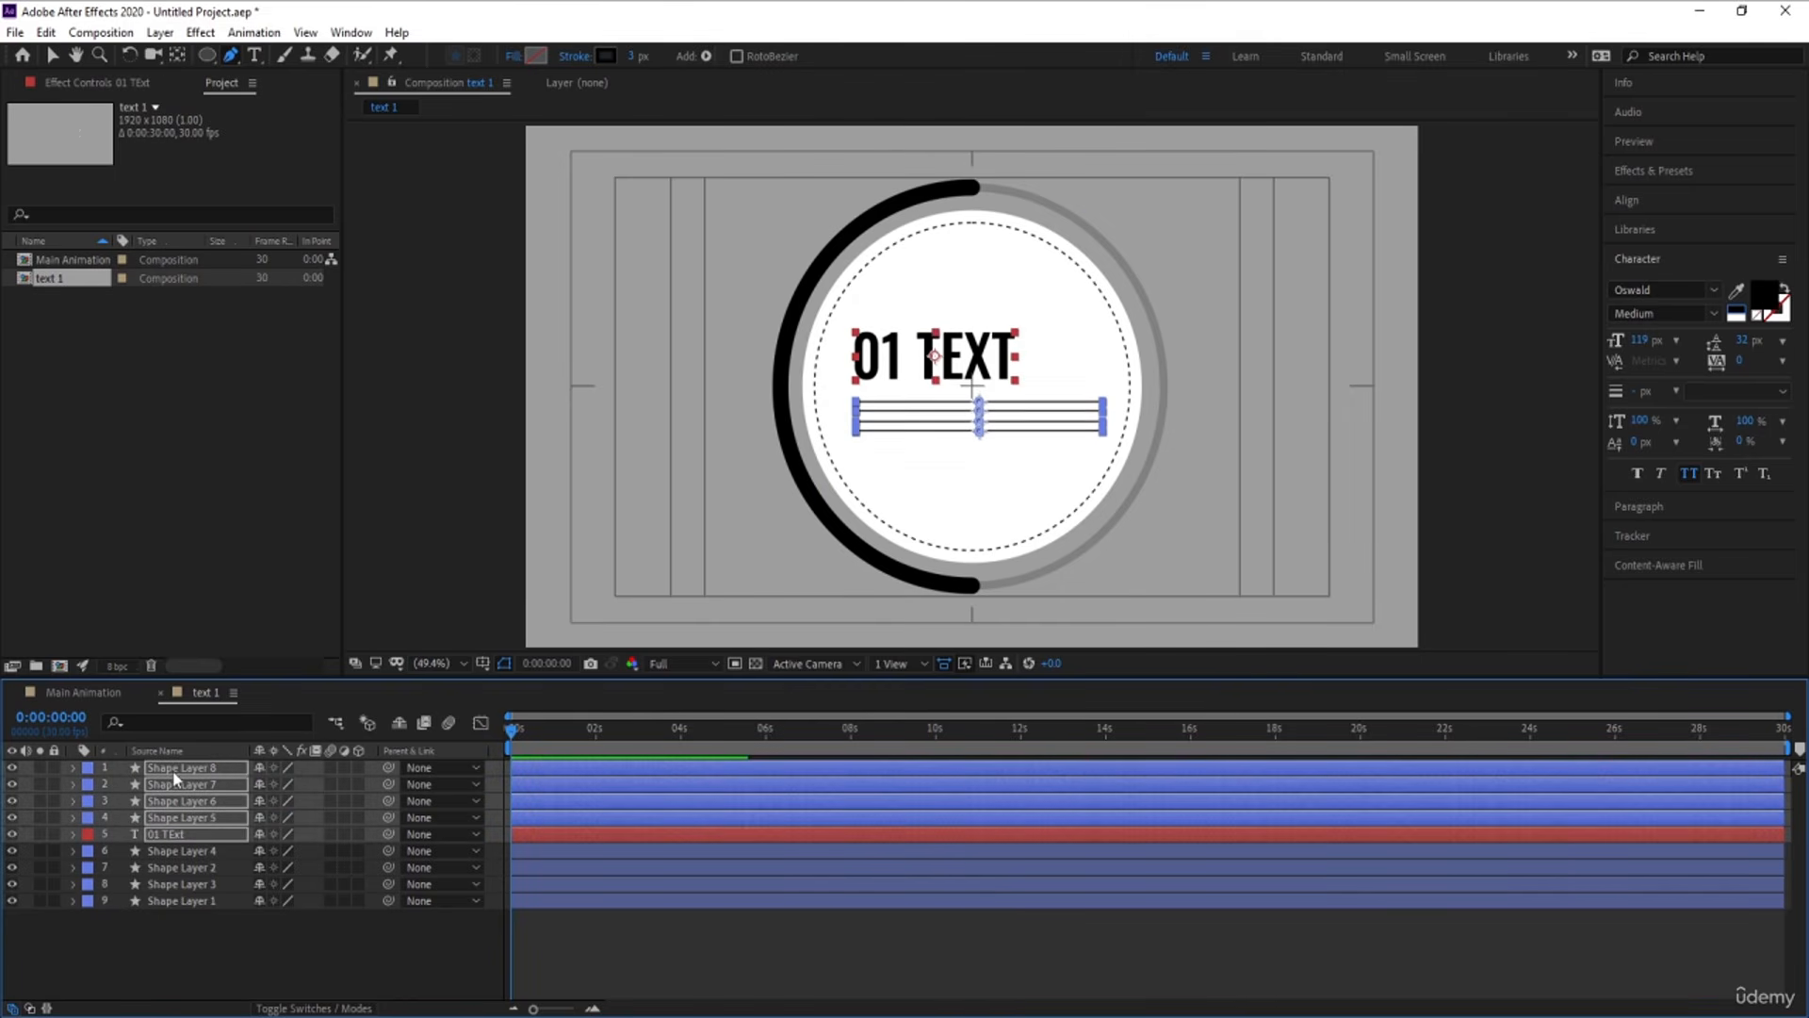
pyautogui.click(435, 948)
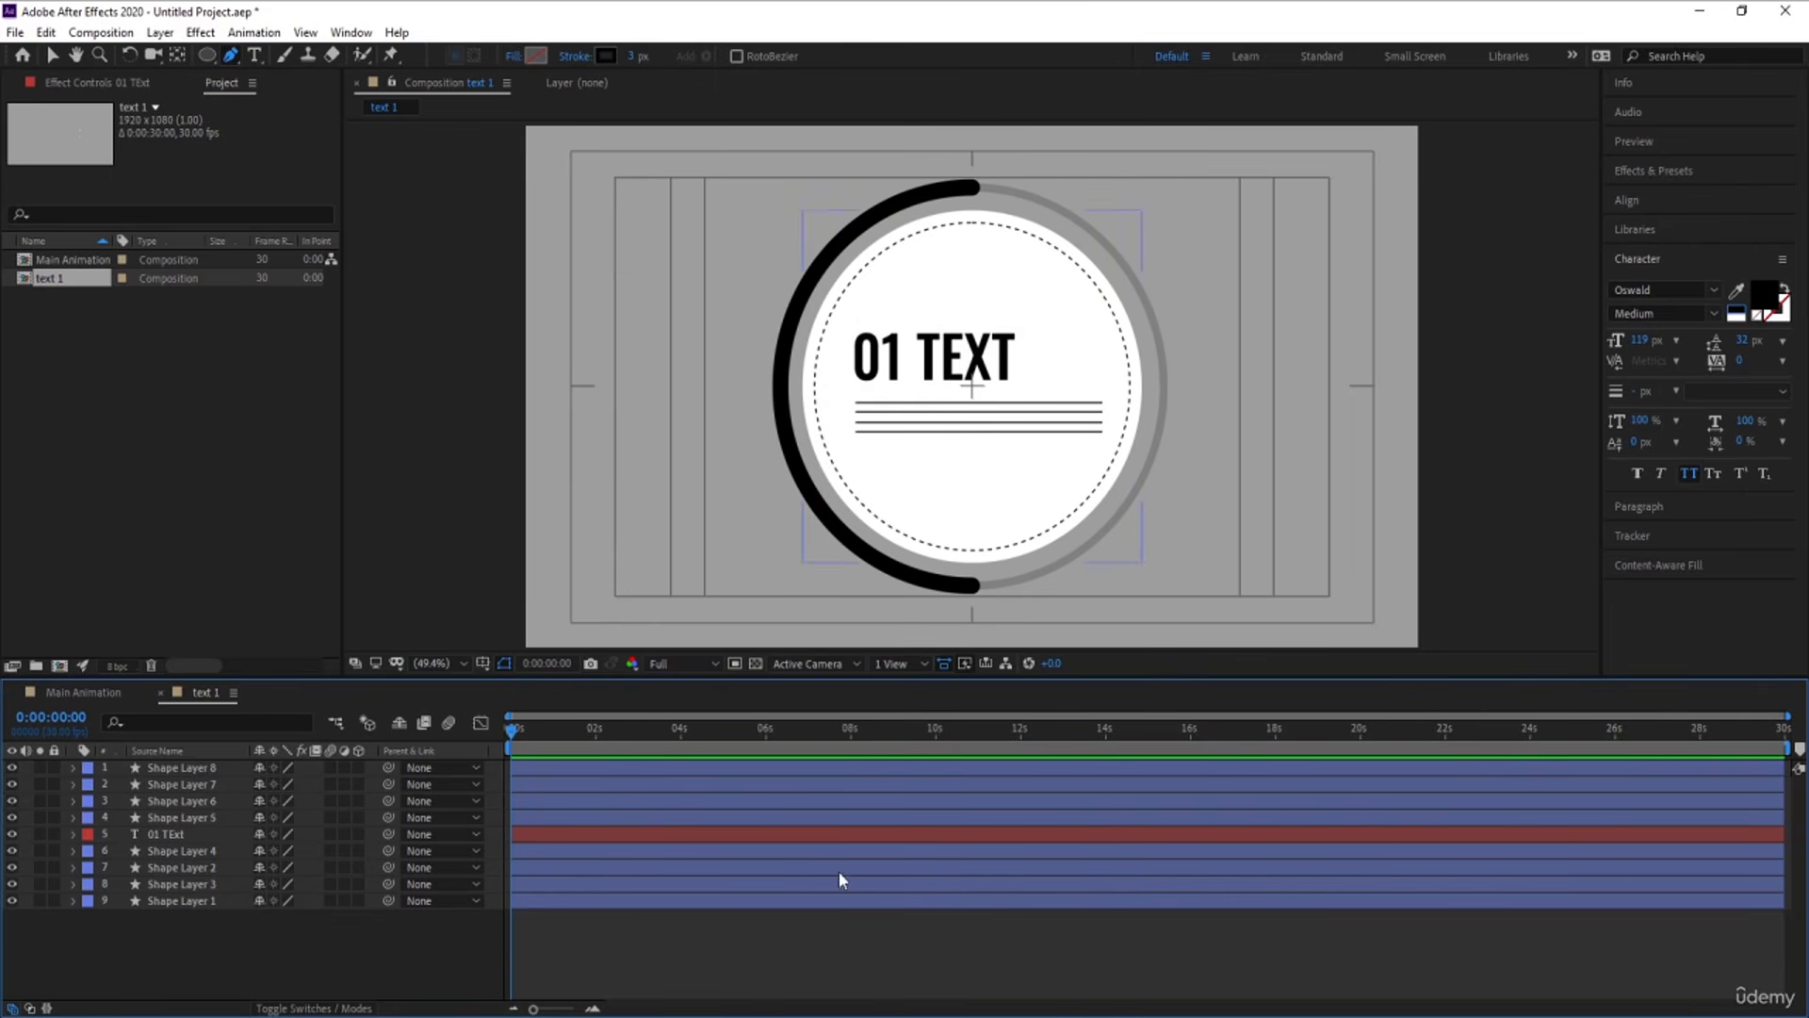
pyautogui.press('v')
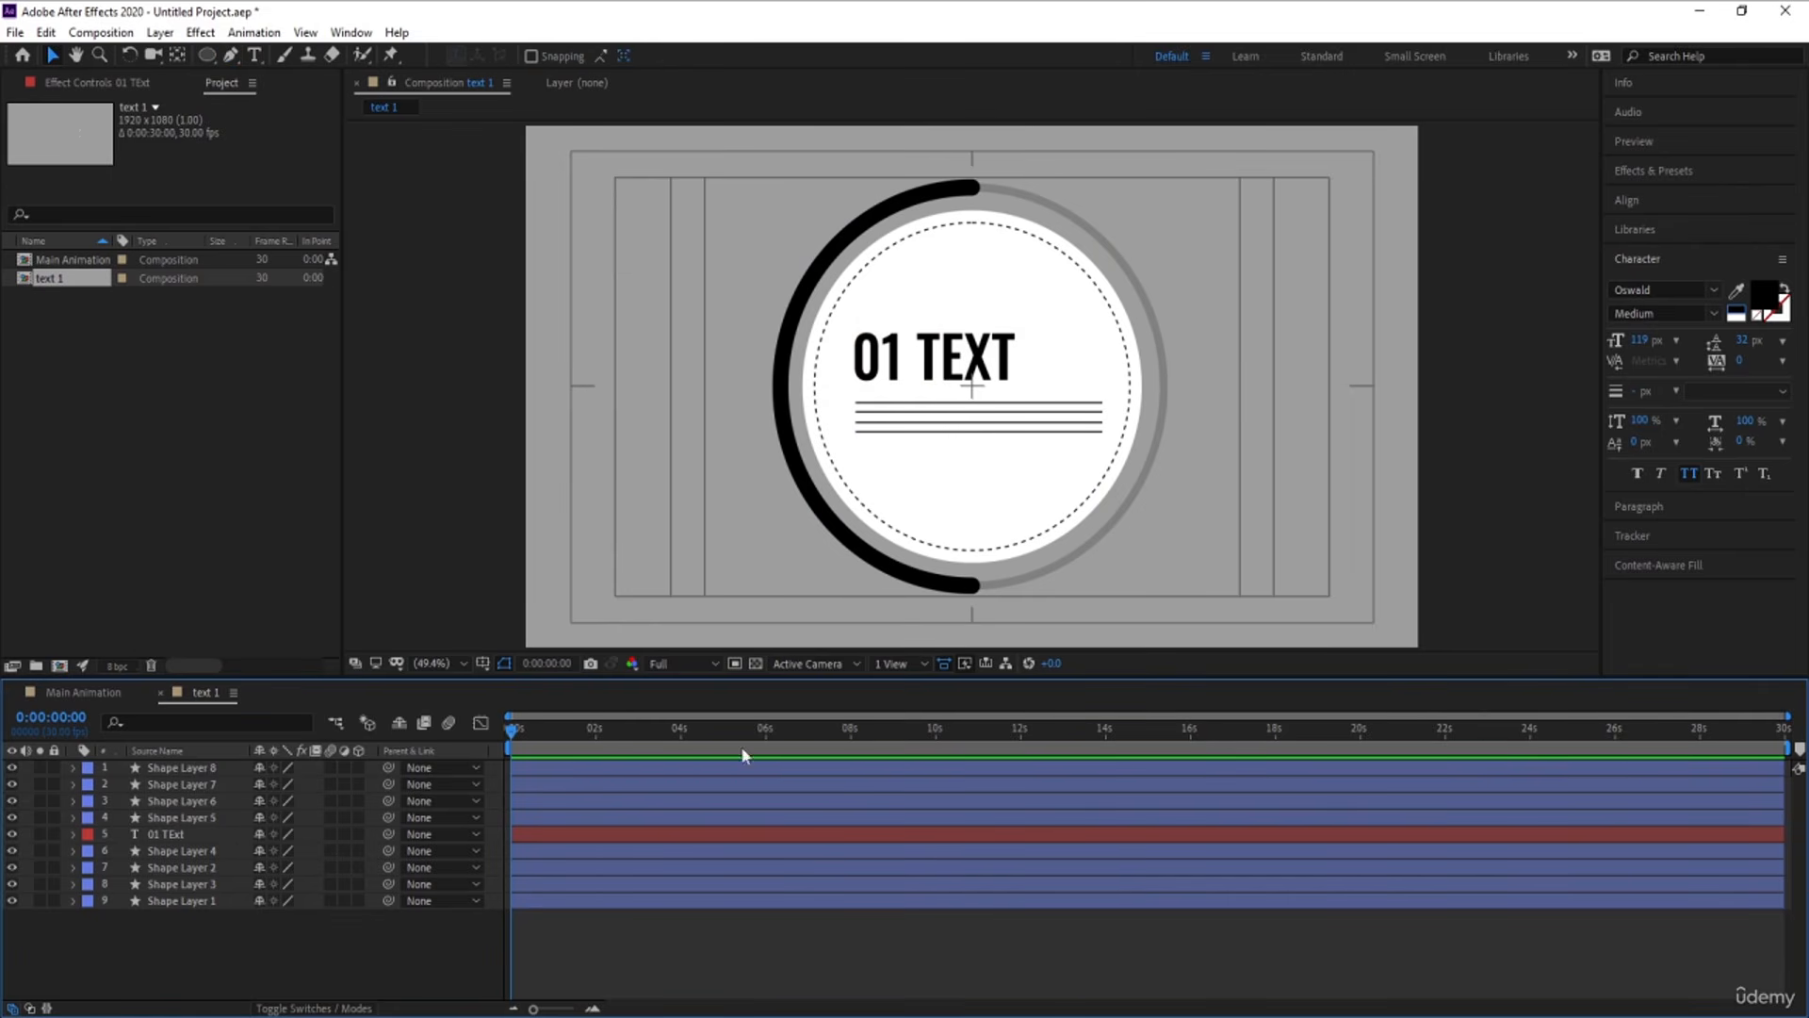
# Duplicate the dashed circle Shape Layer 4 and scale the copy to 123% so it surrounds the outer ring
pyautogui.click(158, 853)
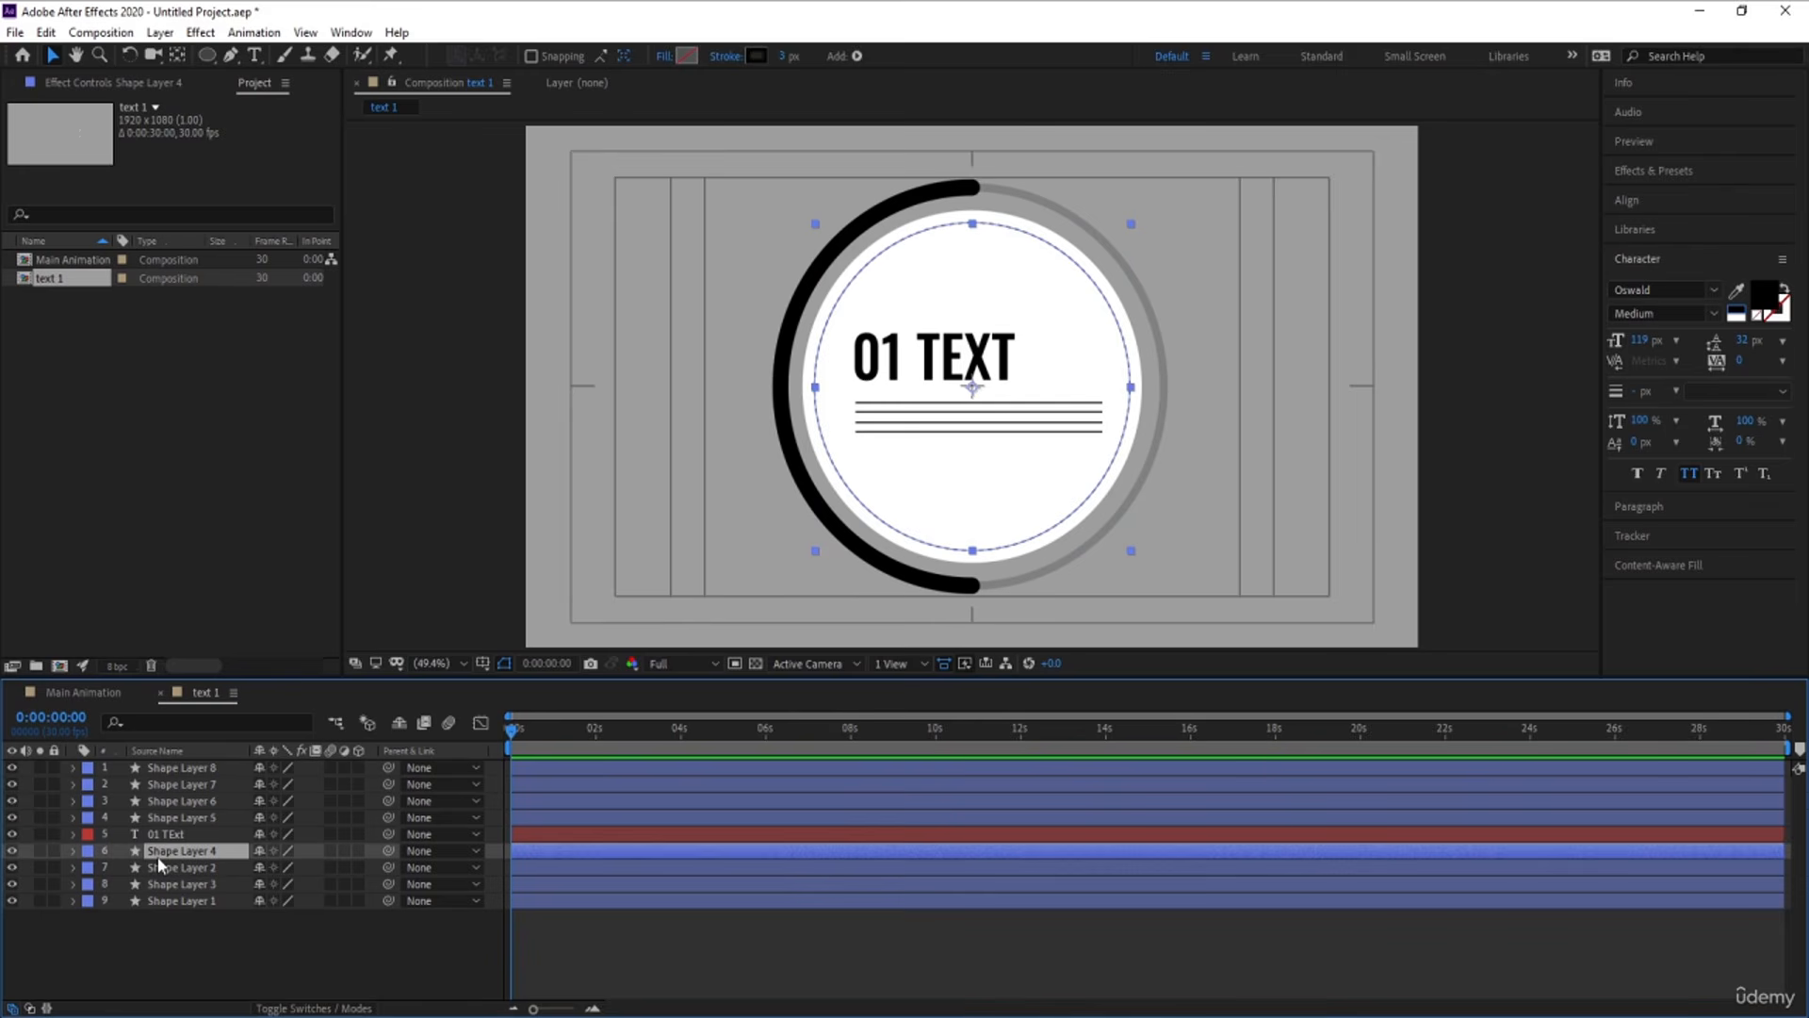
pyautogui.hotkey('ctrl', 'd')
pyautogui.press('s')
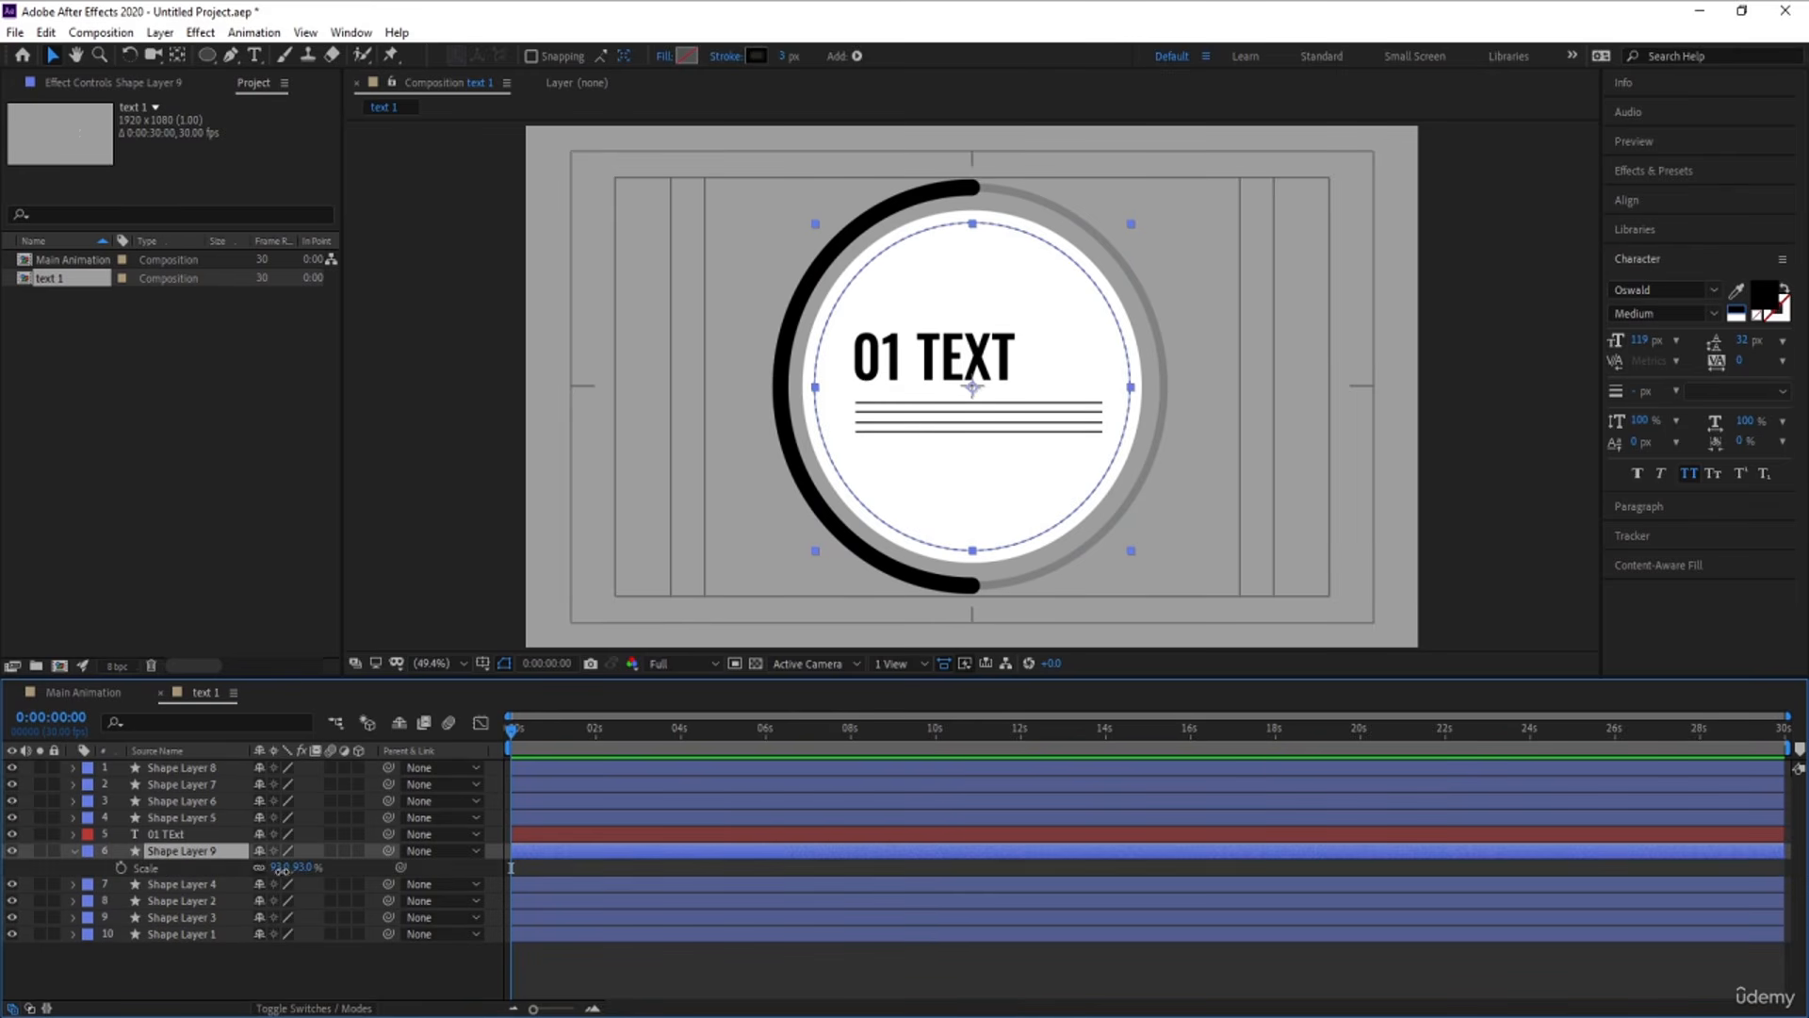
pyautogui.moveTo(280, 869); pyautogui.dragTo(312, 869)
pyautogui.click(334, 966)
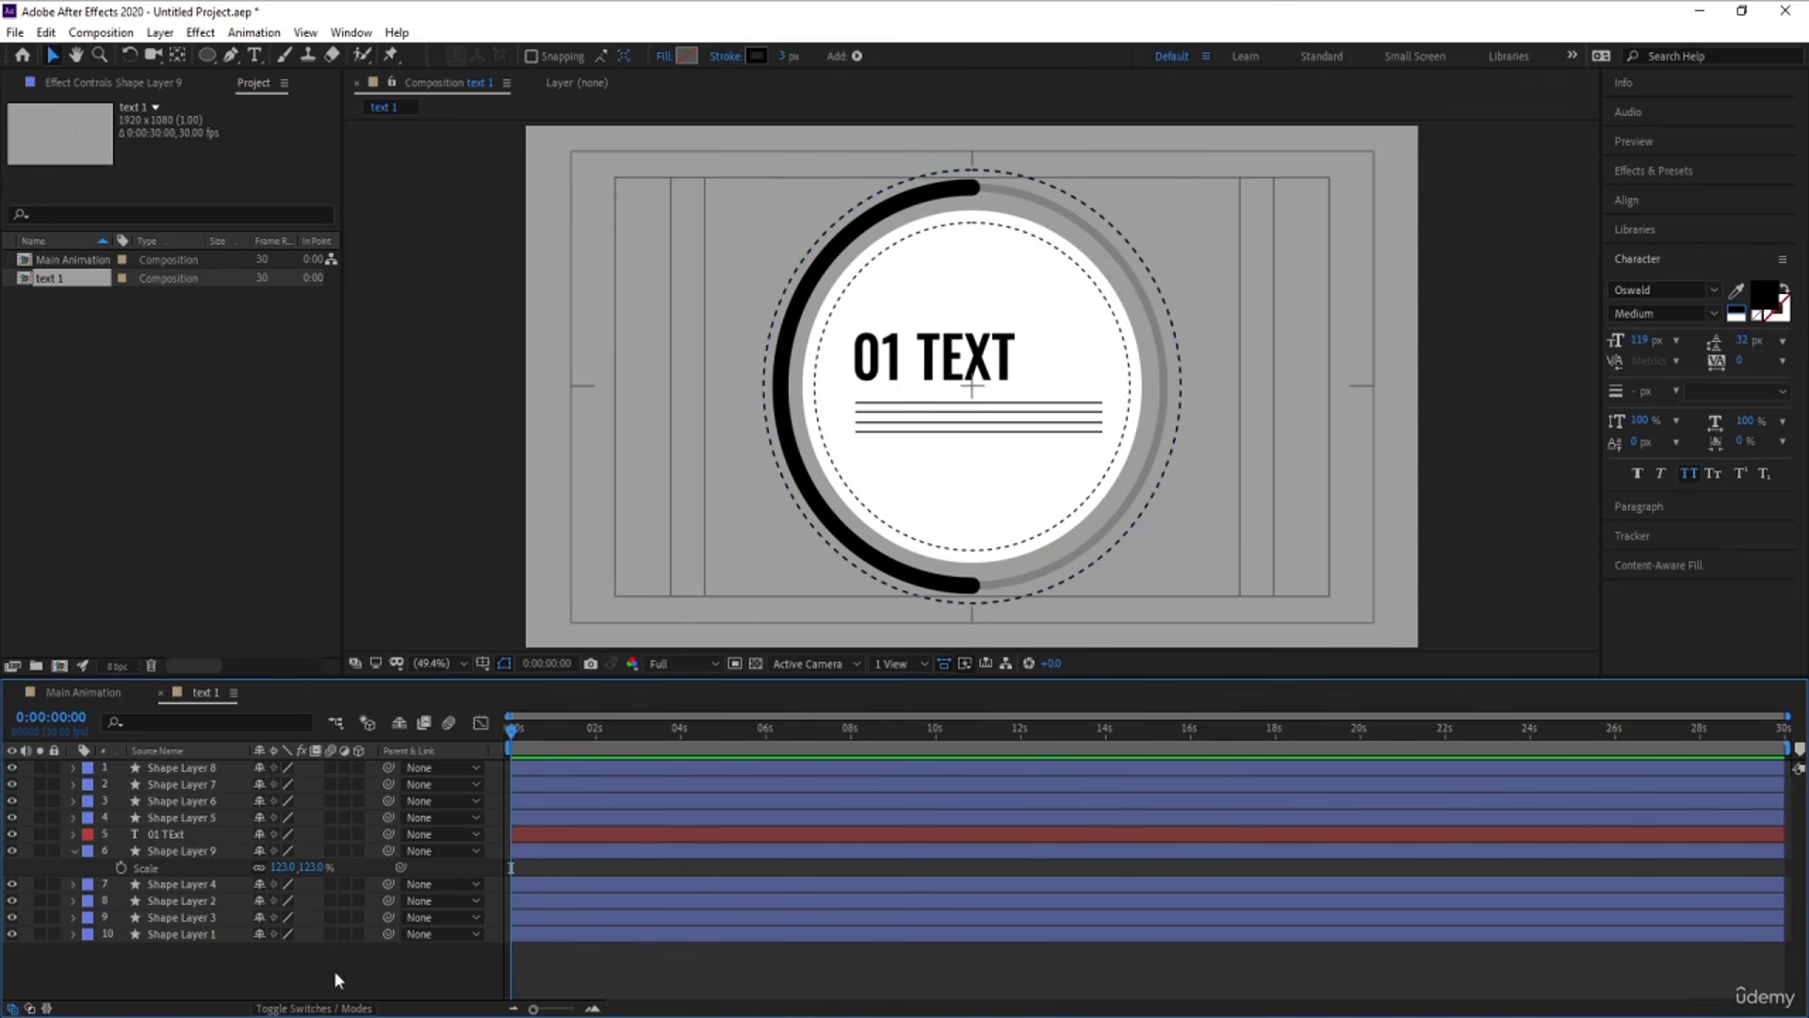
# Animate the Rotation of the outer dashed circle, Shape Layer 9, from 0 at the start to 1 full revolution at 0:00:06:02 and preview it
pyautogui.click(158, 850)
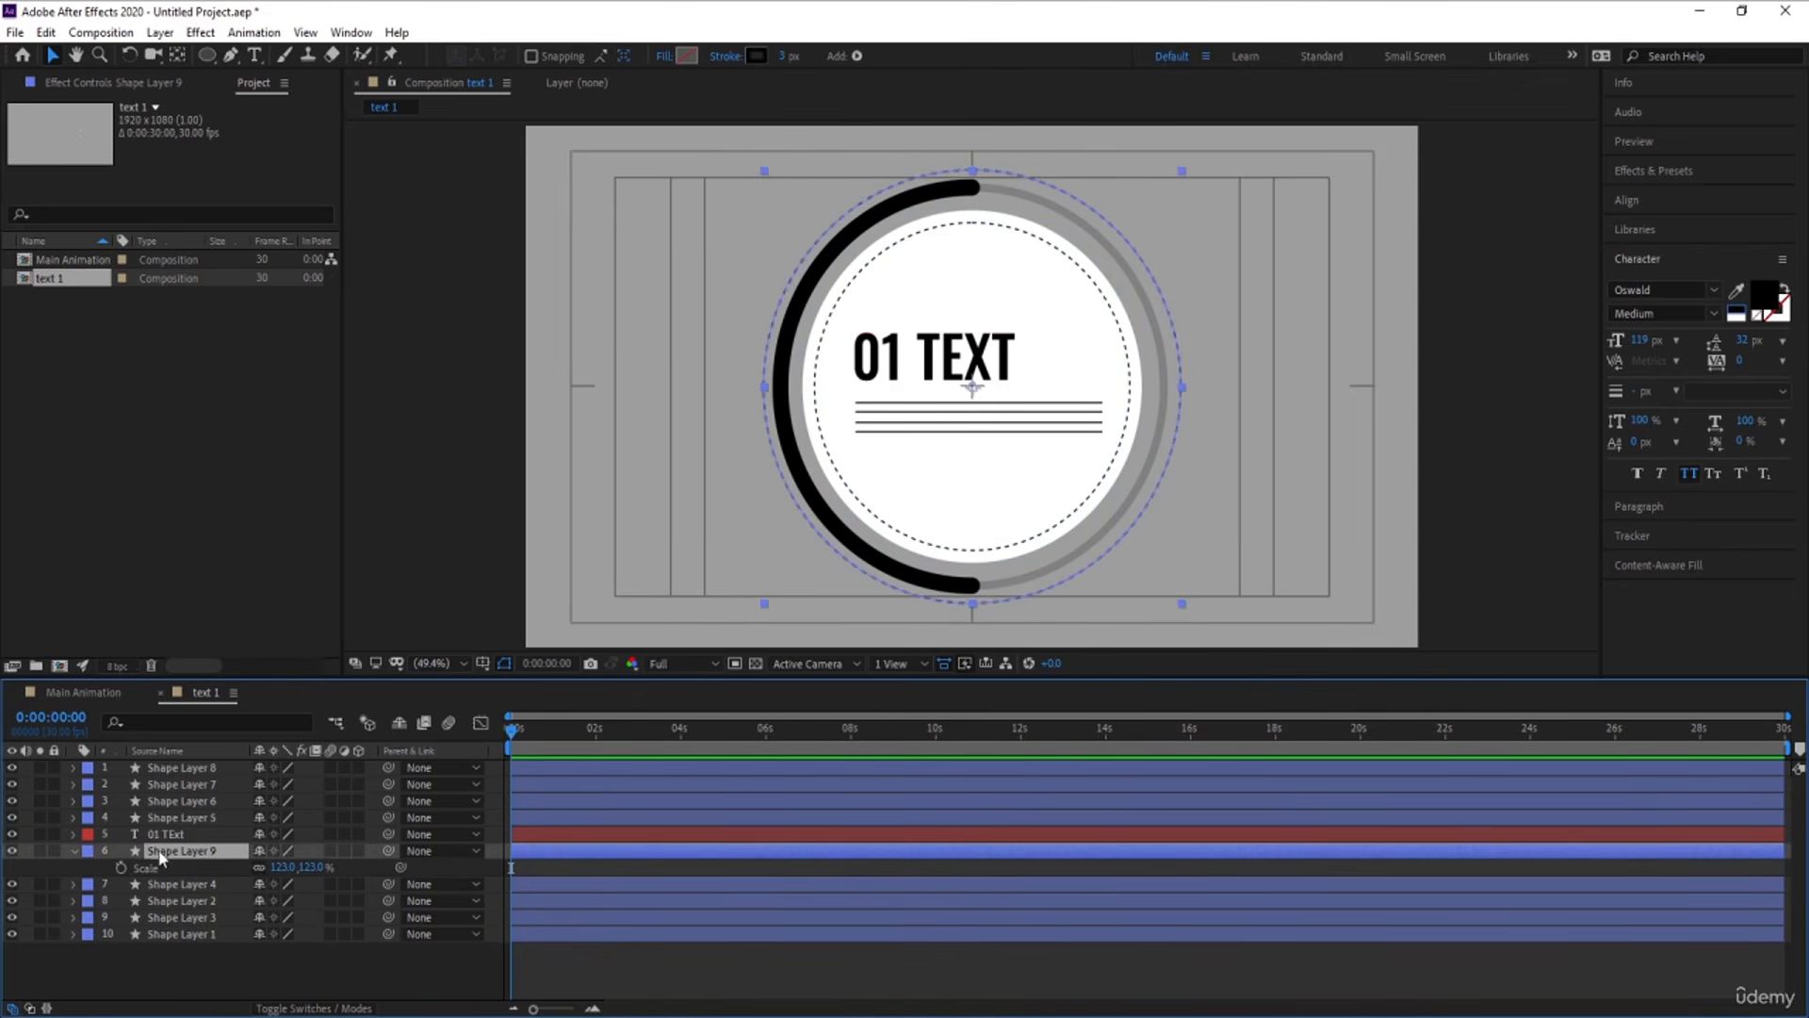
pyautogui.press('r')
pyautogui.click(118, 865)
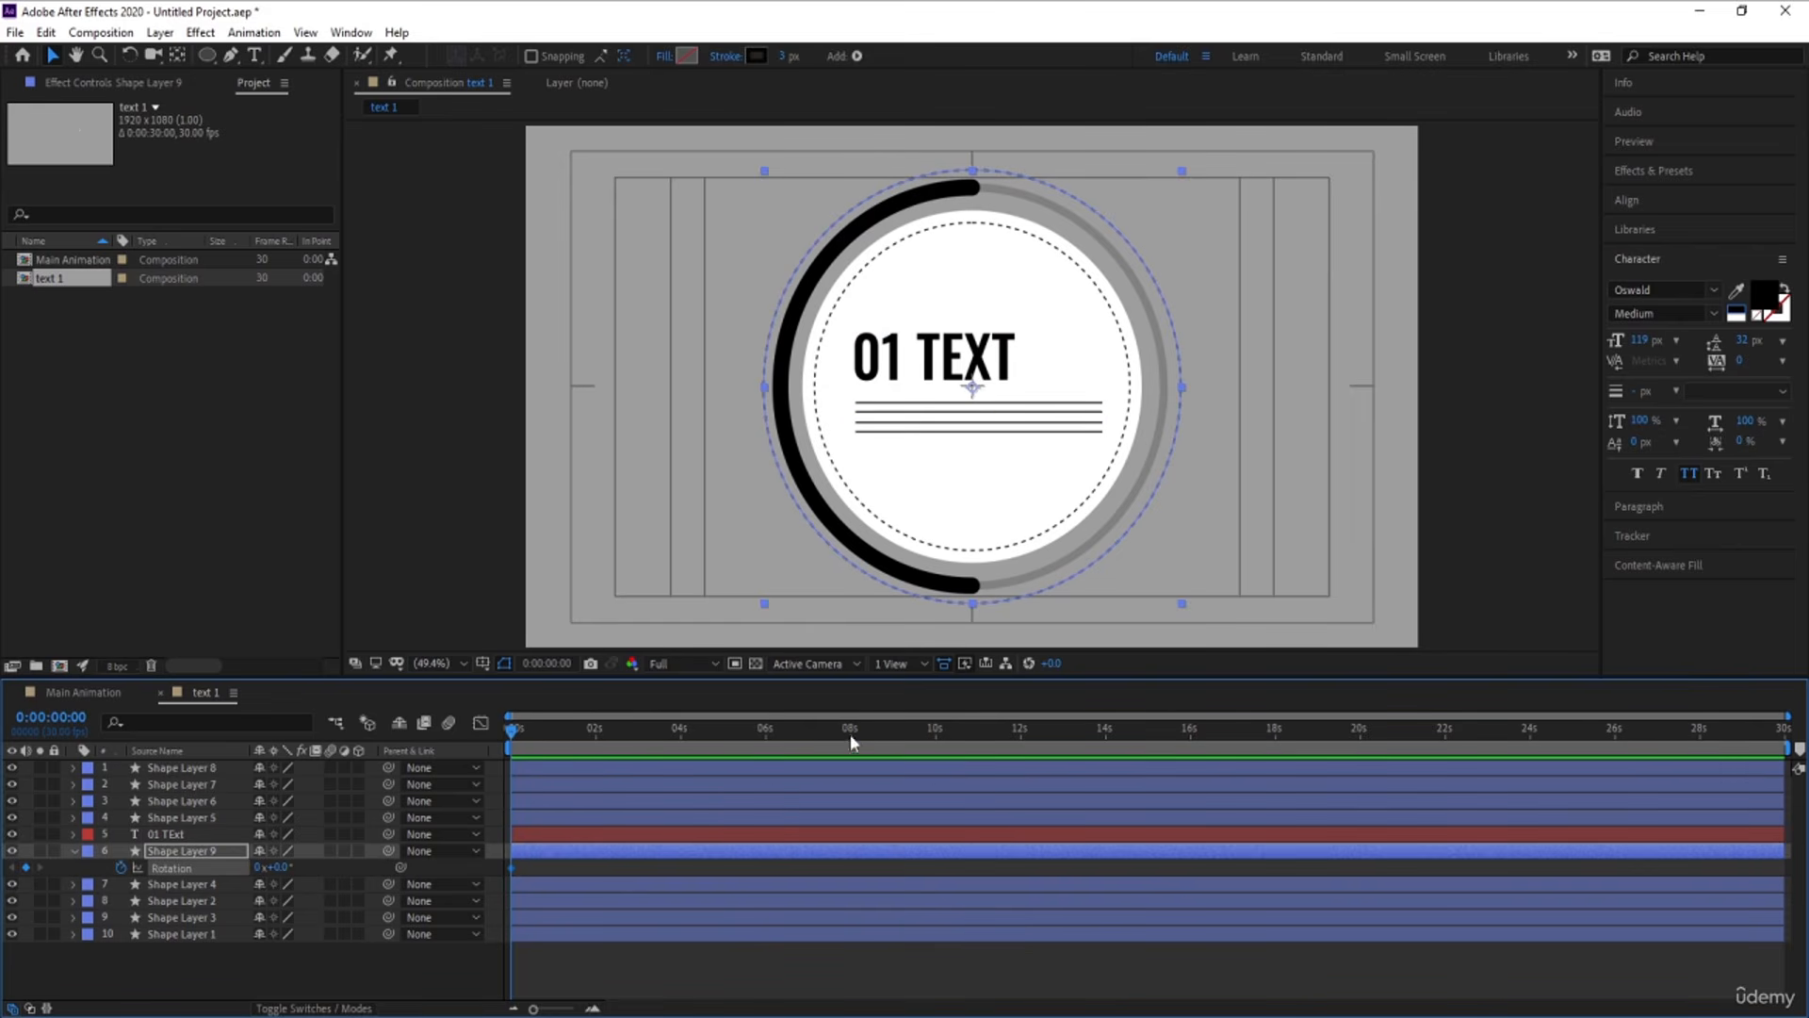
pyautogui.click(768, 745)
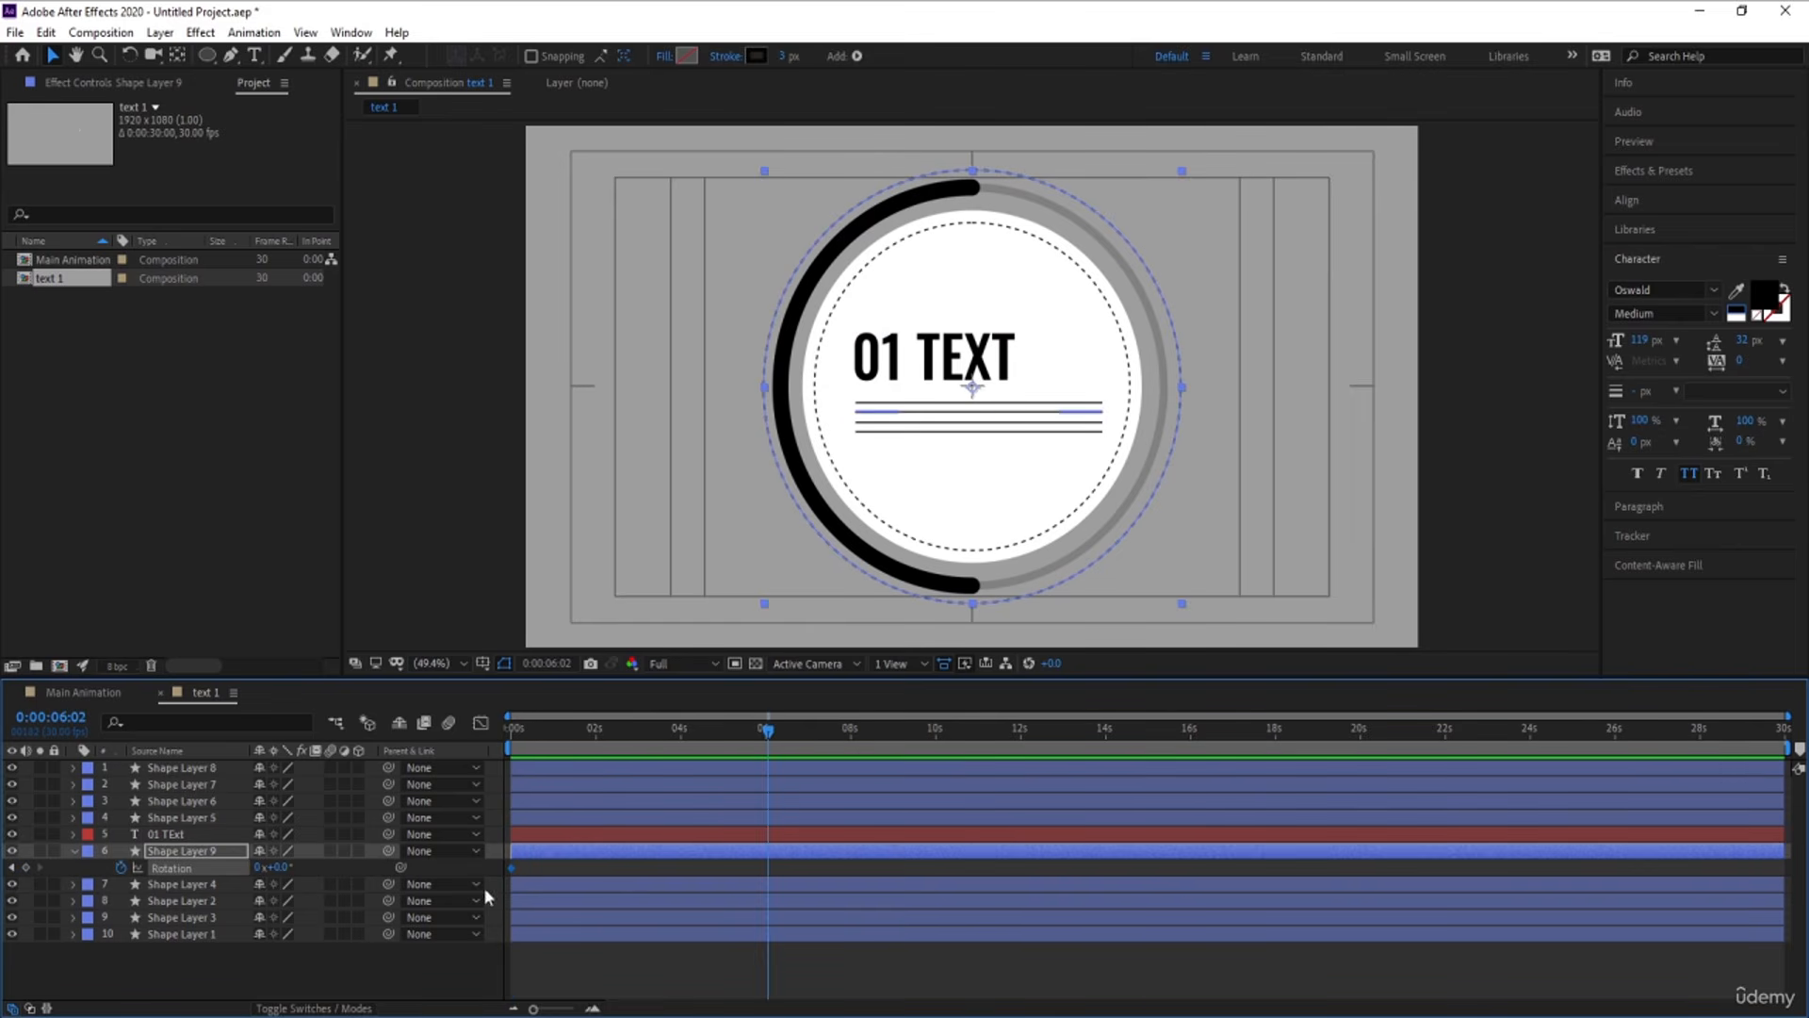
pyautogui.click(259, 868)
pyautogui.write('1')
pyautogui.press('Return')
pyautogui.moveTo(558, 737); pyautogui.dragTo(334, 778)
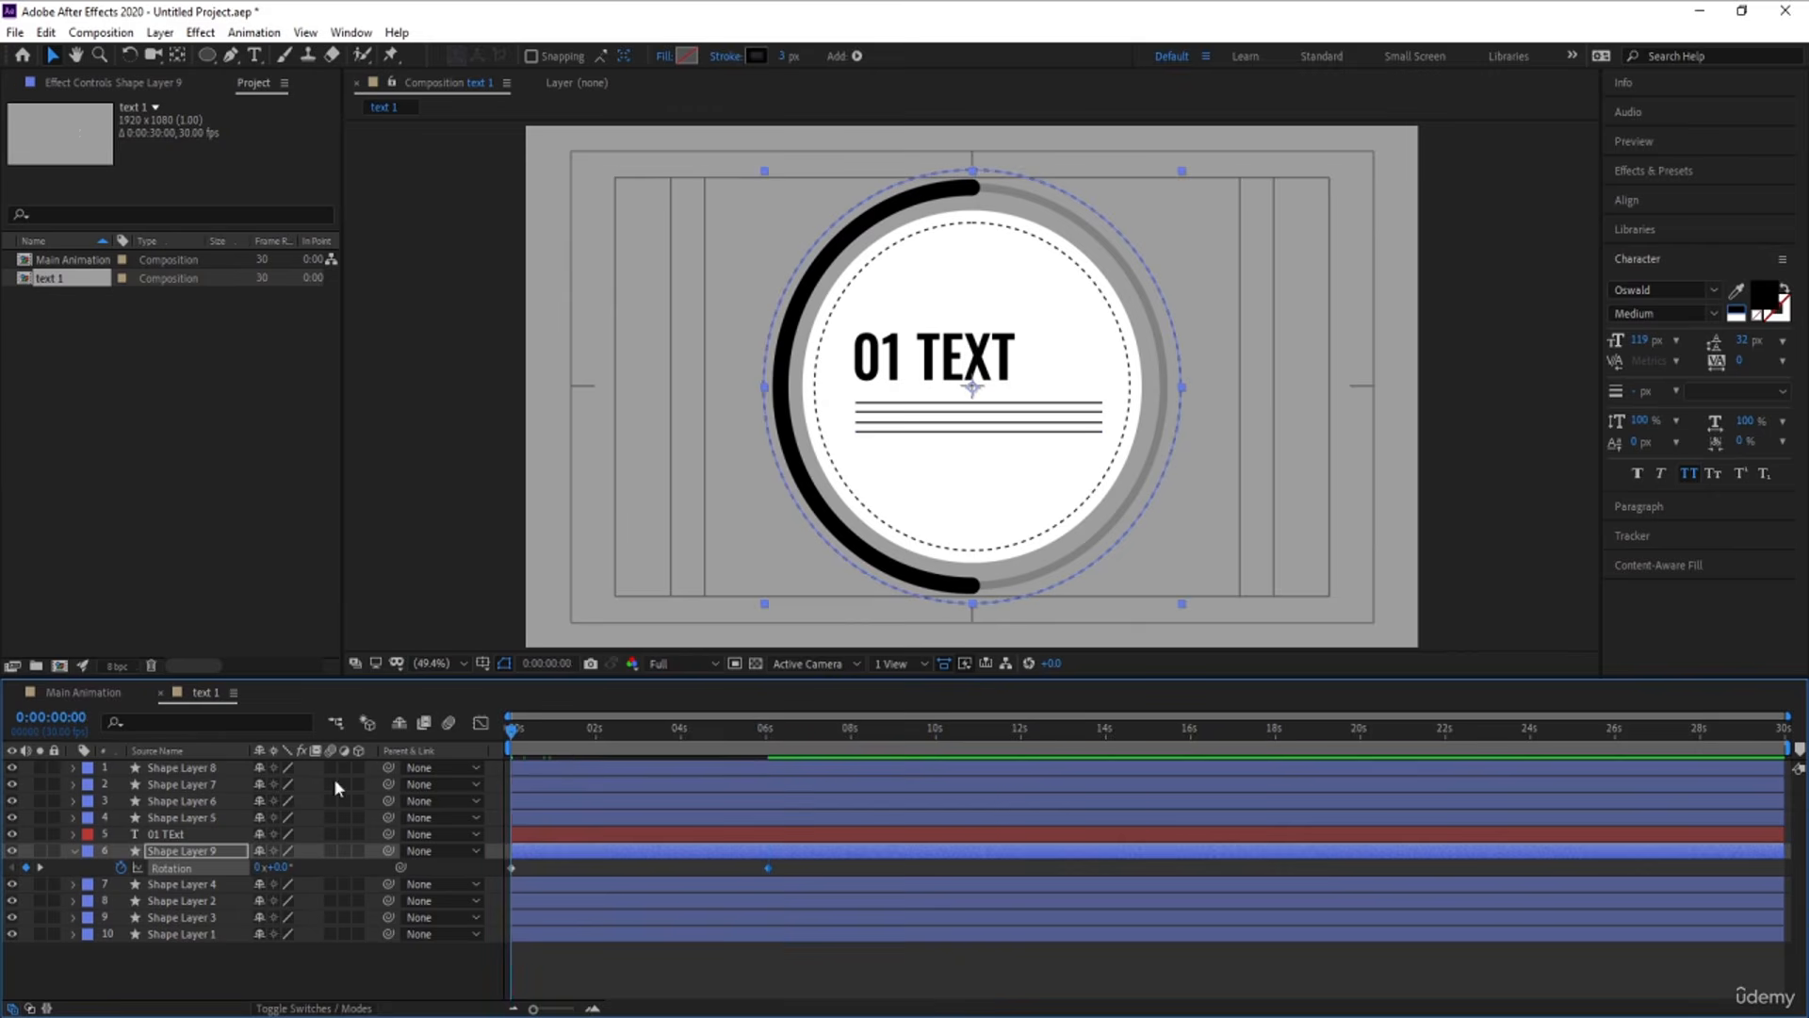
pyautogui.press('space')
pyautogui.press('space')
# Animate the Rotation of the inner dashed circle, Shape Layer 4, from 0 at the start to -1 revolution at 0:00:06:02
pyautogui.click(183, 820)
pyautogui.click(178, 885)
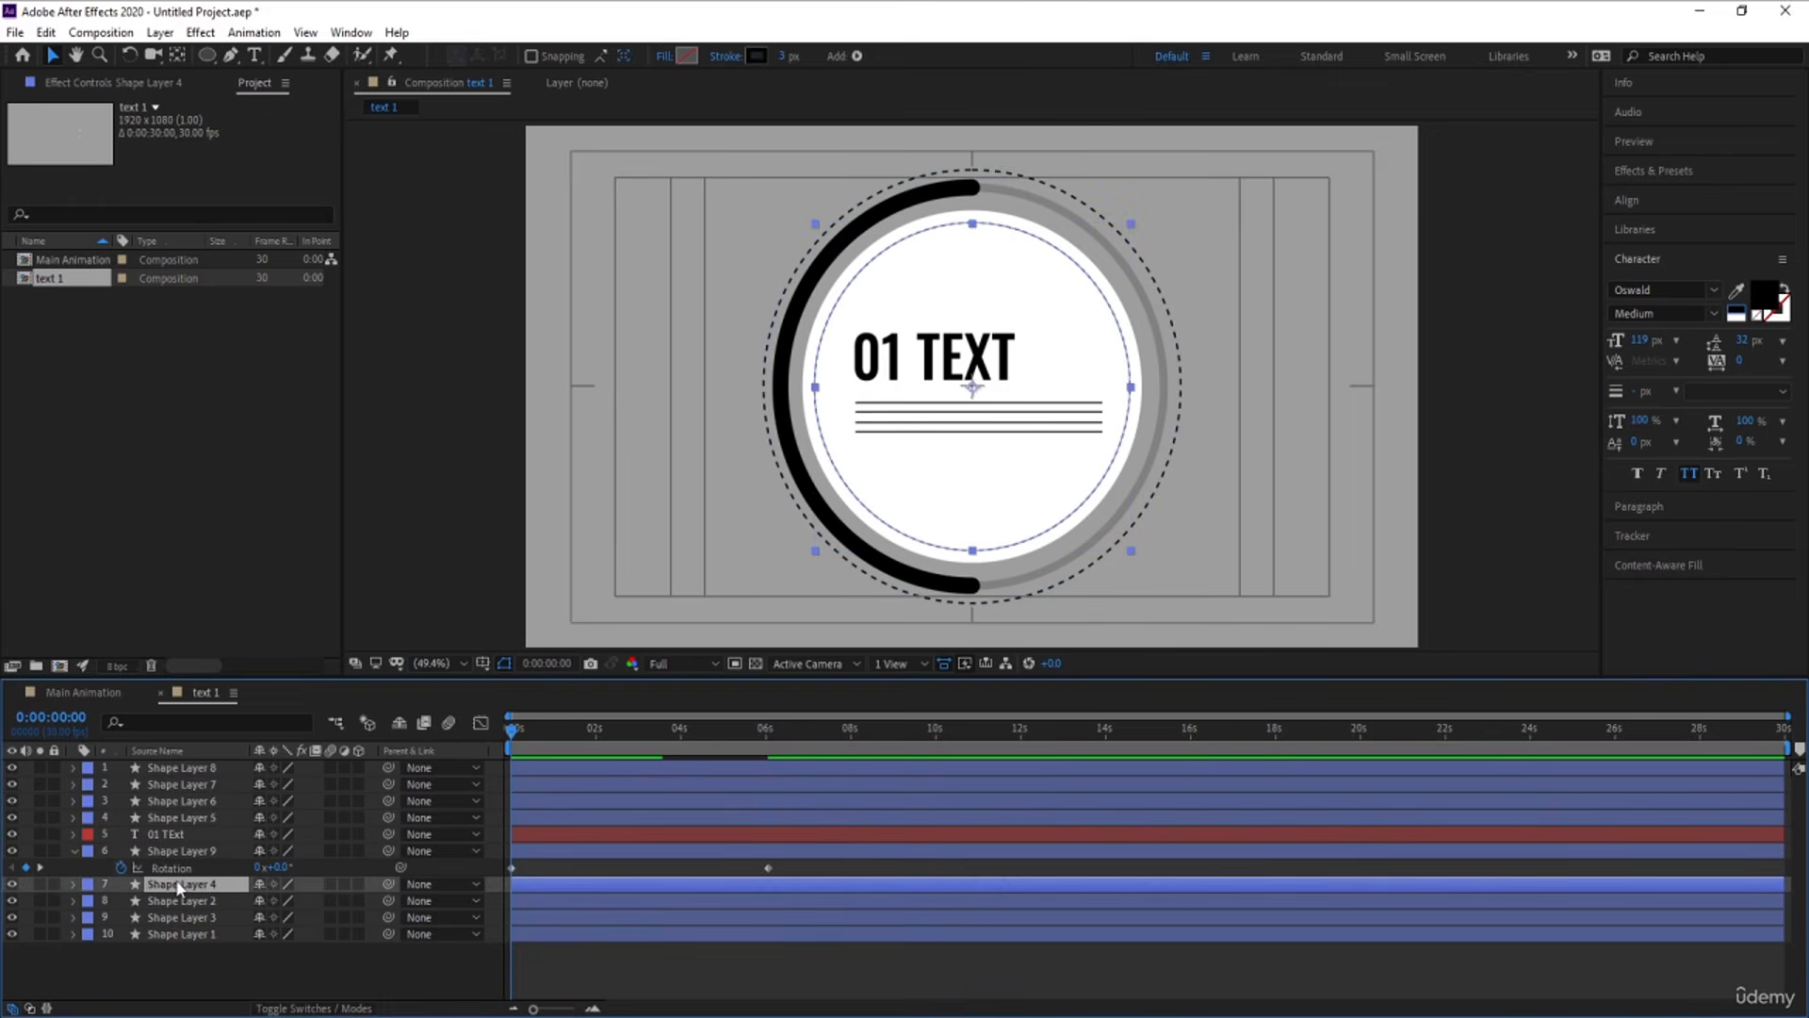
pyautogui.press('r')
pyautogui.click(122, 900)
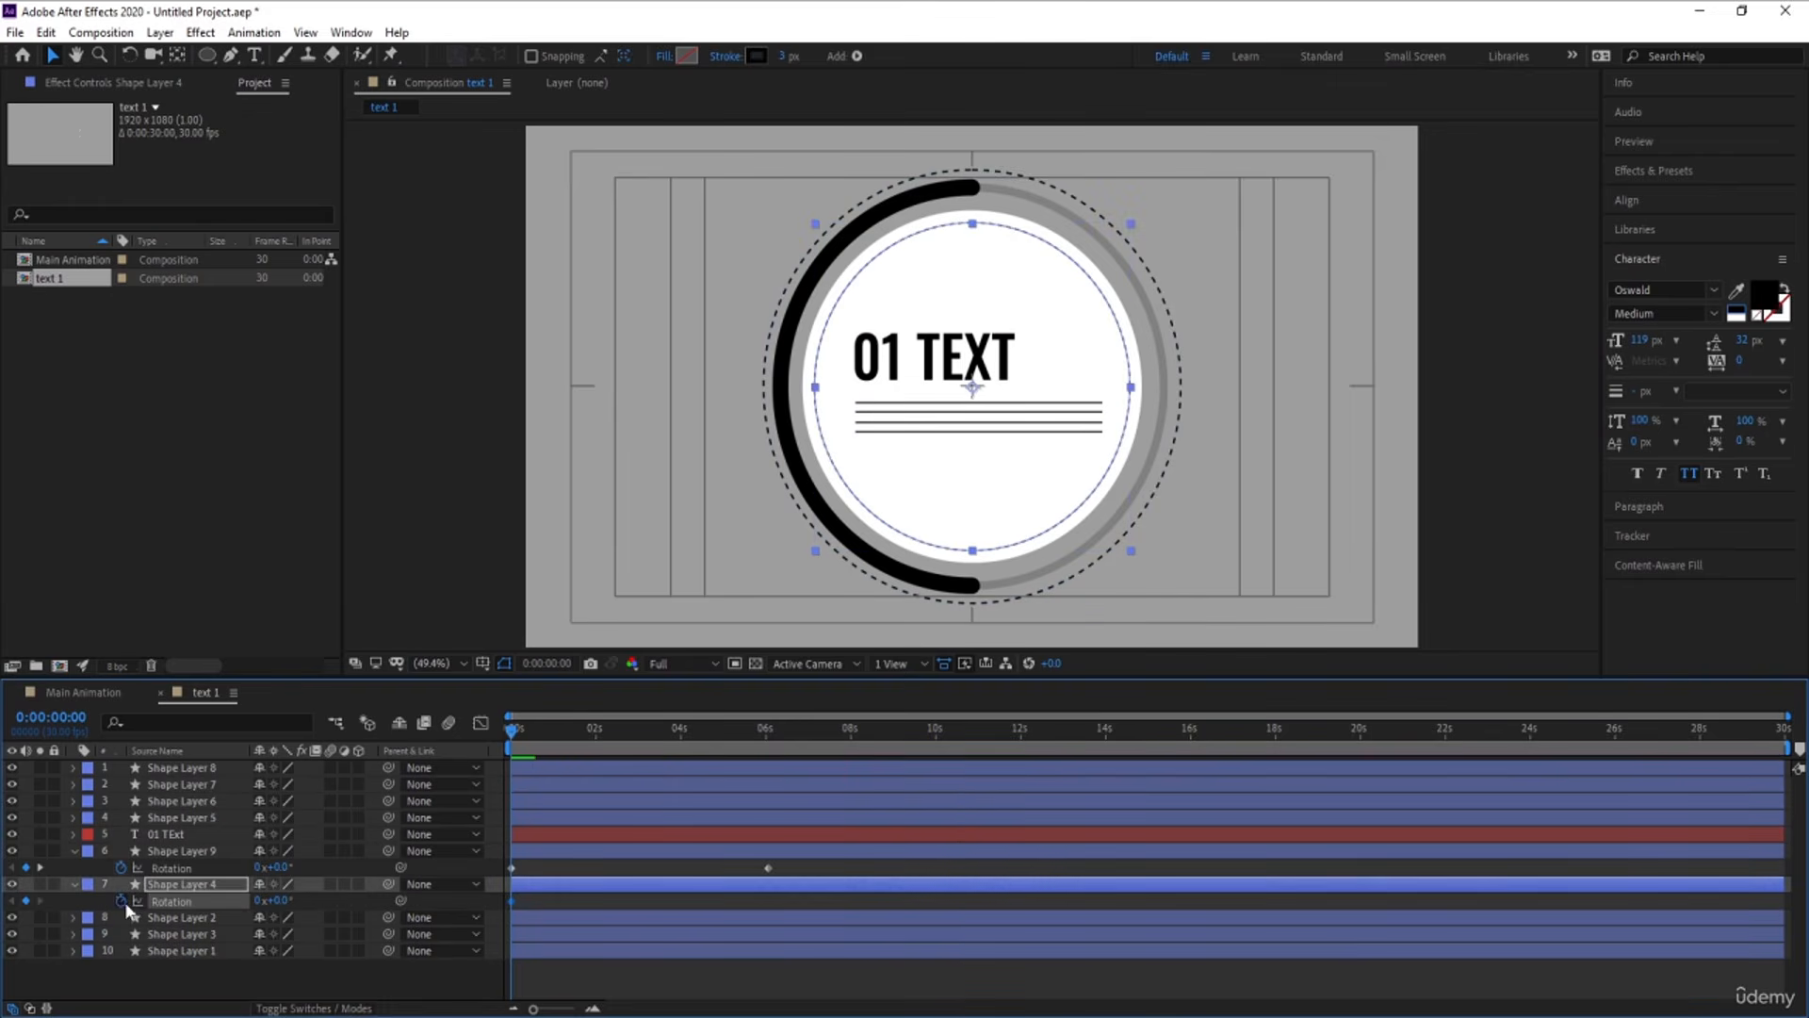
pyautogui.press('k')
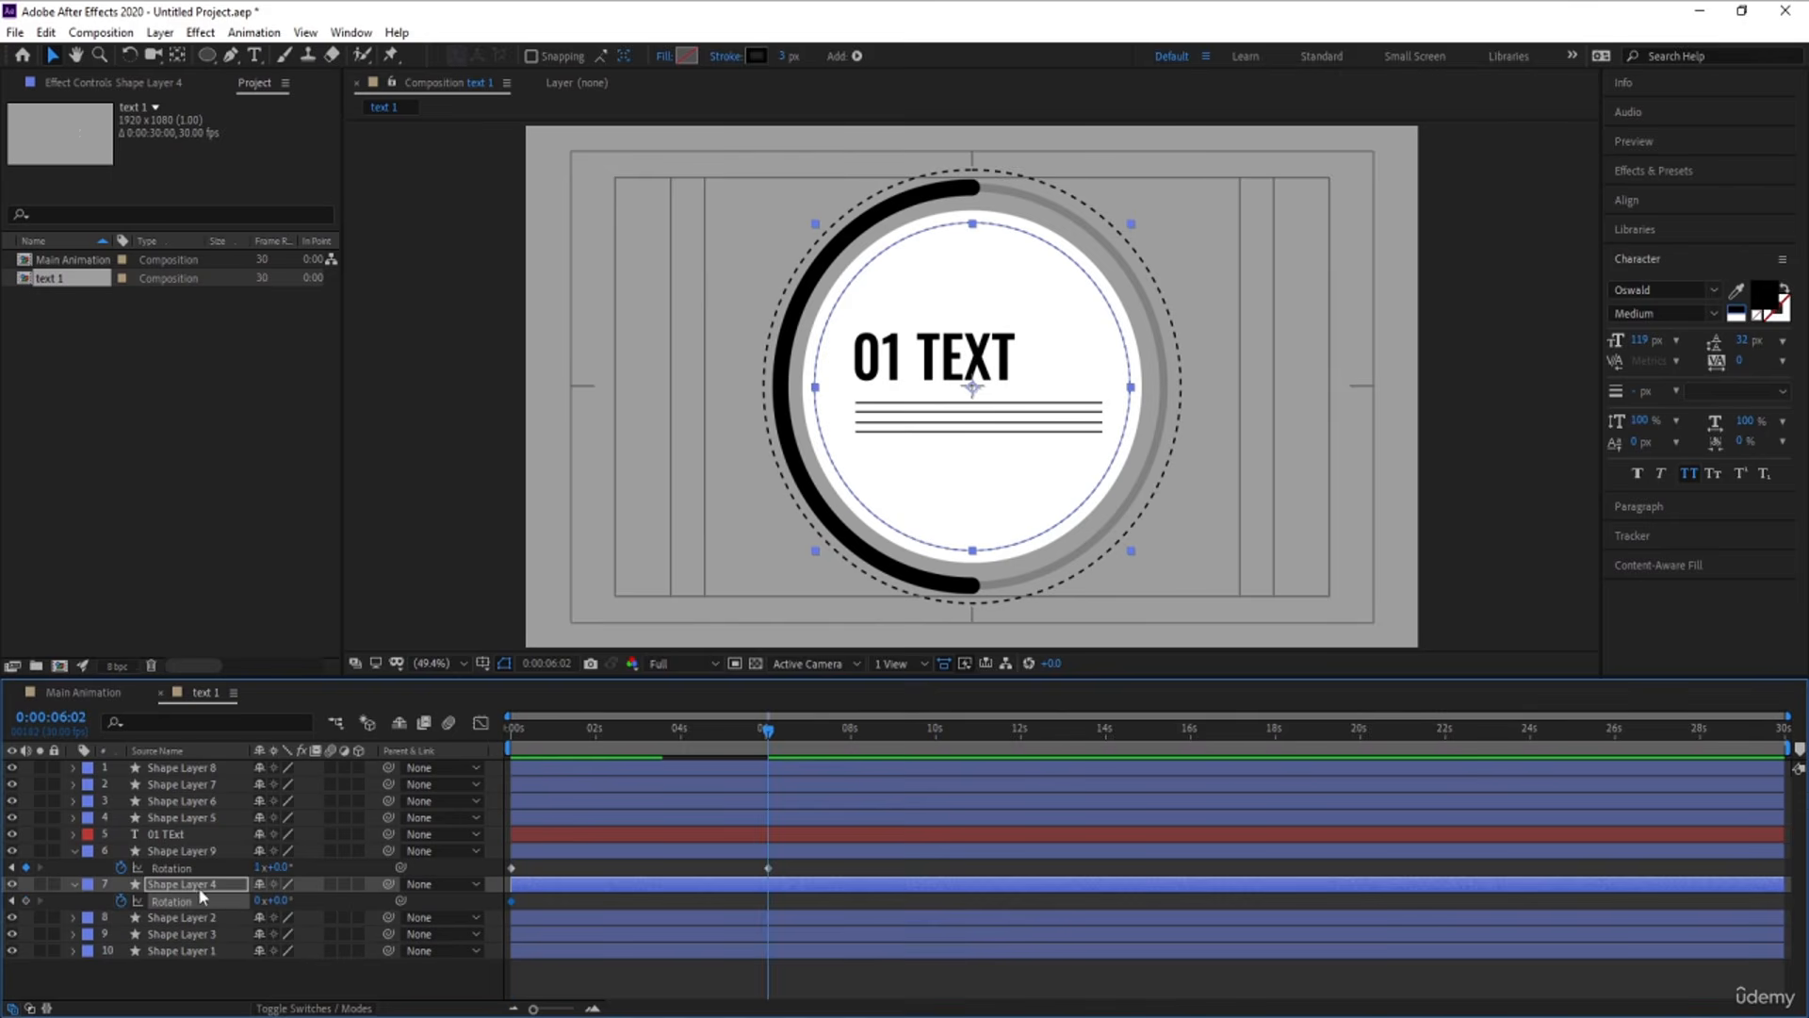
pyautogui.click(255, 901)
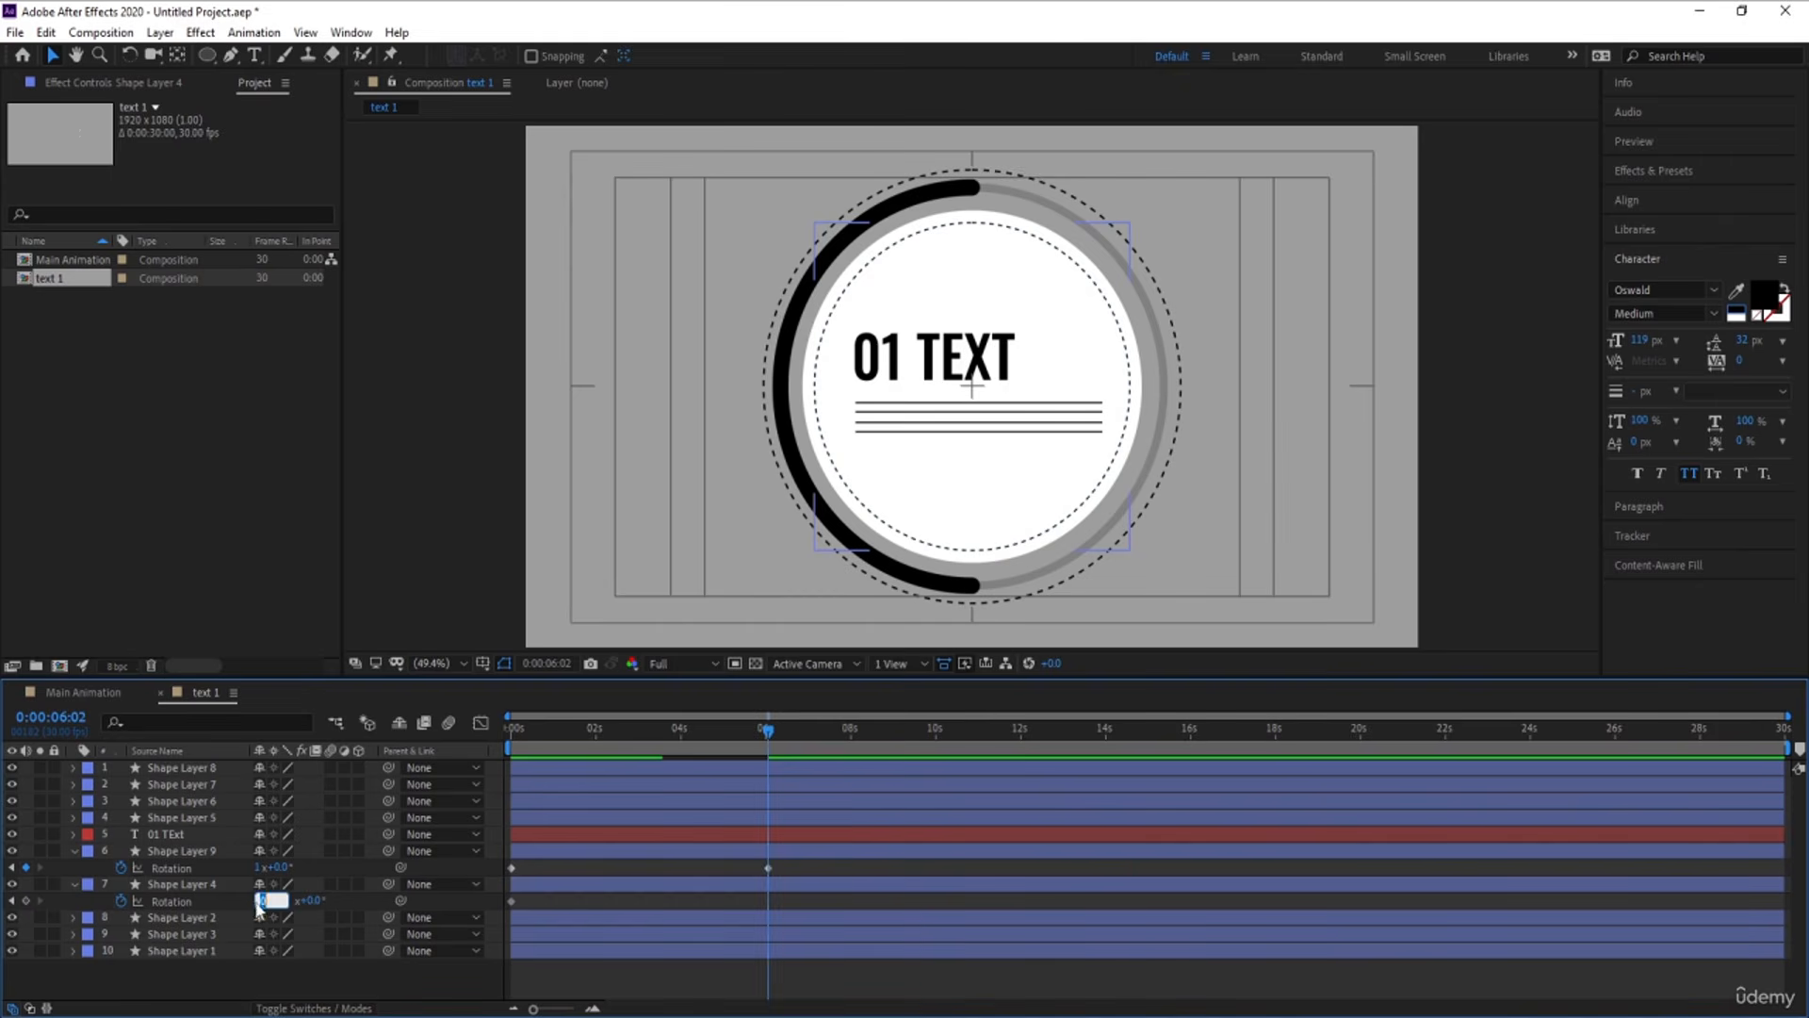
pyautogui.write('1')
pyautogui.press('Return')
# Preview the counter-rotating dashed circles and move both ending Rotation keyframes to 10 seconds
pyautogui.press('Home')
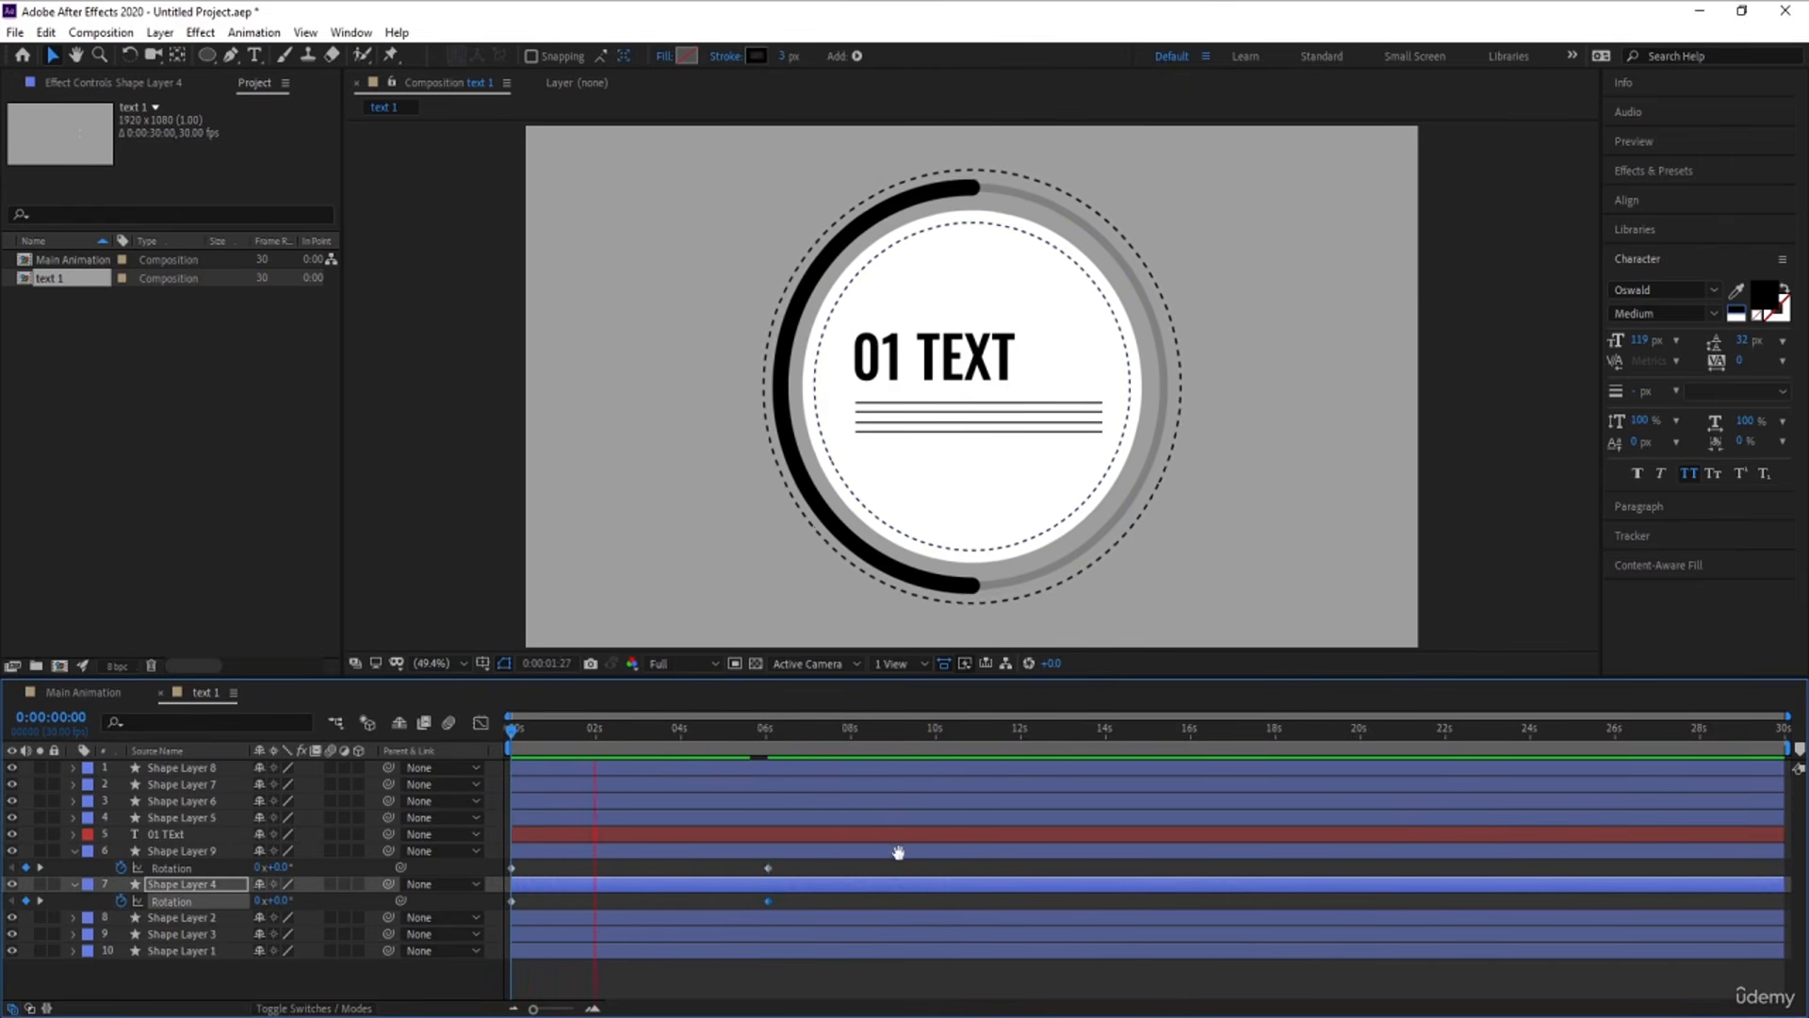
pyautogui.press('space')
pyautogui.moveTo(749, 860); pyautogui.dragTo(936, 901)
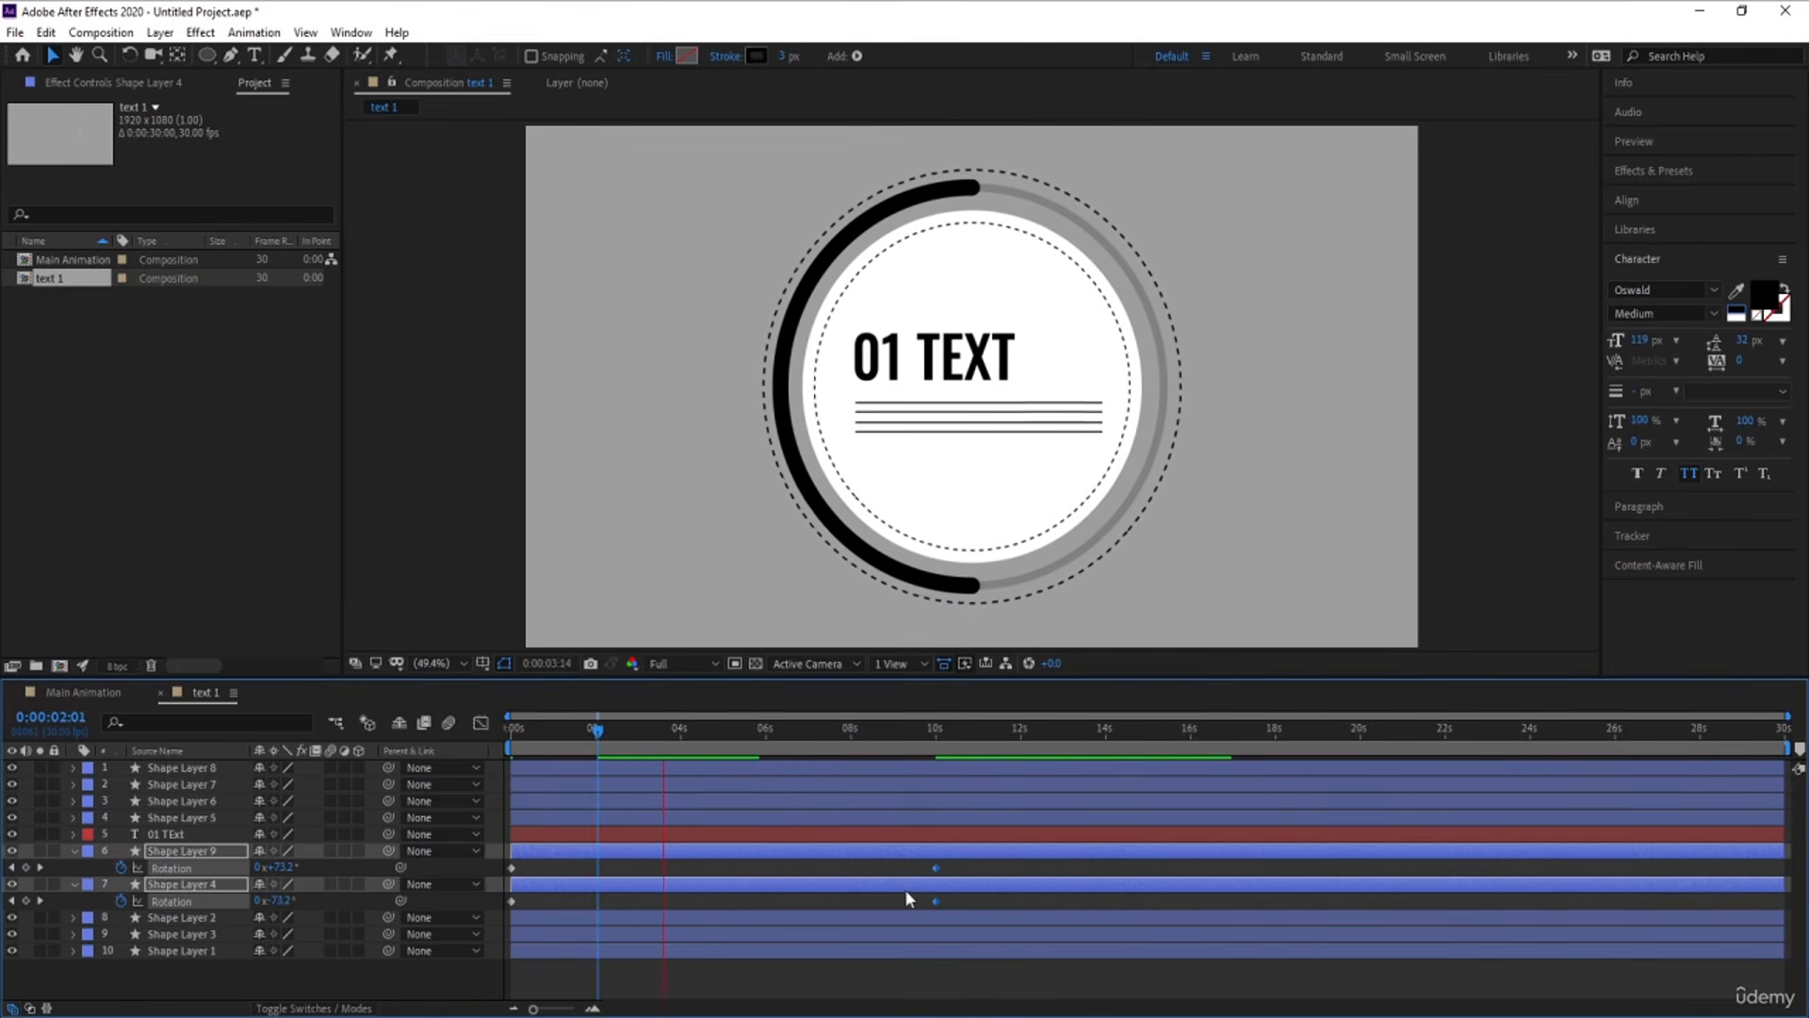
pyautogui.moveTo(599, 732); pyautogui.dragTo(426, 780)
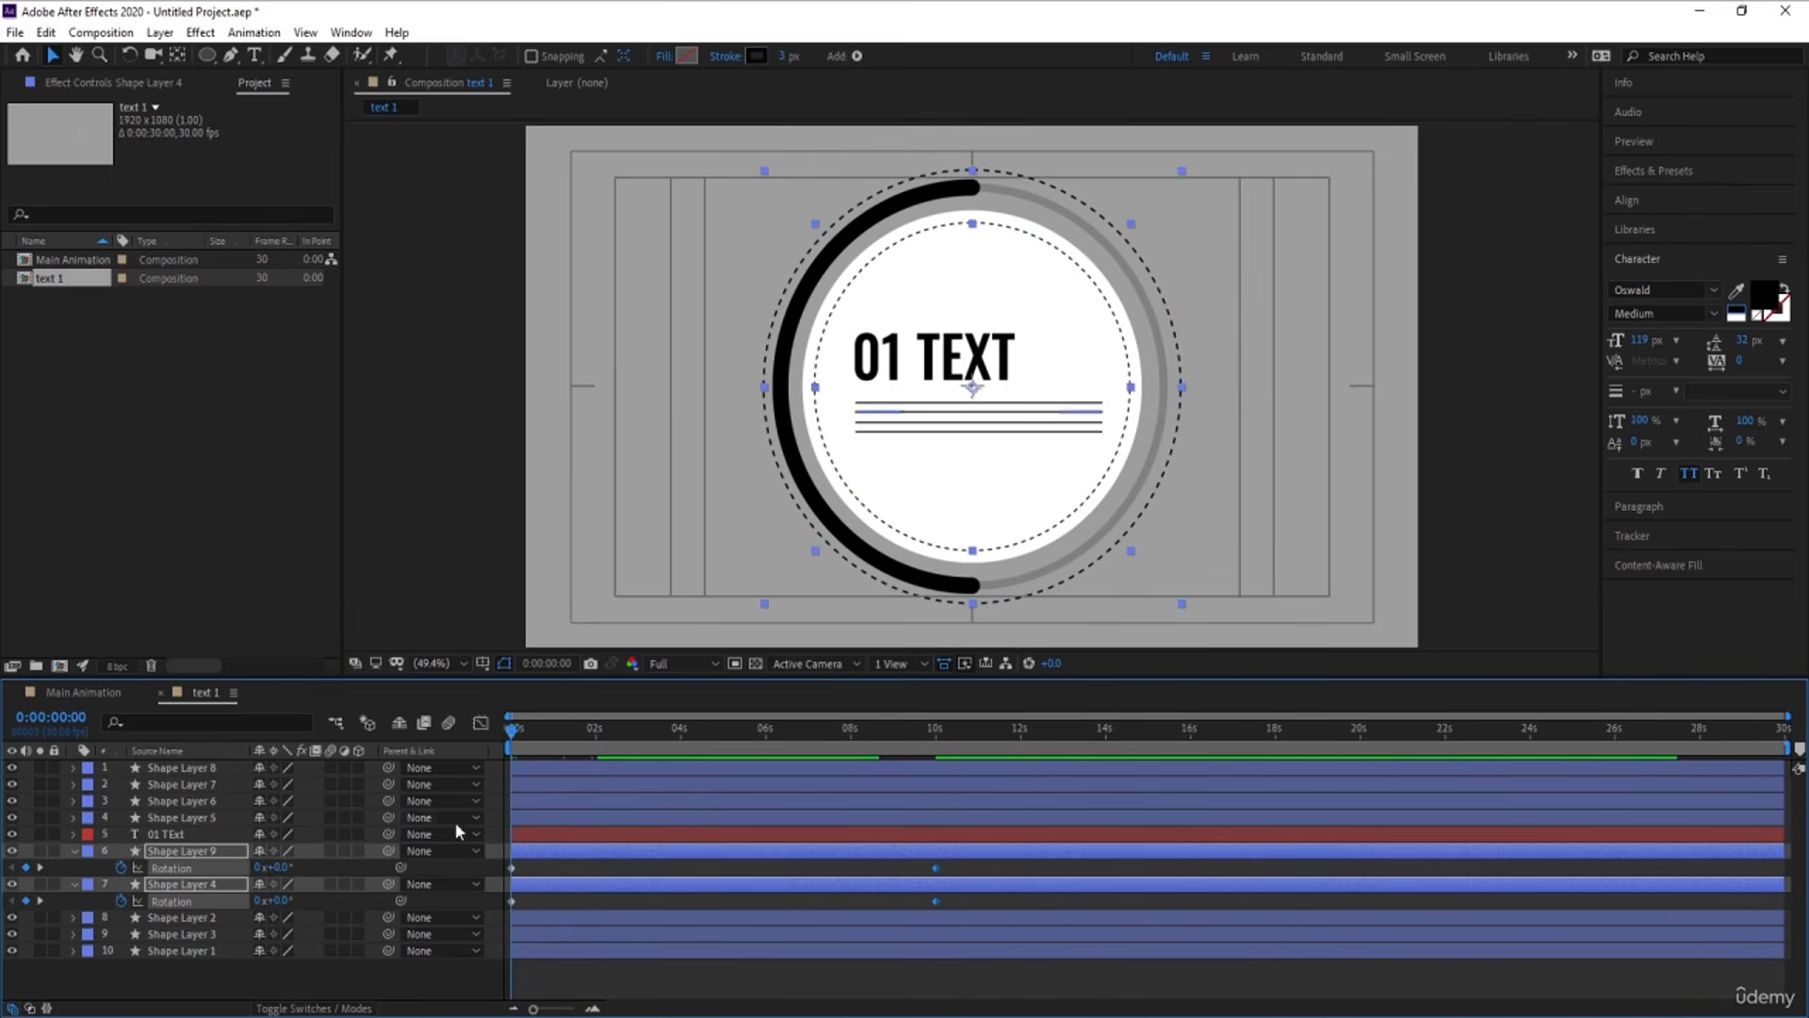
pyautogui.click(603, 975)
# Animate the Rotation of the thick black arc, Shape Layer 3, from 0 at the start to 1 revolution at 0:00:29:29
pyautogui.click(920, 591)
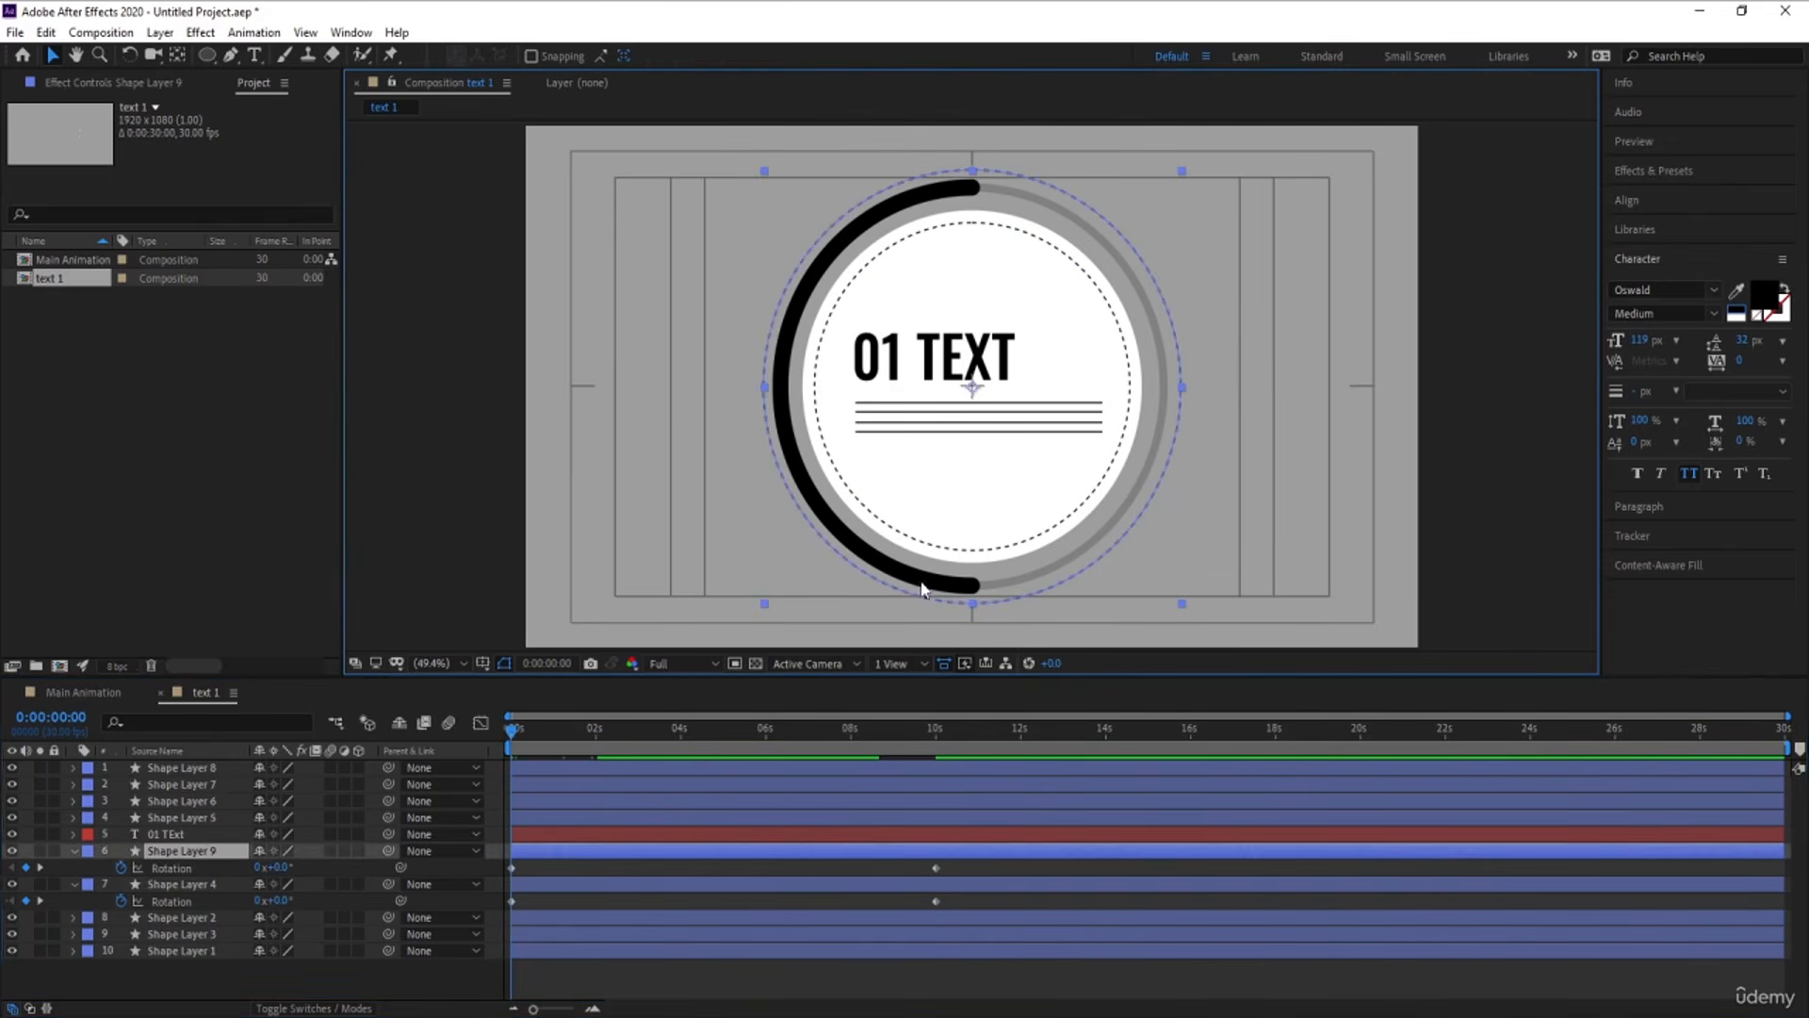
pyautogui.click(177, 918)
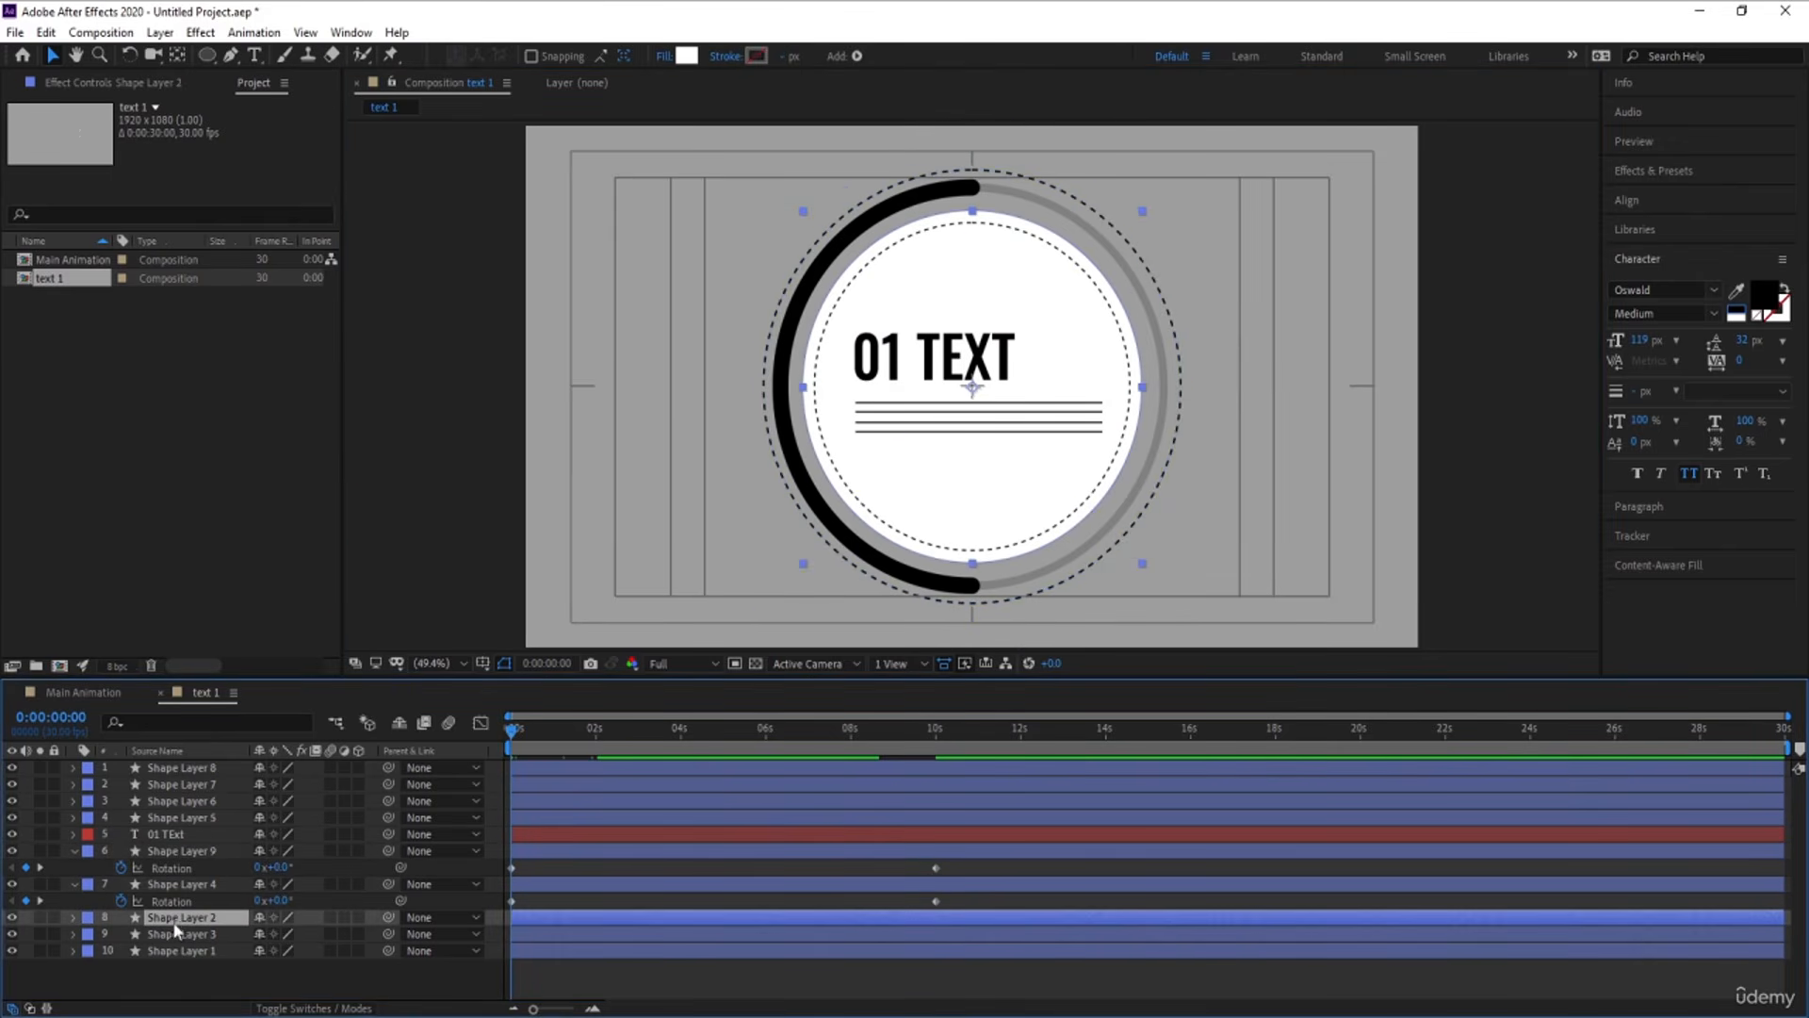
pyautogui.click(189, 934)
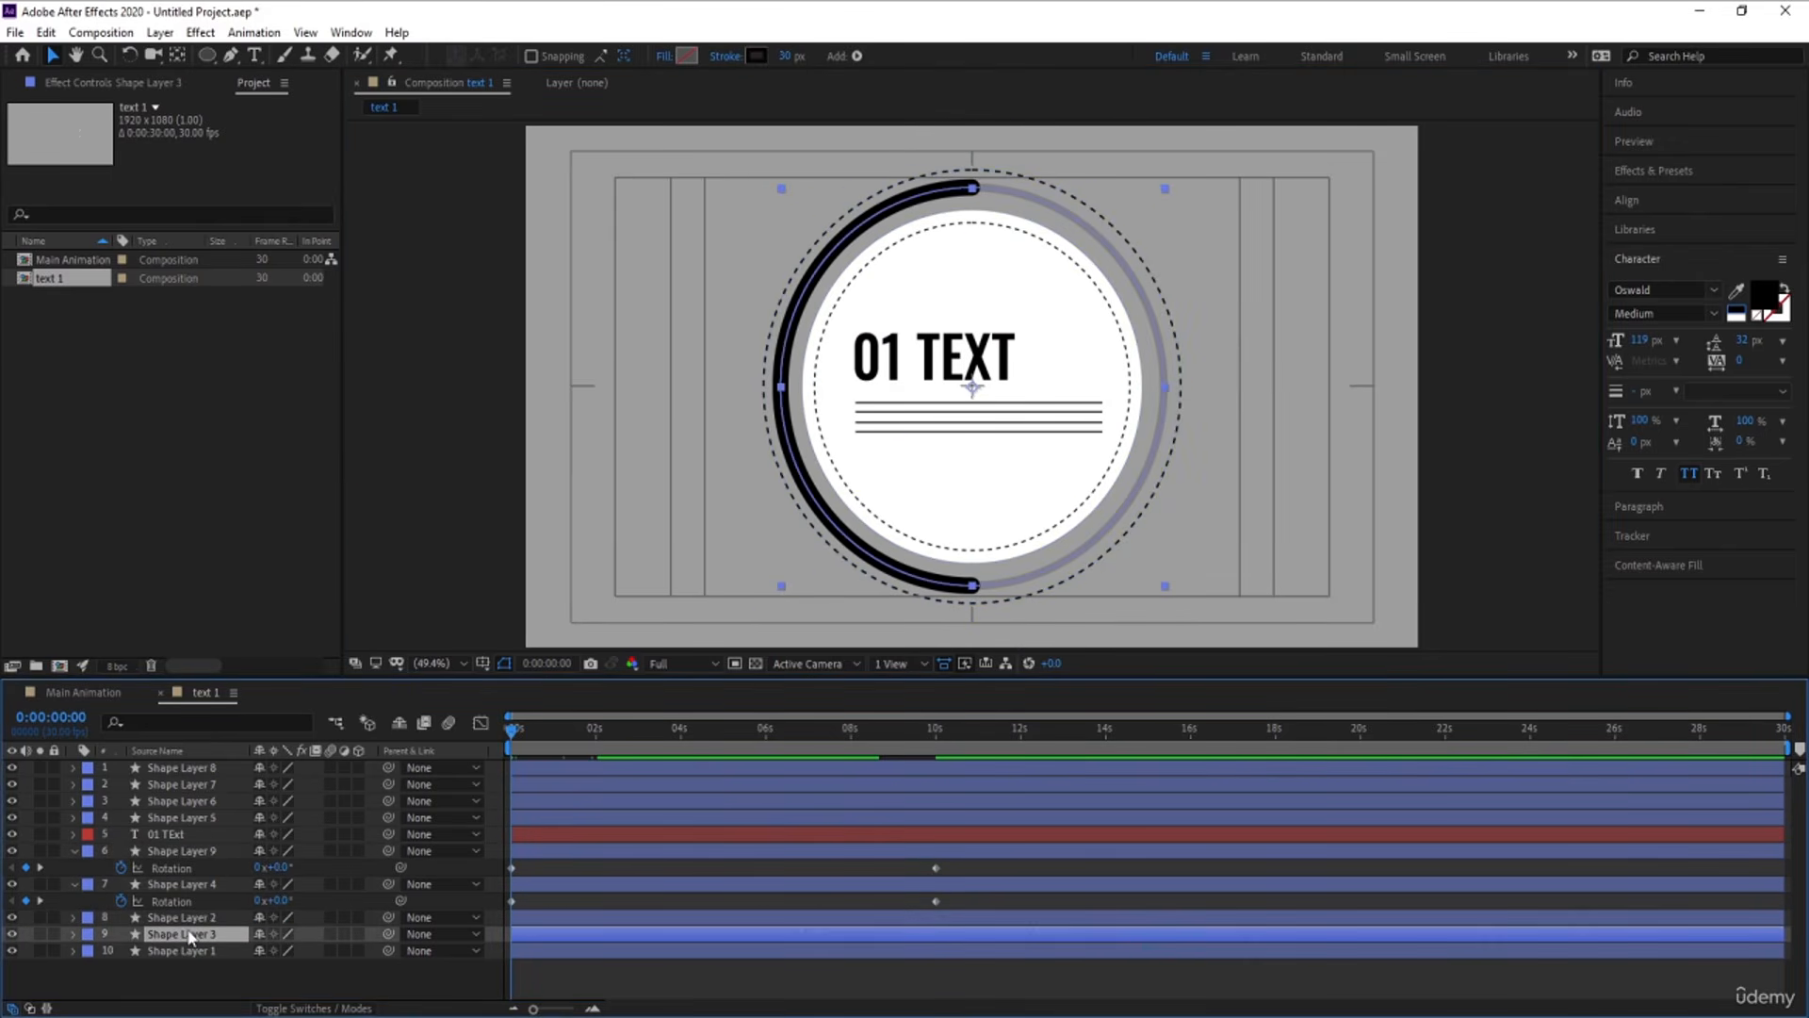
pyautogui.click(12, 934)
pyautogui.click(12, 934)
pyautogui.press('r')
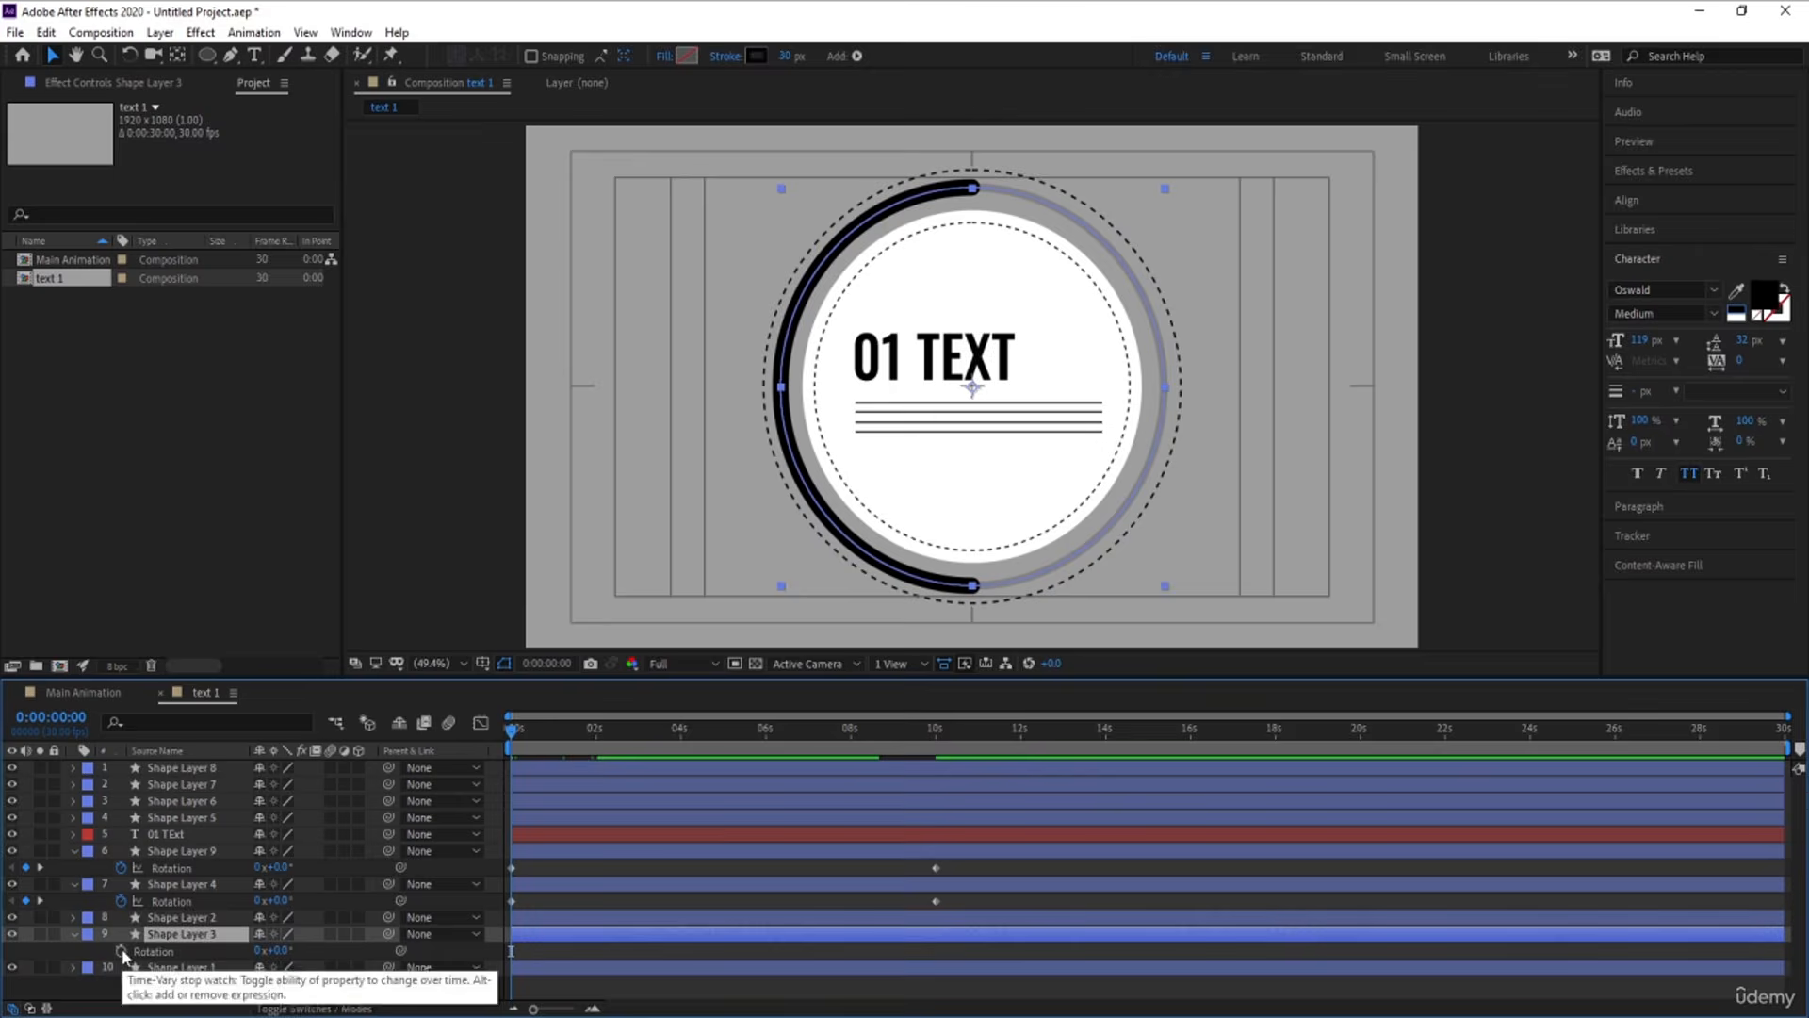
pyautogui.click(120, 951)
pyautogui.press('End')
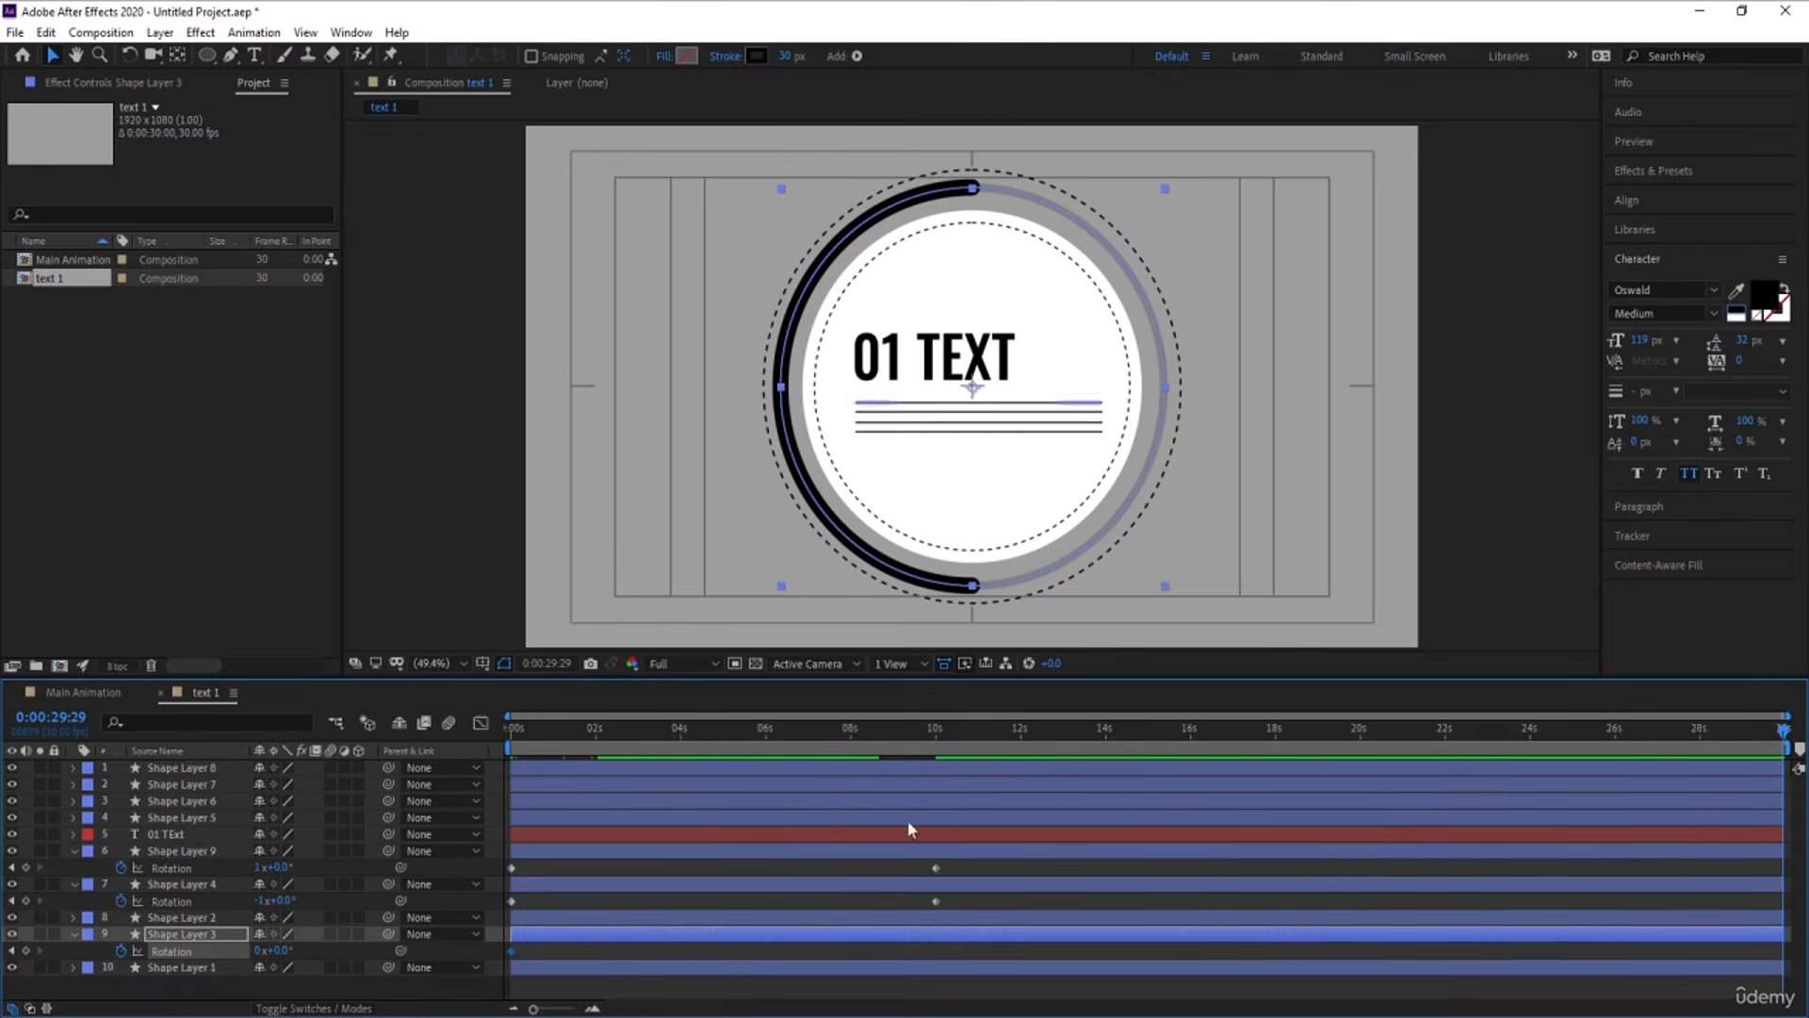
pyautogui.click(259, 952)
pyautogui.write('1')
pyautogui.press('Return')
# Preview the rotating arc and dashed circles from the start, and collapse the keyframed layer properties
pyautogui.moveTo(525, 732); pyautogui.dragTo(422, 741)
pyautogui.press('space')
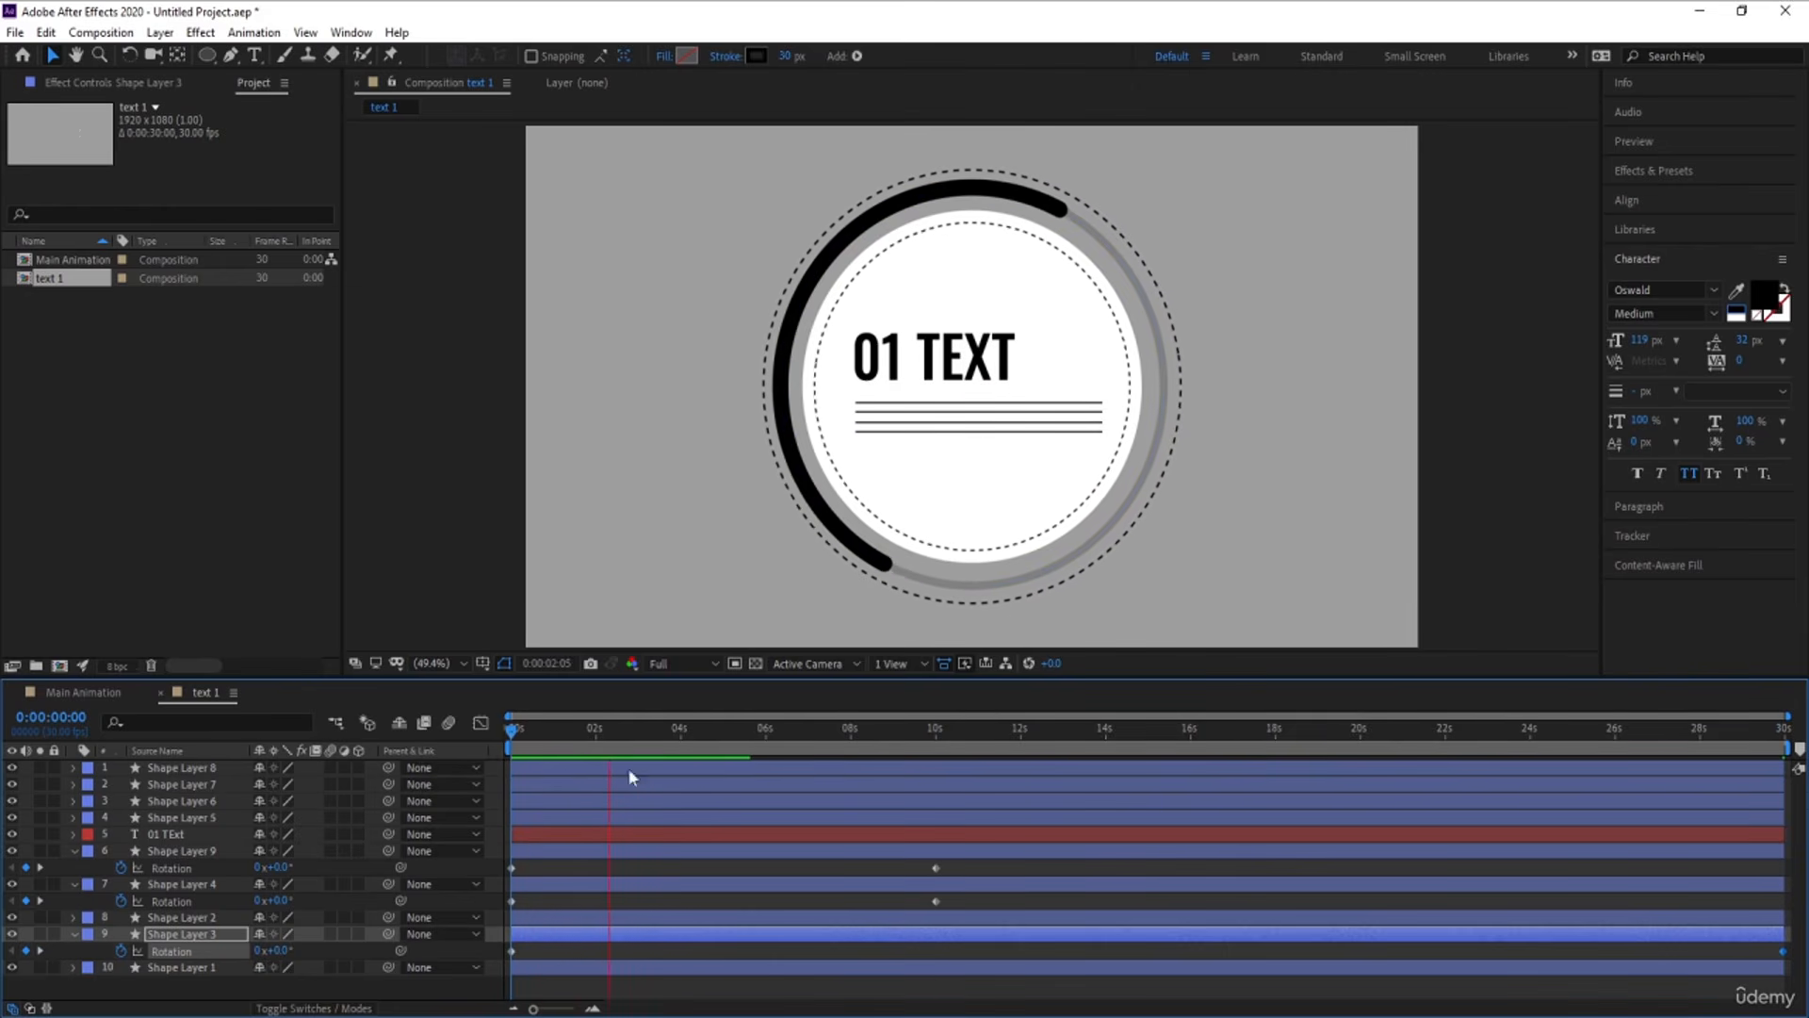
pyautogui.press('space')
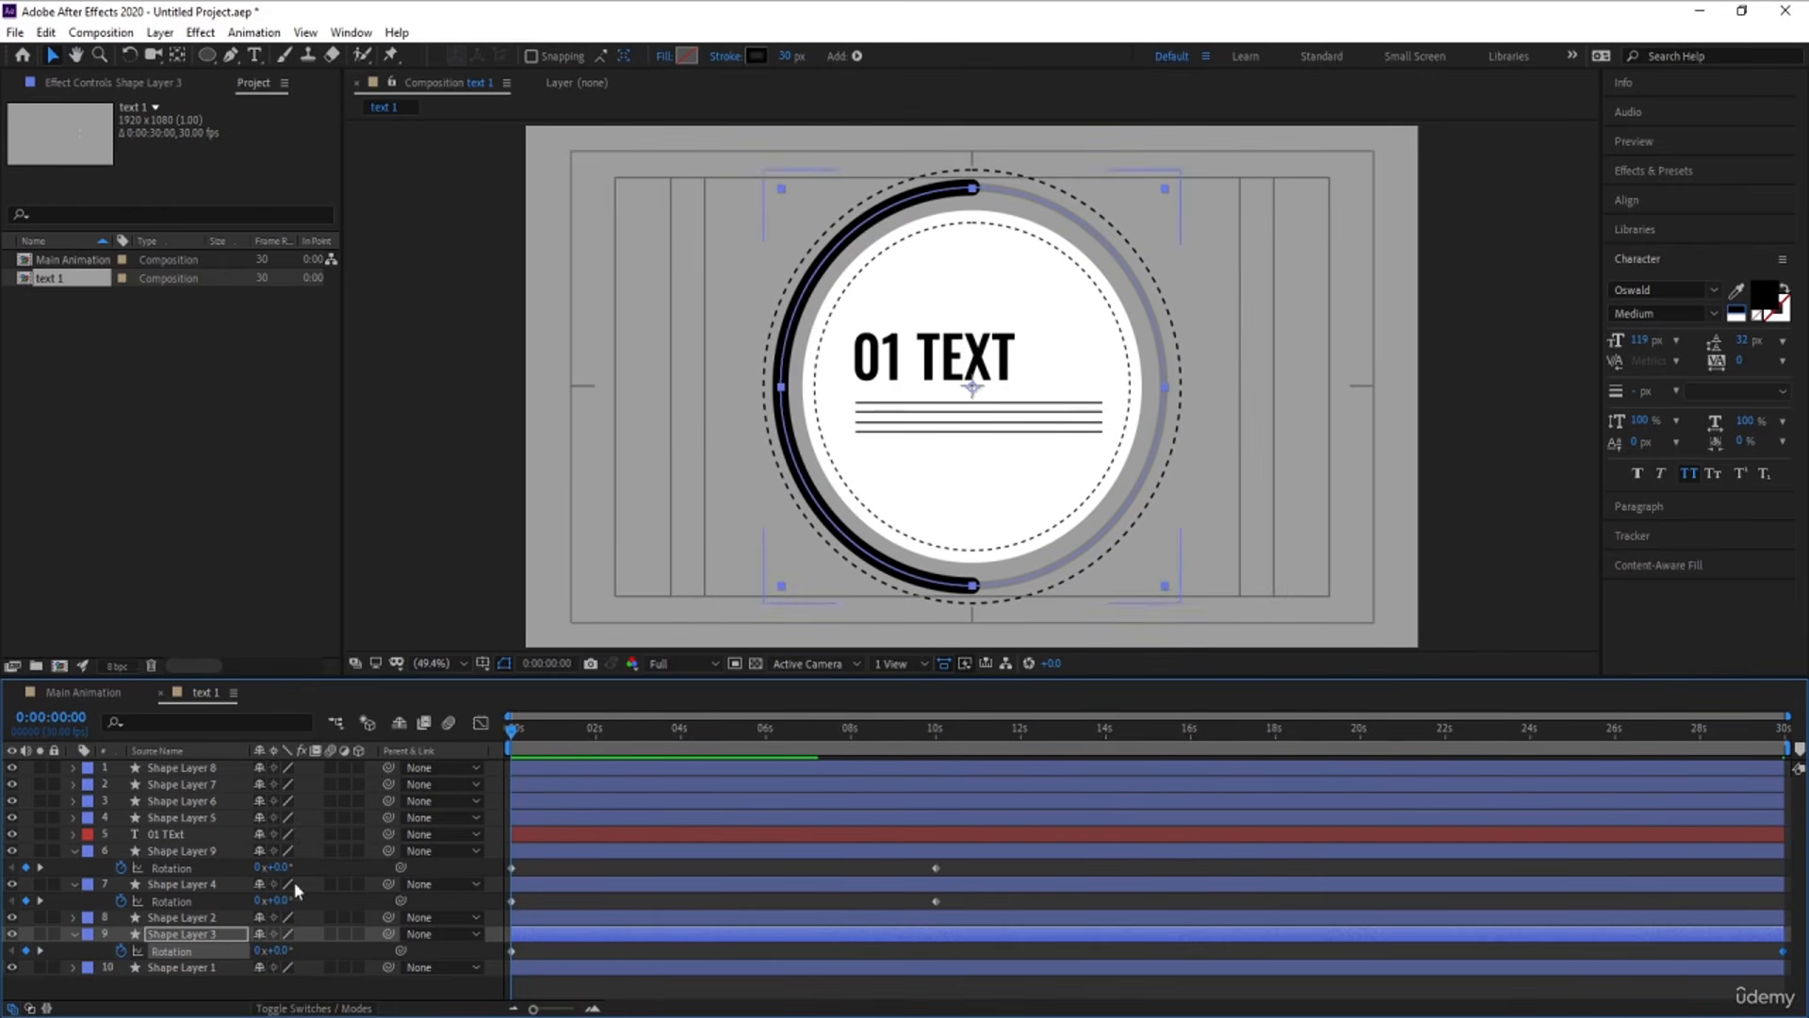
pyautogui.click(176, 989)
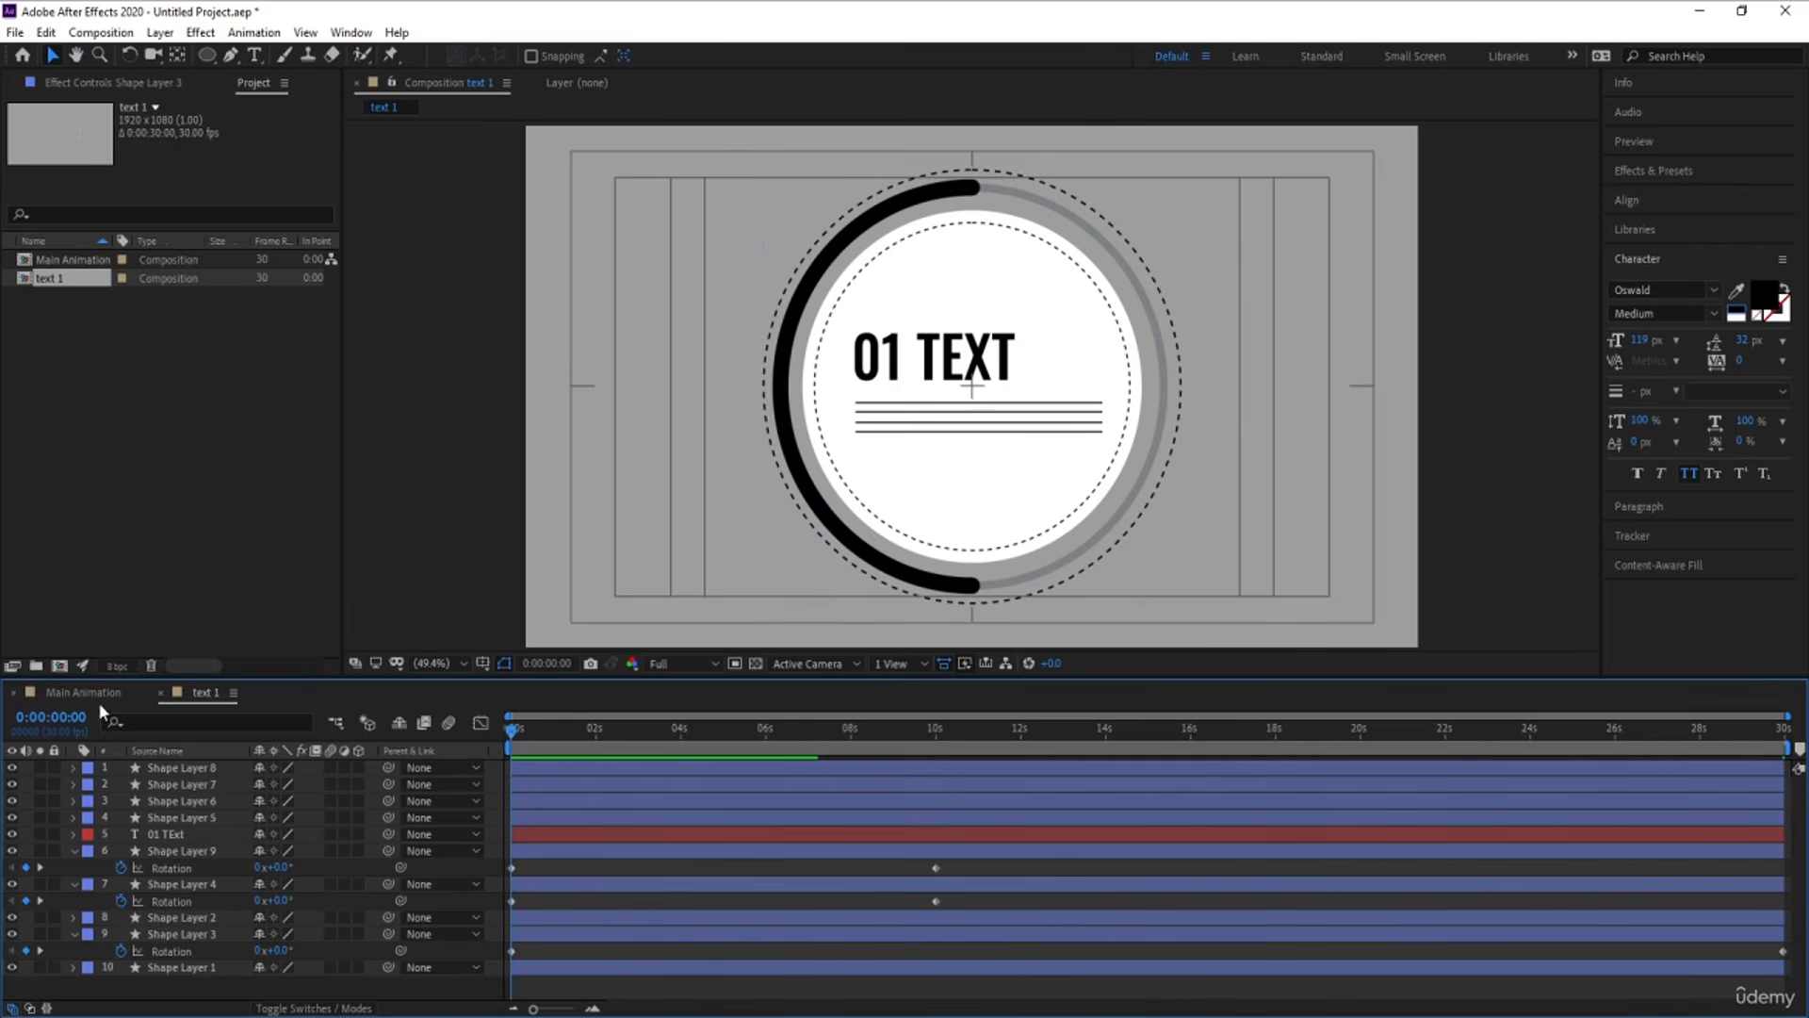
pyautogui.press('space')
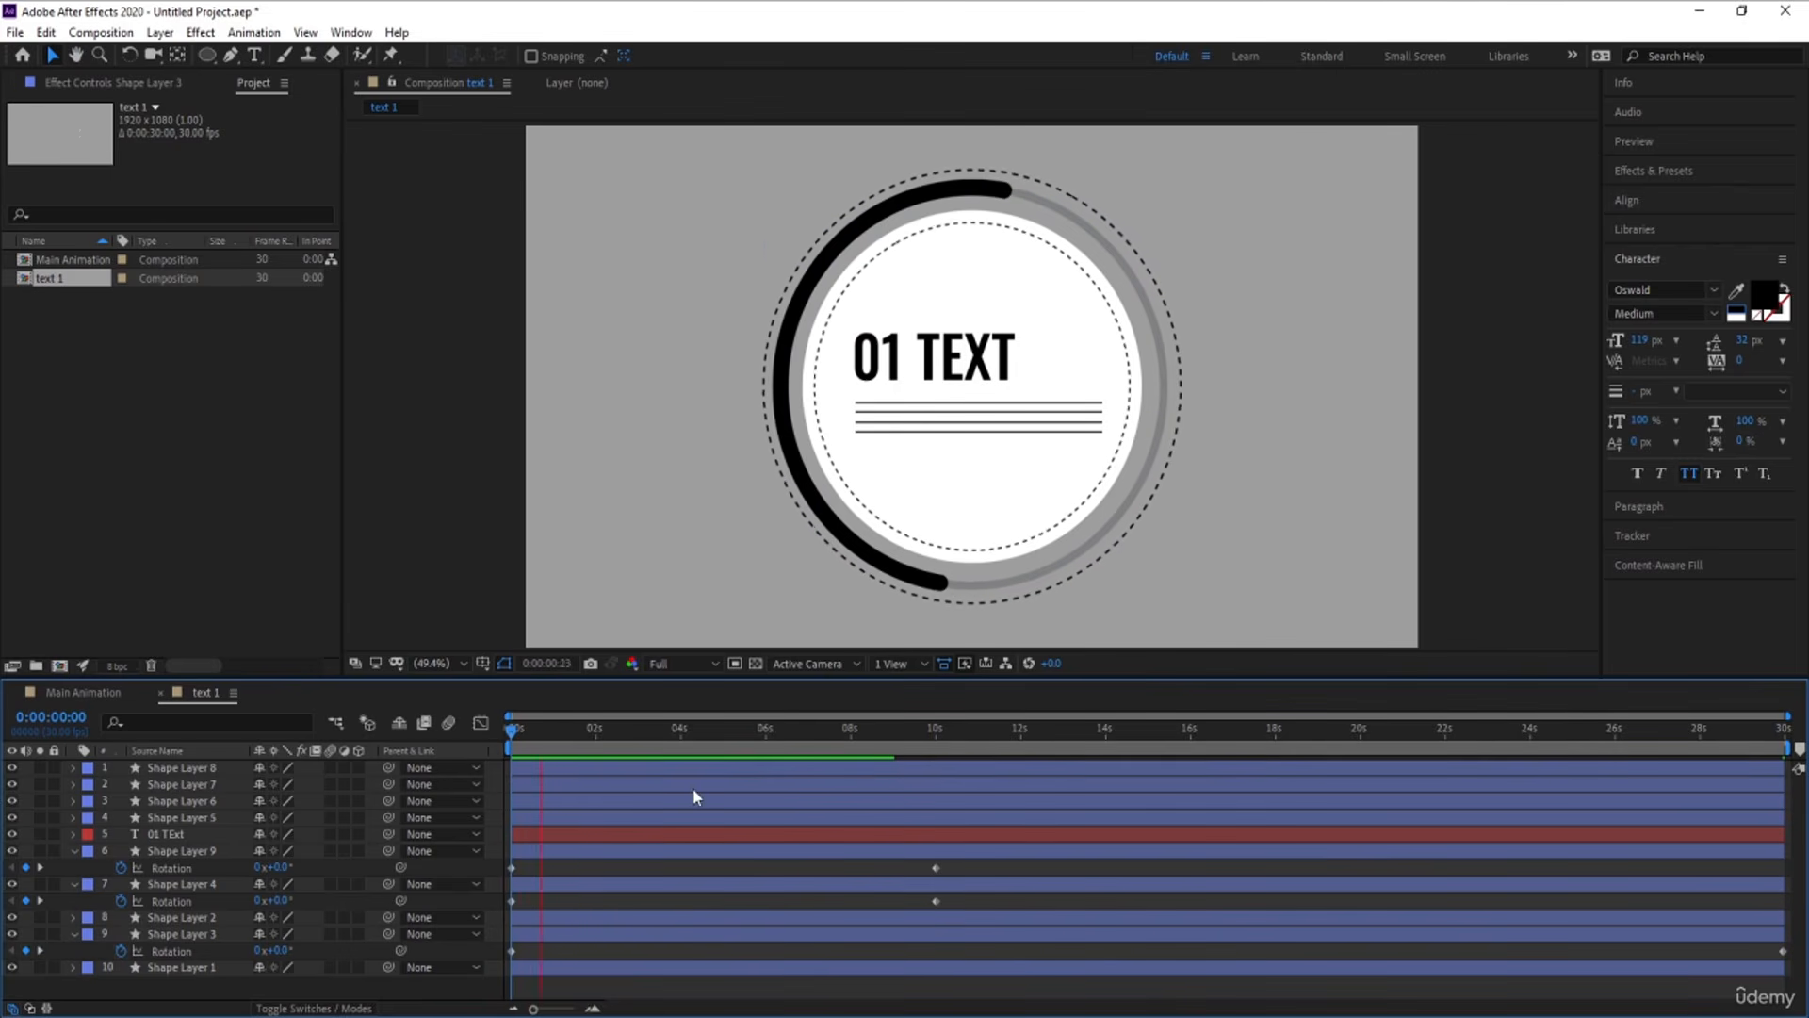
pyautogui.press('space')
pyautogui.press('Home')
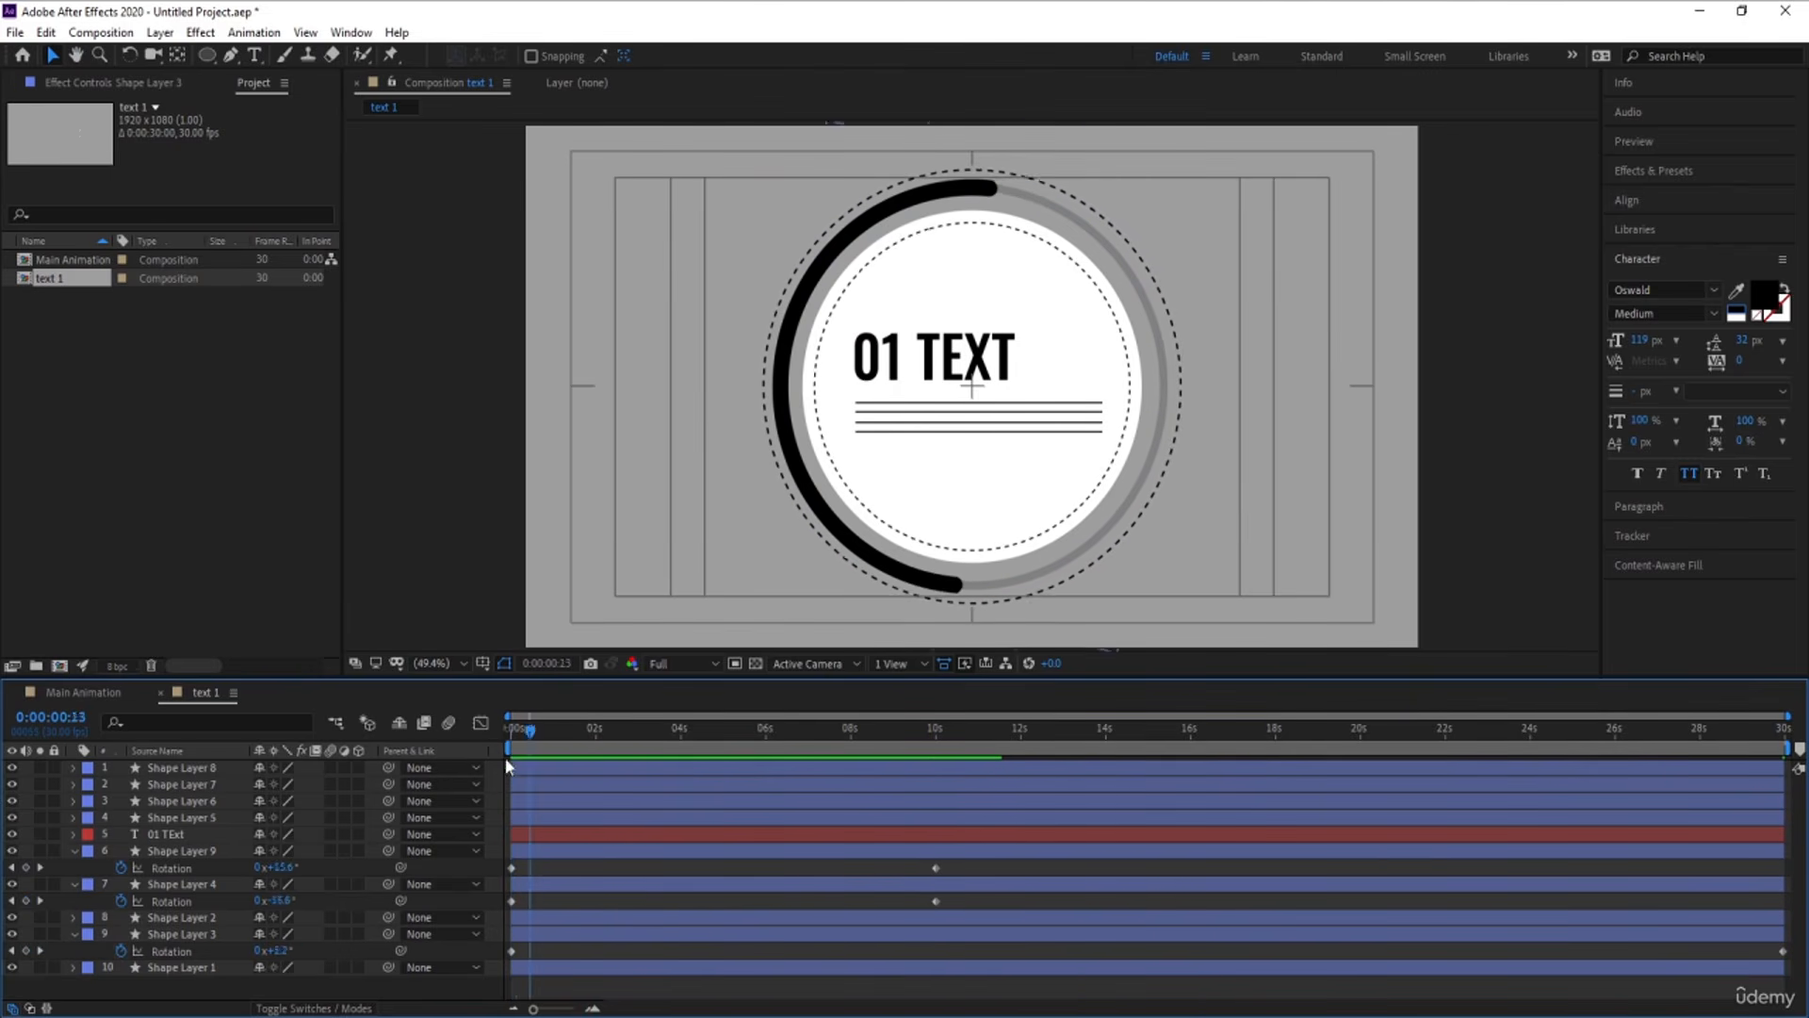
pyautogui.press('u')
pyautogui.click(177, 901)
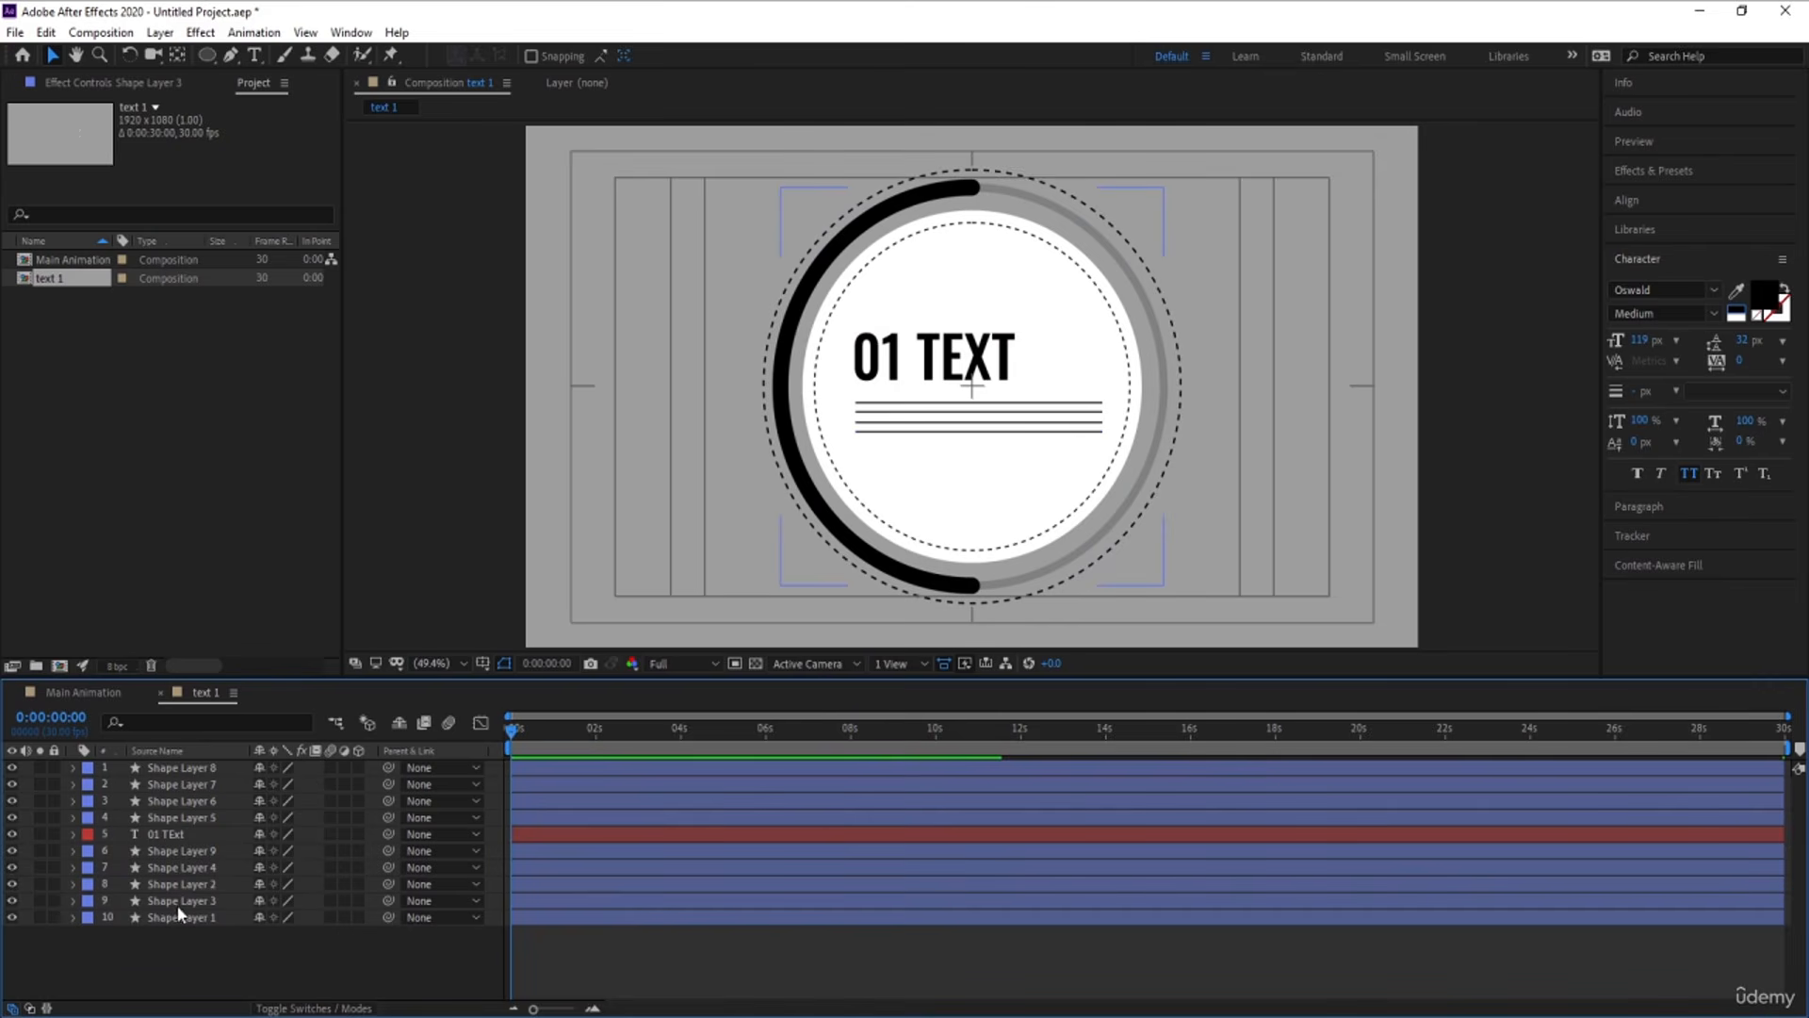
# Solo the thin grey ring, Shape Layer 1, and add a Trim Paths operator to its contents
pyautogui.click(181, 917)
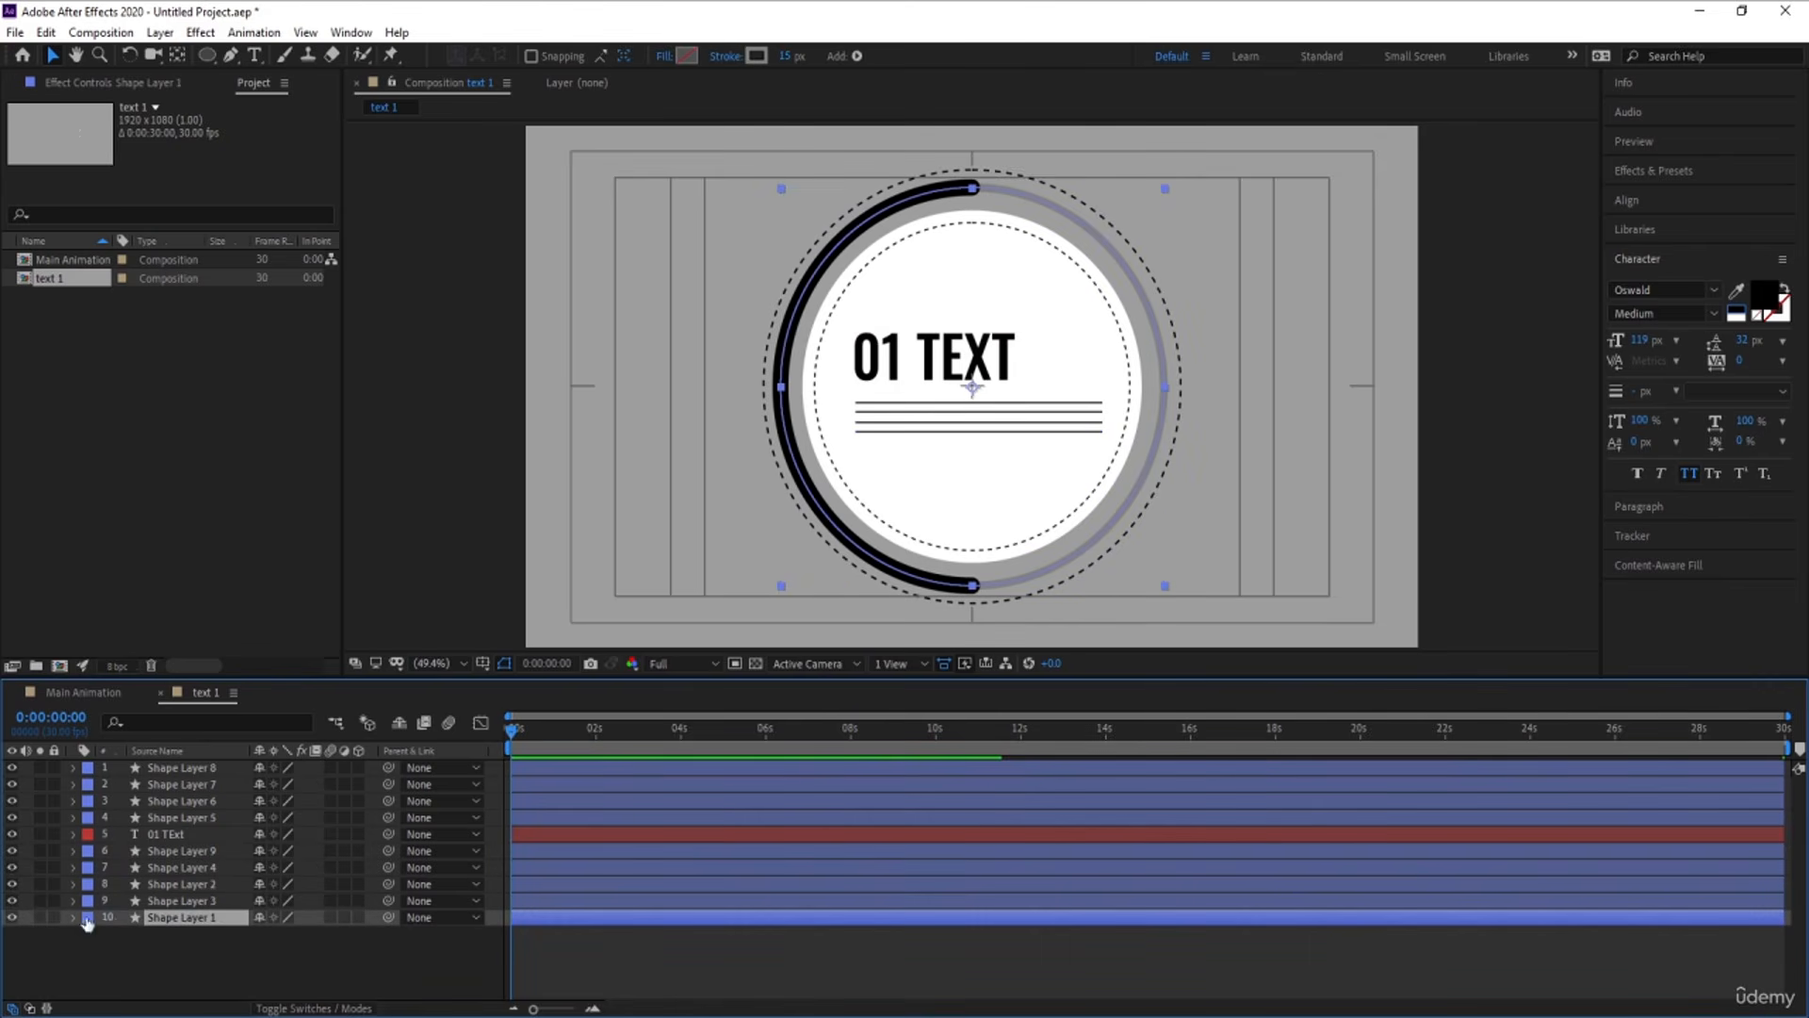
pyautogui.click(9, 920)
pyautogui.click(9, 919)
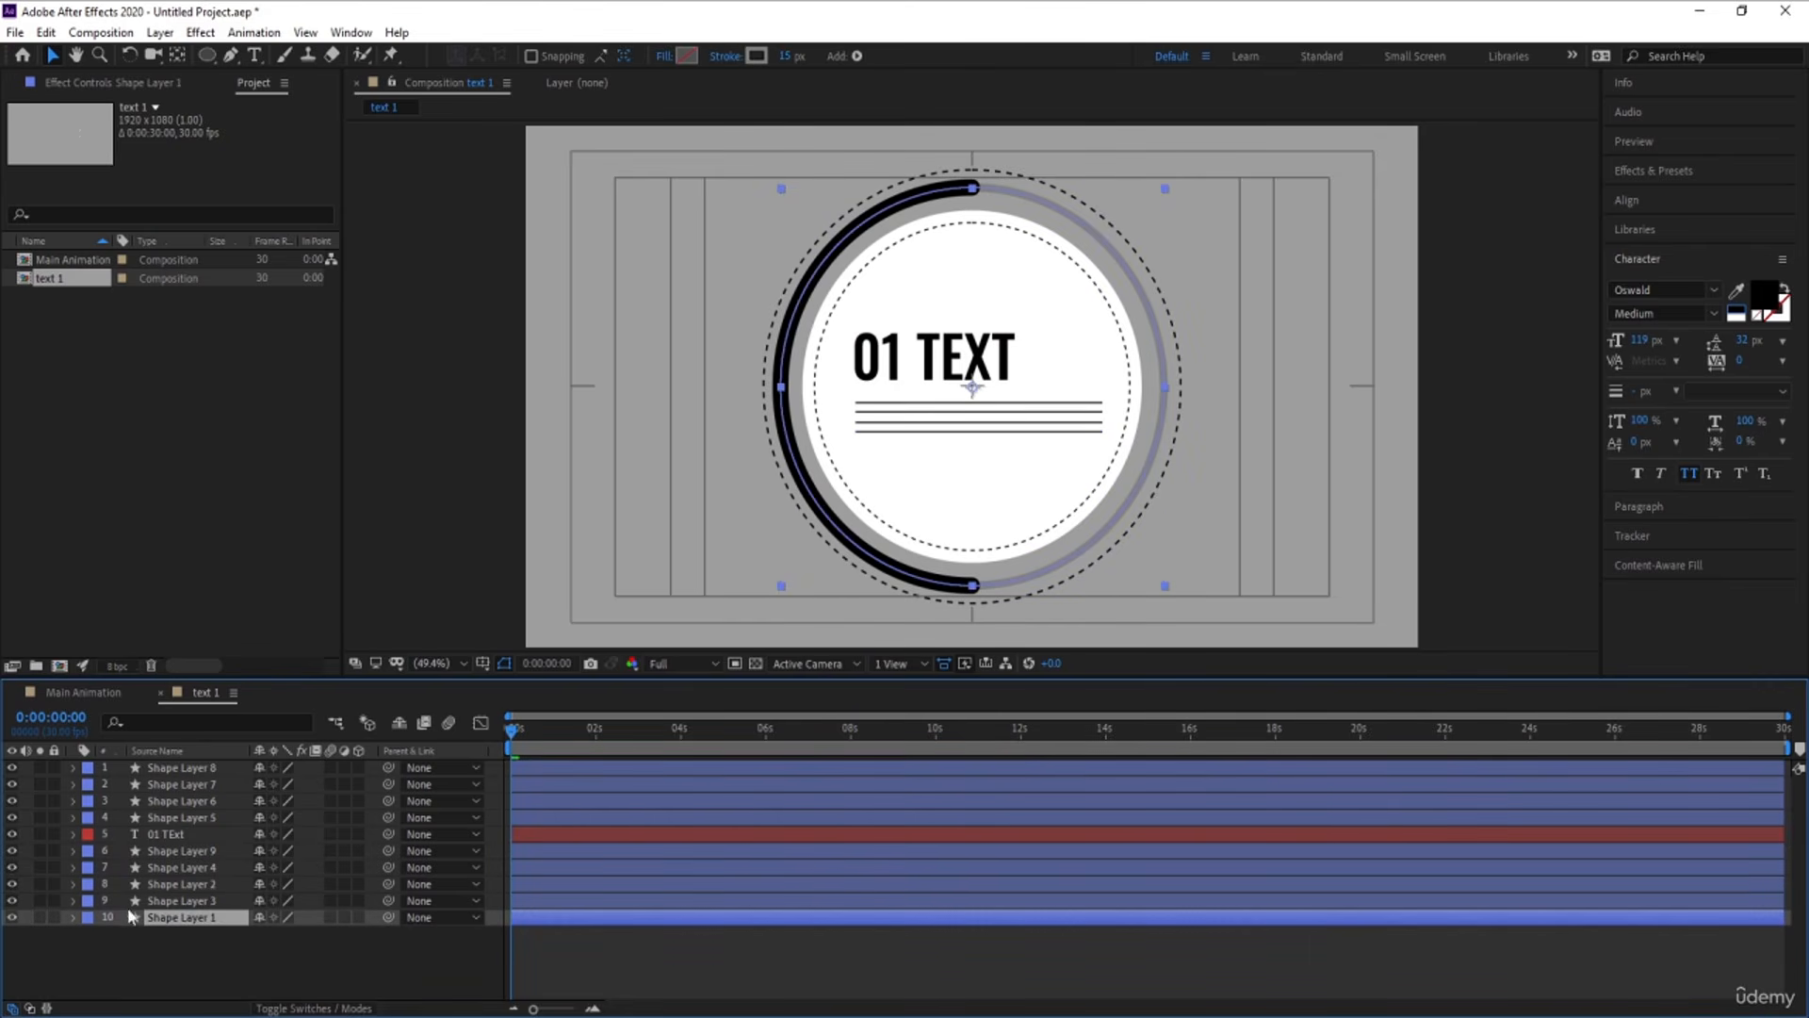
pyautogui.click(41, 916)
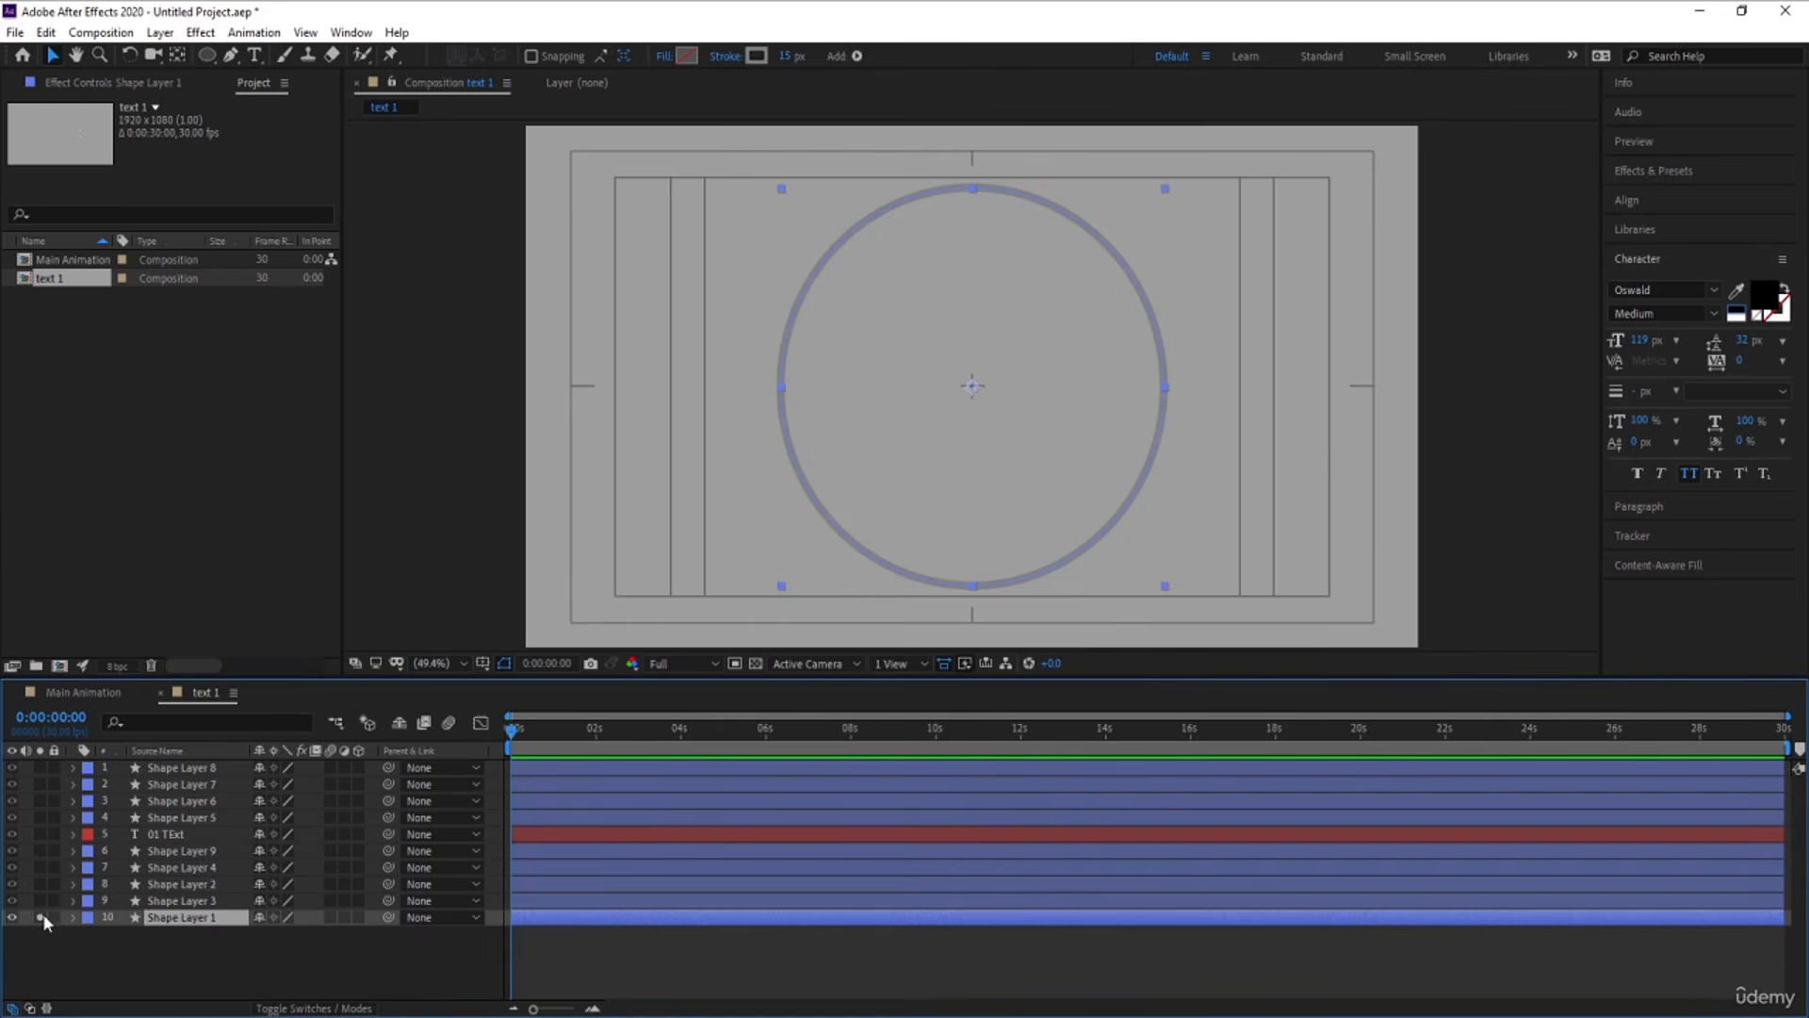
pyautogui.click(73, 918)
pyautogui.click(366, 935)
pyautogui.click(421, 829)
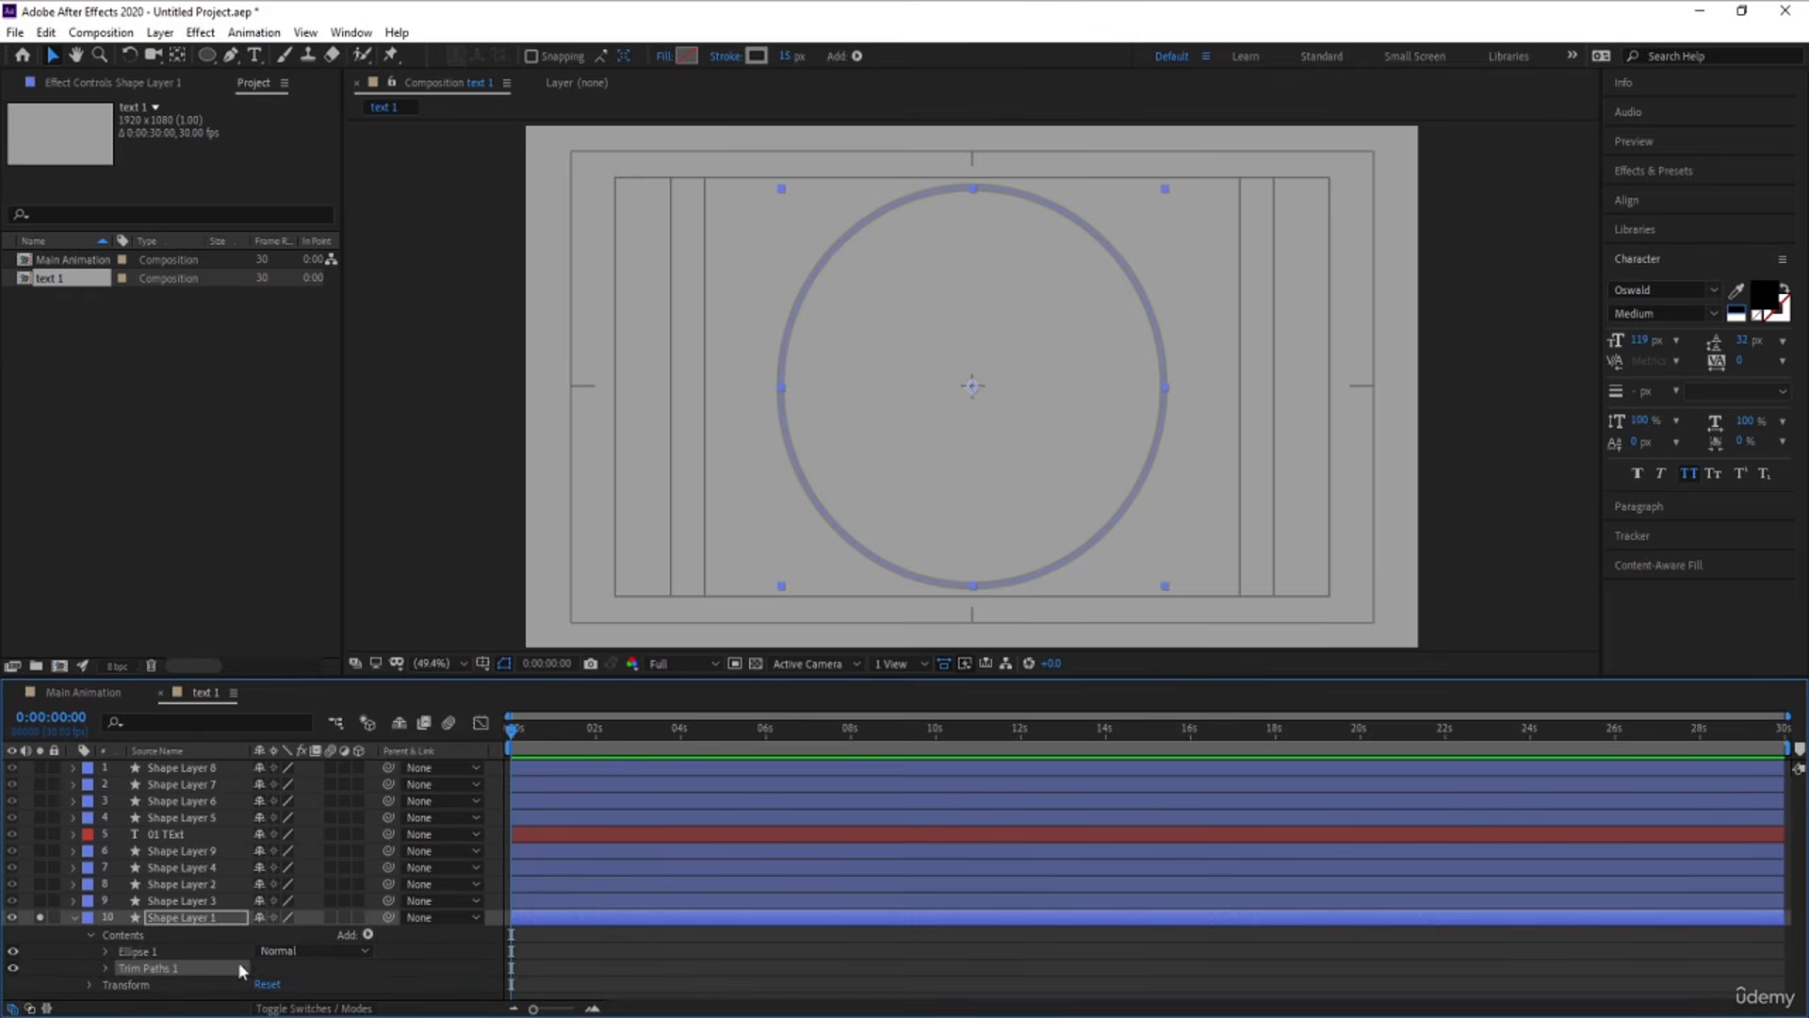
# Animate Shape Layer 1's Trim Paths End from 0% at the start to 100% at 0:00:02:00, and preview it
pyautogui.click(111, 968)
pyautogui.moveTo(269, 961); pyautogui.dragTo(193, 963)
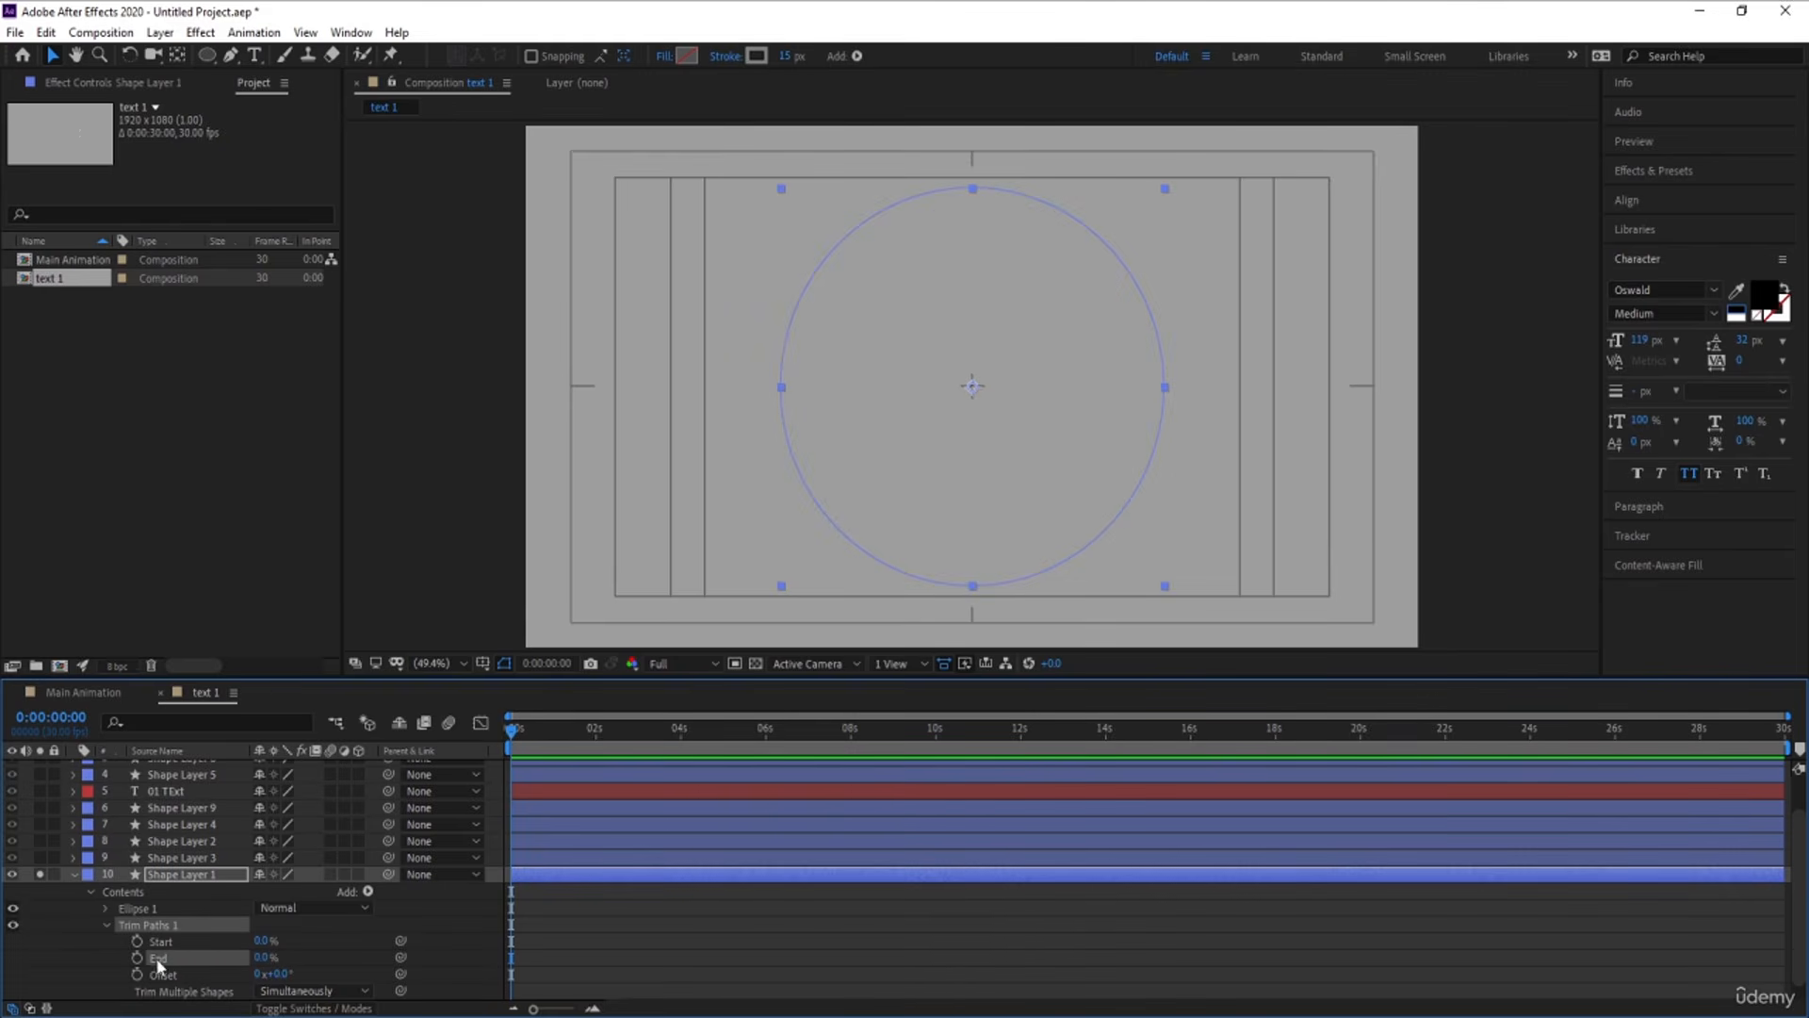
pyautogui.click(137, 957)
pyautogui.press('=')
pyautogui.press('=')
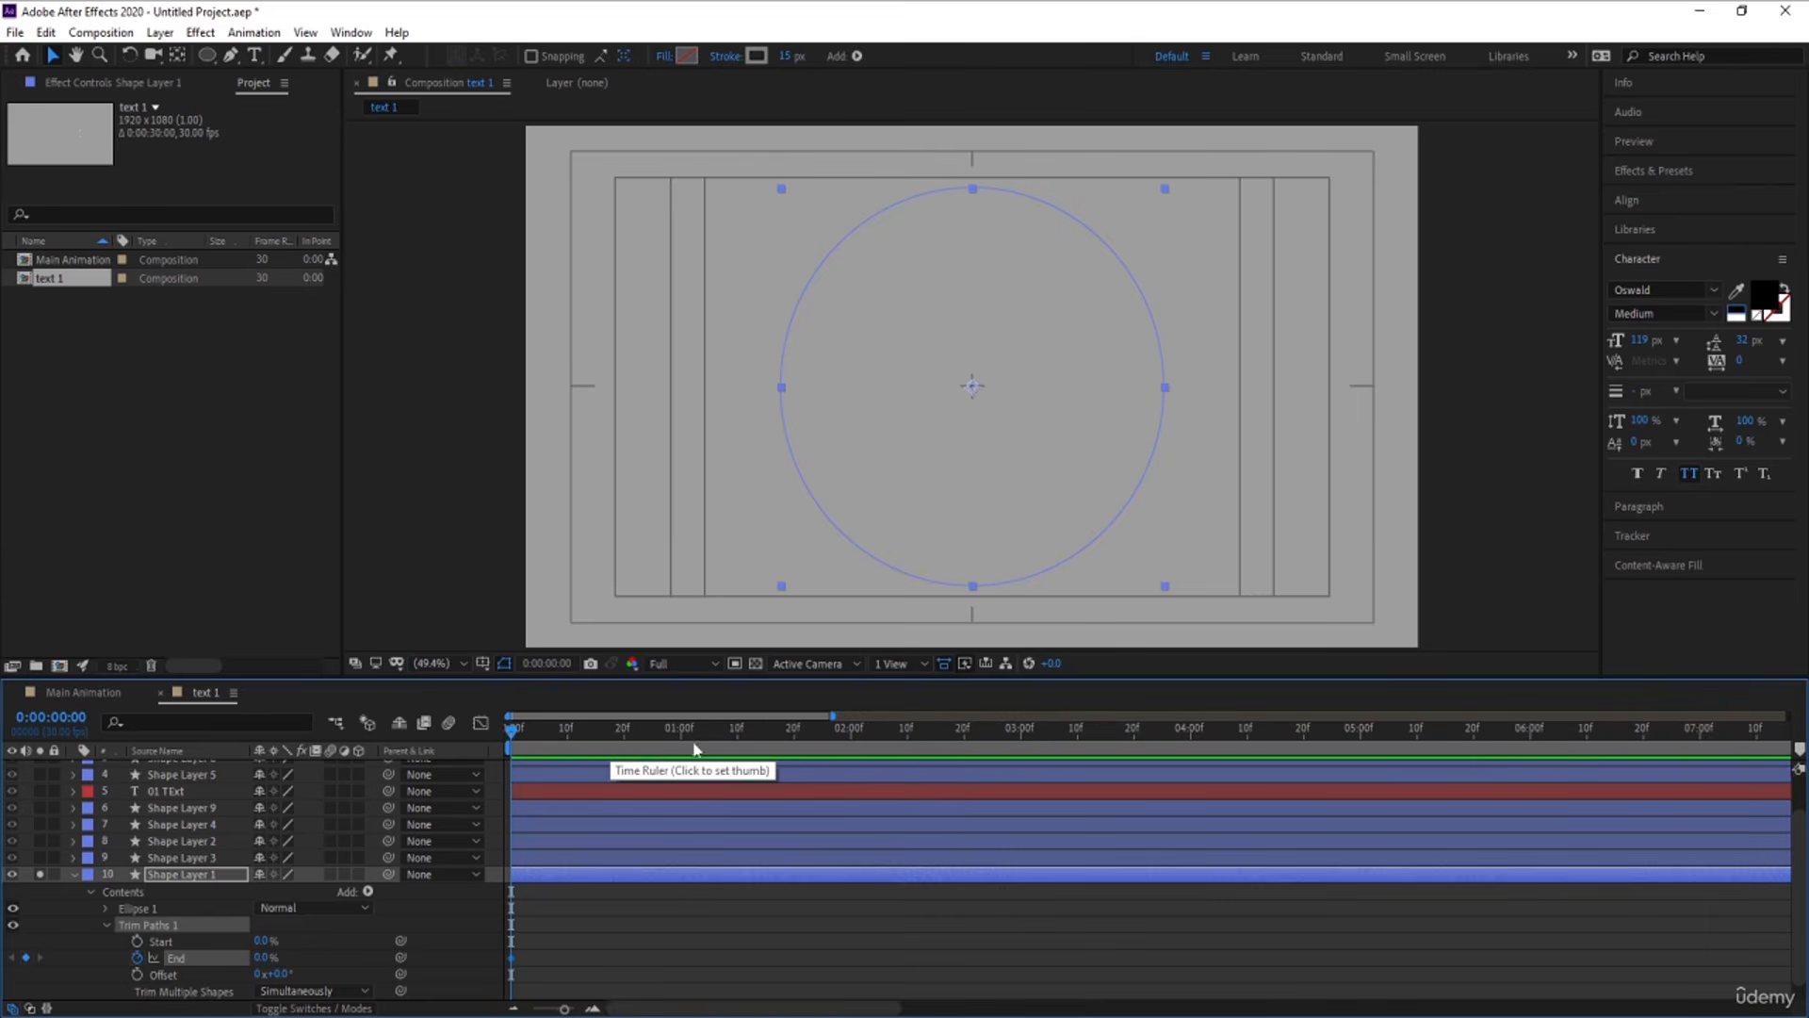
pyautogui.click(849, 734)
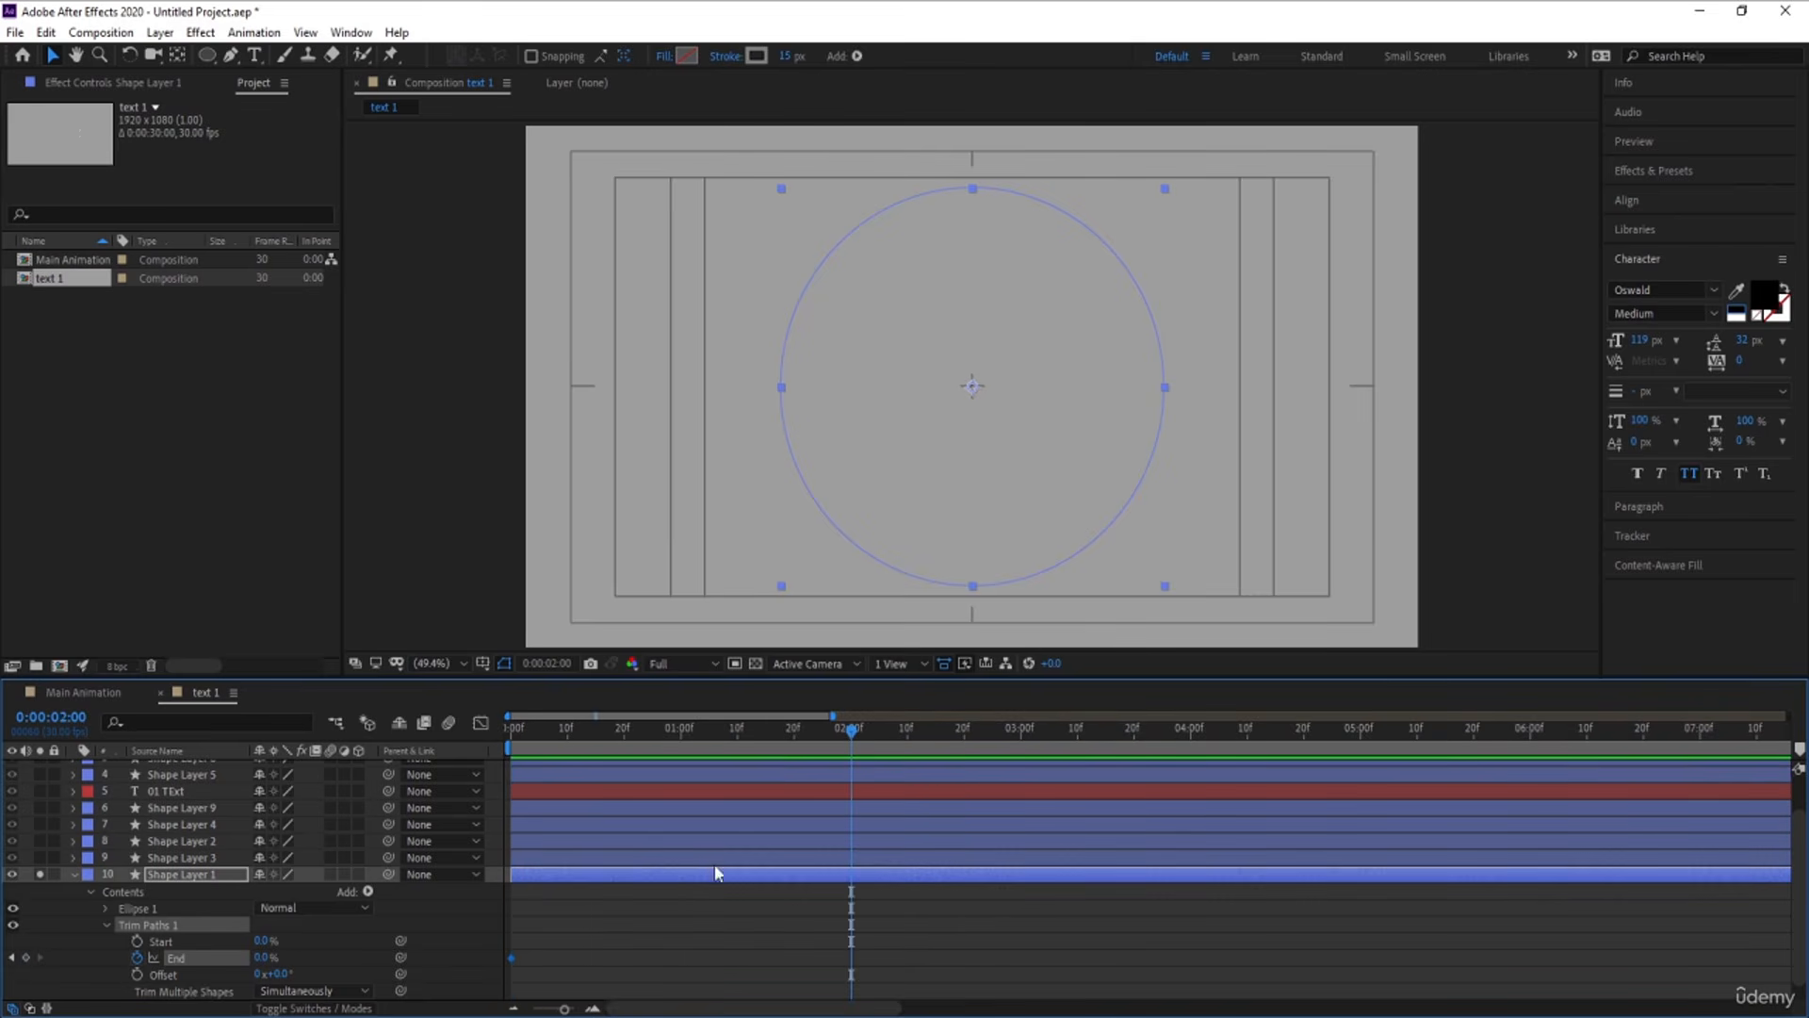
pyautogui.moveTo(280, 950); pyautogui.dragTo(356, 936)
pyautogui.moveTo(624, 732); pyautogui.dragTo(432, 769)
pyautogui.press('space')
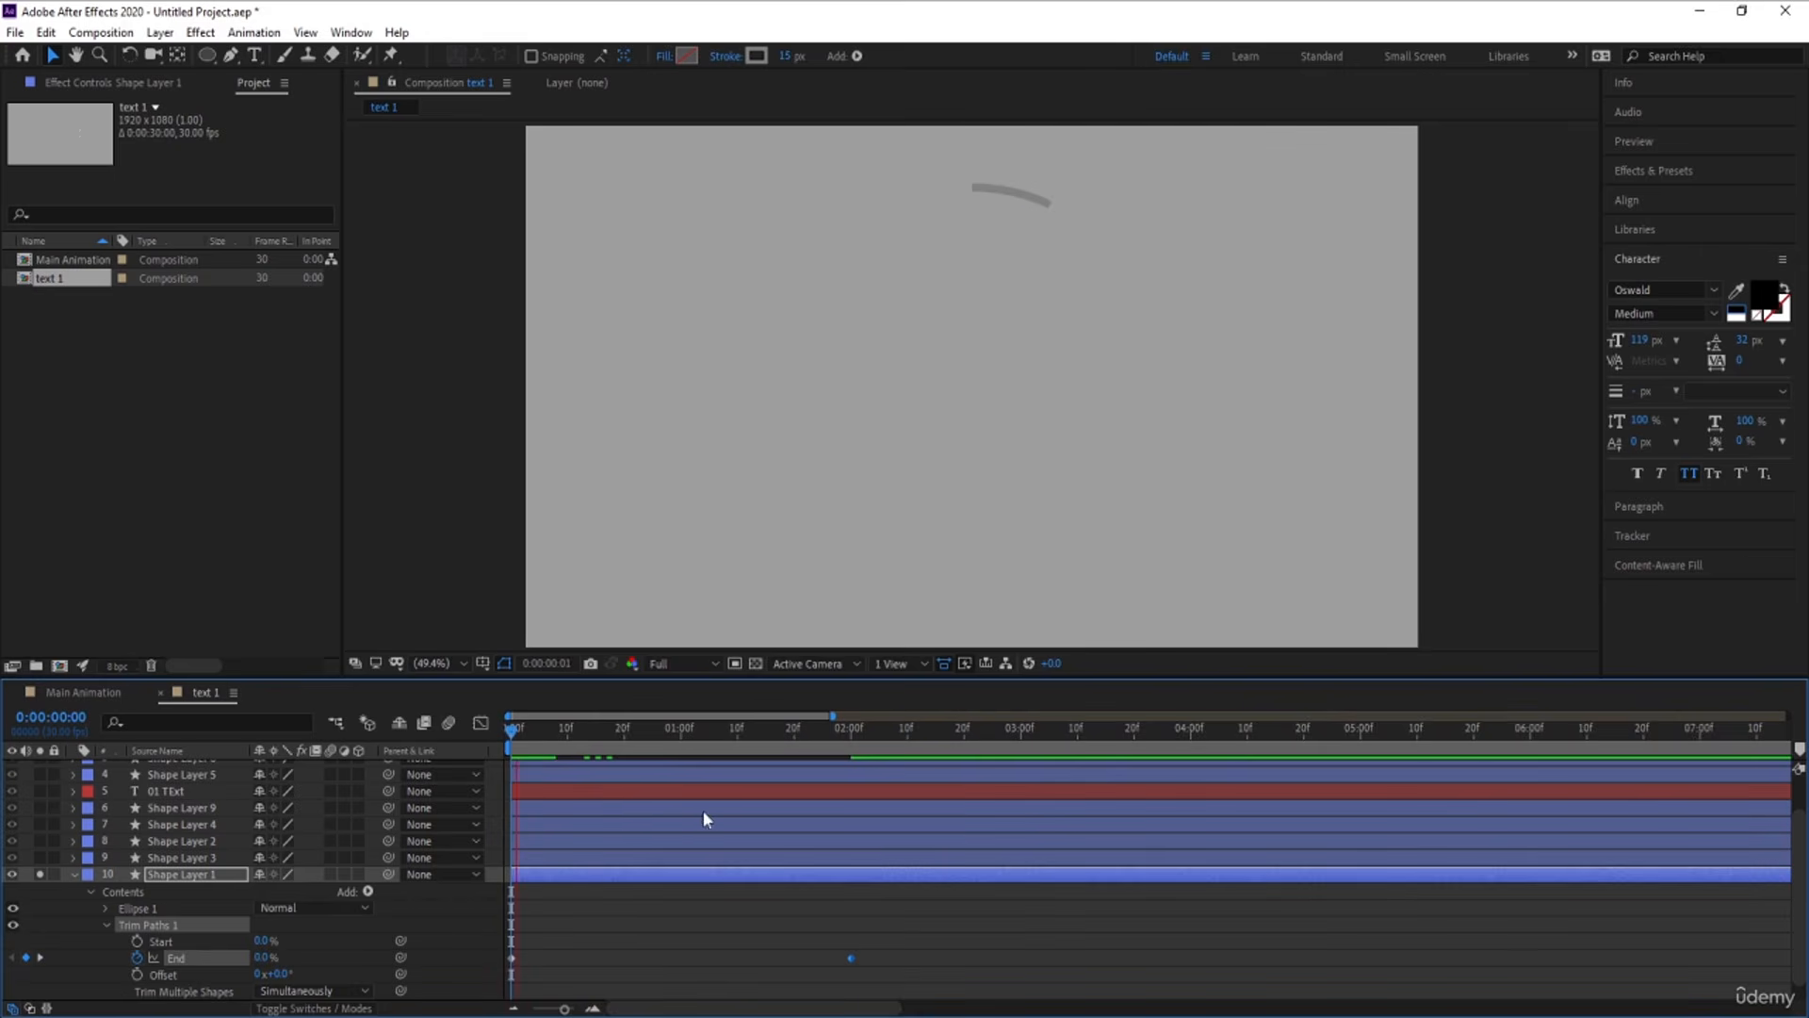
pyautogui.press('space')
# Apply Easy Ease to both Trim Paths End keyframes and lengthen their influence in the speed graph for a steeper mid-point
pyautogui.moveTo(902, 915); pyautogui.dragTo(218, 1008)
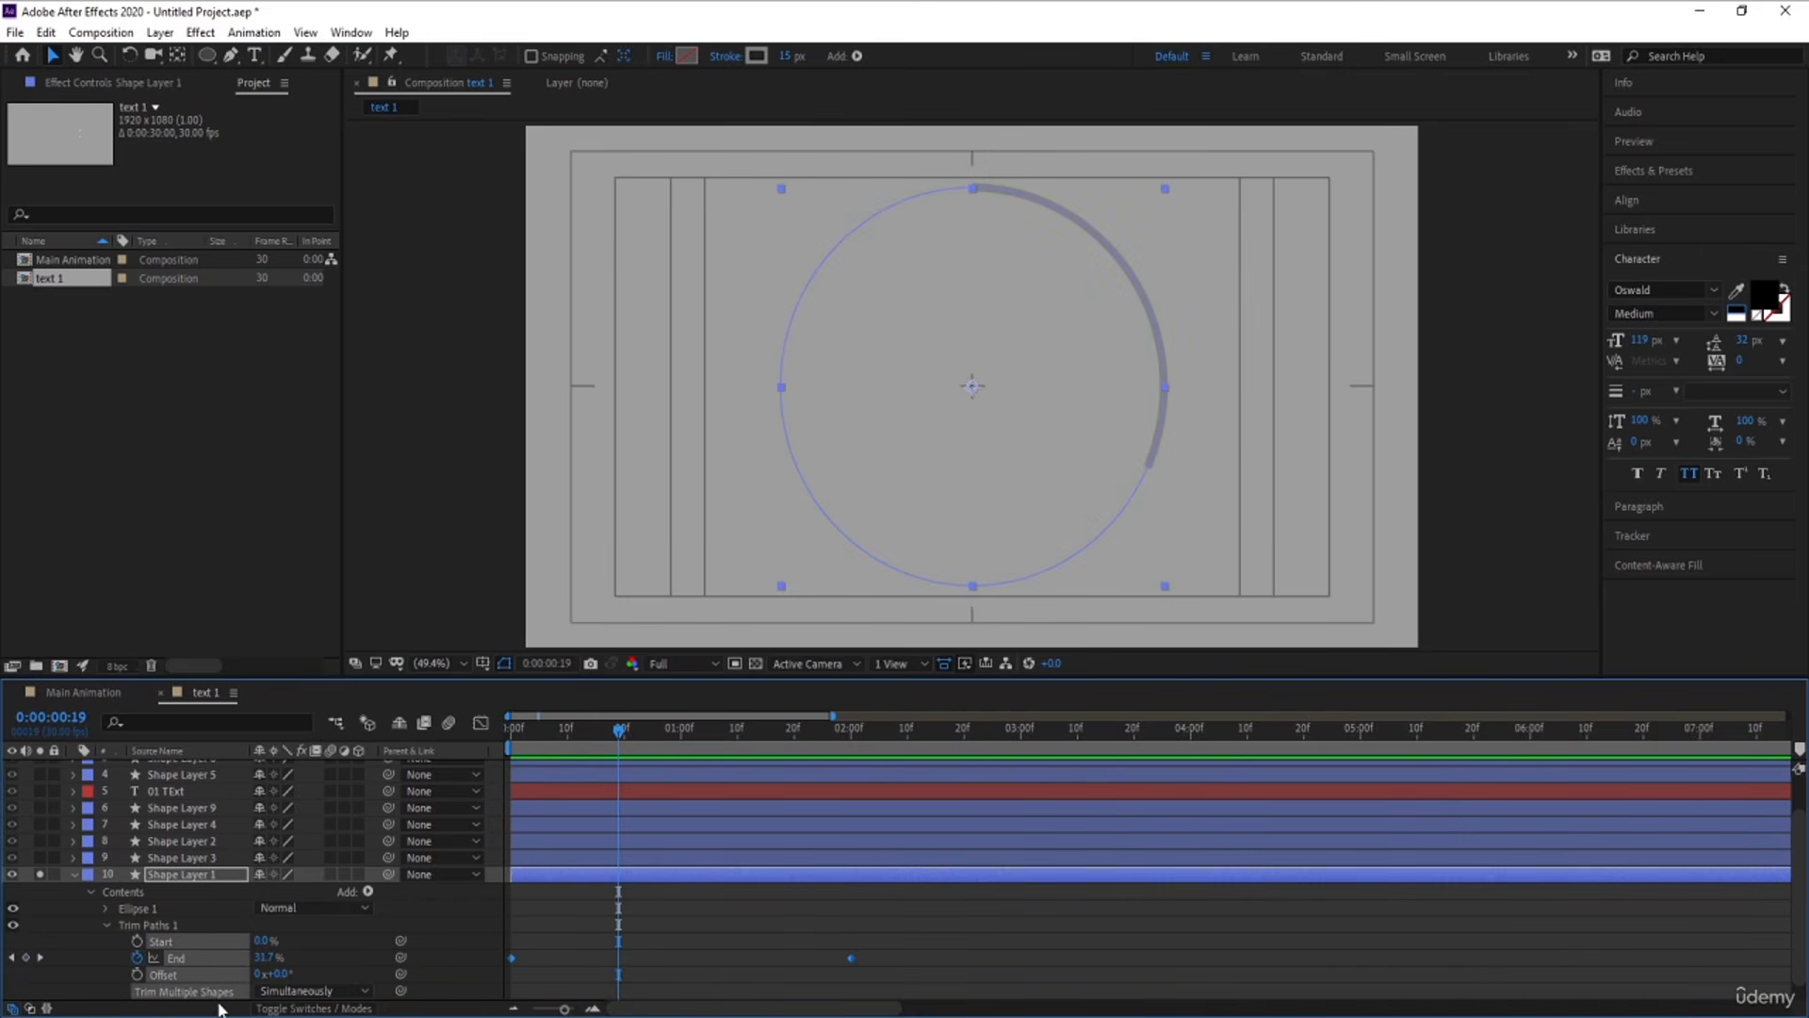
pyautogui.press('F9')
pyautogui.click(480, 724)
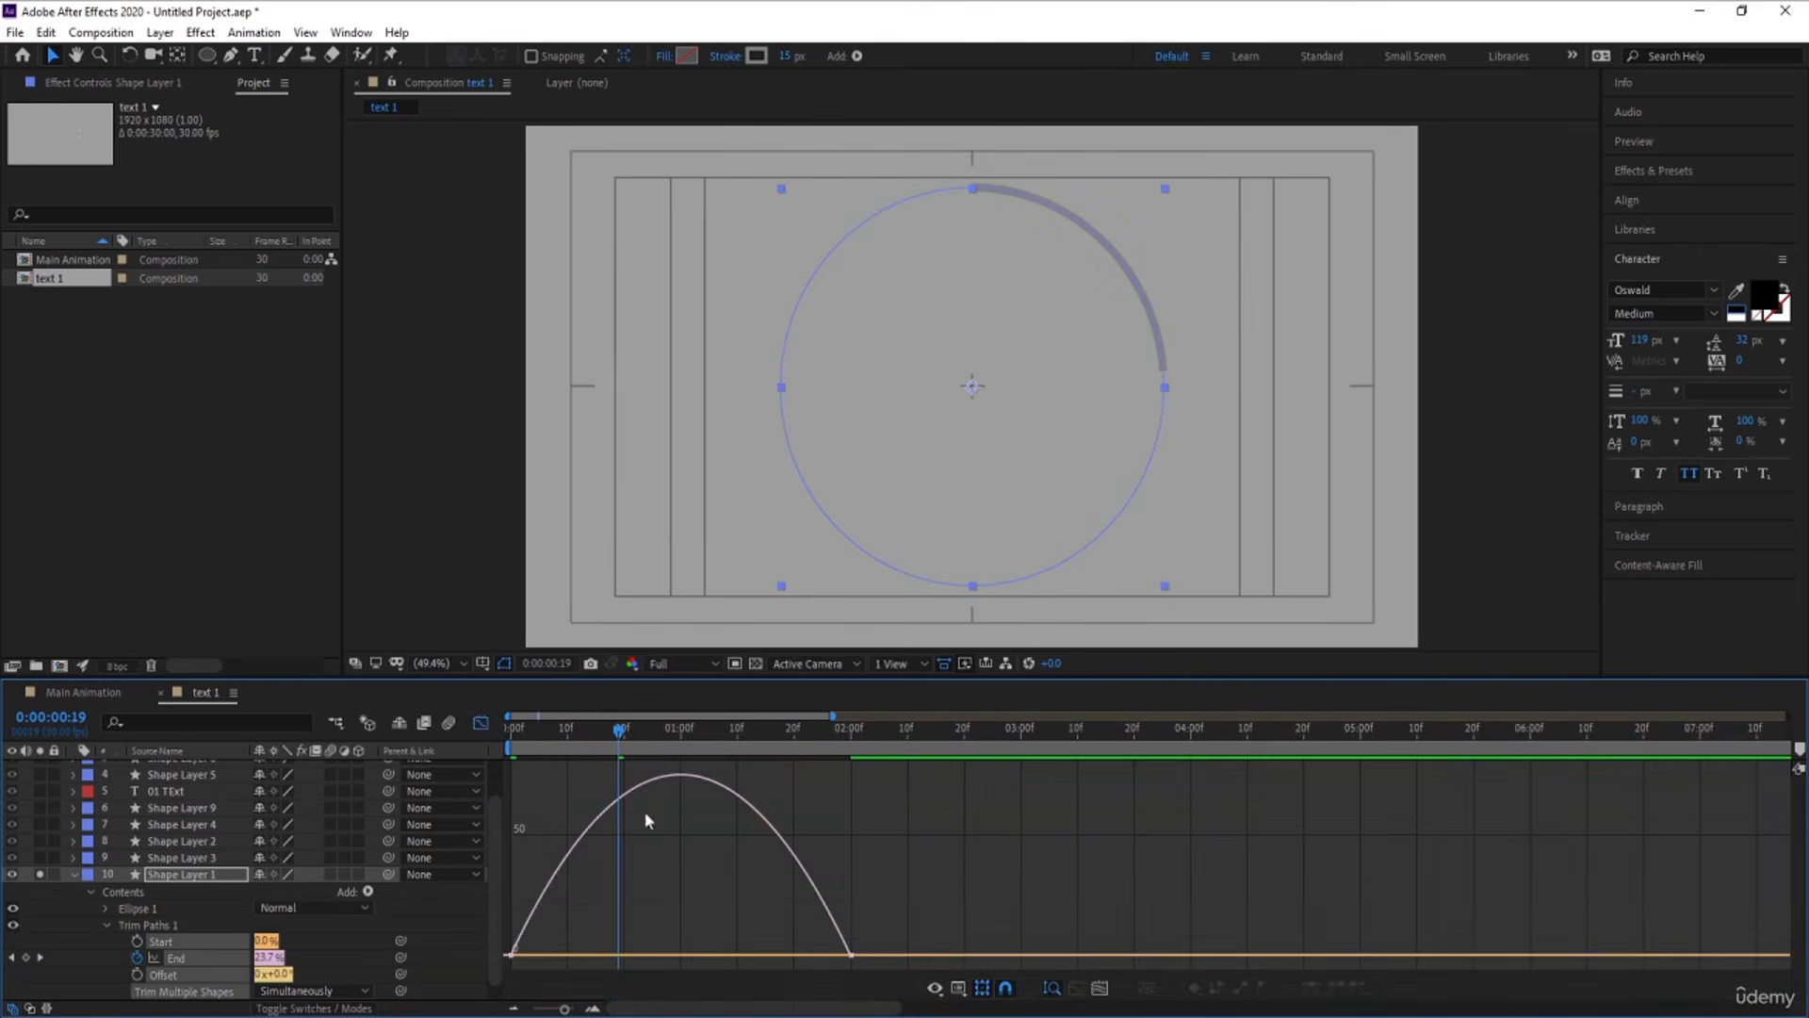
pyautogui.moveTo(970, 857); pyautogui.dragTo(503, 971)
pyautogui.moveTo(795, 949); pyautogui.dragTo(732, 951)
pyautogui.moveTo(567, 951); pyautogui.dragTo(622, 952)
pyautogui.click(481, 724)
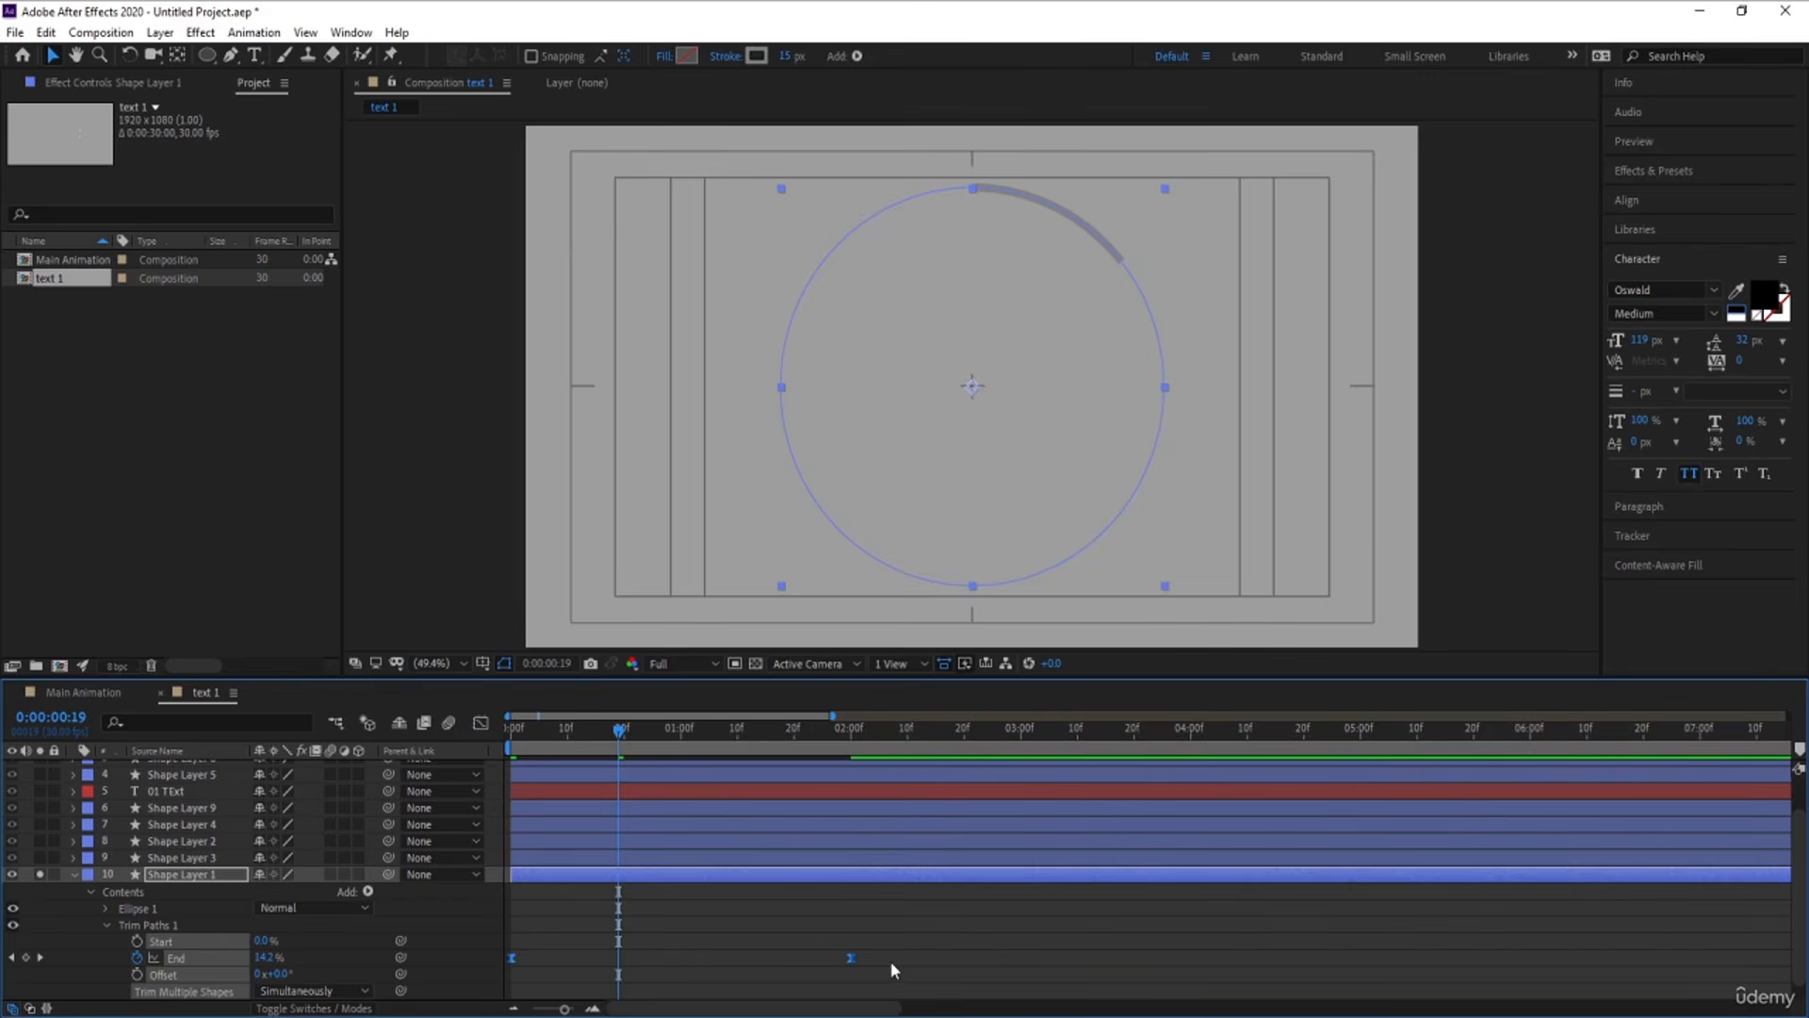
# Move Shape Layer 1's ending Trim Paths keyframe to about 0:00:01:11 and preview the ring drawing on
pyautogui.moveTo(851, 957); pyautogui.dragTo(743, 959)
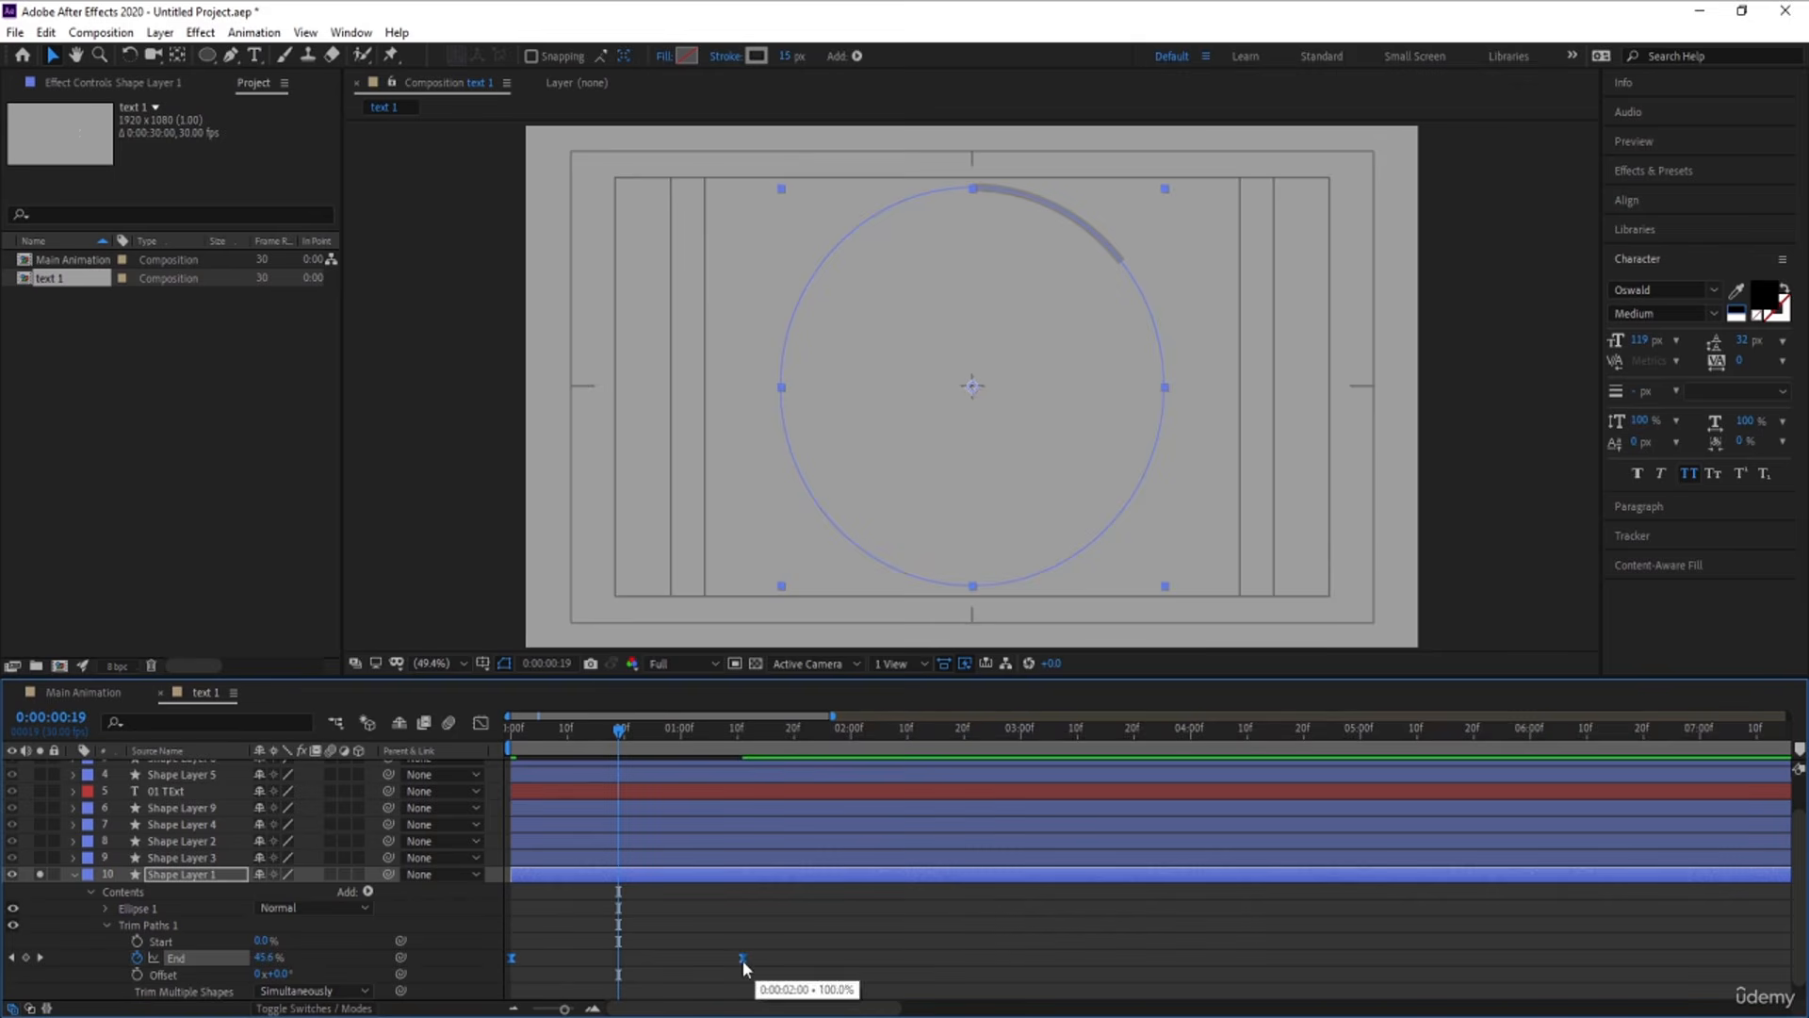
pyautogui.moveTo(566, 733); pyautogui.dragTo(385, 748)
pyautogui.press('space')
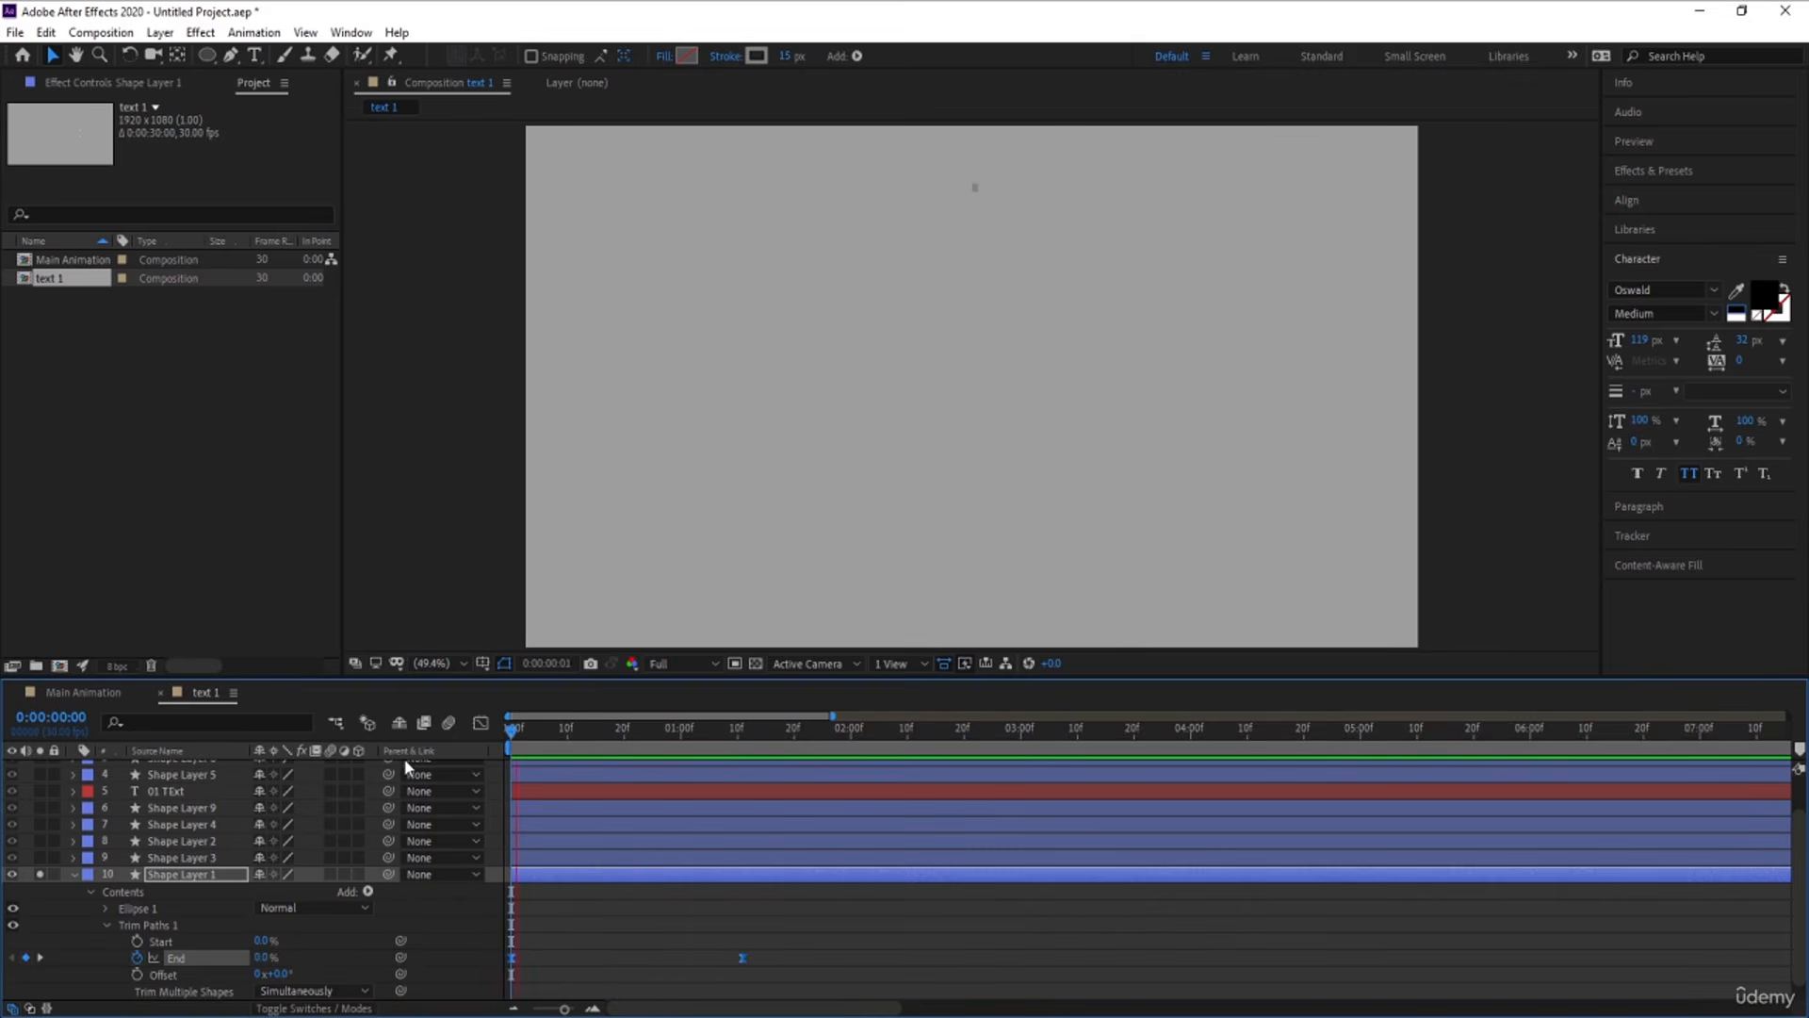
pyautogui.press('space')
# Unsolo Shape Layer 1 and shift the thick black arc, Shape Layer 3, to begin at 0:00:00:13
pyautogui.click(580, 734)
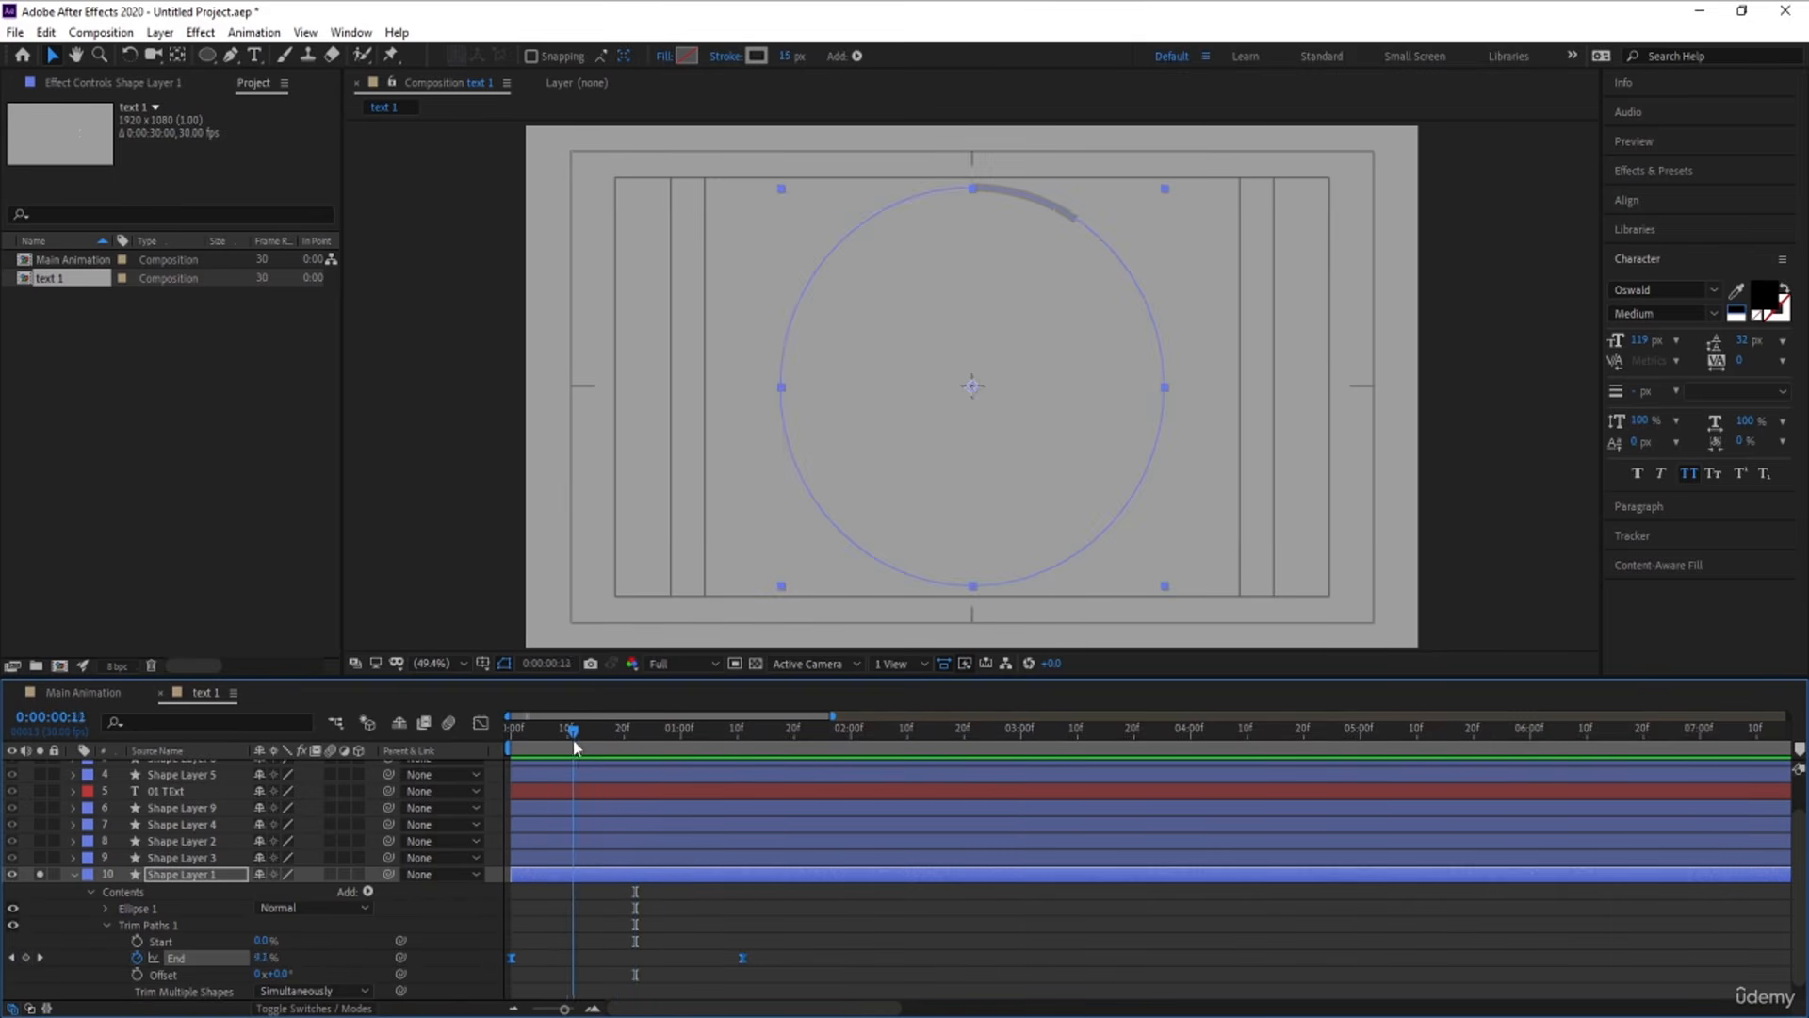
pyautogui.click(540, 930)
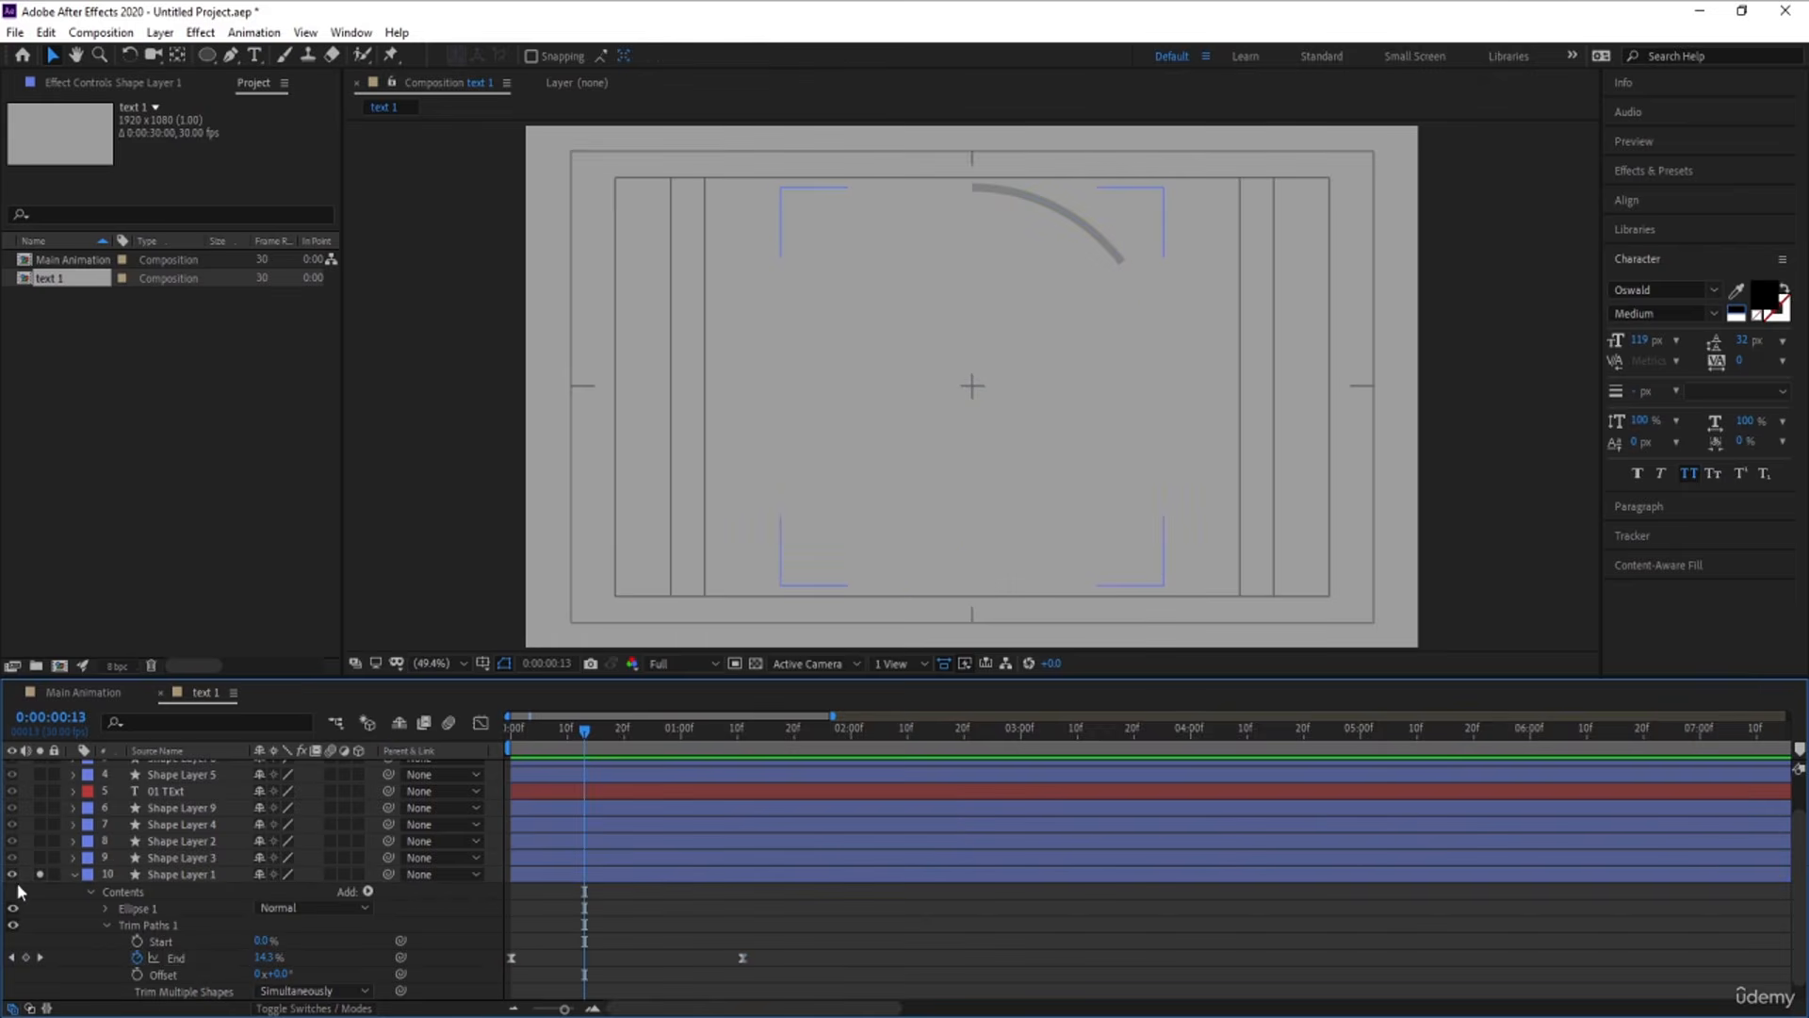
pyautogui.click(40, 874)
pyautogui.click(180, 858)
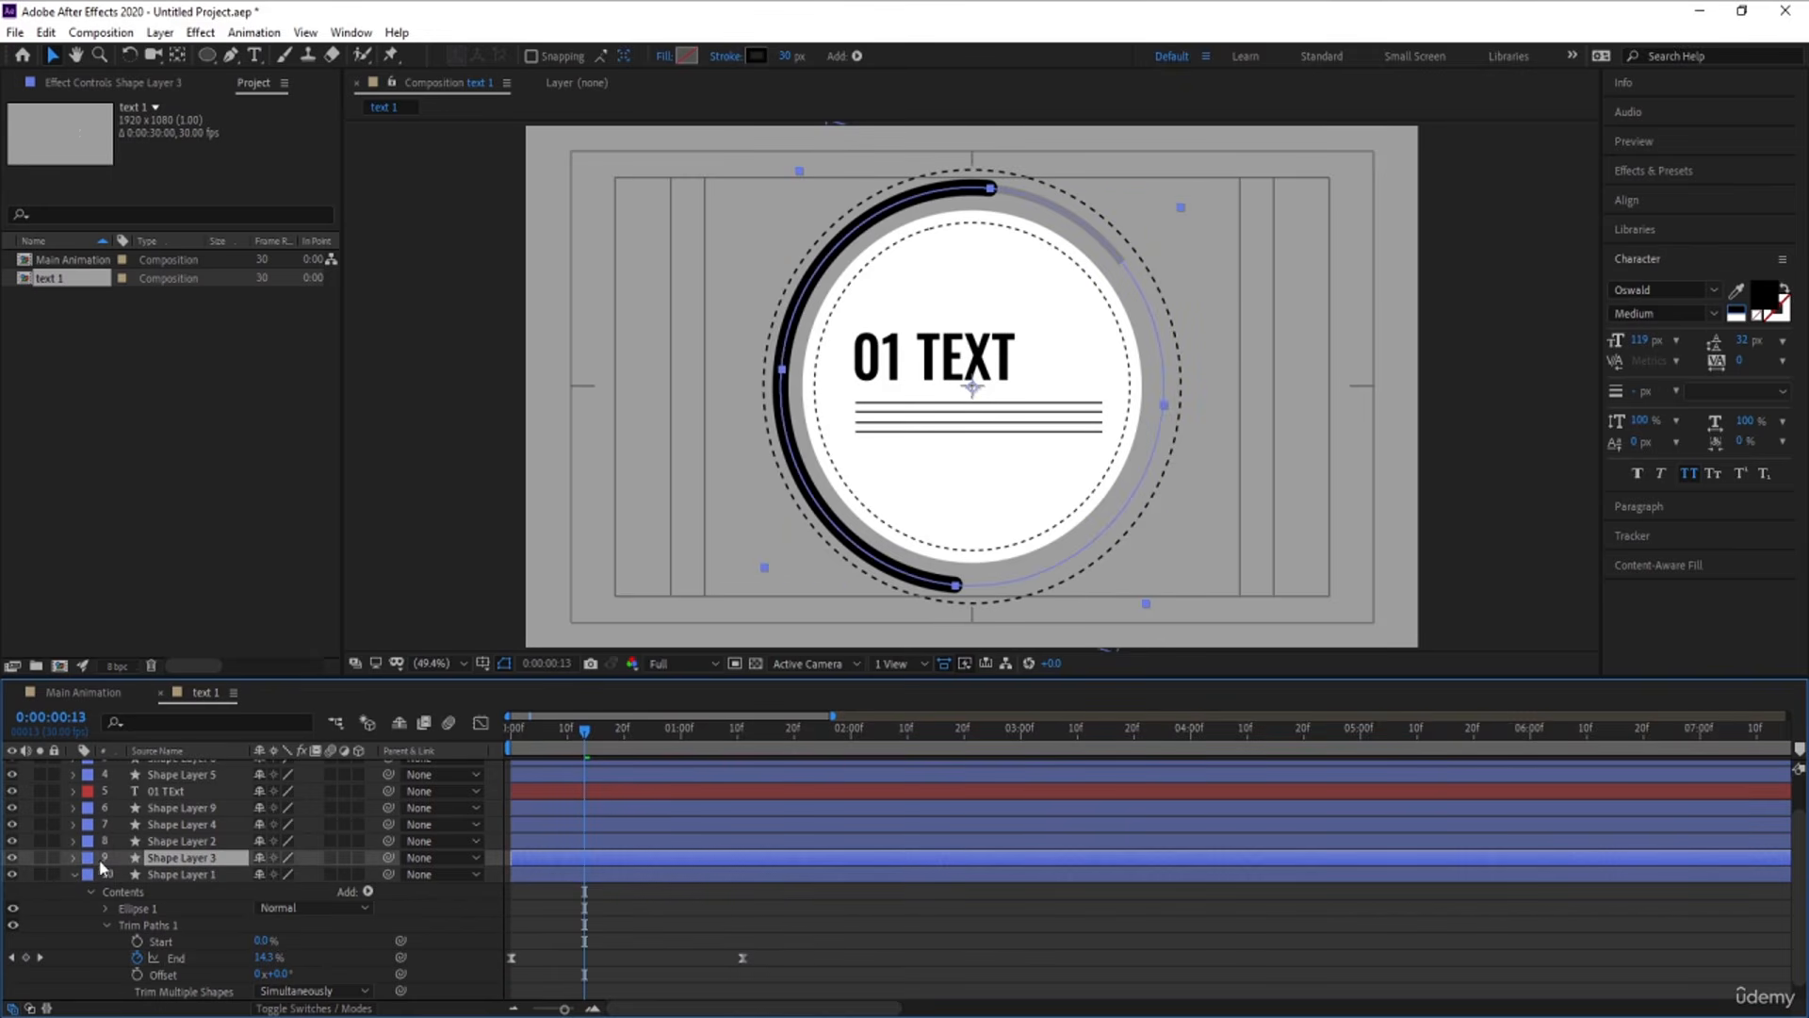
pyautogui.click(40, 857)
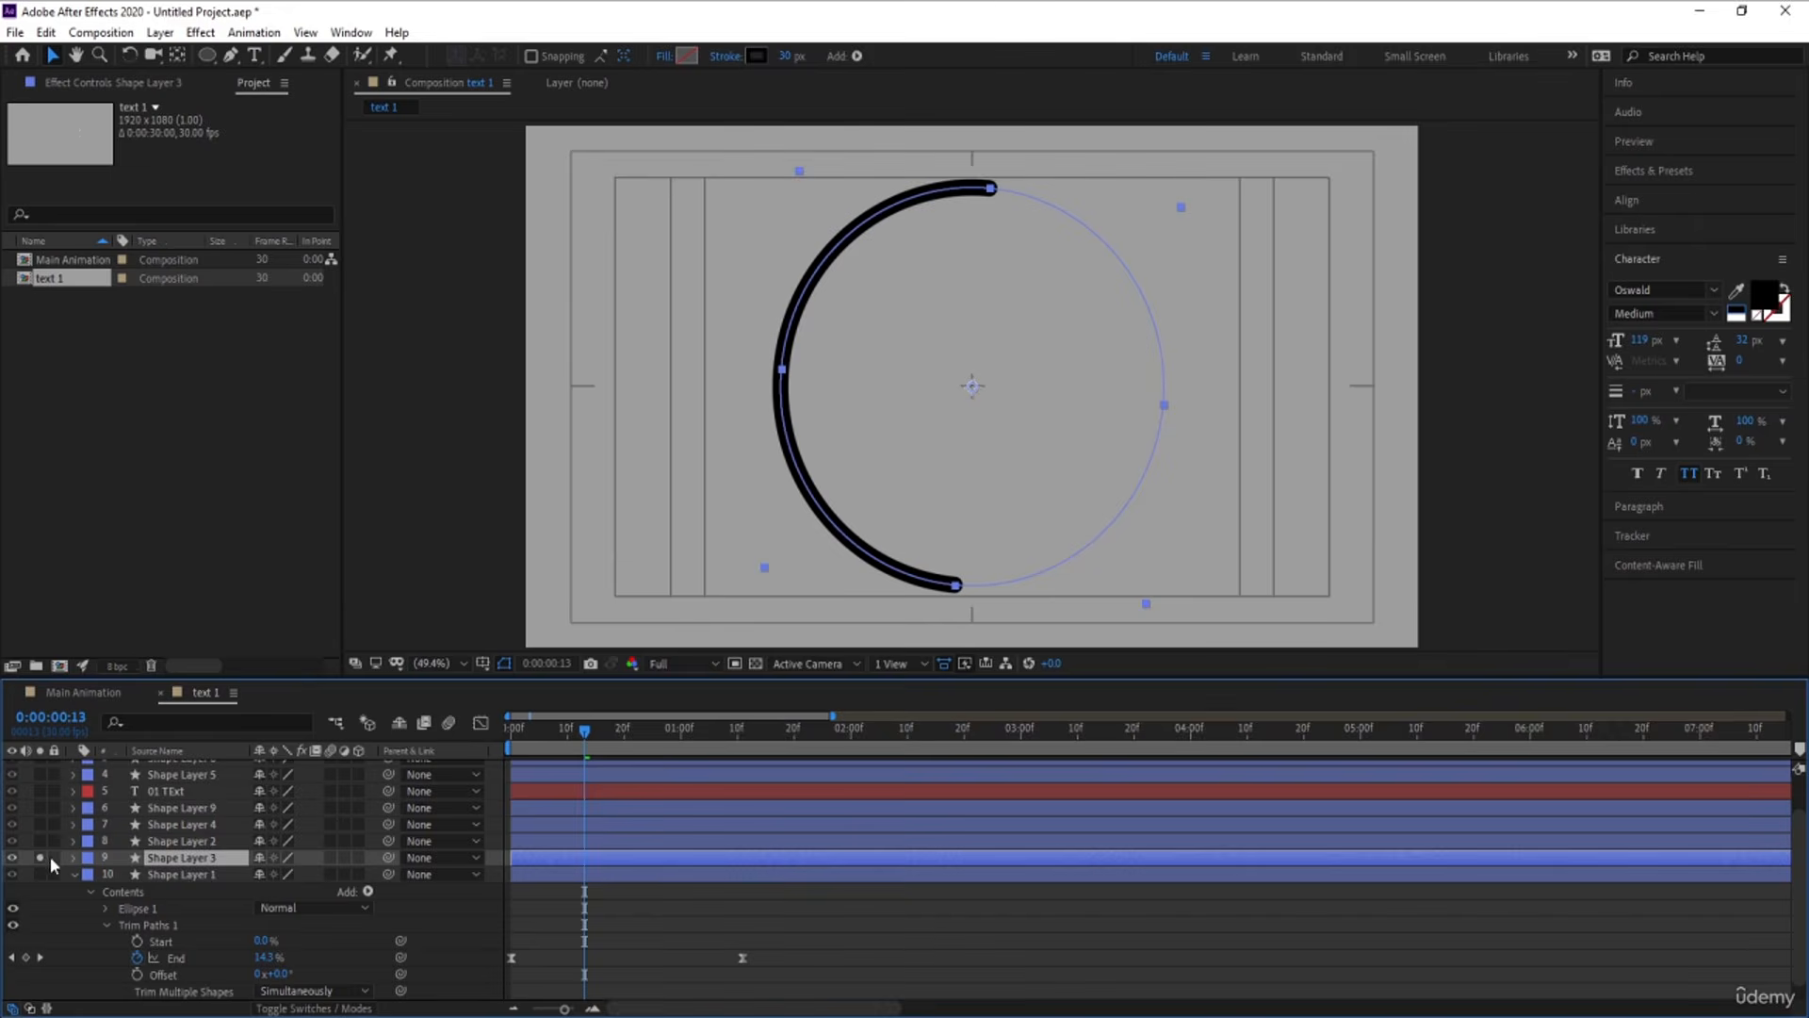
pyautogui.click(40, 857)
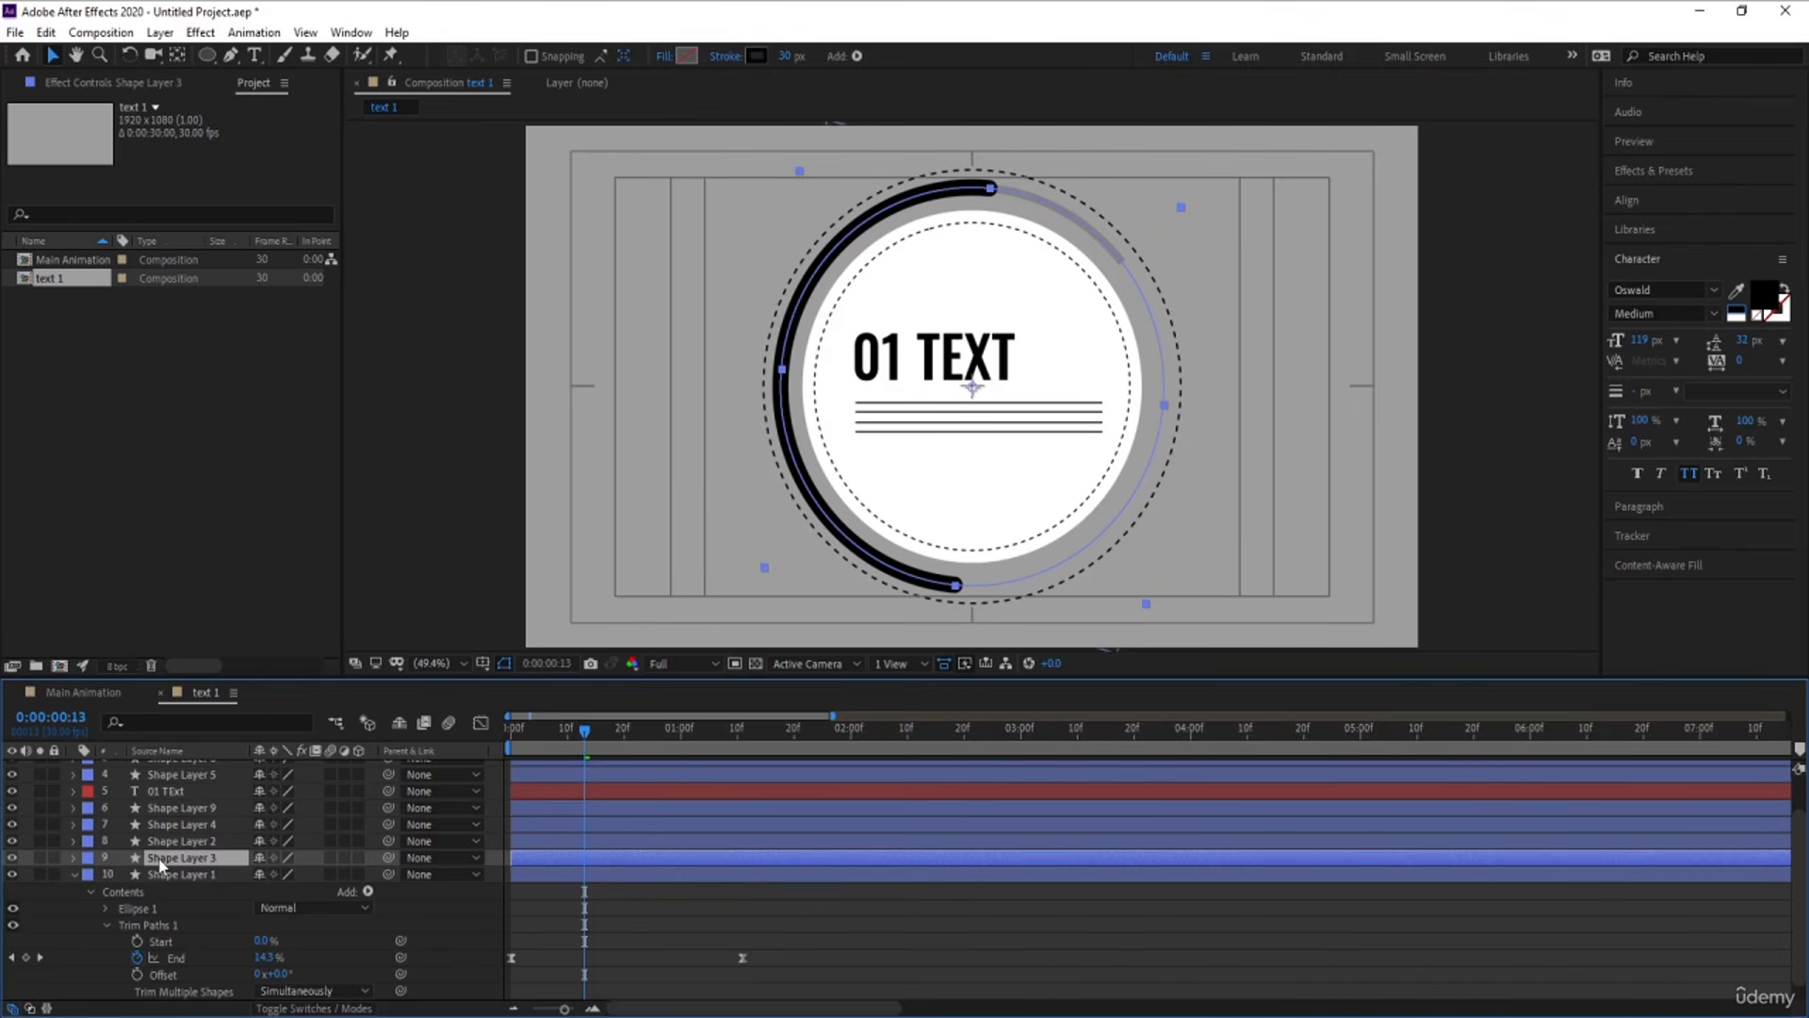
pyautogui.press('[')
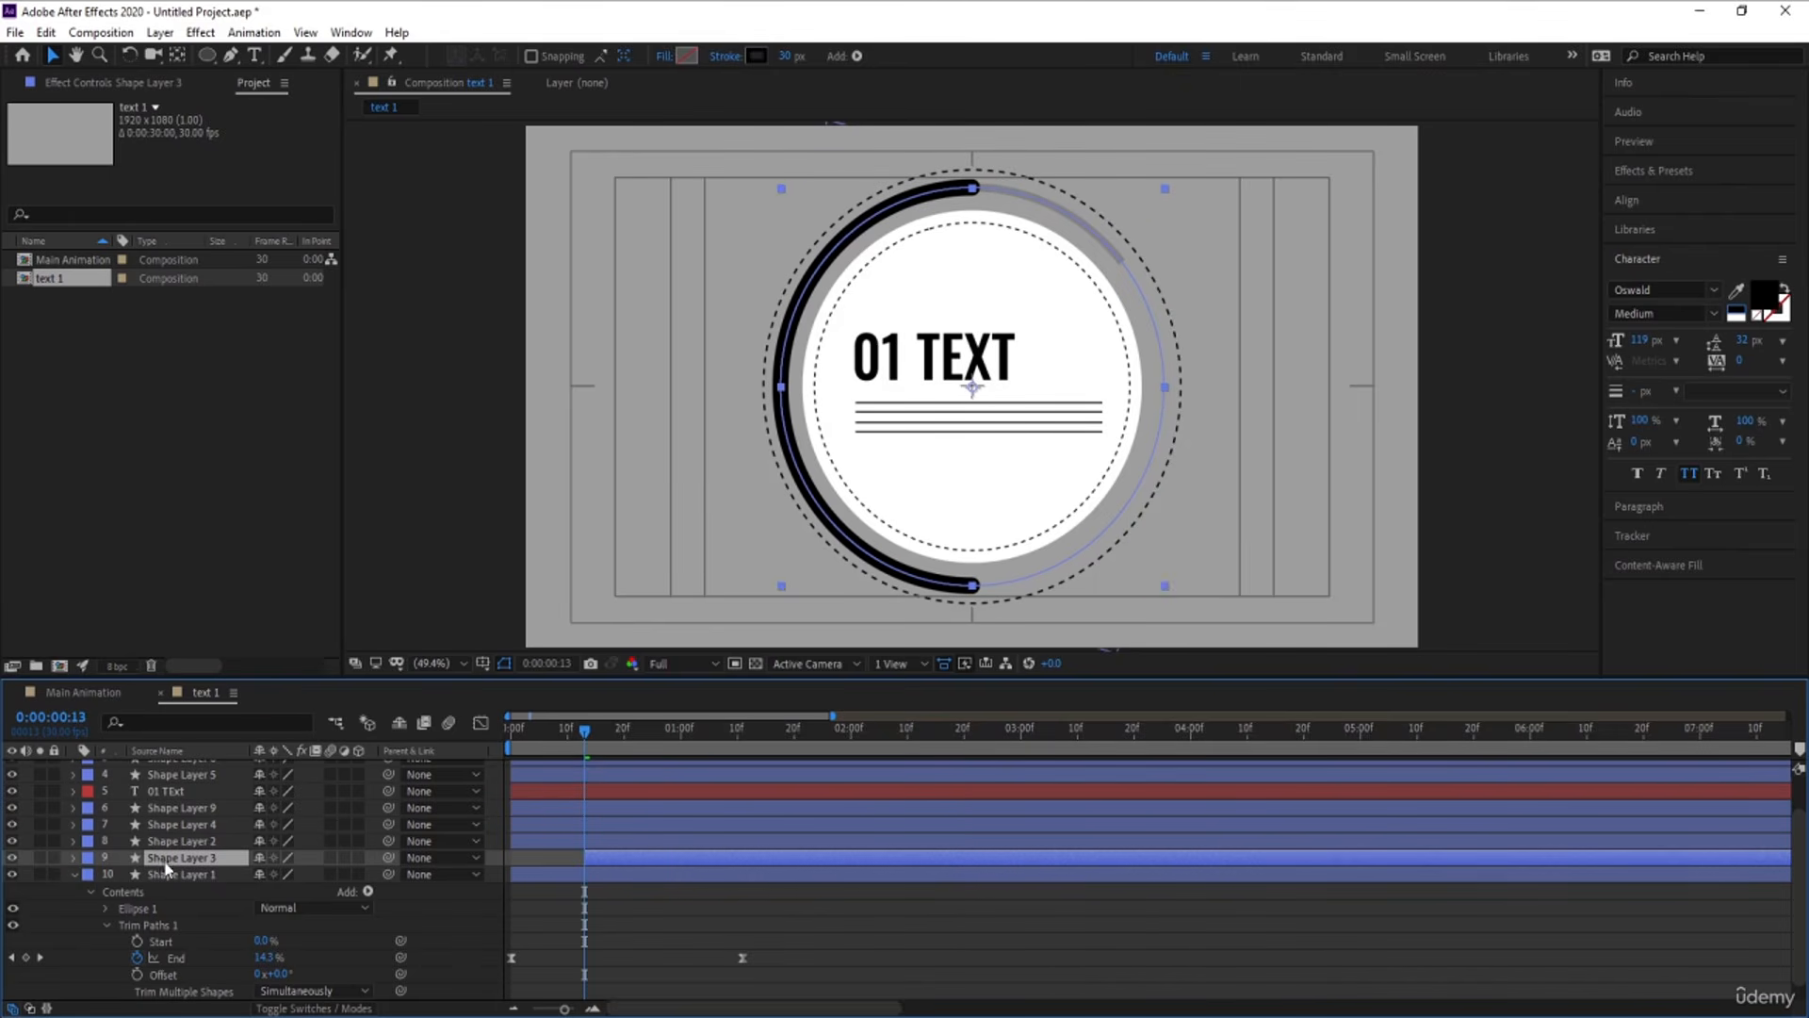
# Add a keyframe for the Trim Paths End of Shape Layer 3's Ellipse 1 at 0:00:00:13
pyautogui.press('s')
pyautogui.click(75, 857)
pyautogui.click(75, 857)
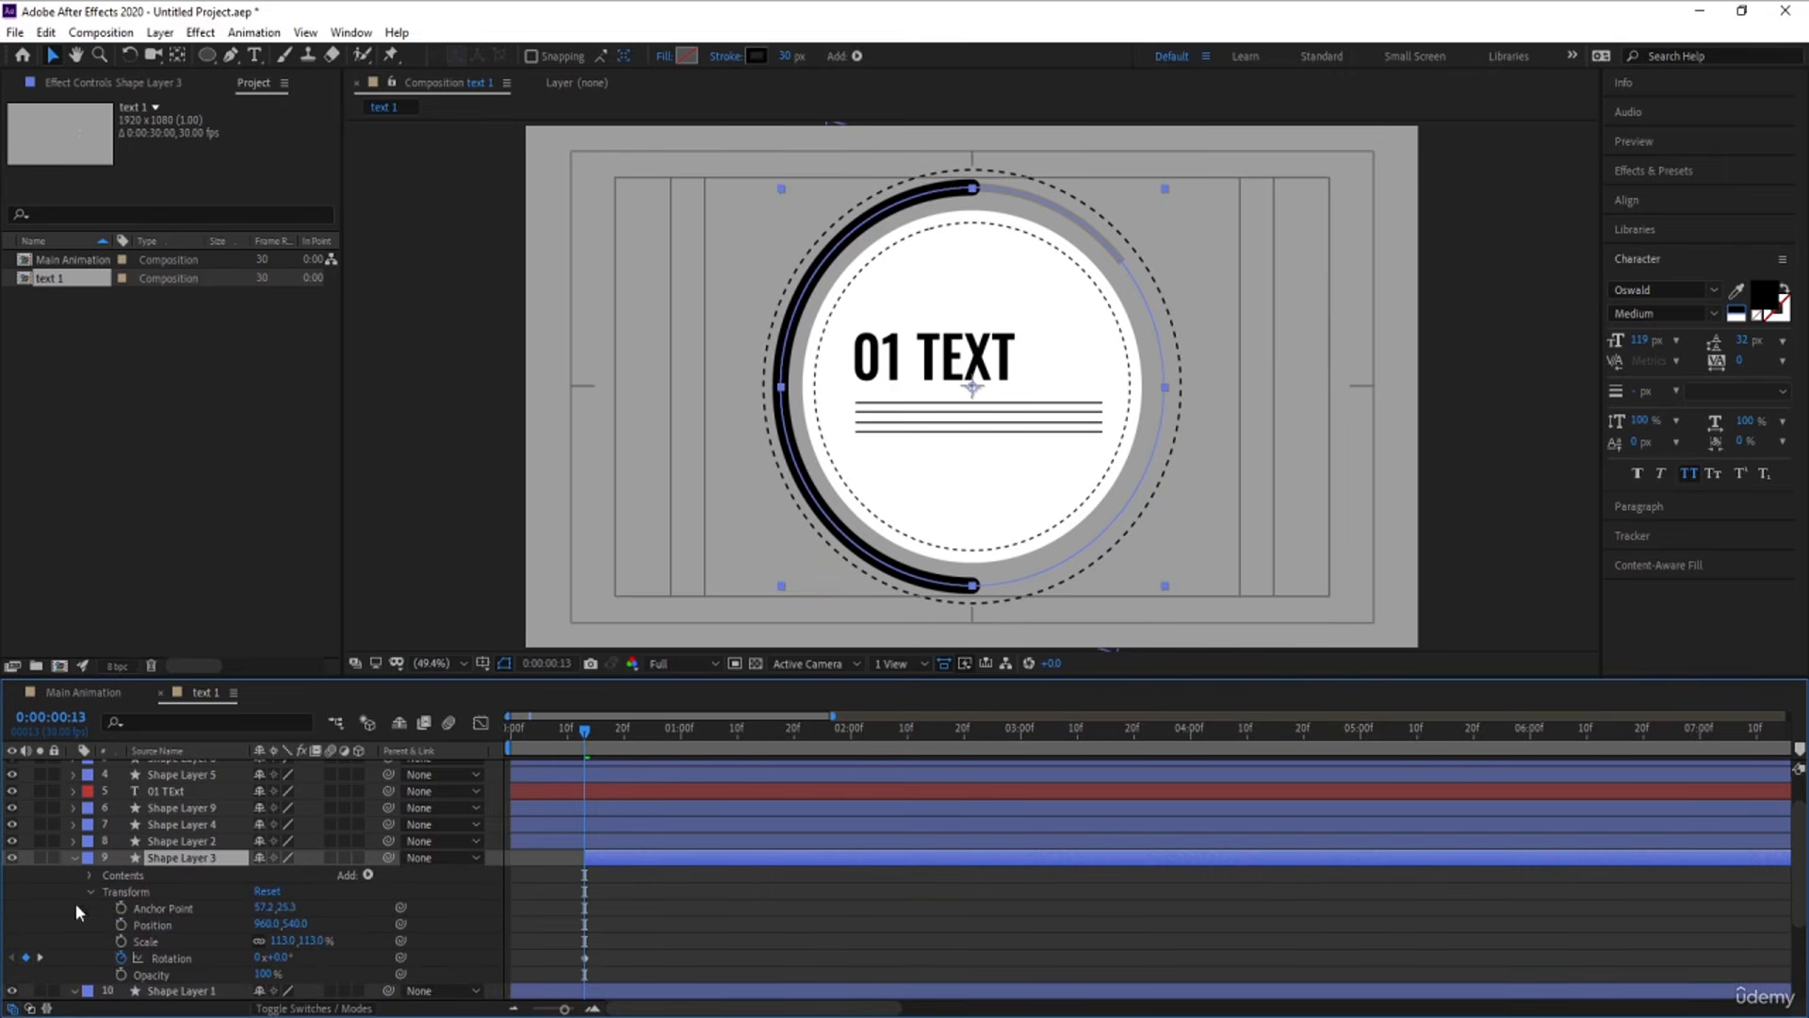
pyautogui.click(88, 875)
pyautogui.click(103, 891)
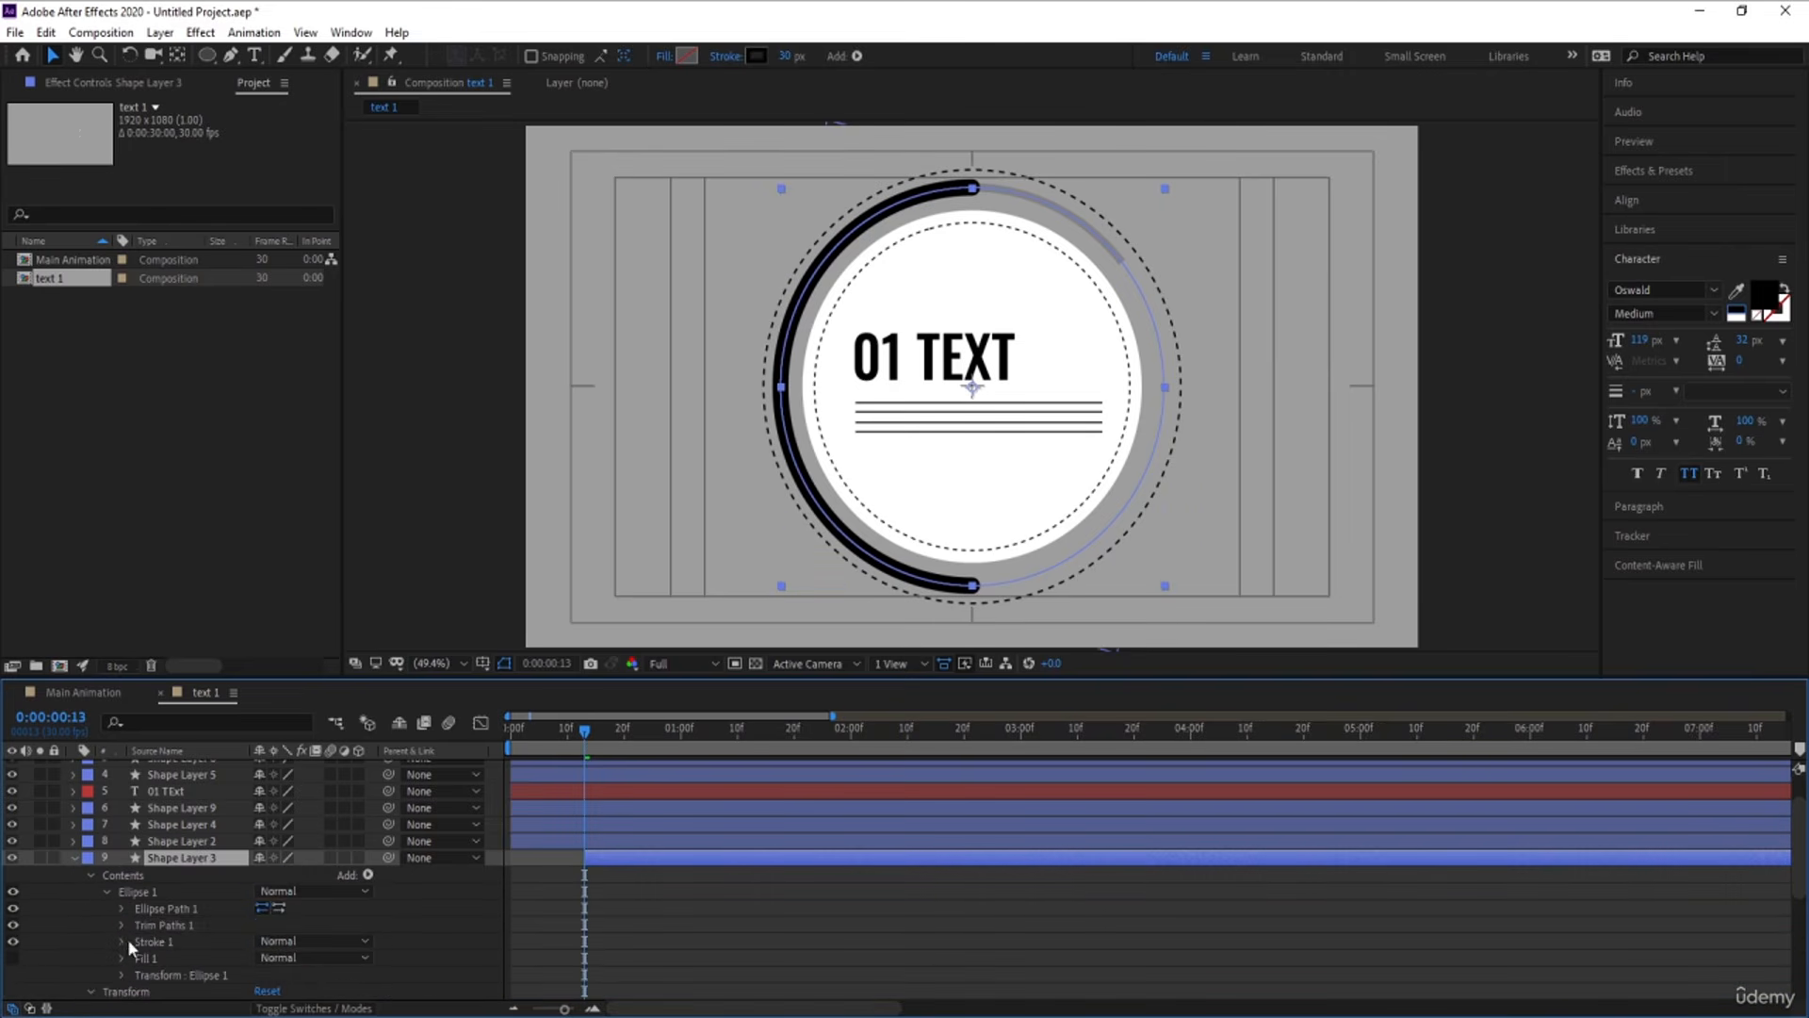
pyautogui.click(156, 926)
pyautogui.click(121, 929)
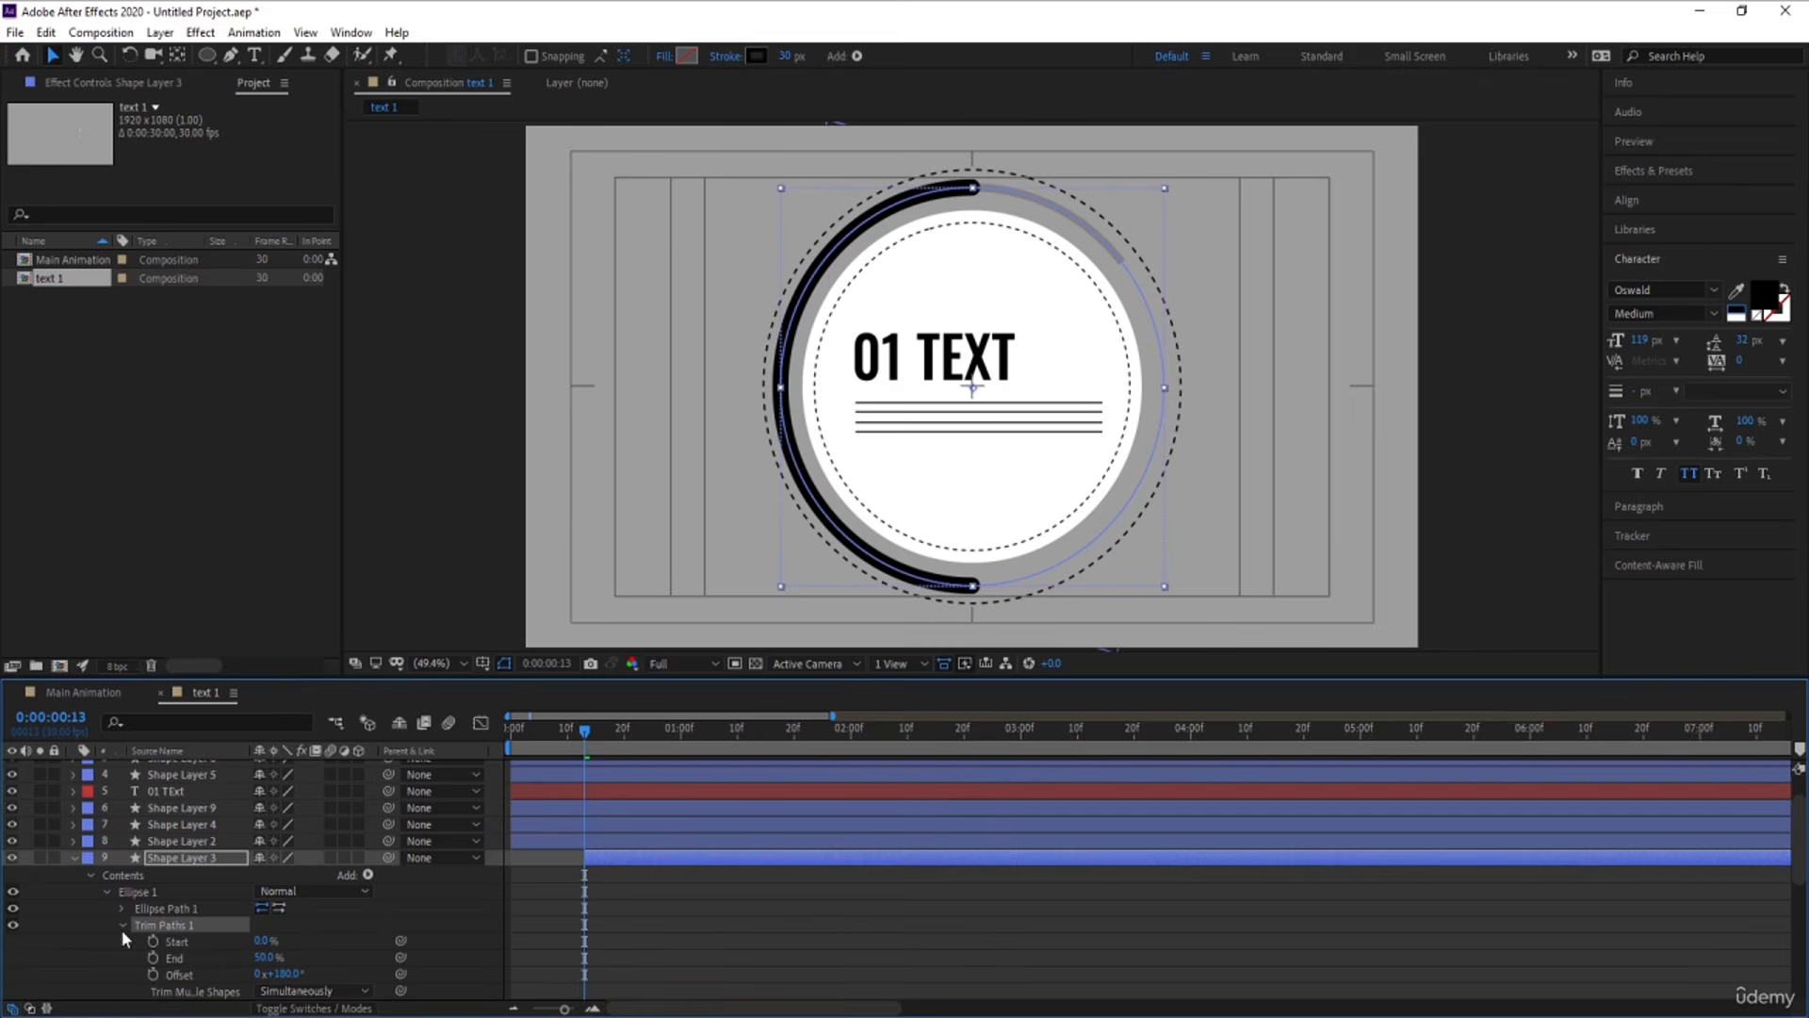
pyautogui.click(179, 957)
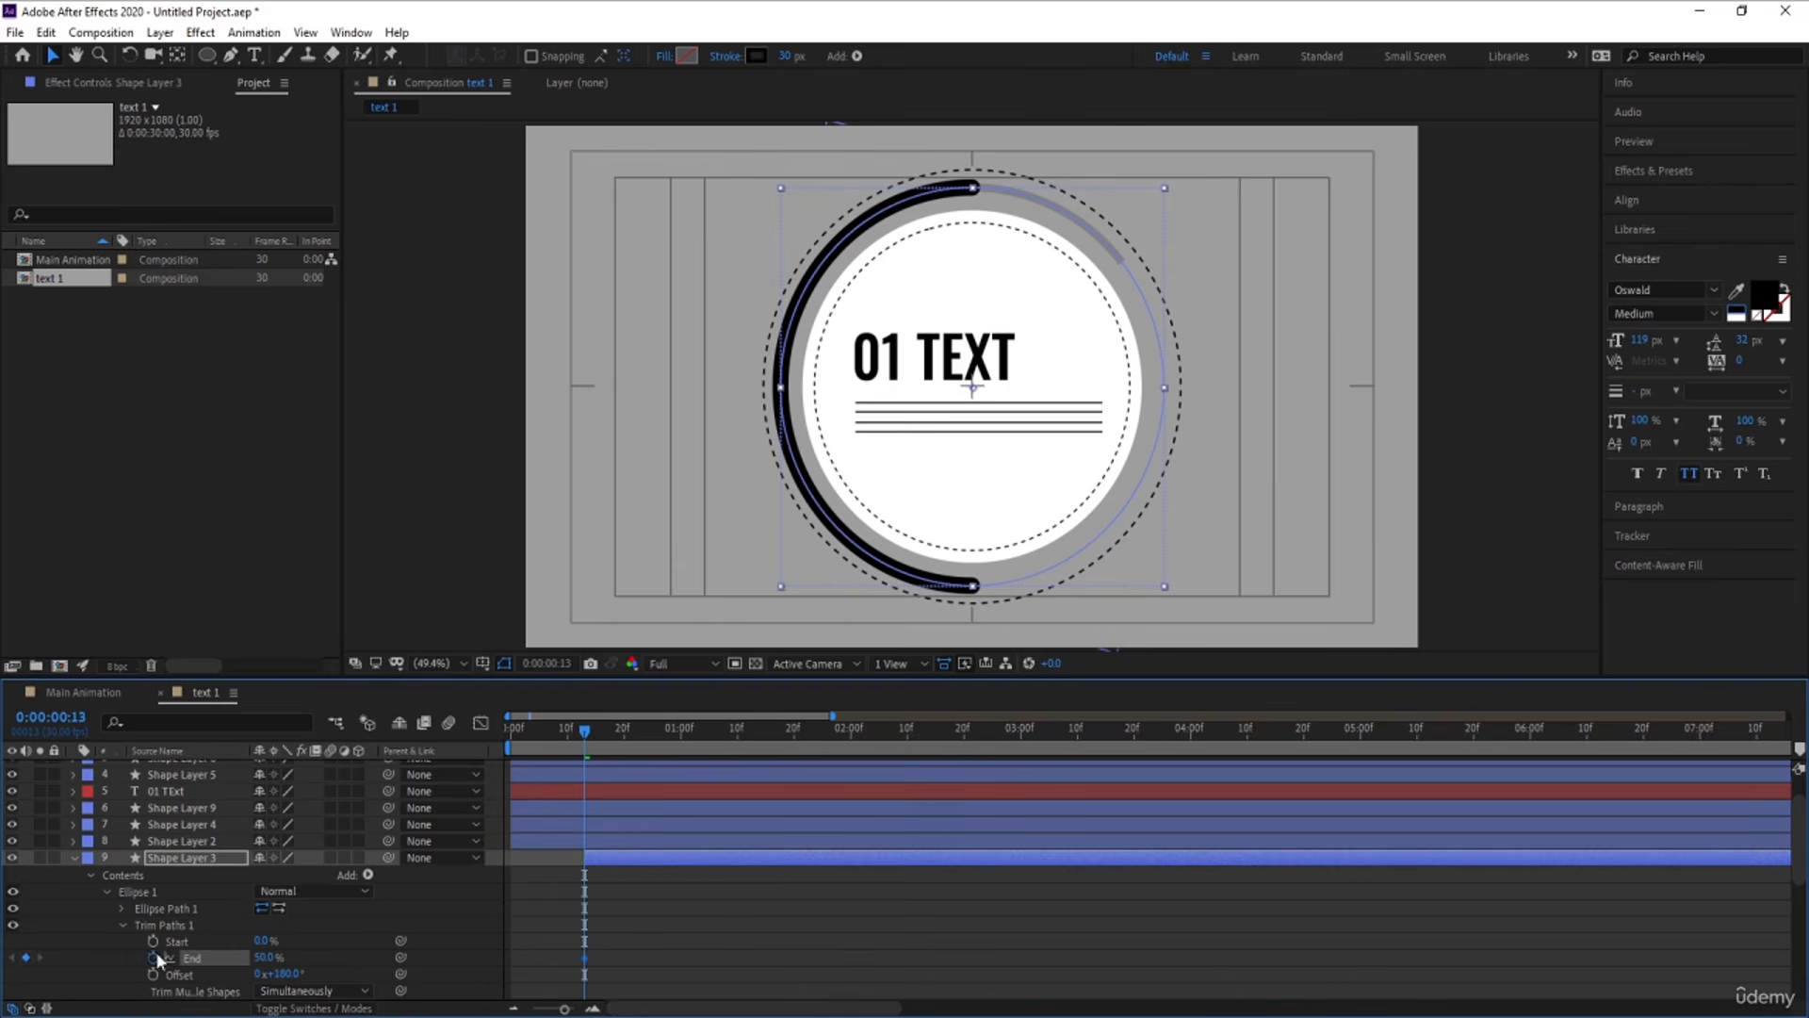
pyautogui.scroll(-1, 806, 826)
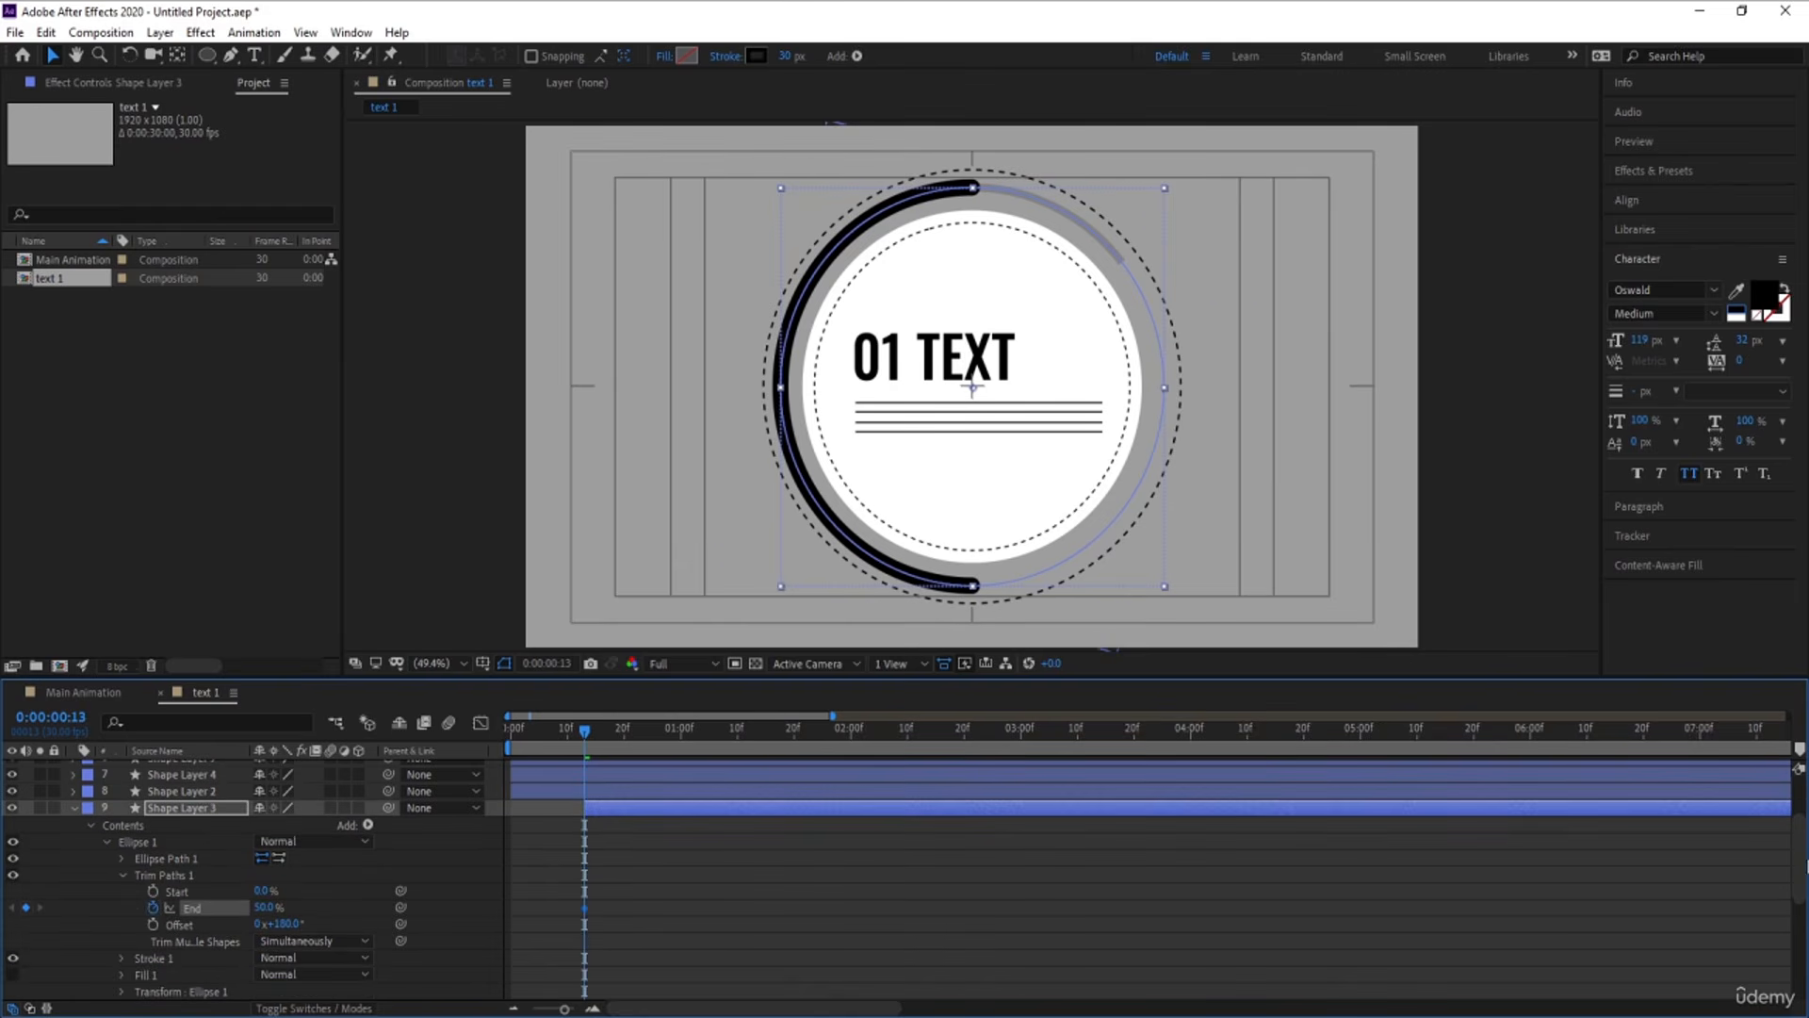
pyautogui.scroll(-4, 695, 767)
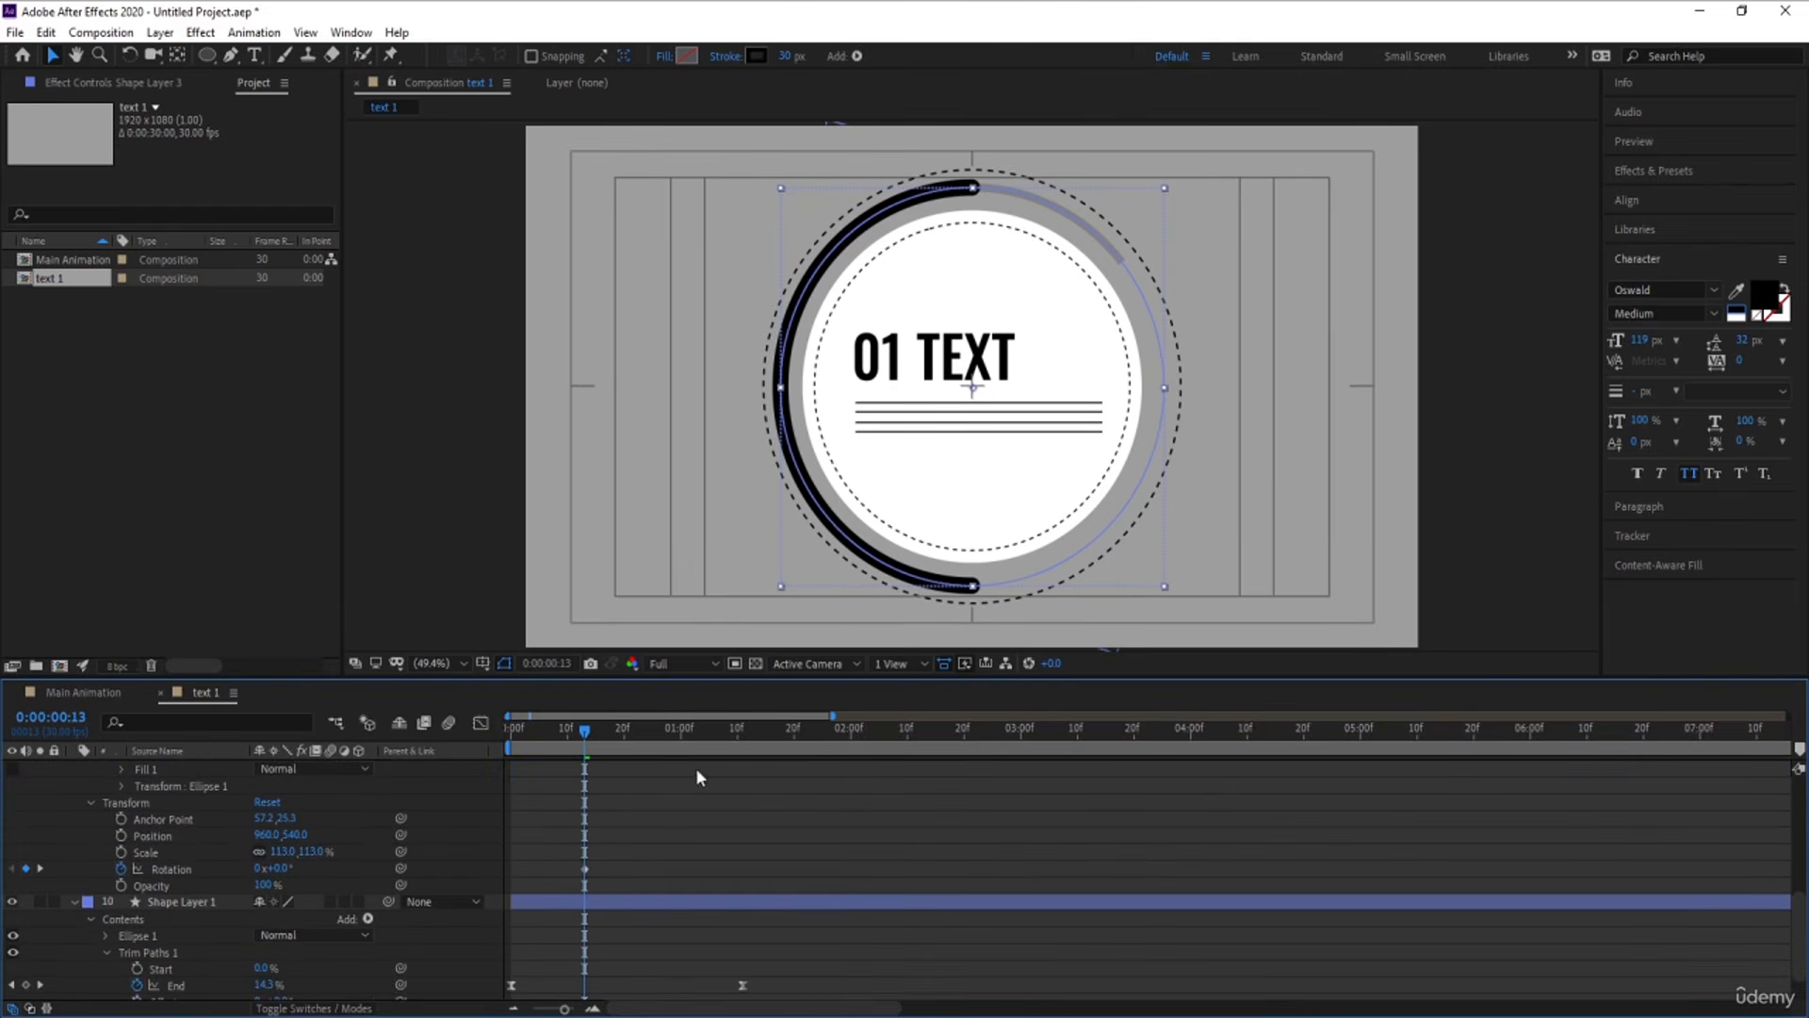